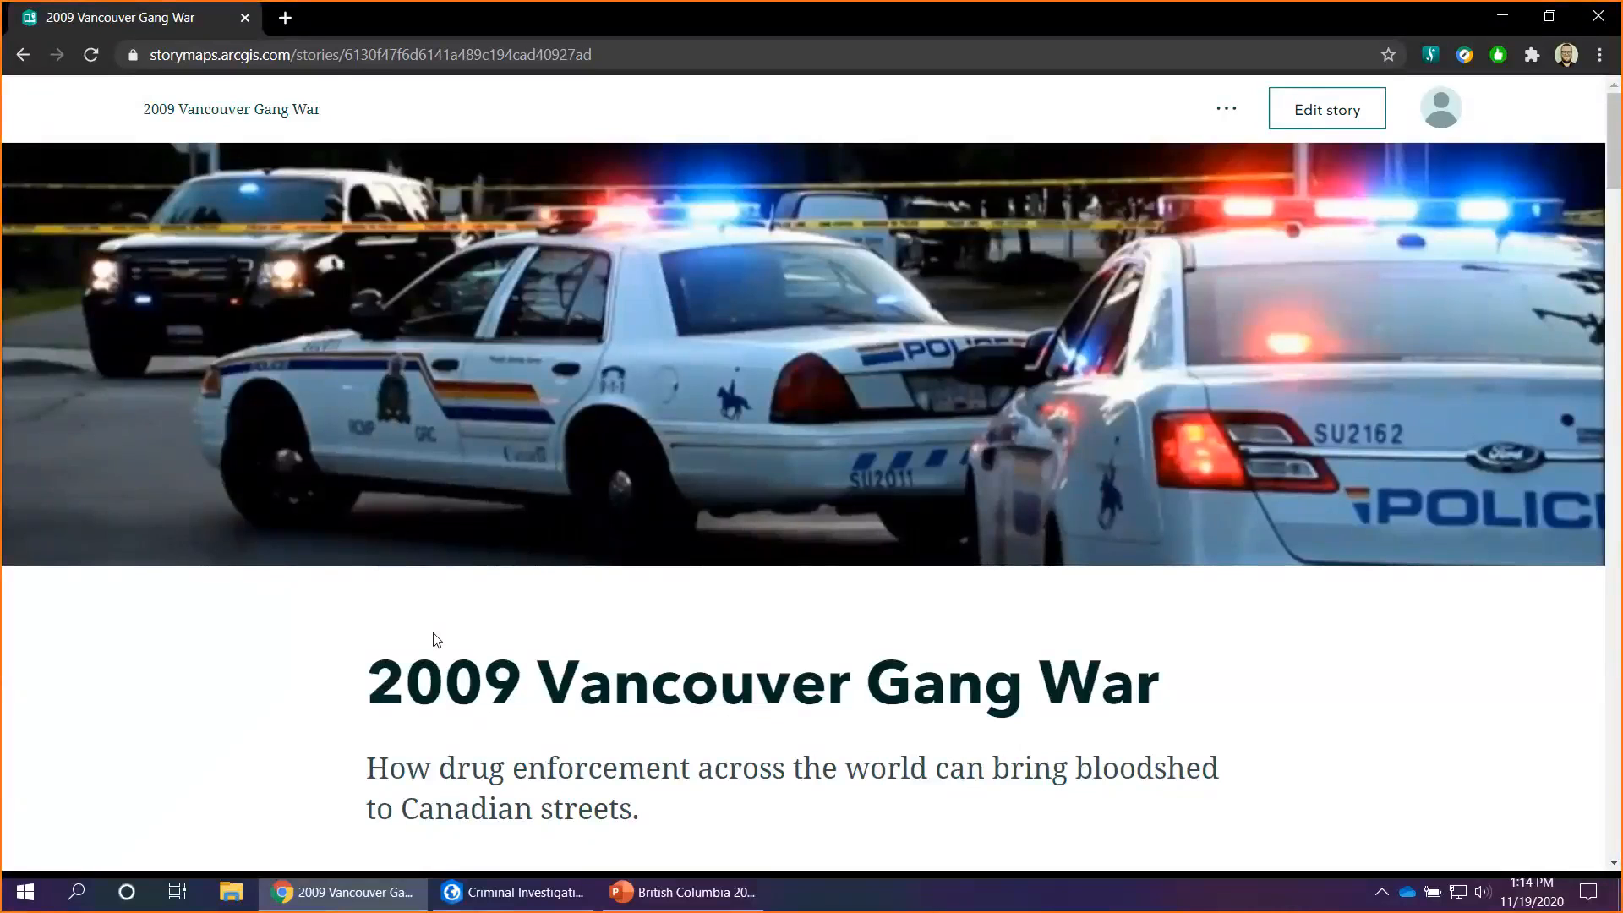
Read through the Instigating Factors and Main Actors sections of the 2009 Vancouver Gang War story
scroll(580, 673, "down", 5)
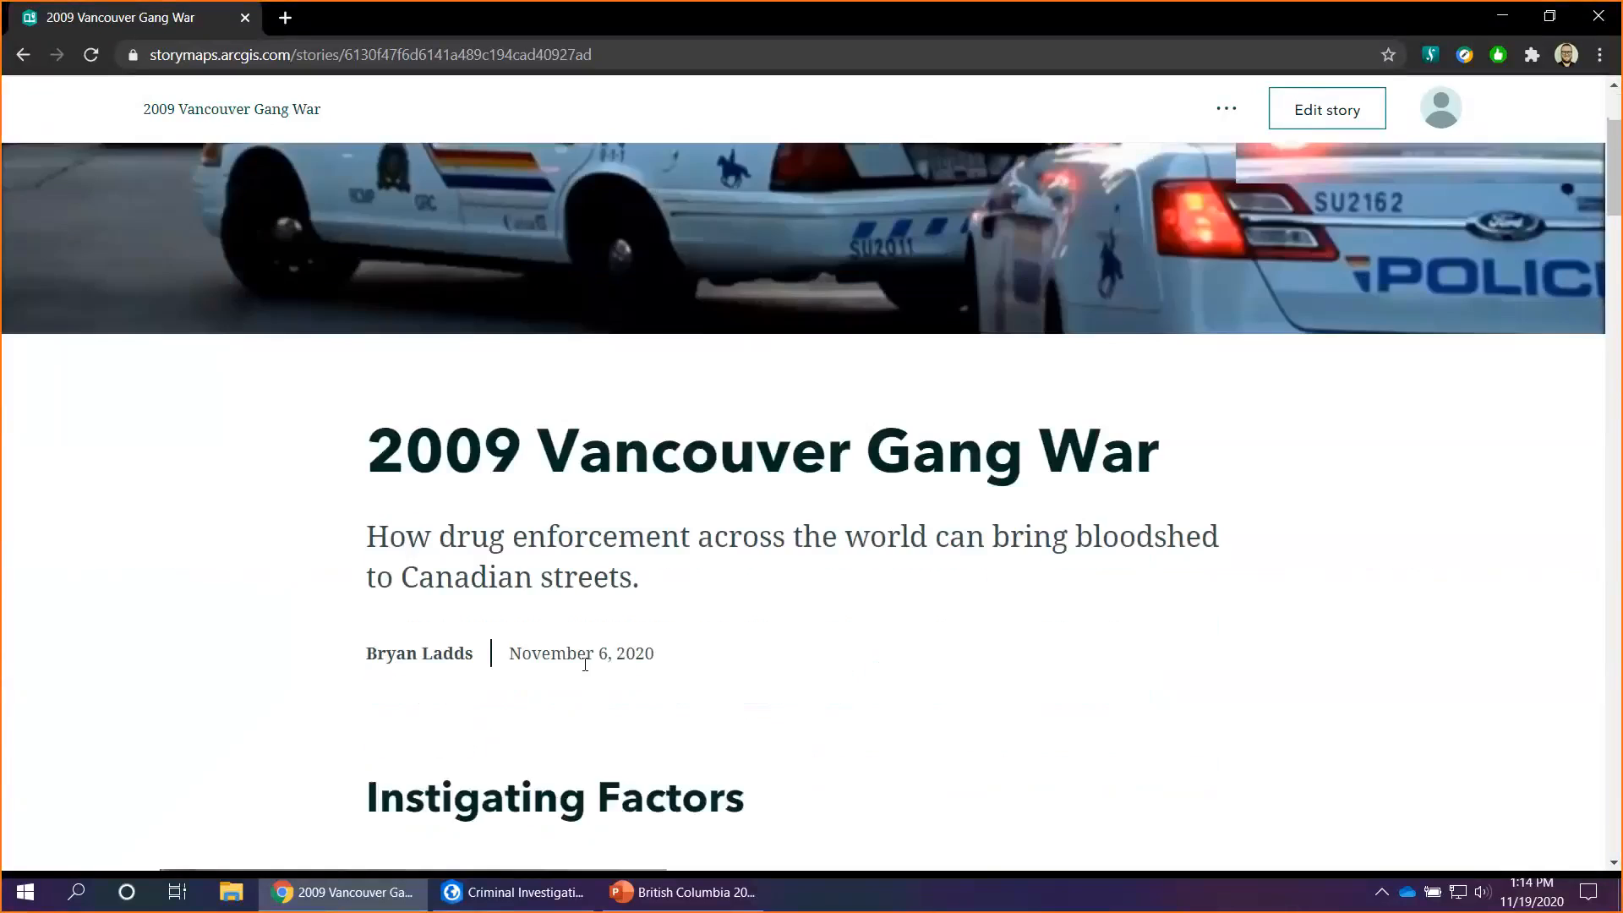
scroll(585, 665, "down", 2)
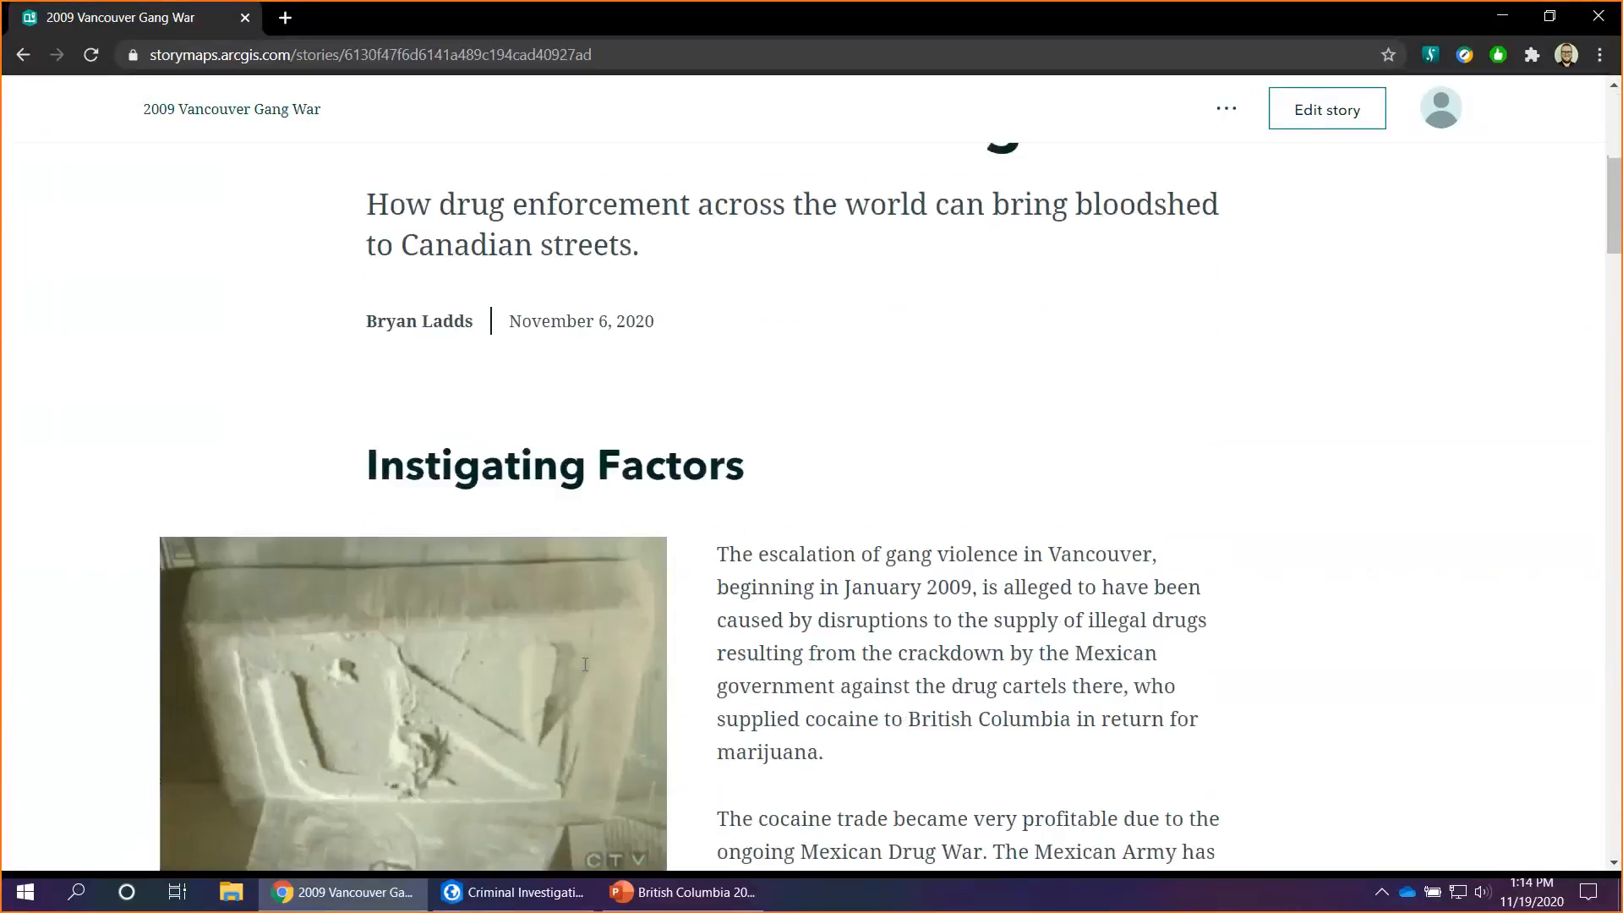
scroll(584, 665, "down", 2)
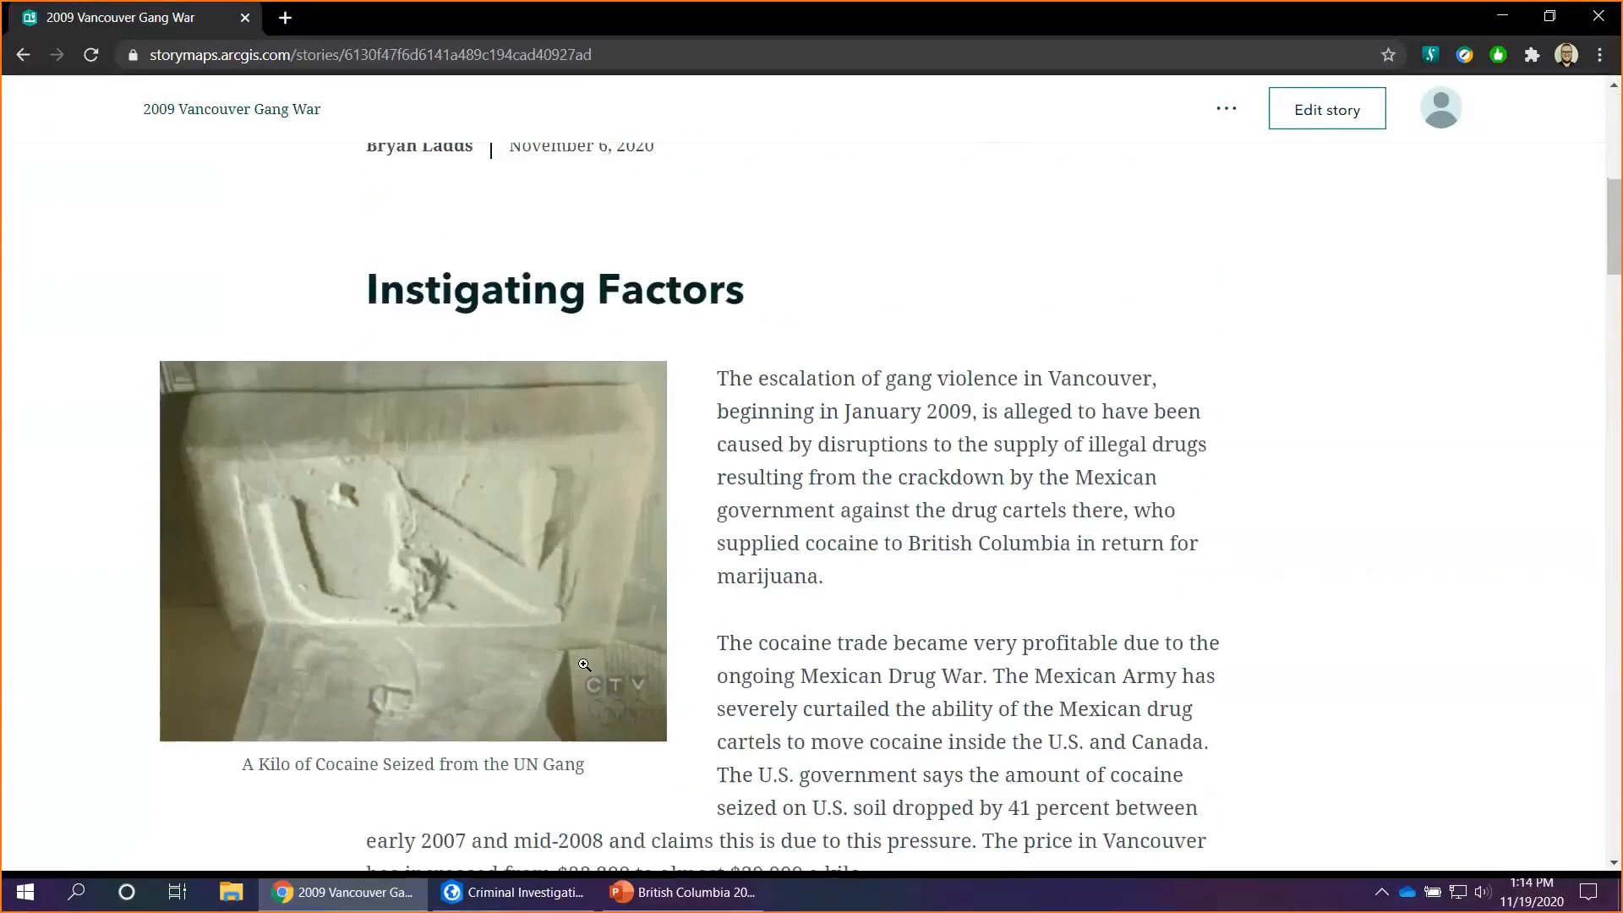
scroll(584, 664, "down", 2)
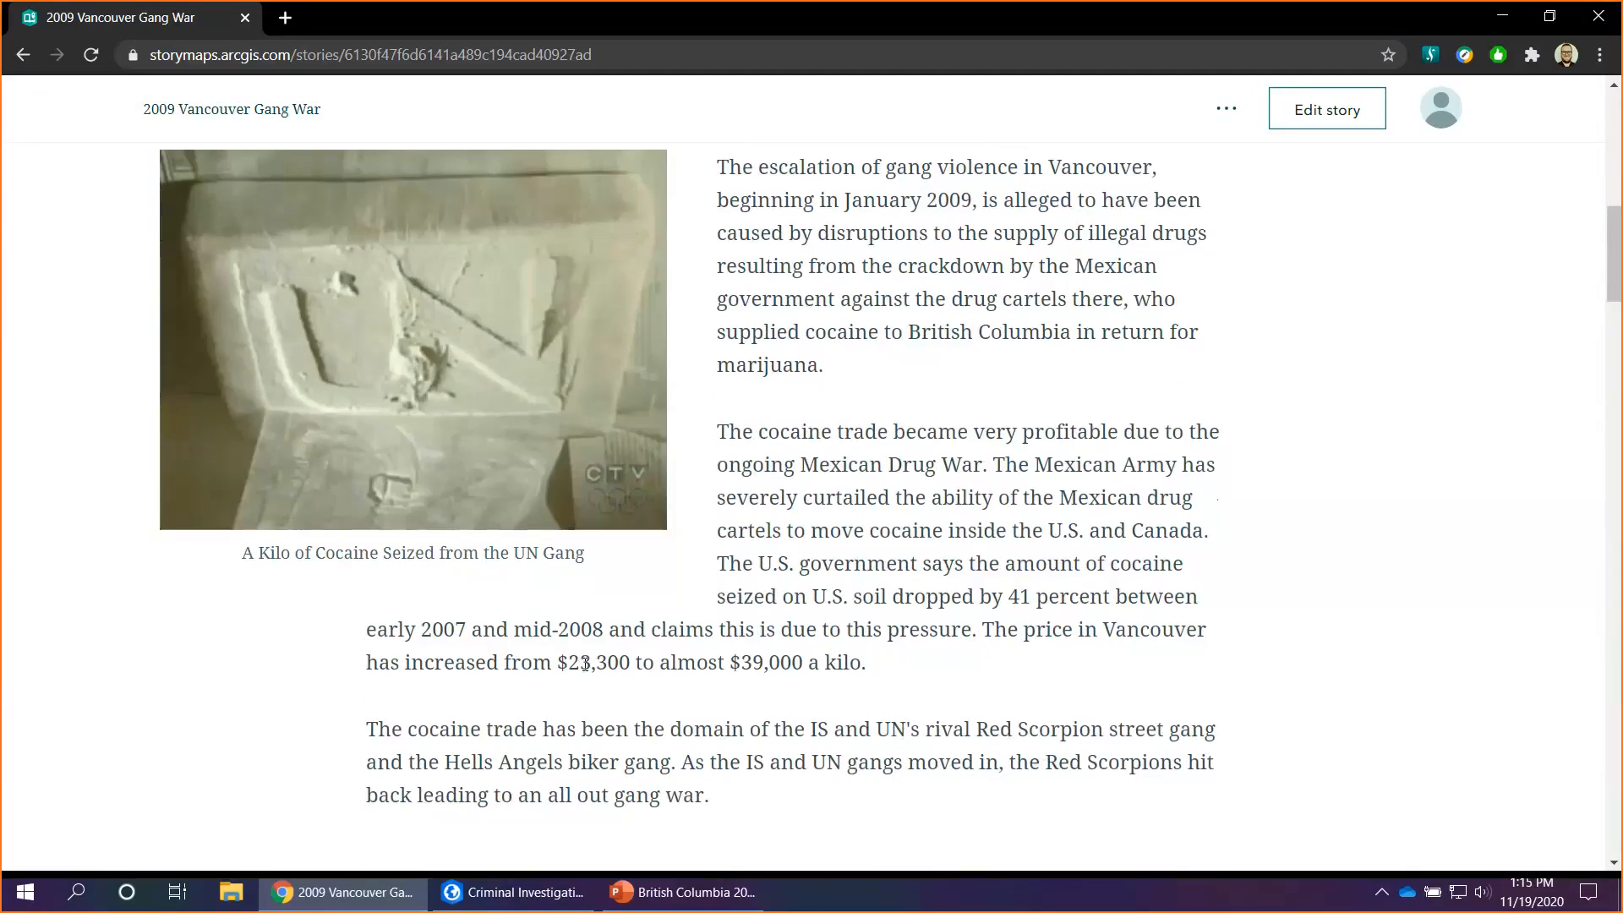
scroll(691, 633, "down", 1)
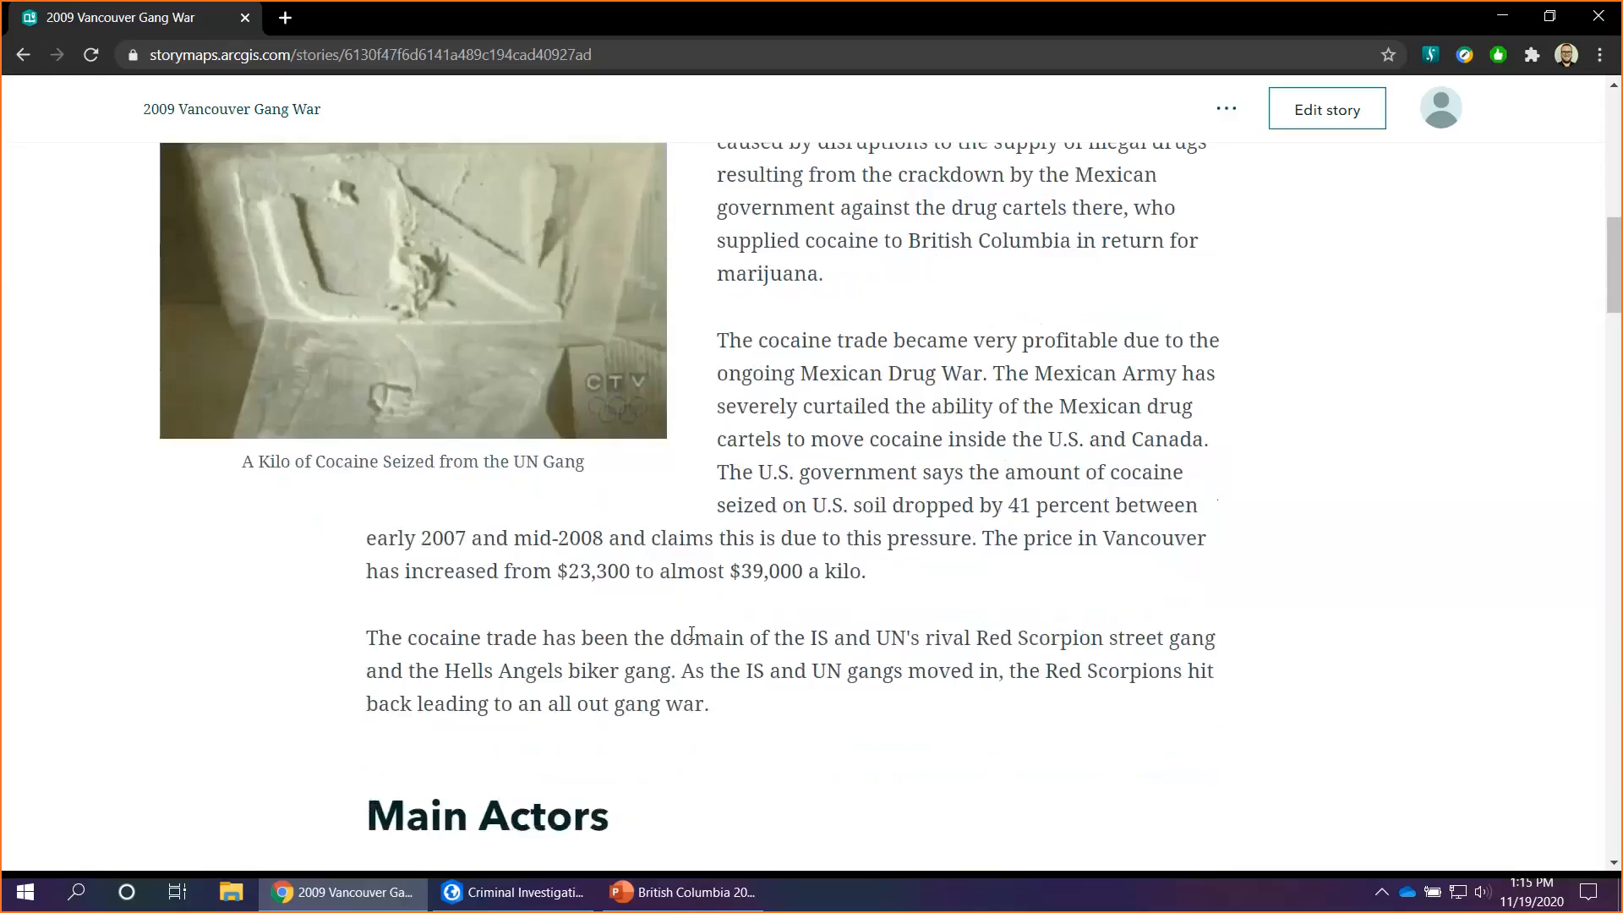
scroll(692, 633, "down", 8)
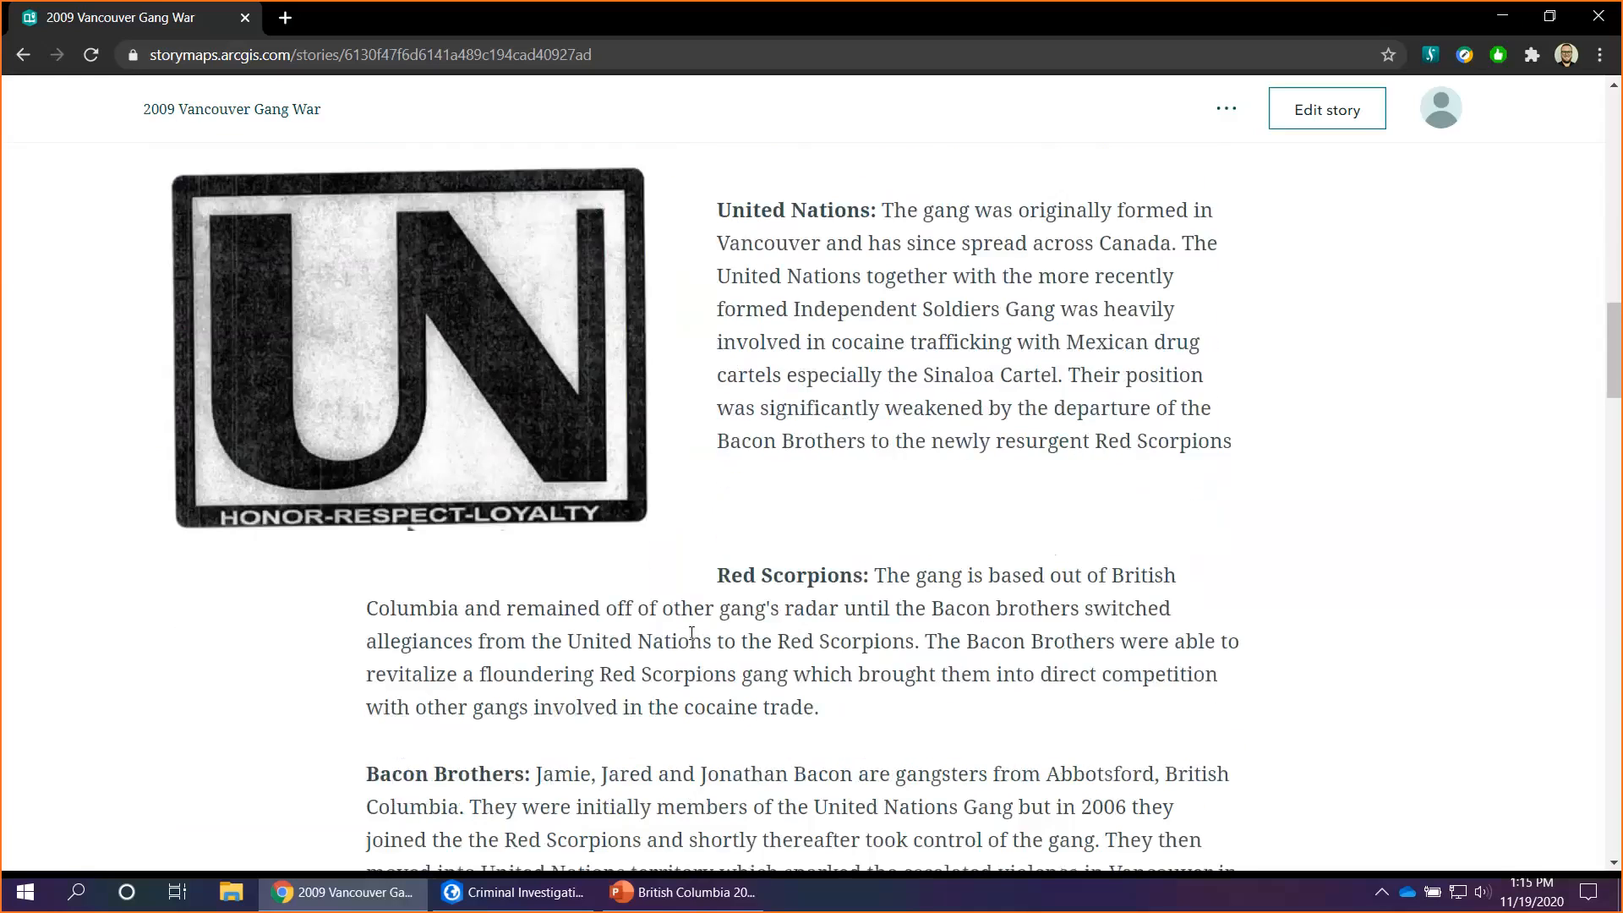
scroll(691, 633, "down", 1)
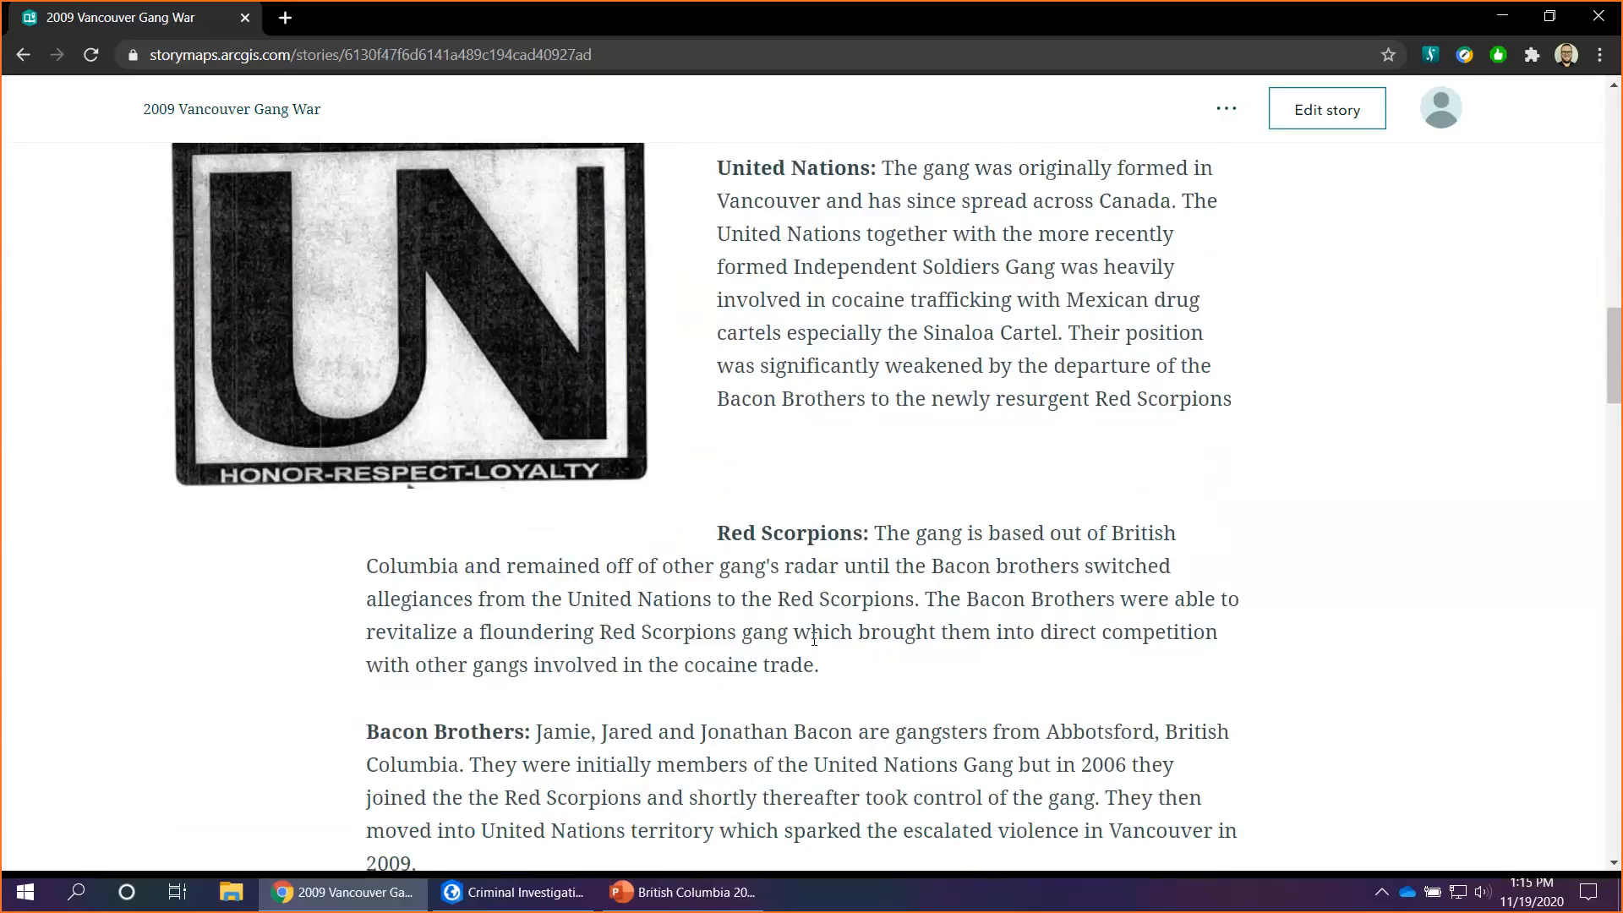
scroll(936, 562, "down", 3)
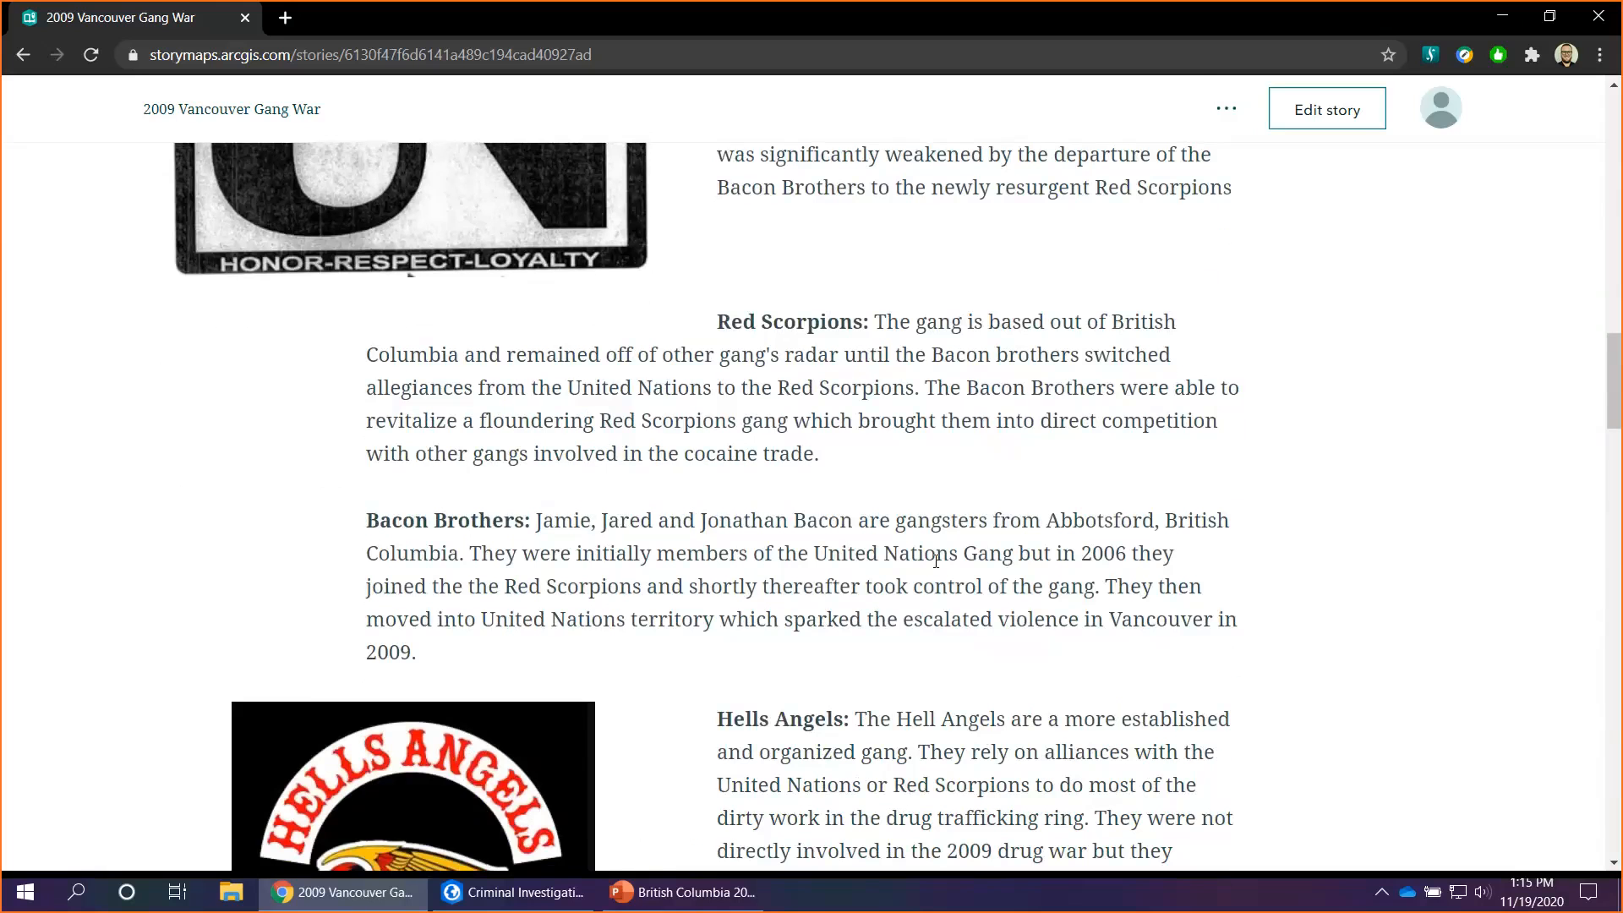
scroll(949, 554, "down", 3)
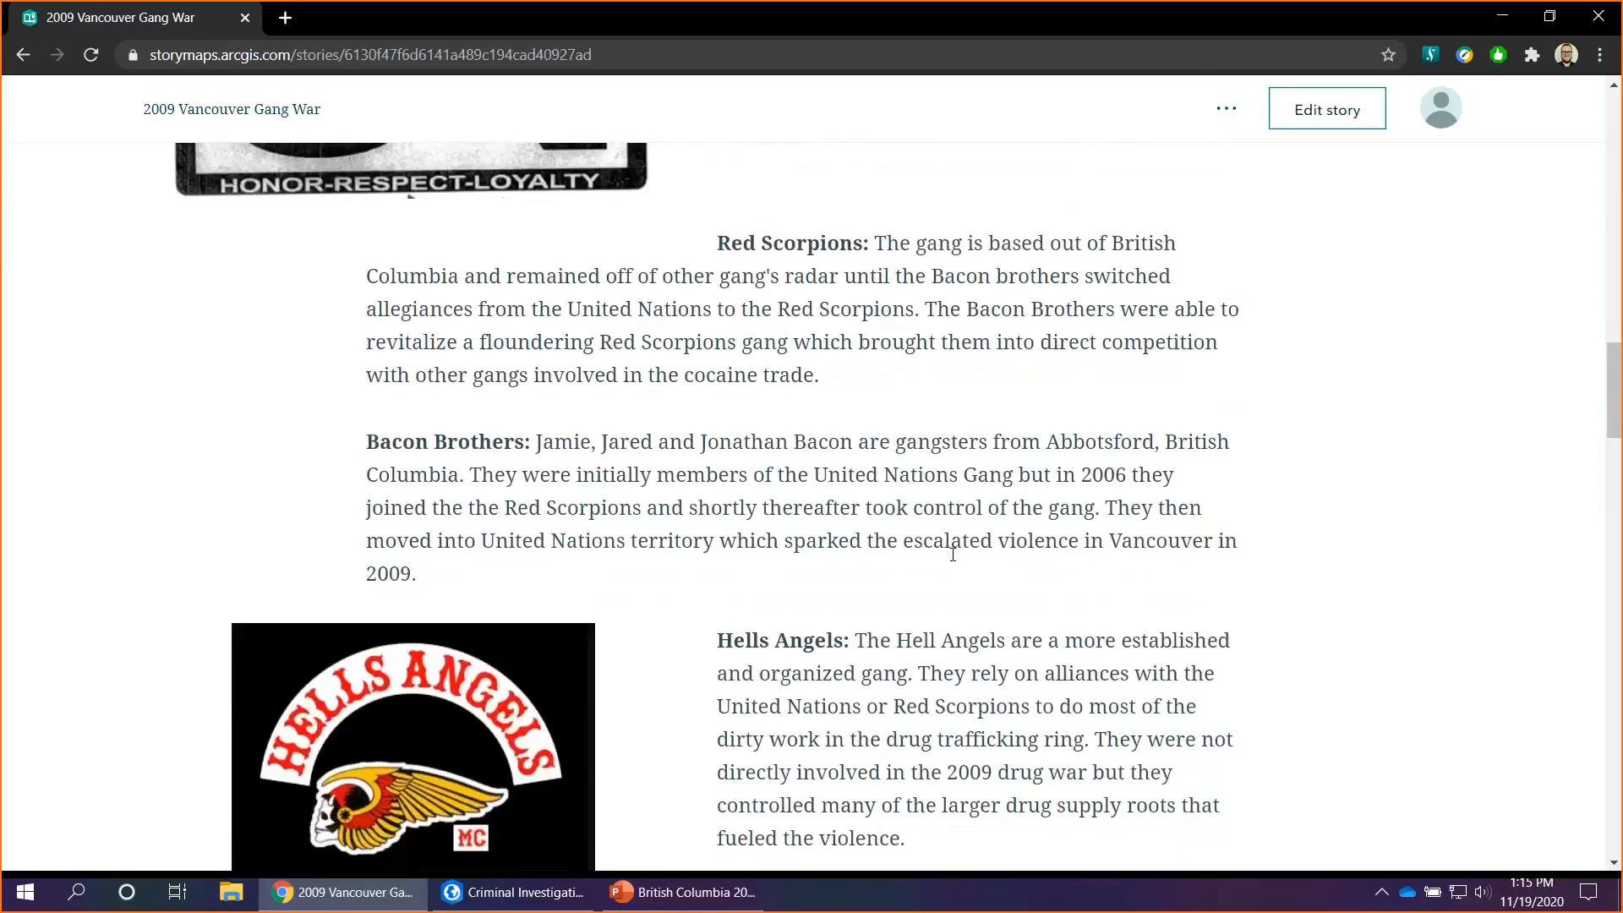
Switch to the Criminal Investigation project in ArcGIS Pro Intelligence and make the Gangs layer visible on the Link Chart Map
left_click(518, 891)
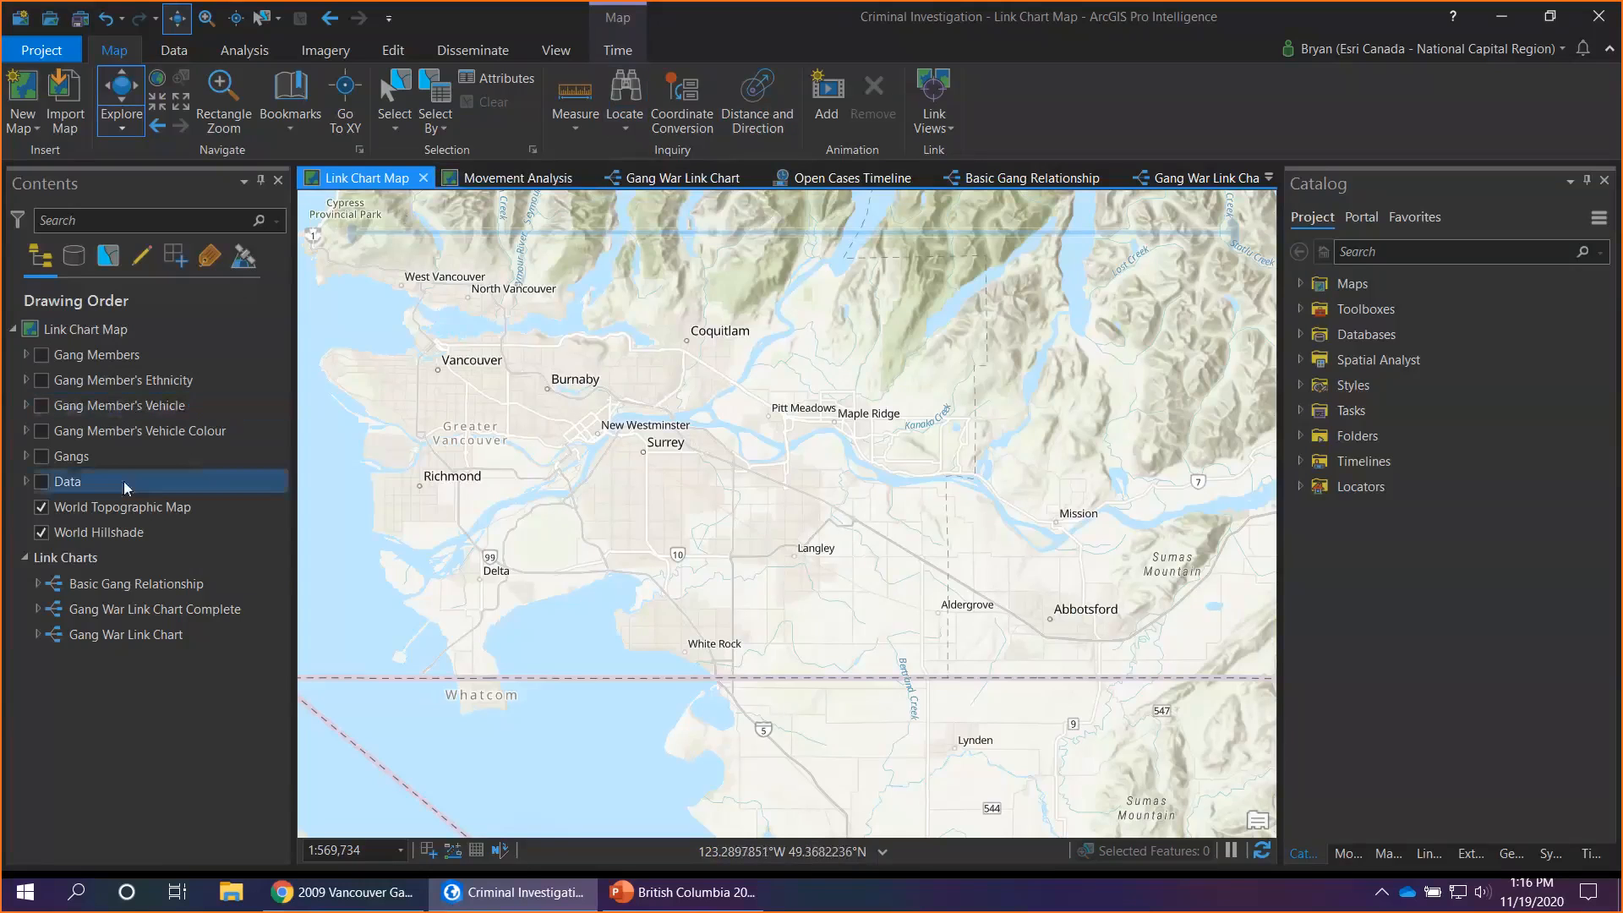
left_click(41, 457)
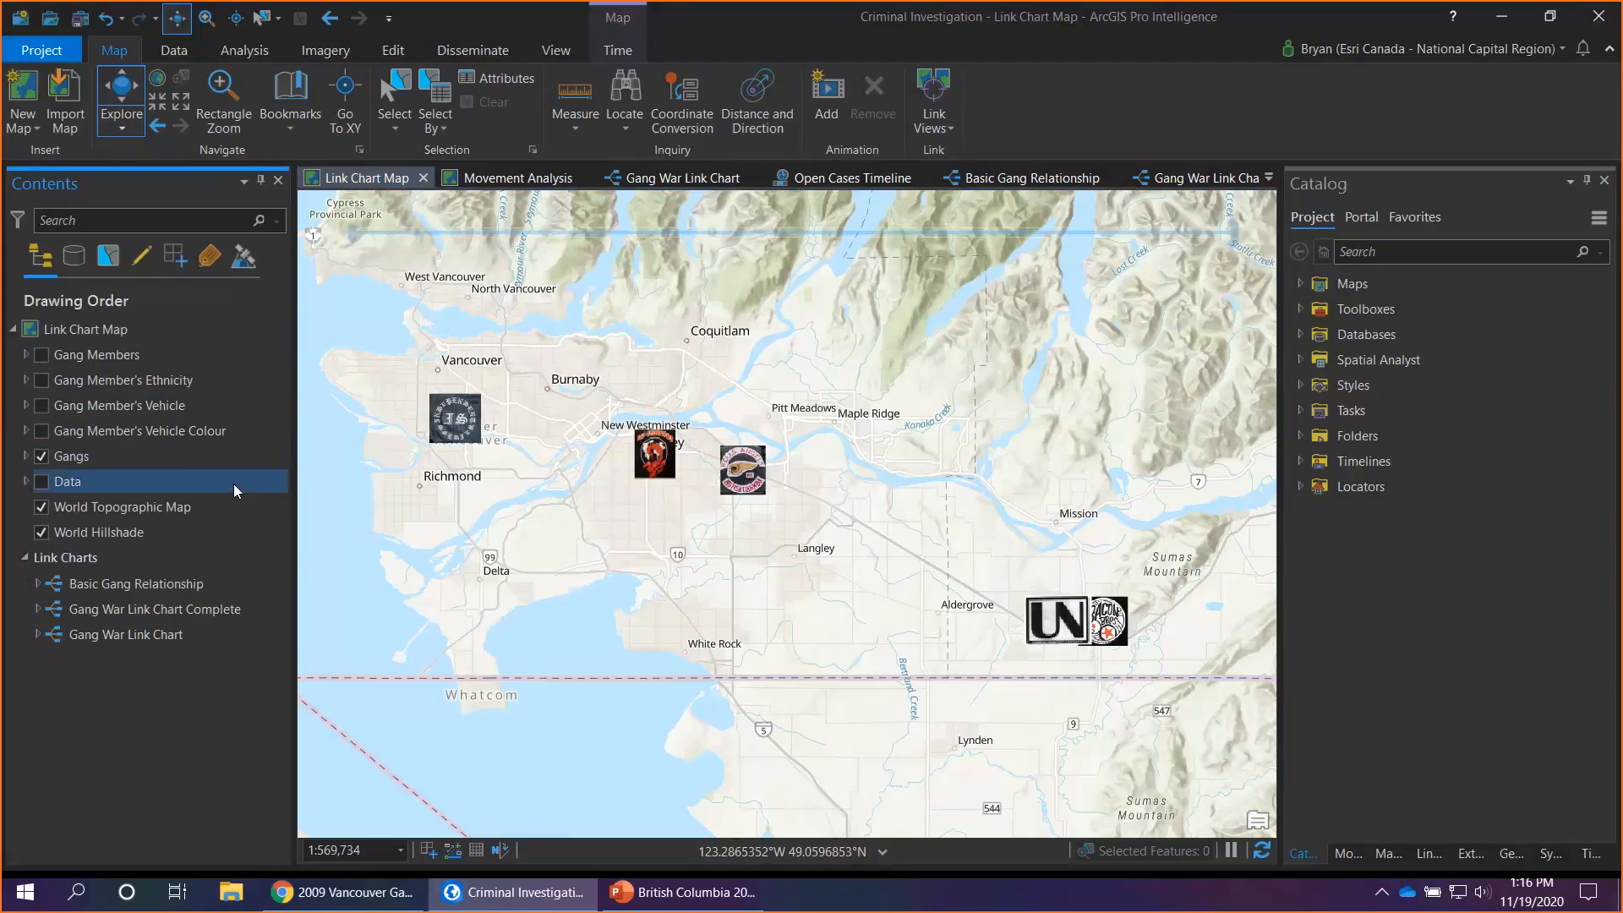
left_click(186, 456)
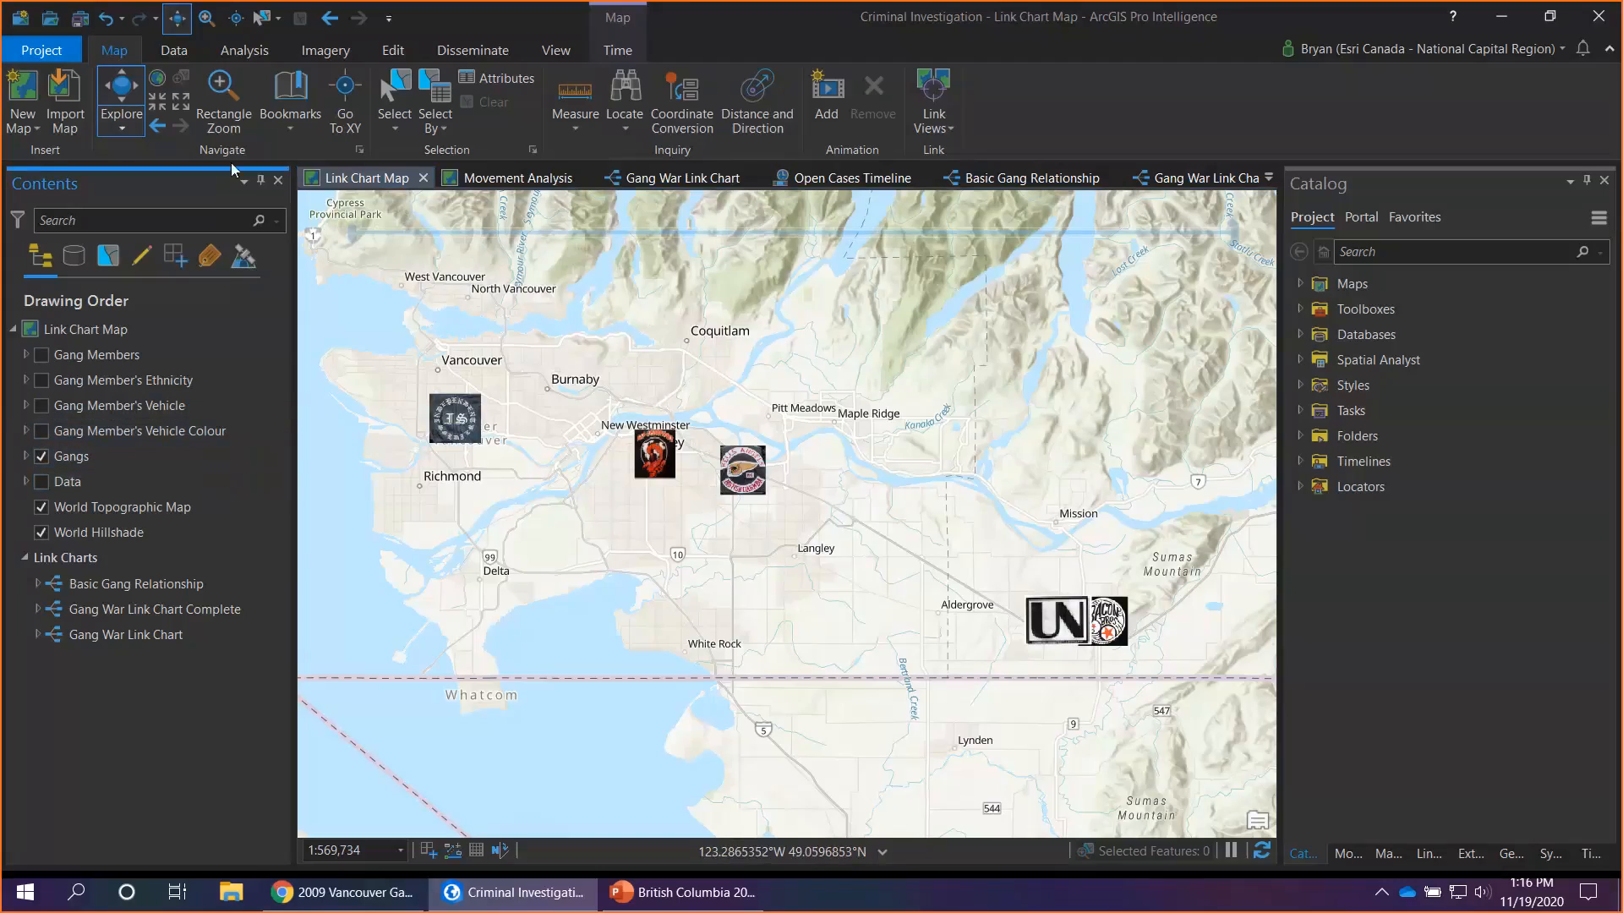
Create a new link chart and add an entity type named Gang from the Gangs layer, using the Name field for entities
left_click(243, 52)
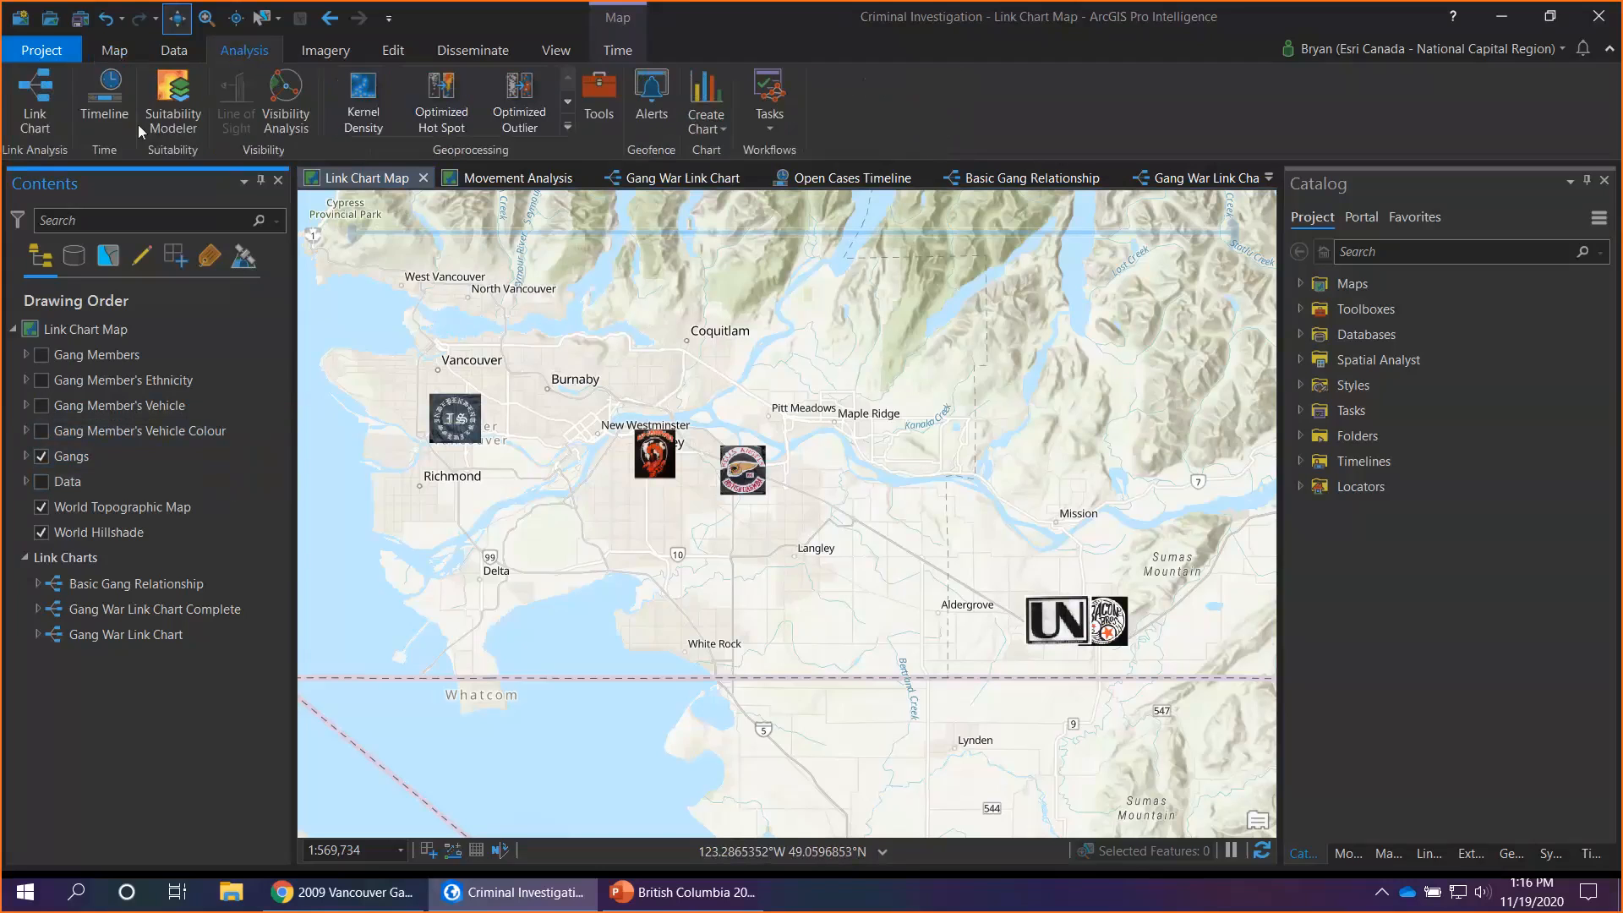
left_click(37, 99)
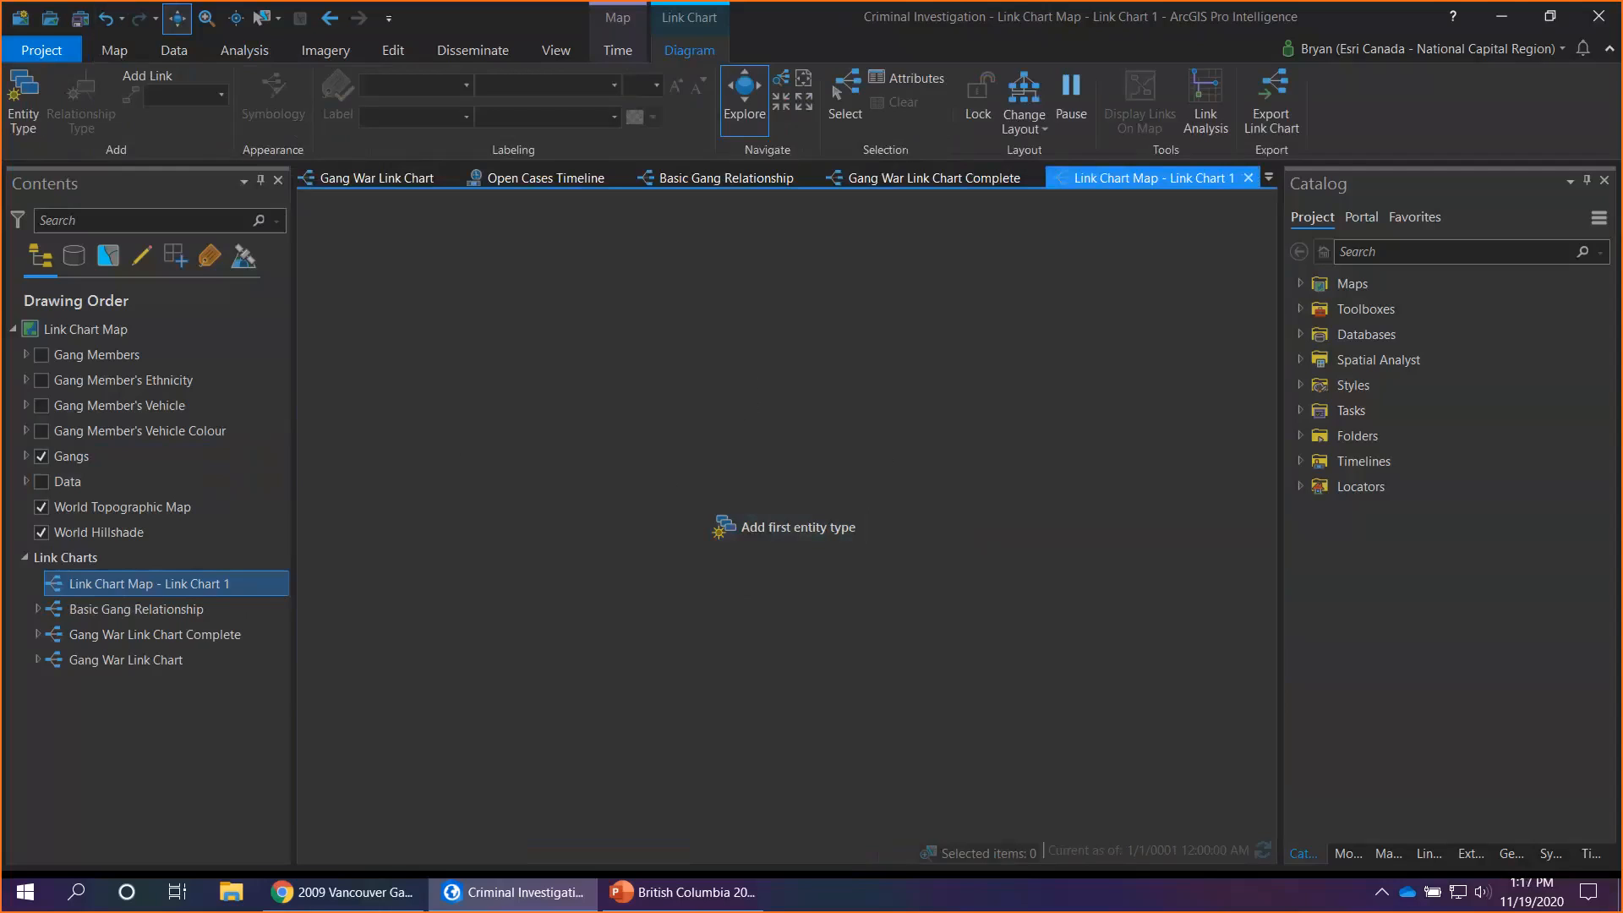
left_click(25, 110)
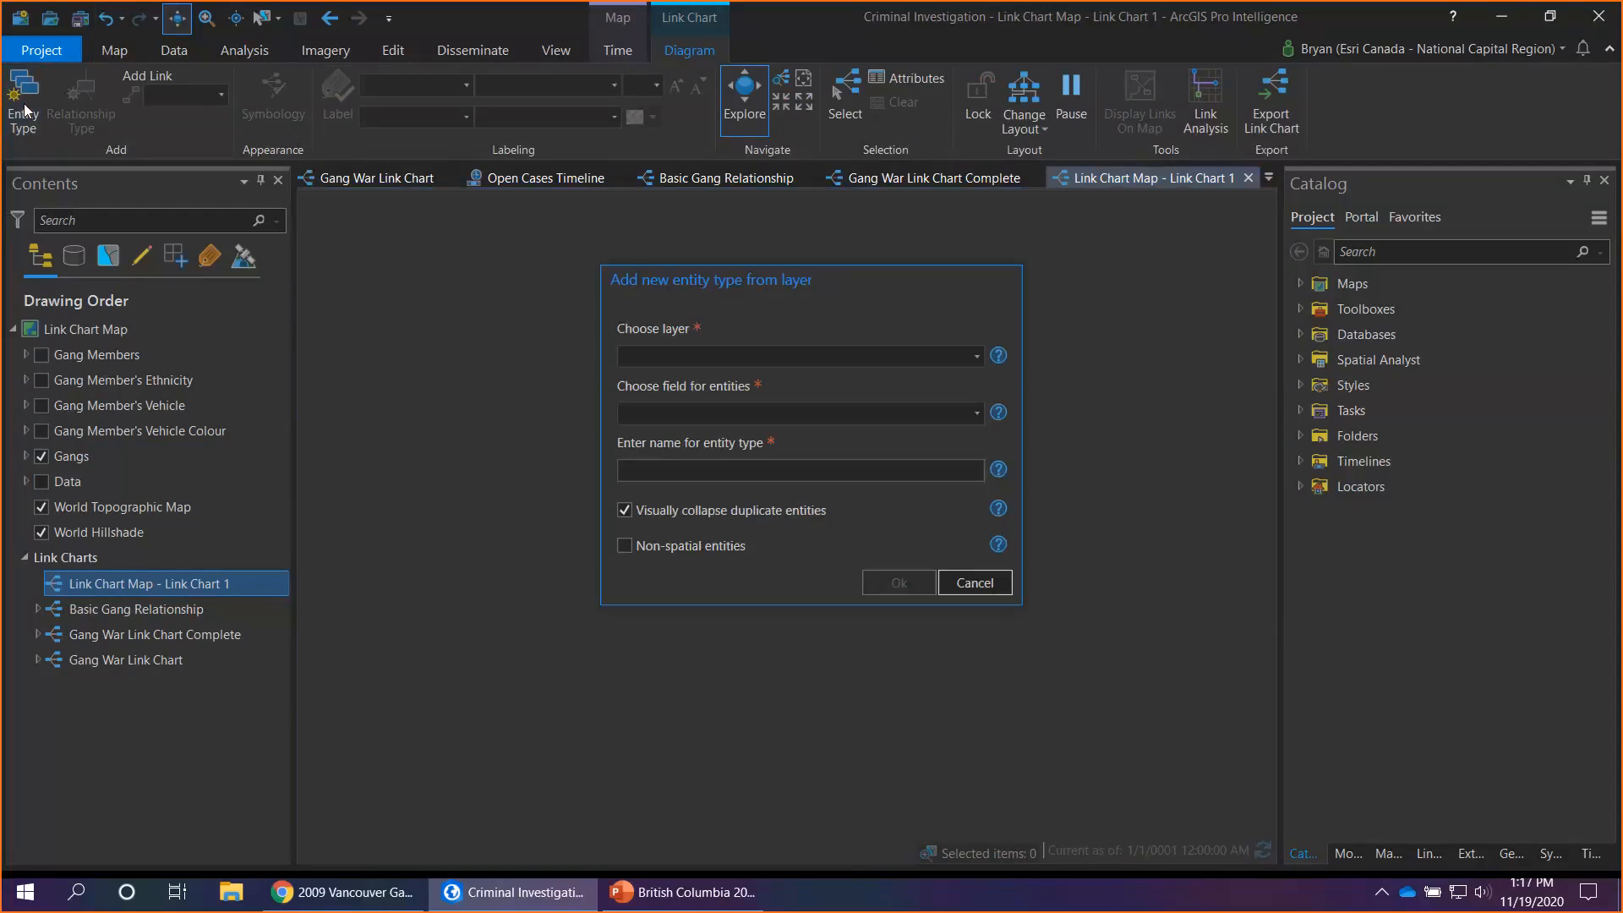
left_click(976, 355)
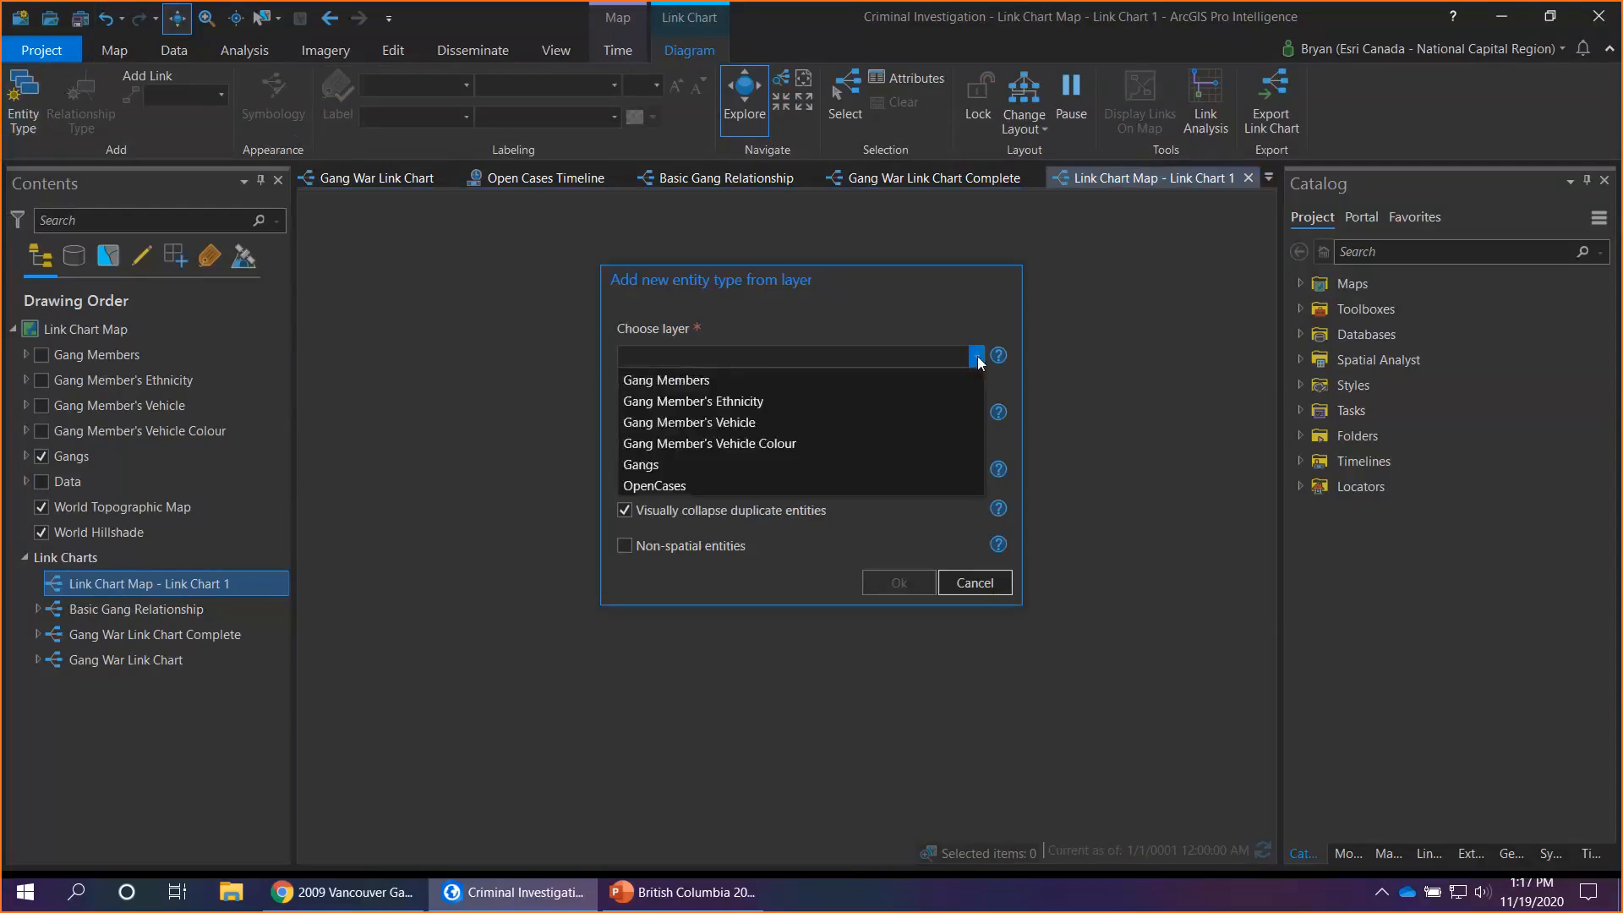
left_click(832, 465)
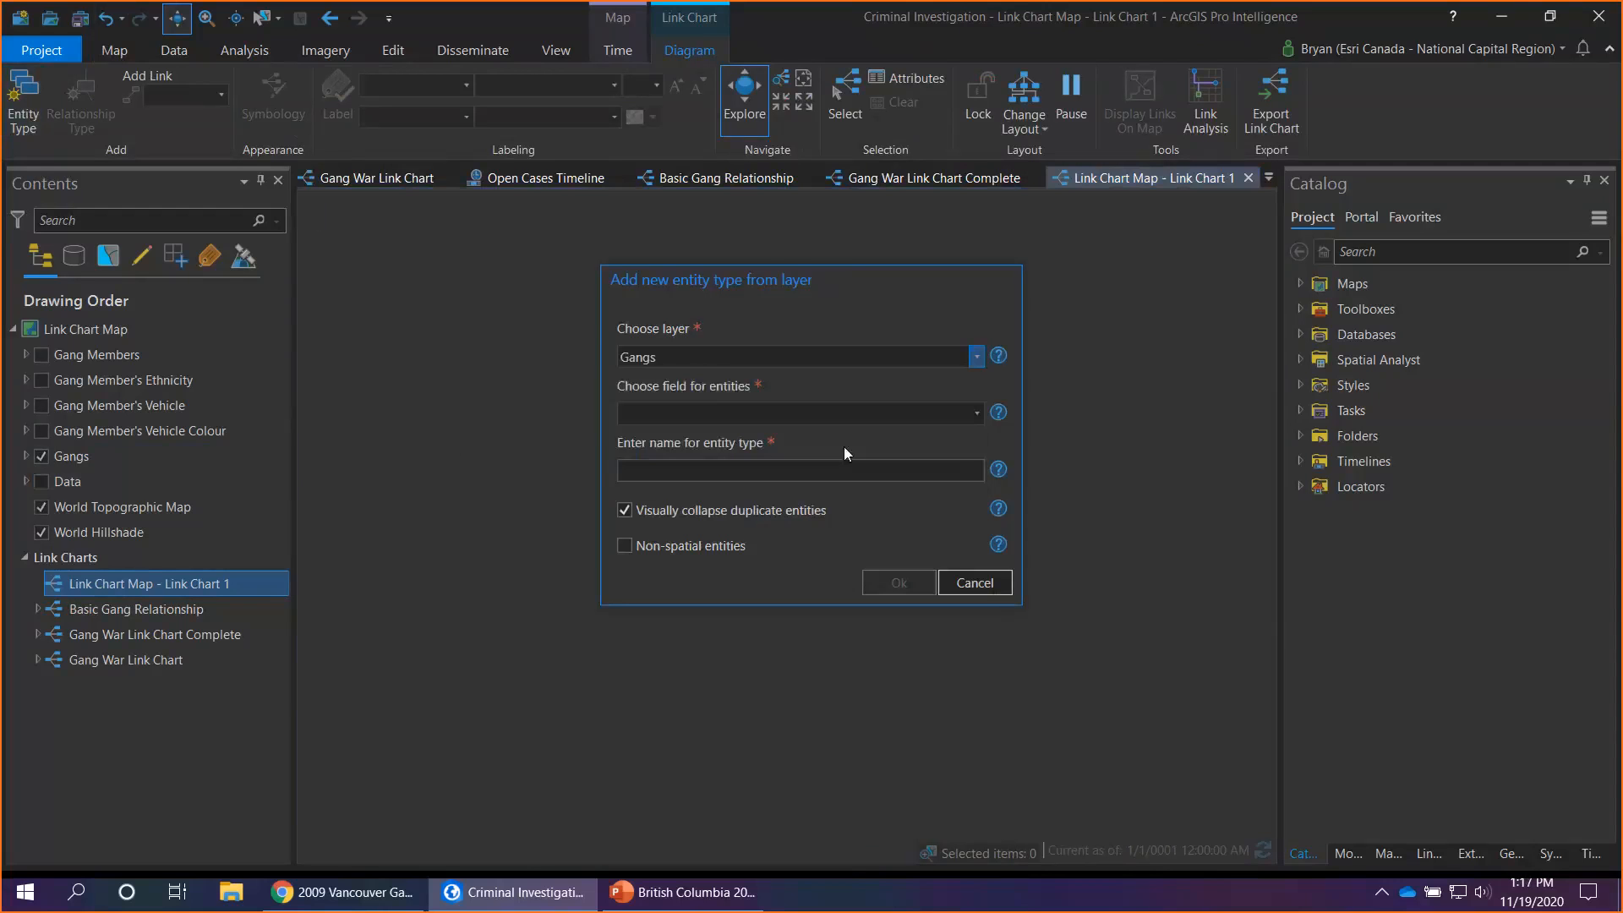
left_click(976, 413)
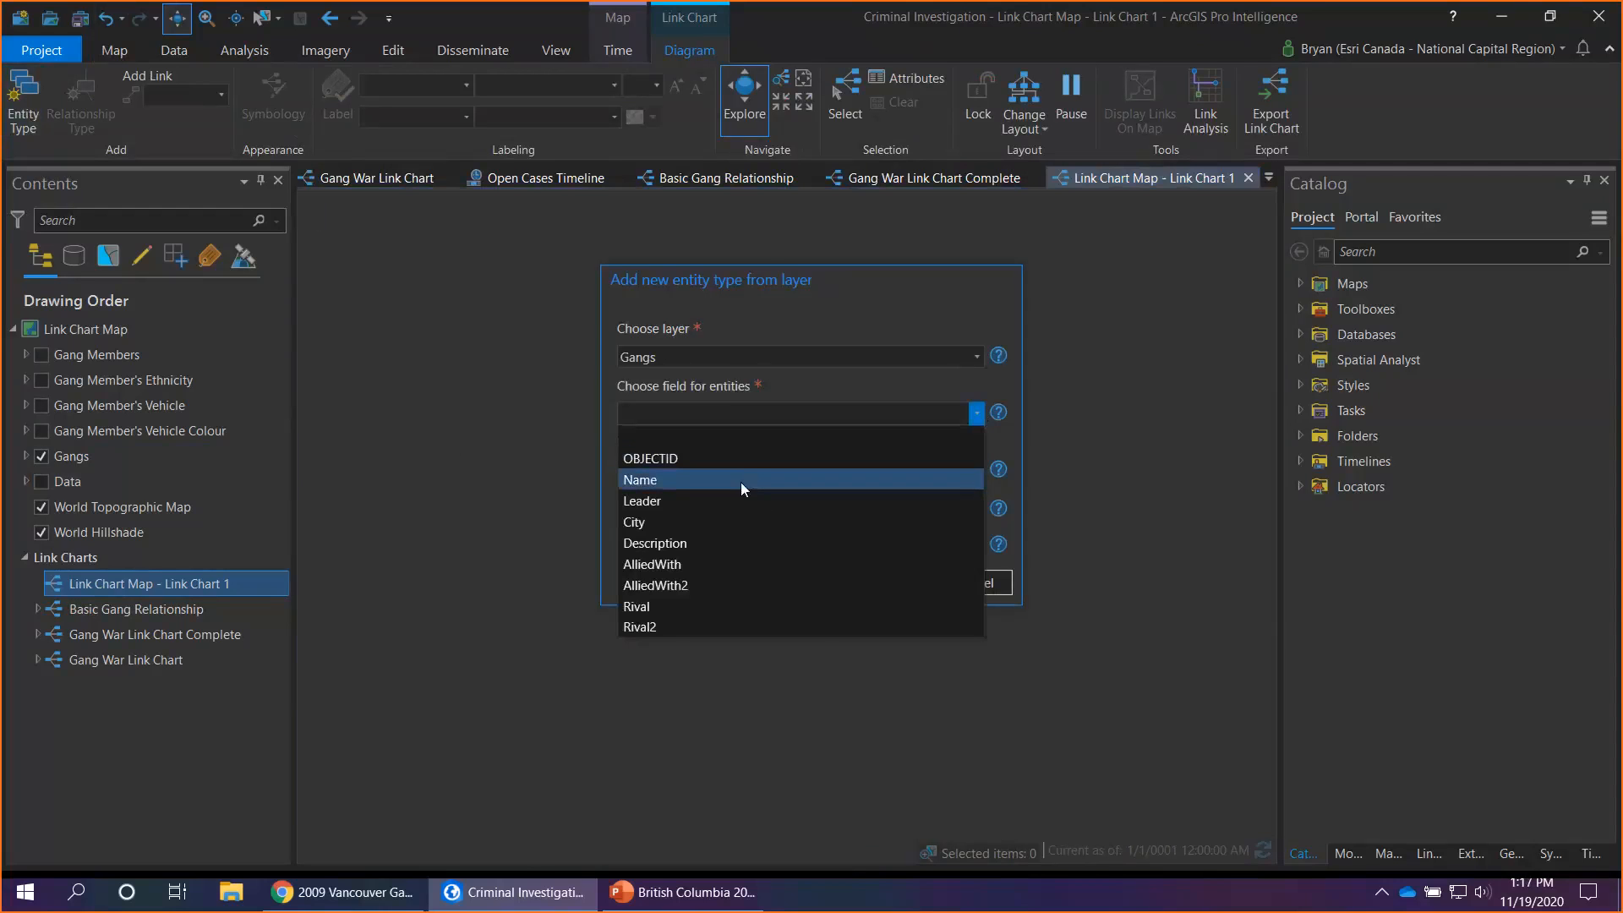
left_click(741, 483)
type("Gang")
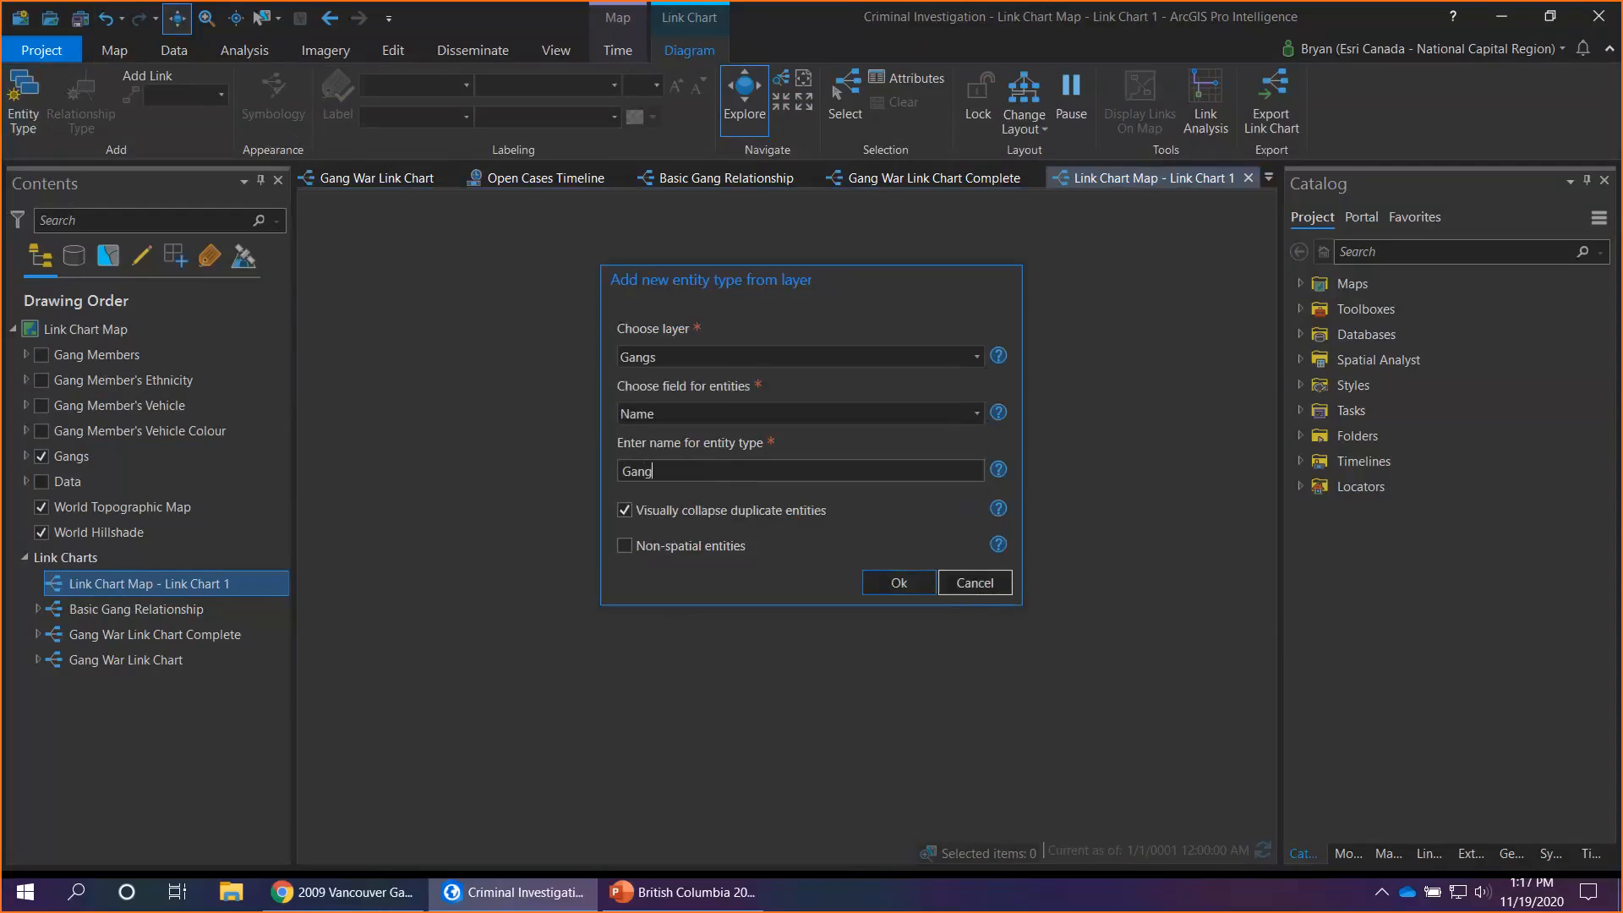
left_click(901, 583)
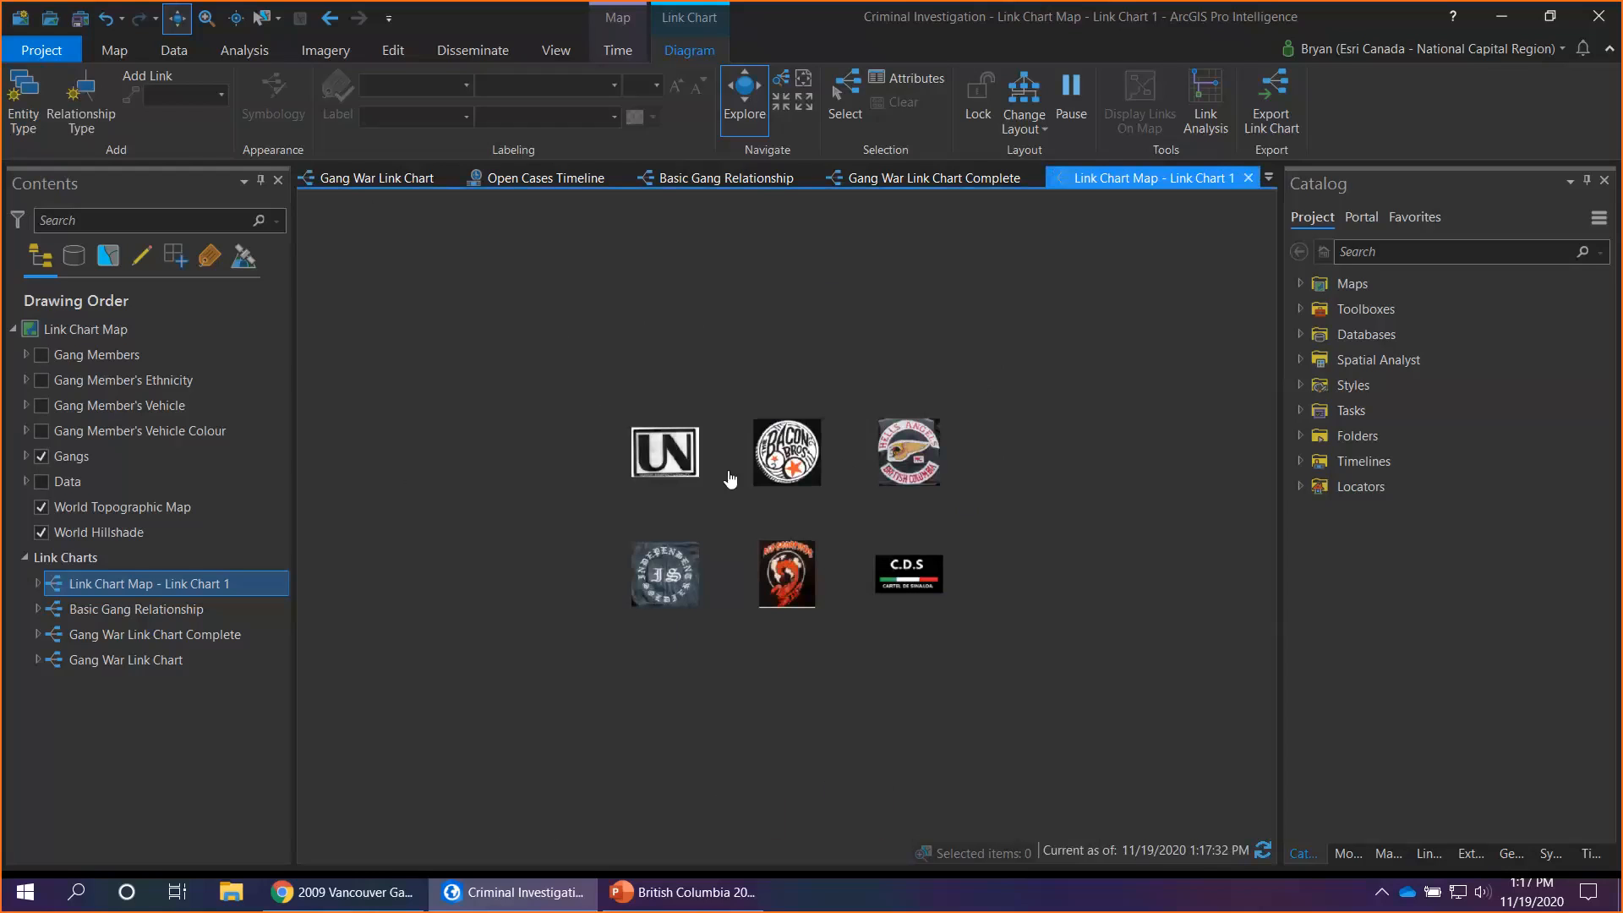
Define a new relationship type named Allies with Gang as both the source and target entities
left_click(85, 108)
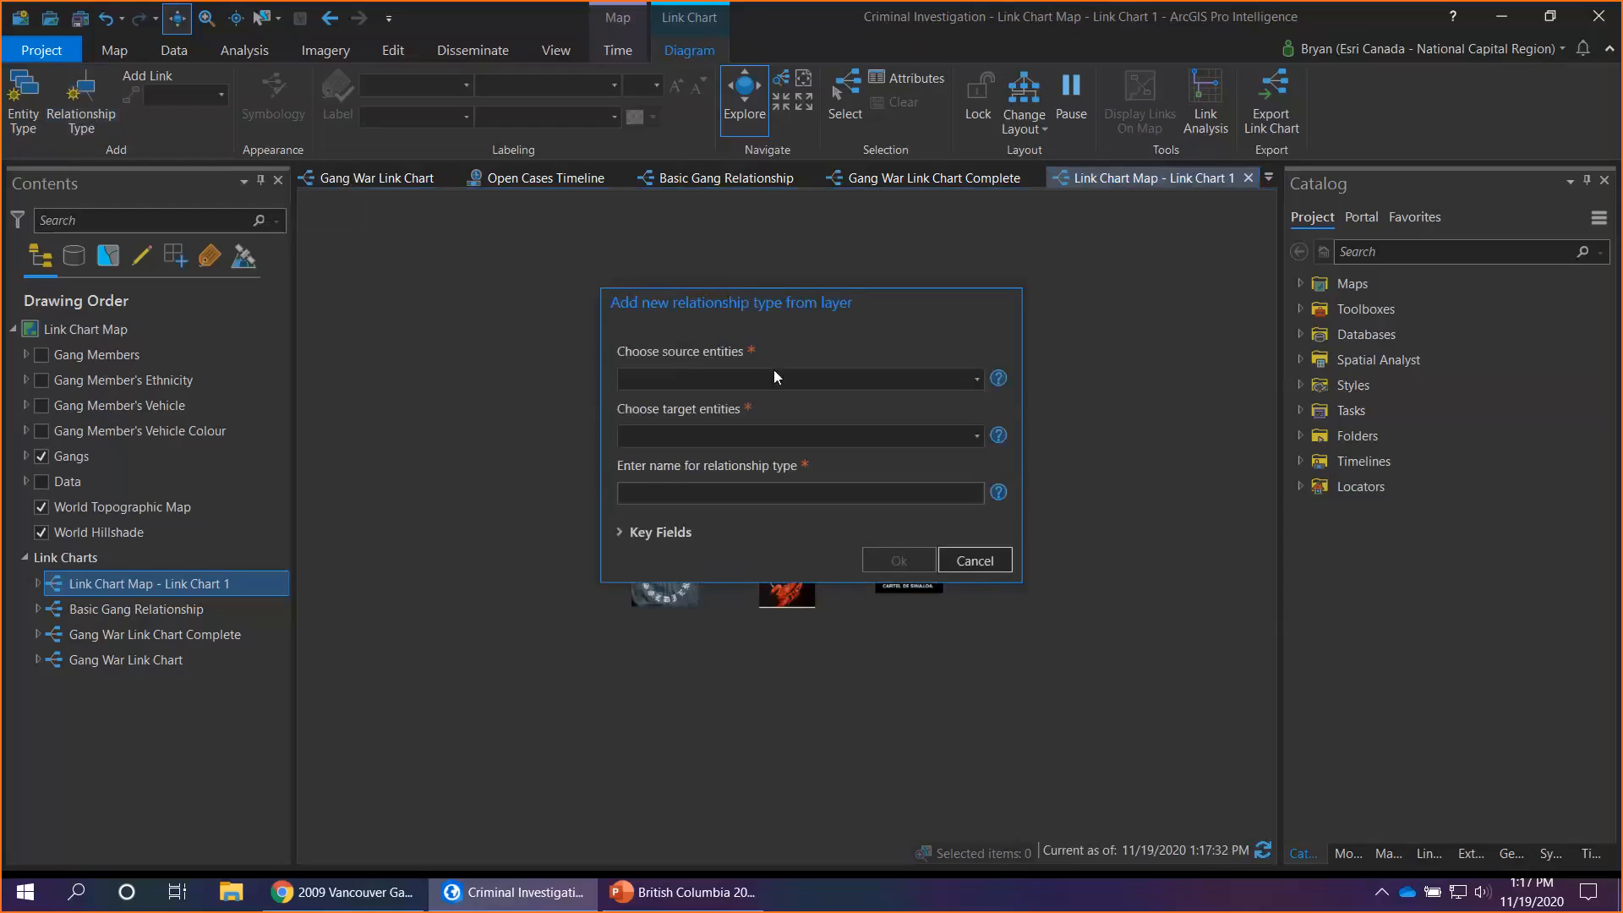
left_click(977, 379)
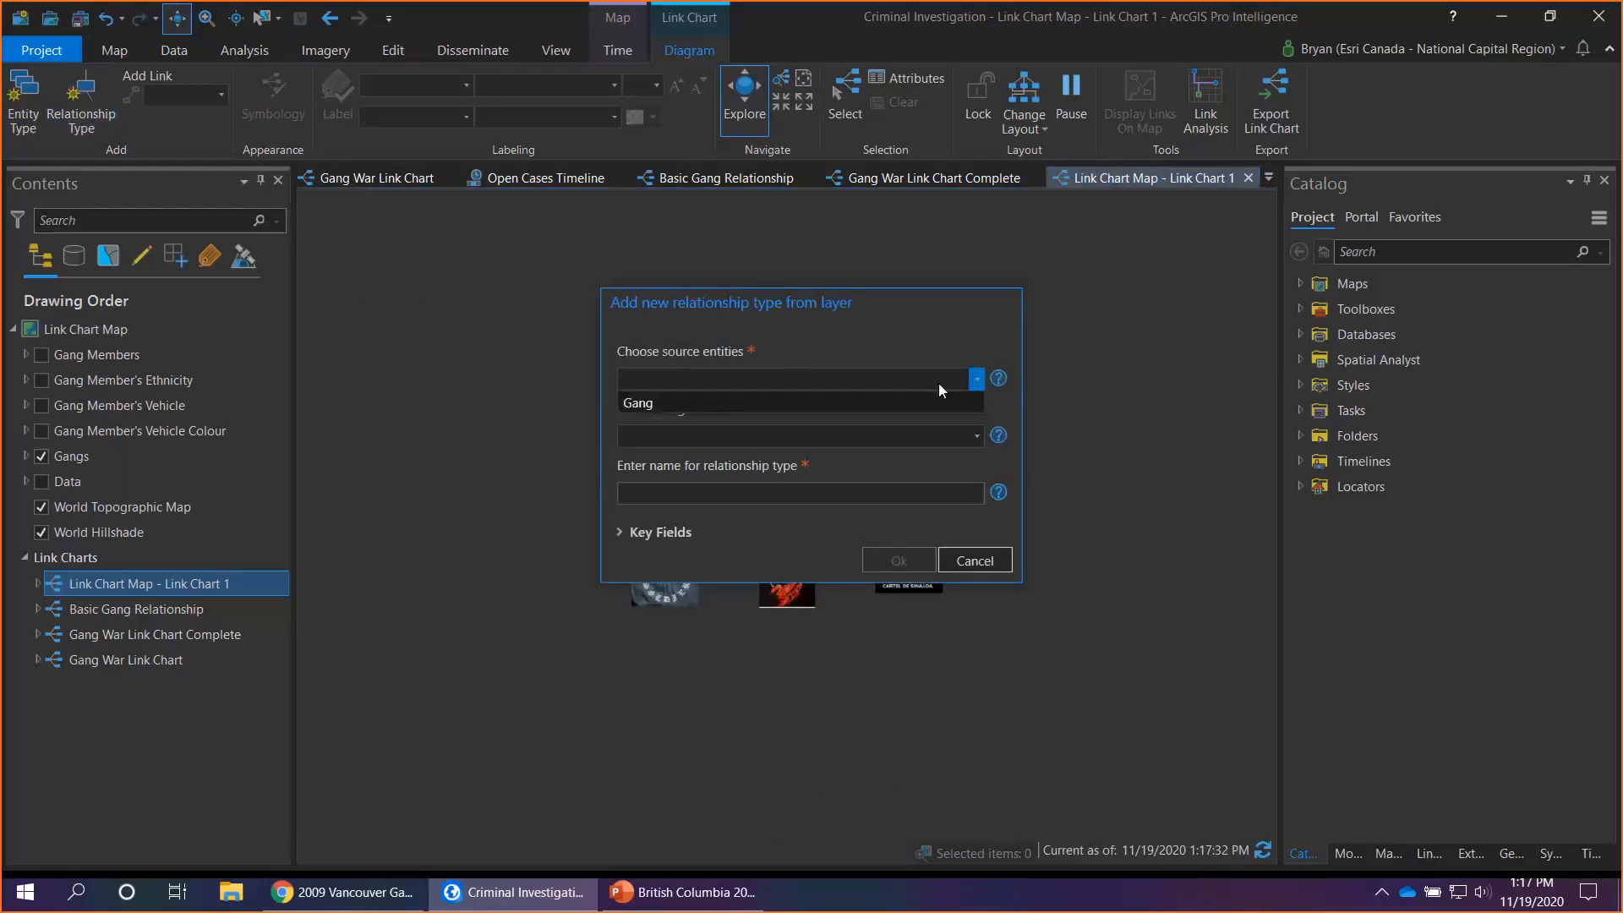
left_click(802, 403)
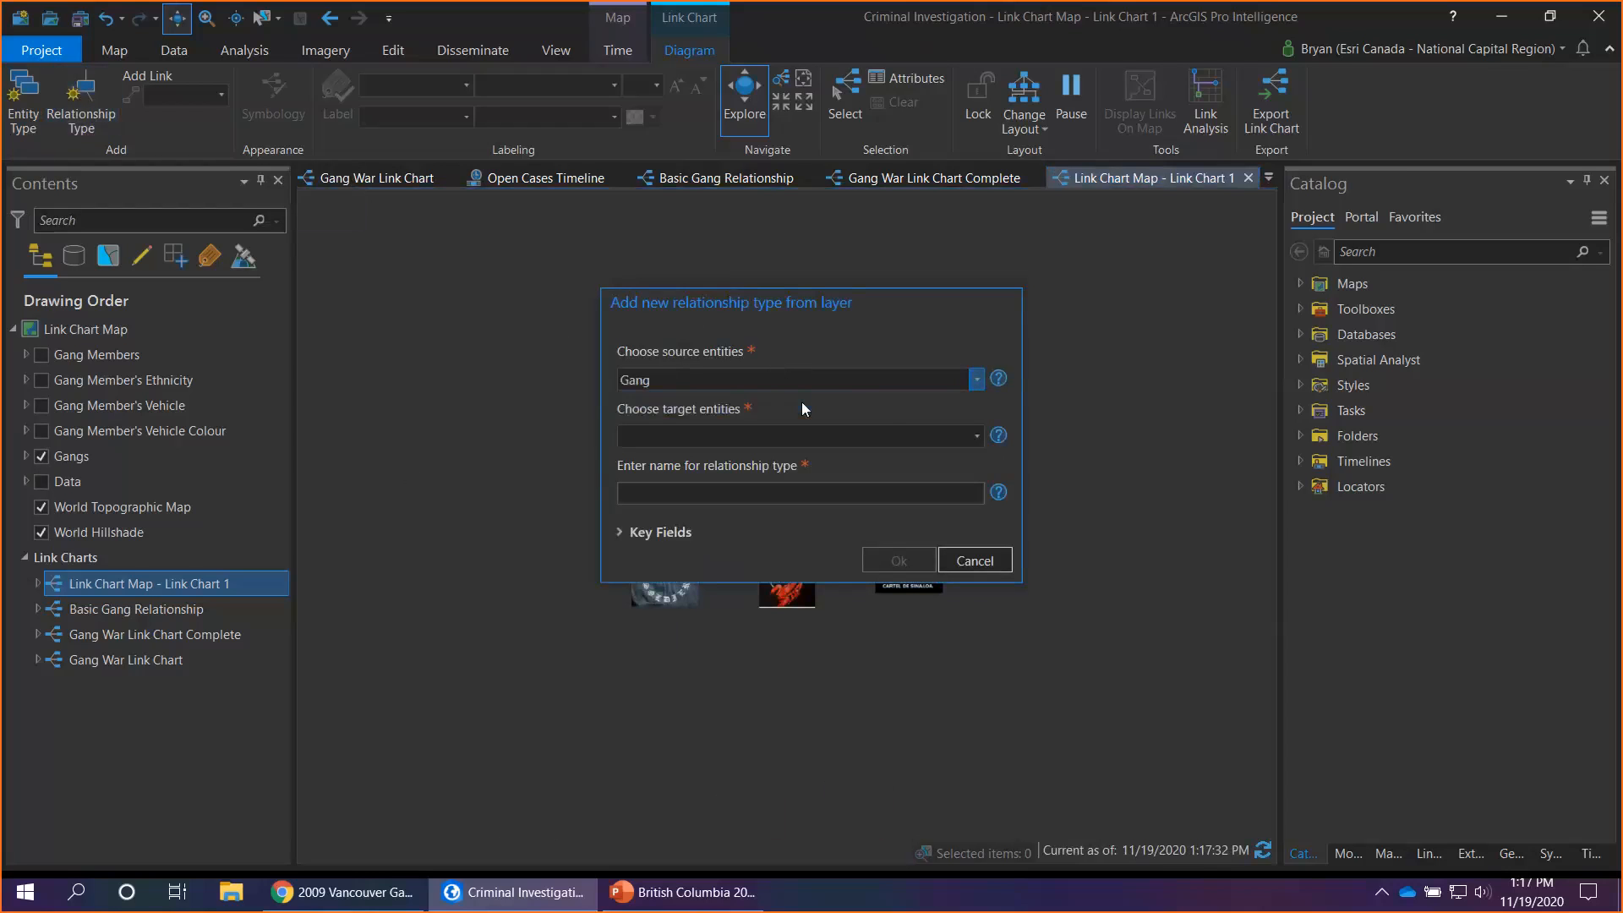
left_click(976, 437)
left_click(879, 452)
type("Allies")
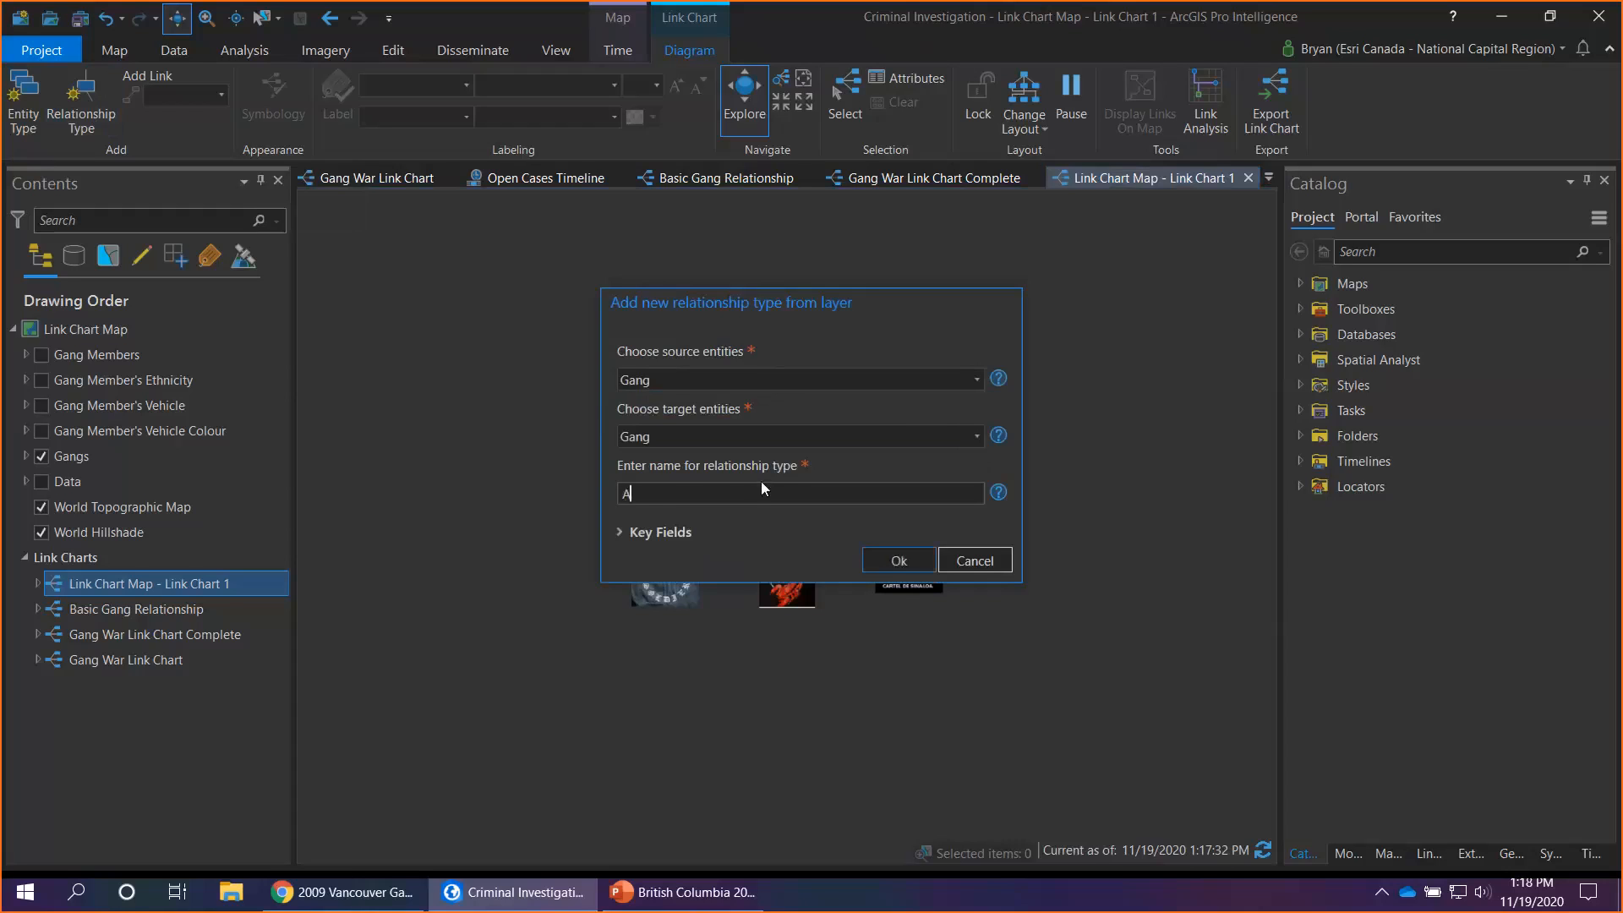
Set the Allies relationship's source key field to AlliedWith and target key field to Name, and add it to the chart
left_click(630, 537)
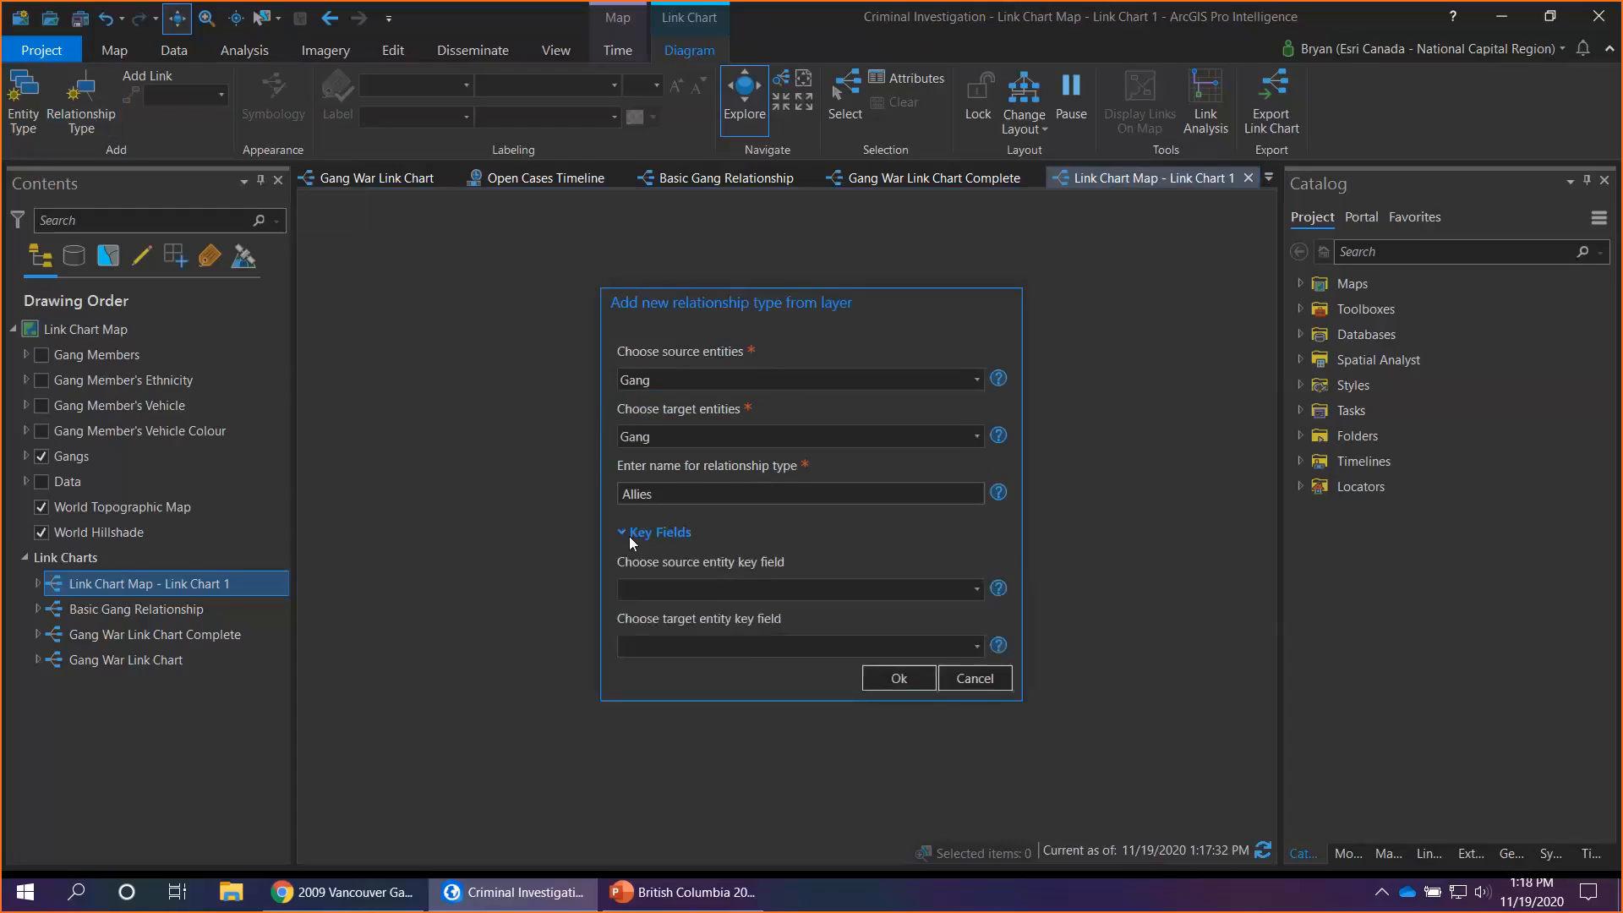
left_click(975, 591)
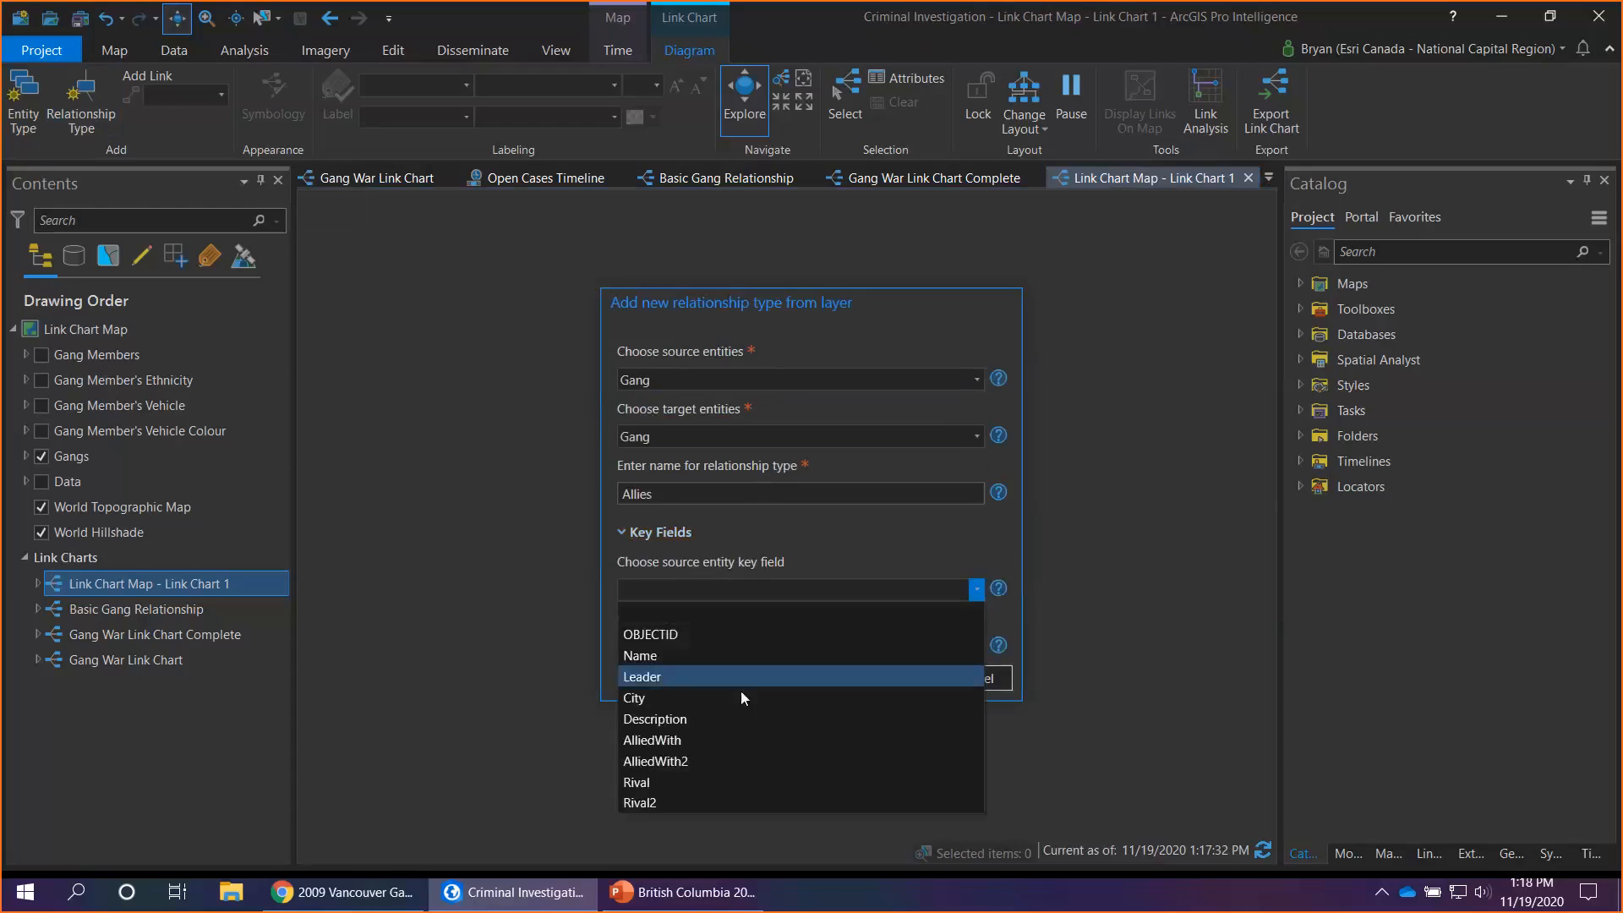
left_click(725, 740)
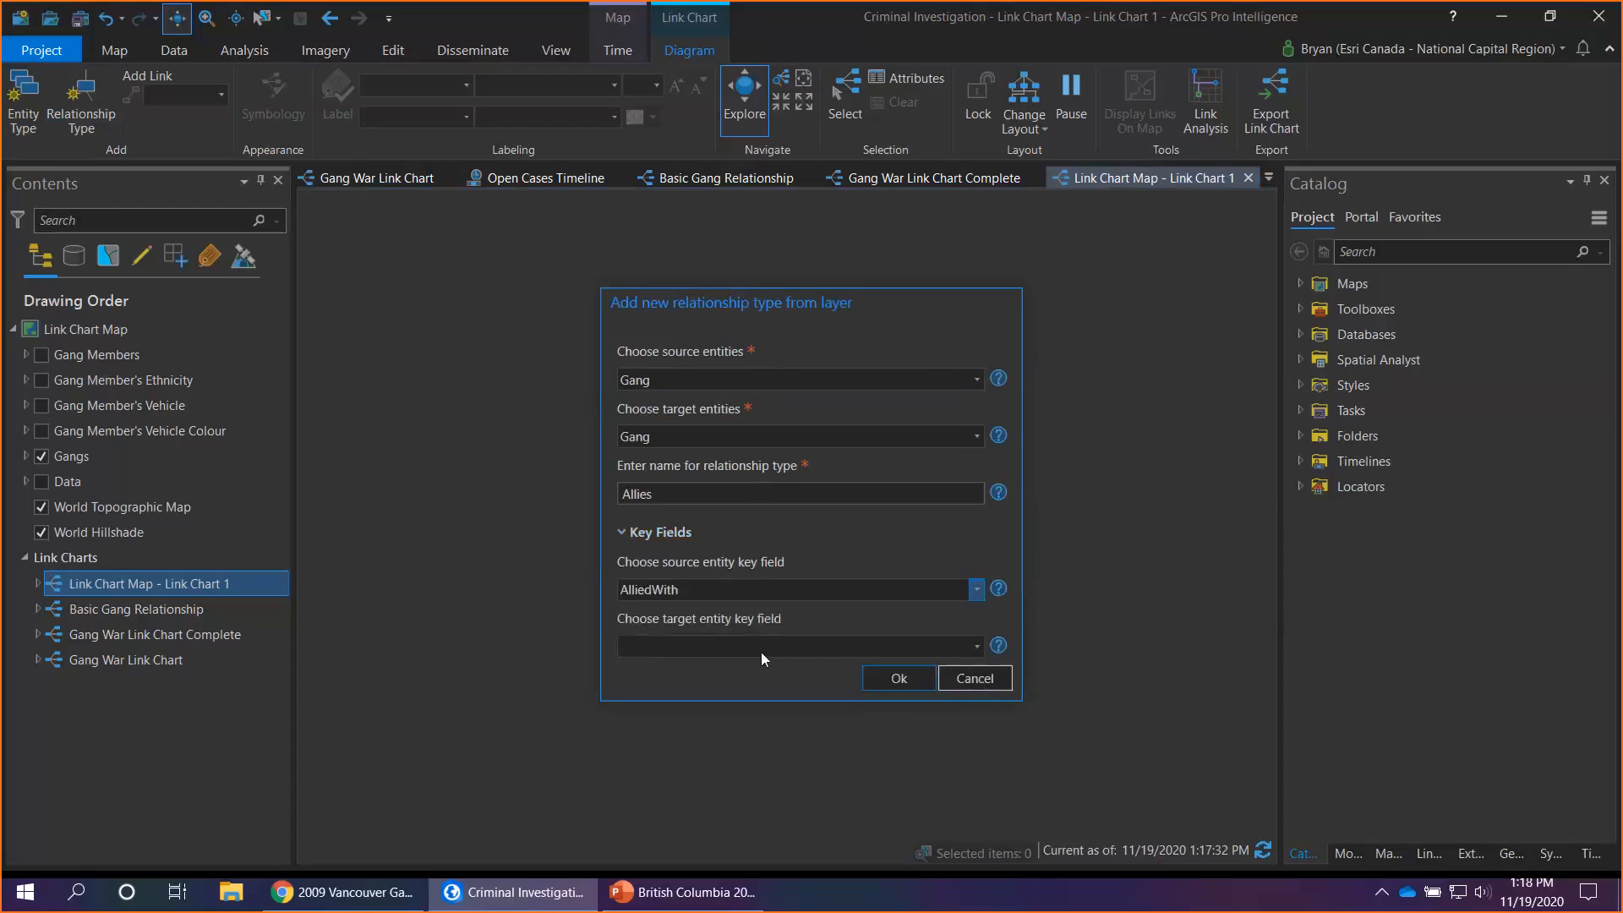
left_click(960, 646)
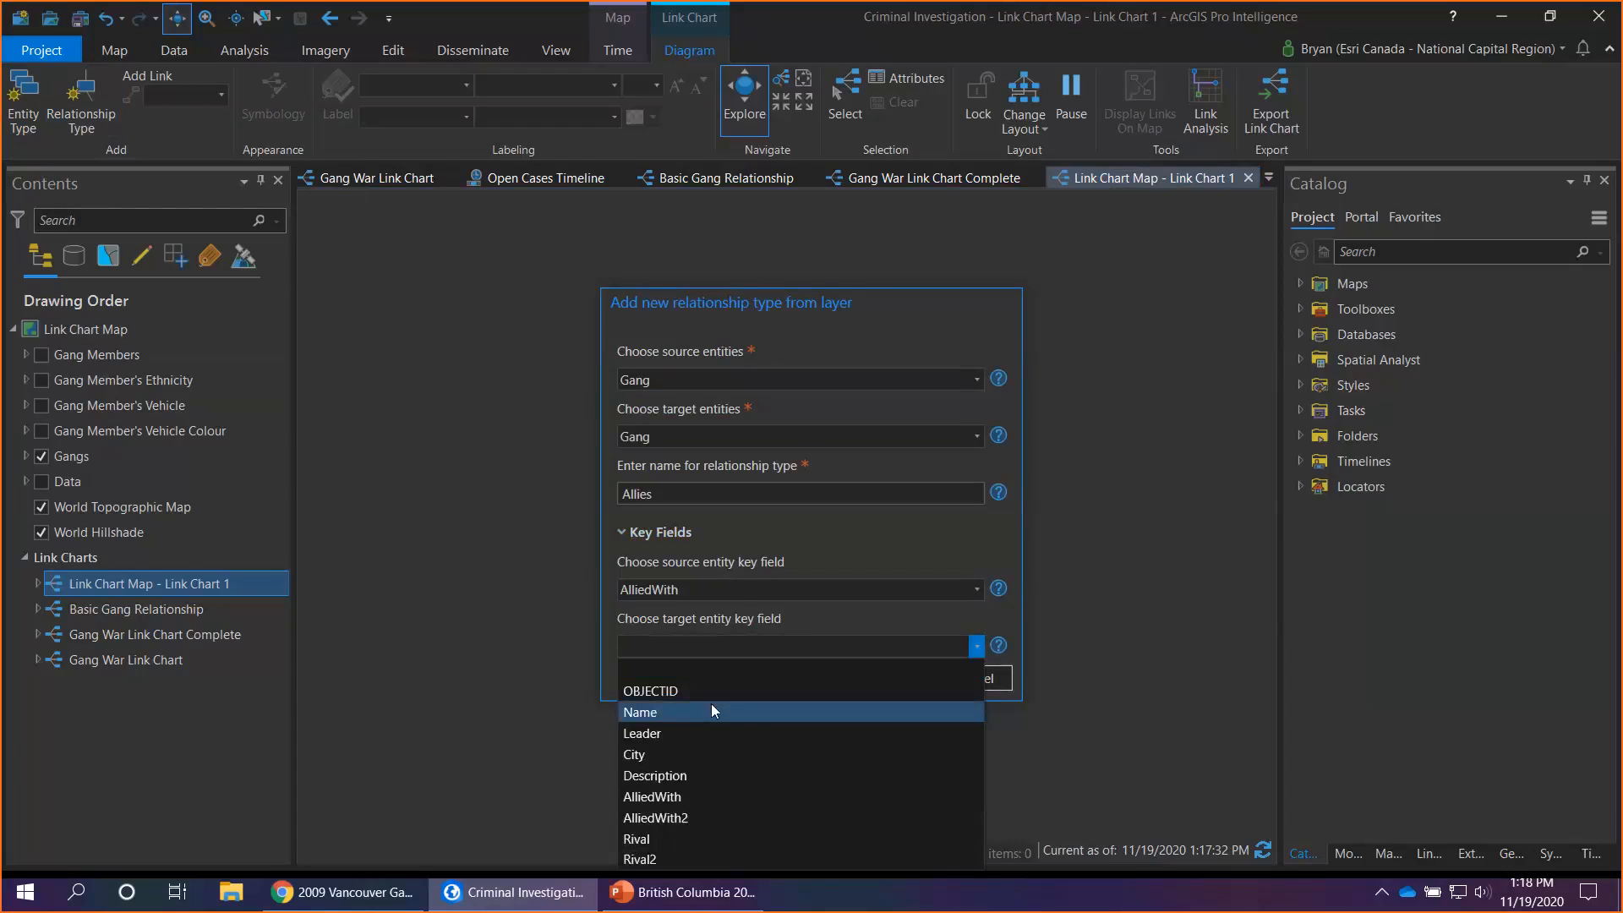
left_click(712, 711)
left_click(895, 681)
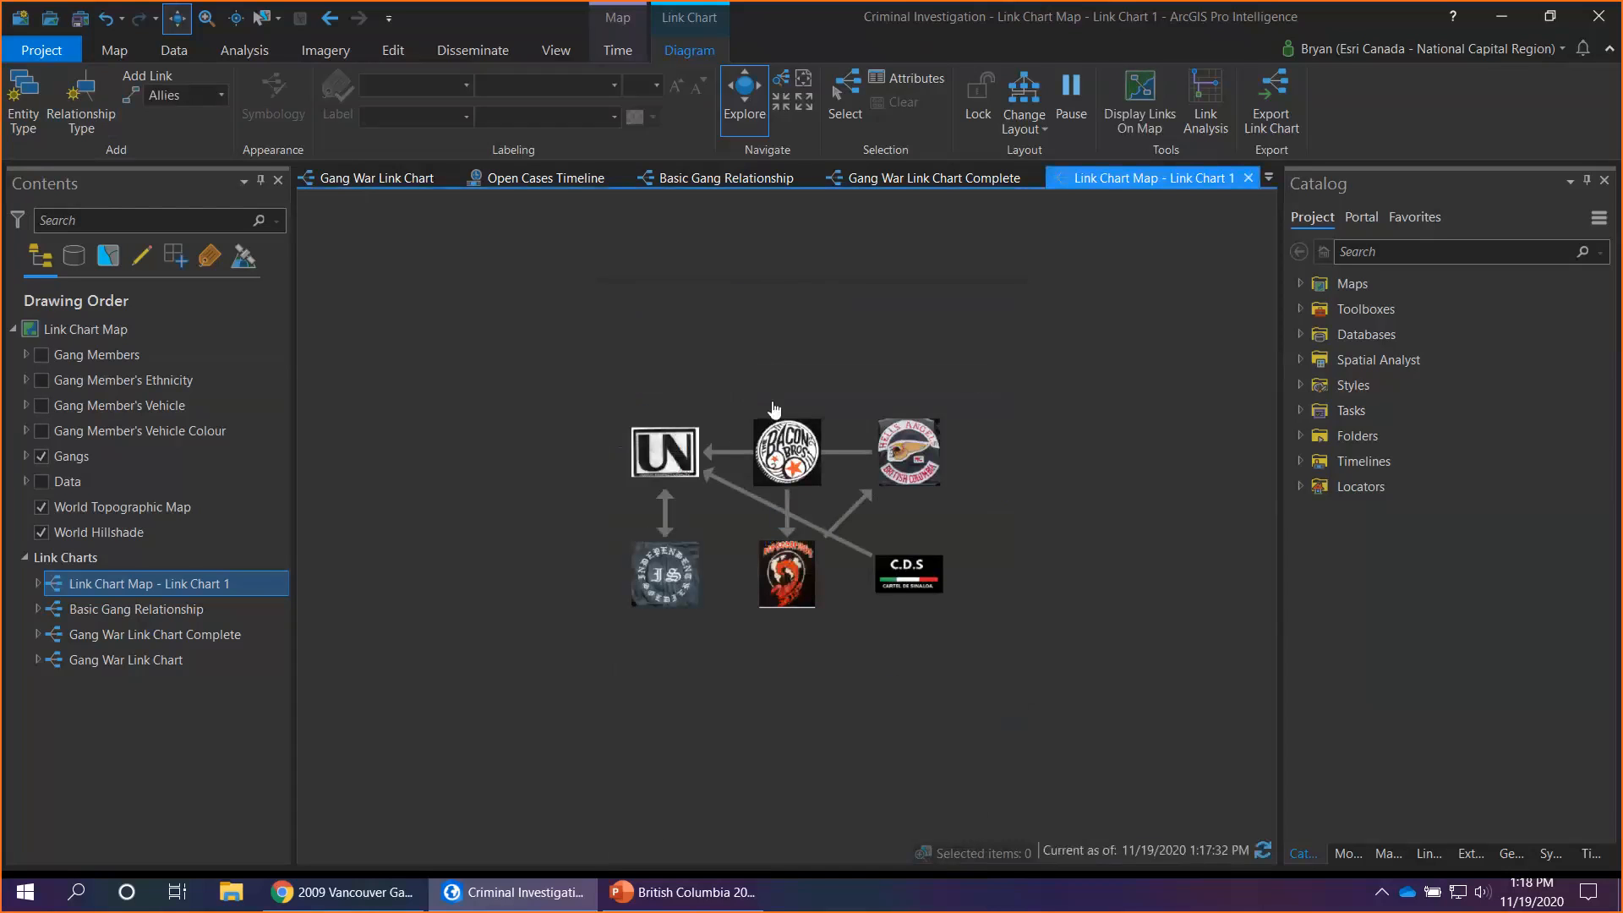
Define a second relationship type named Rivals with Gang as both the source and target entities
left_click(81, 101)
left_click(976, 379)
left_click(942, 404)
left_click(977, 436)
left_click(930, 461)
left_click(809, 498)
type("Rivals")
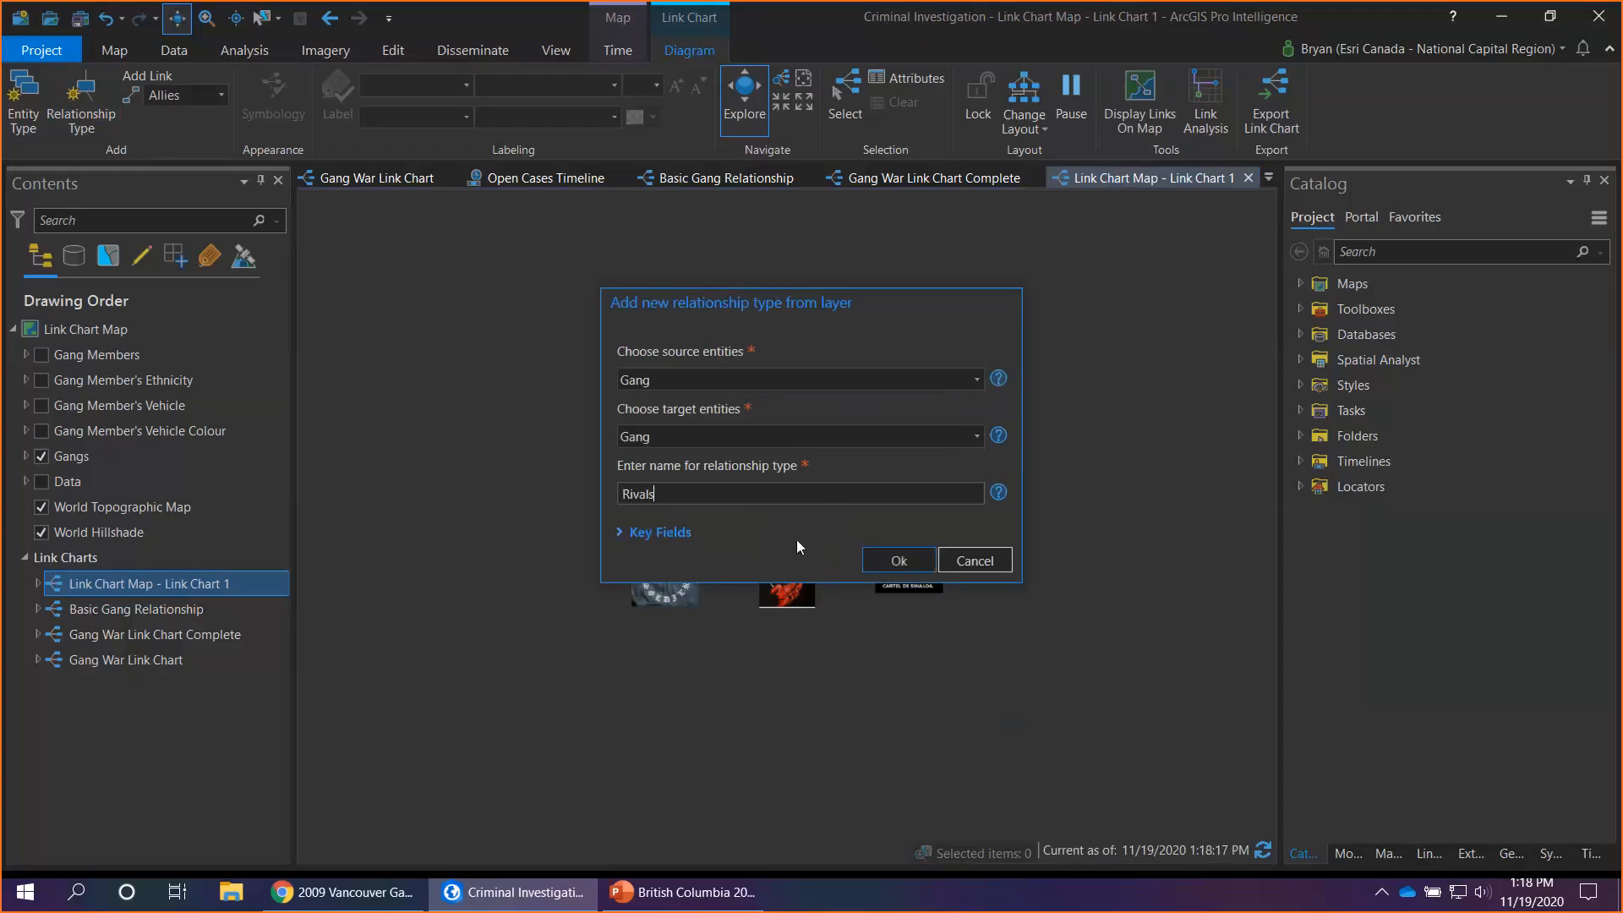
Set the Rivals relationship's source key field to Rival and target key field to Name, and add it to the chart
left_click(678, 534)
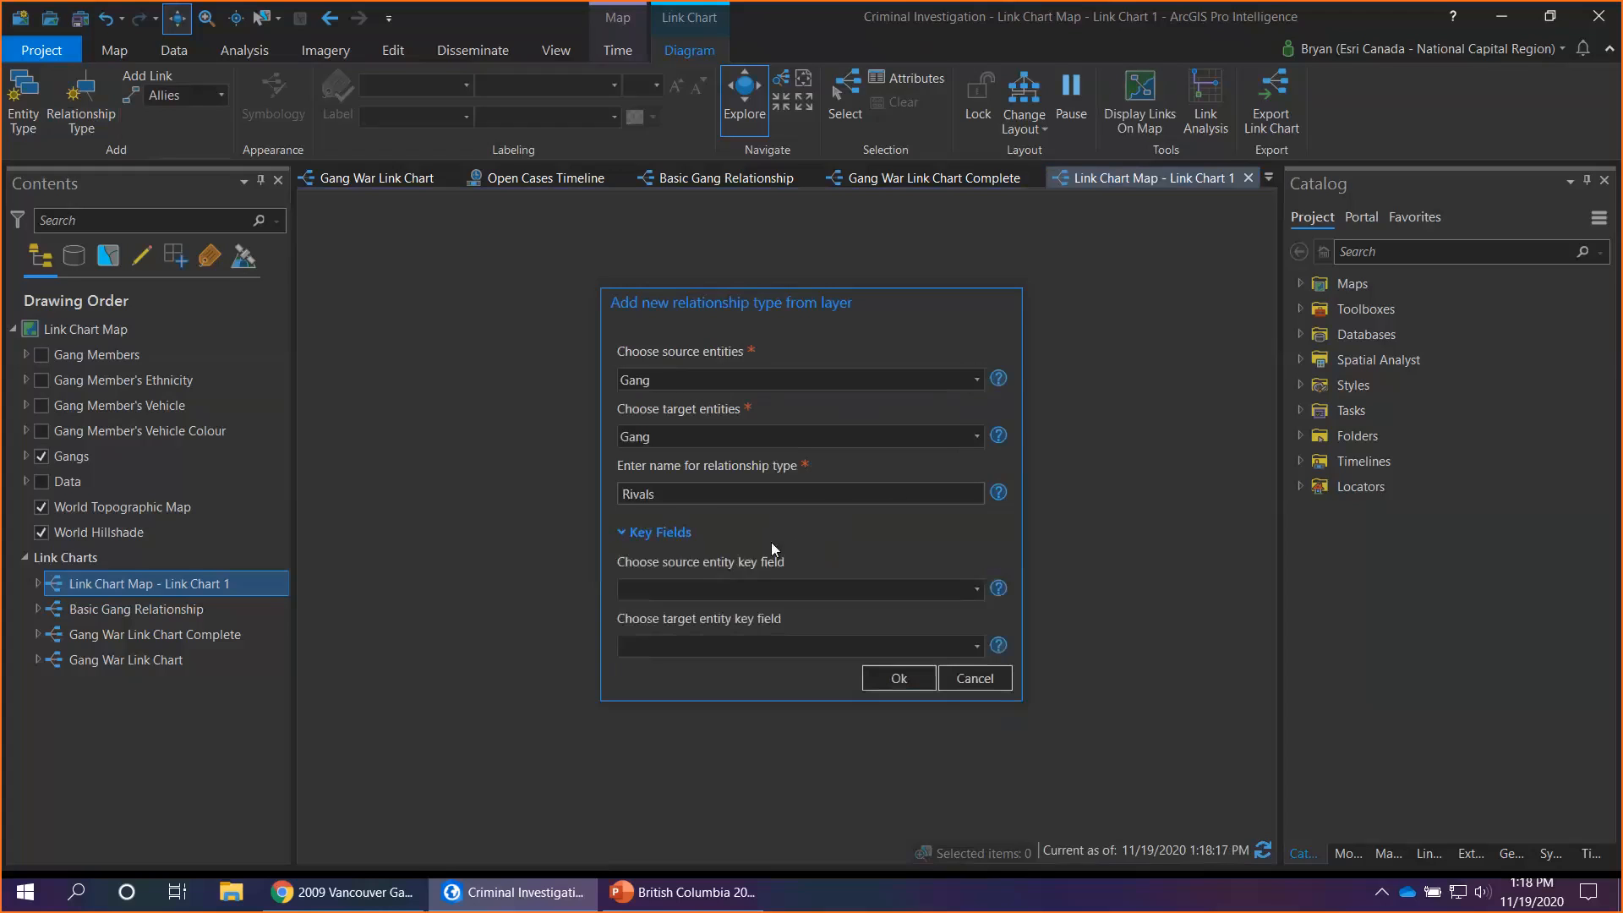
left_click(976, 587)
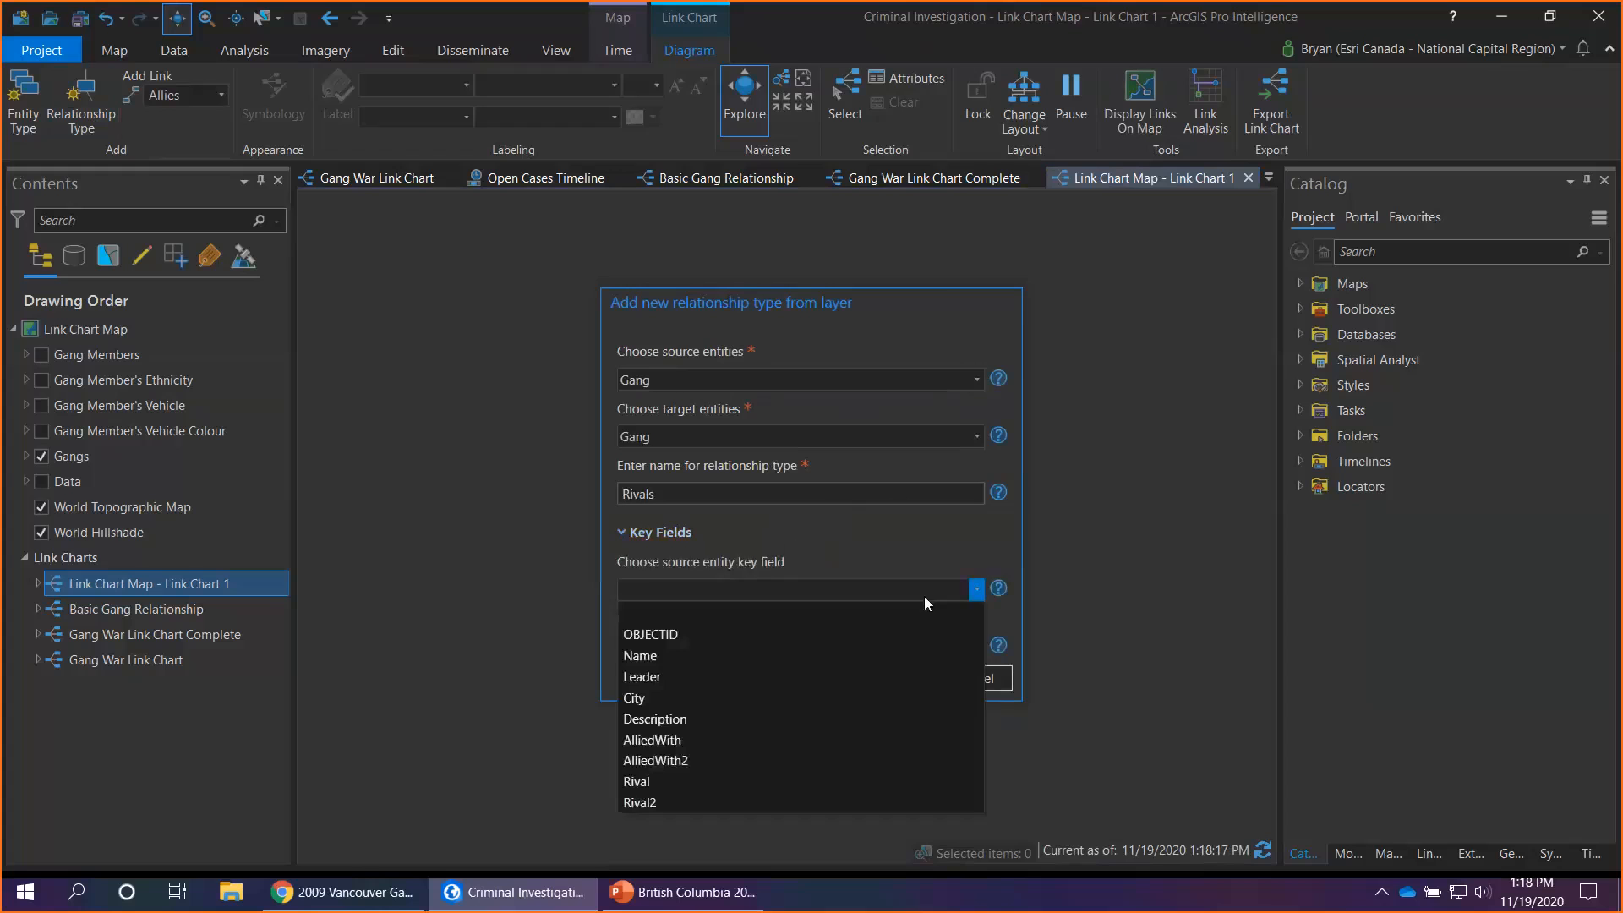
left_click(739, 782)
left_click(910, 646)
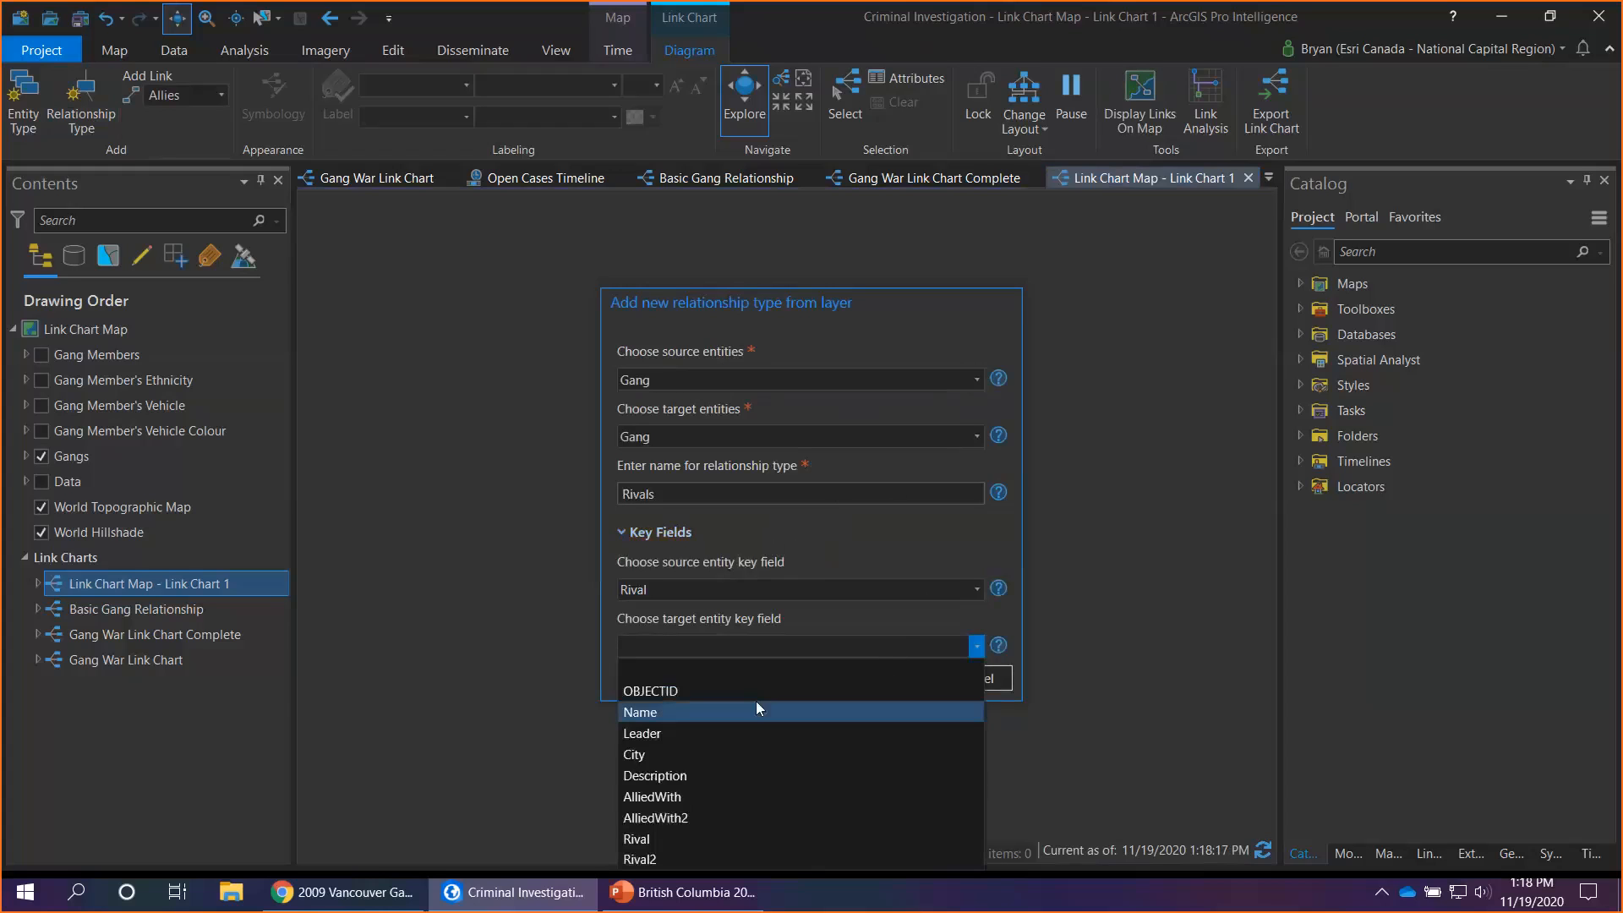
left_click(755, 702)
left_click(880, 646)
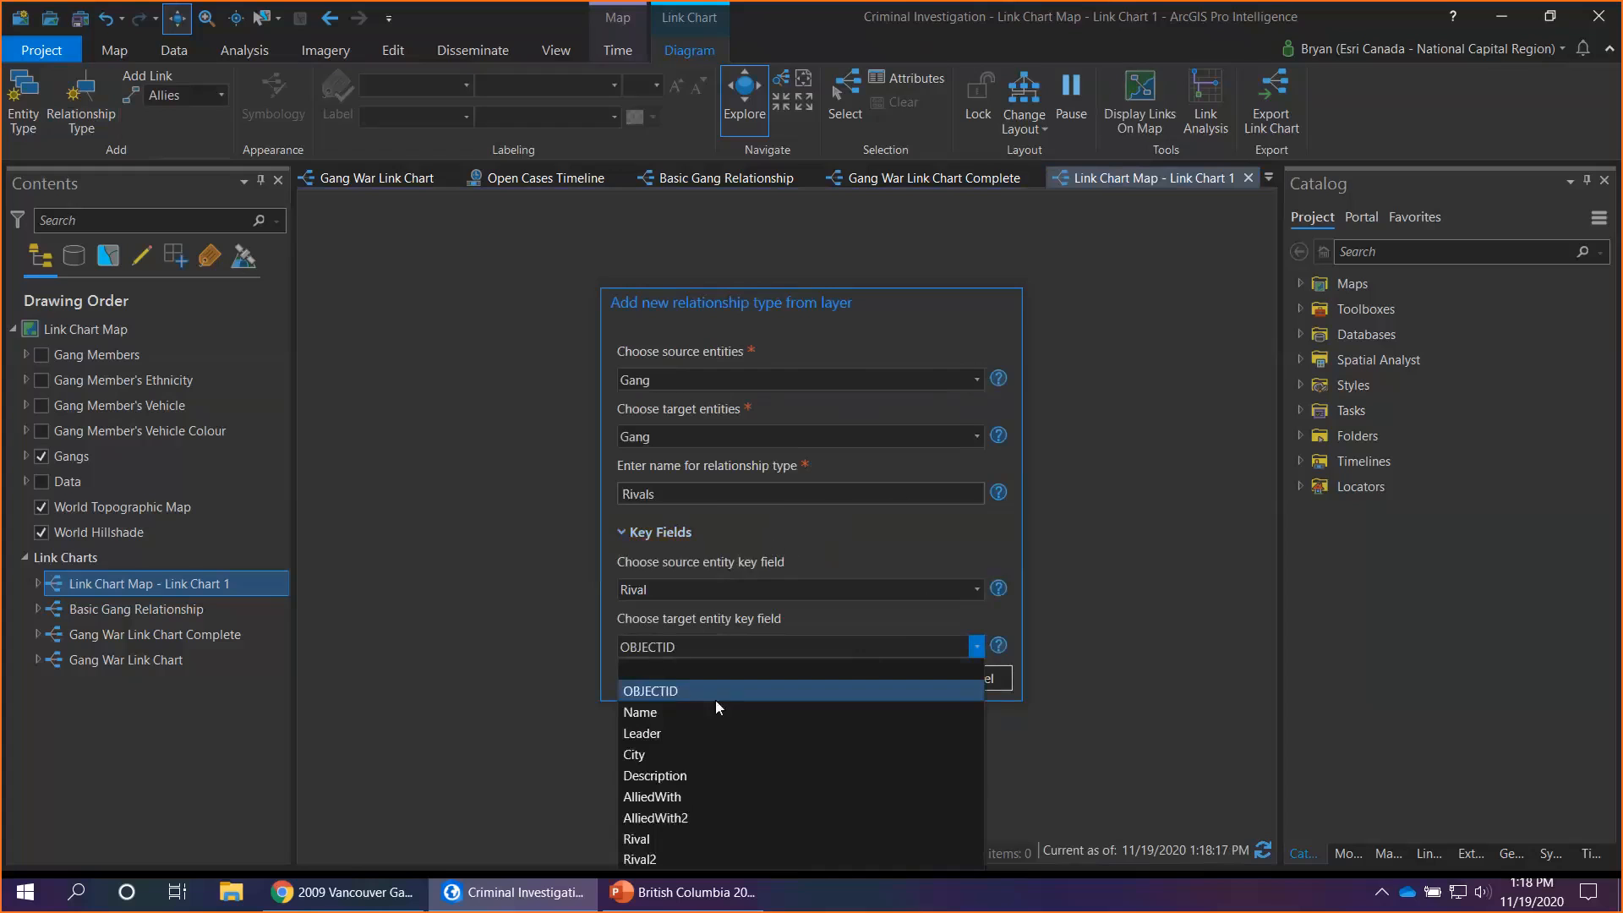
left_click(703, 716)
left_click(889, 678)
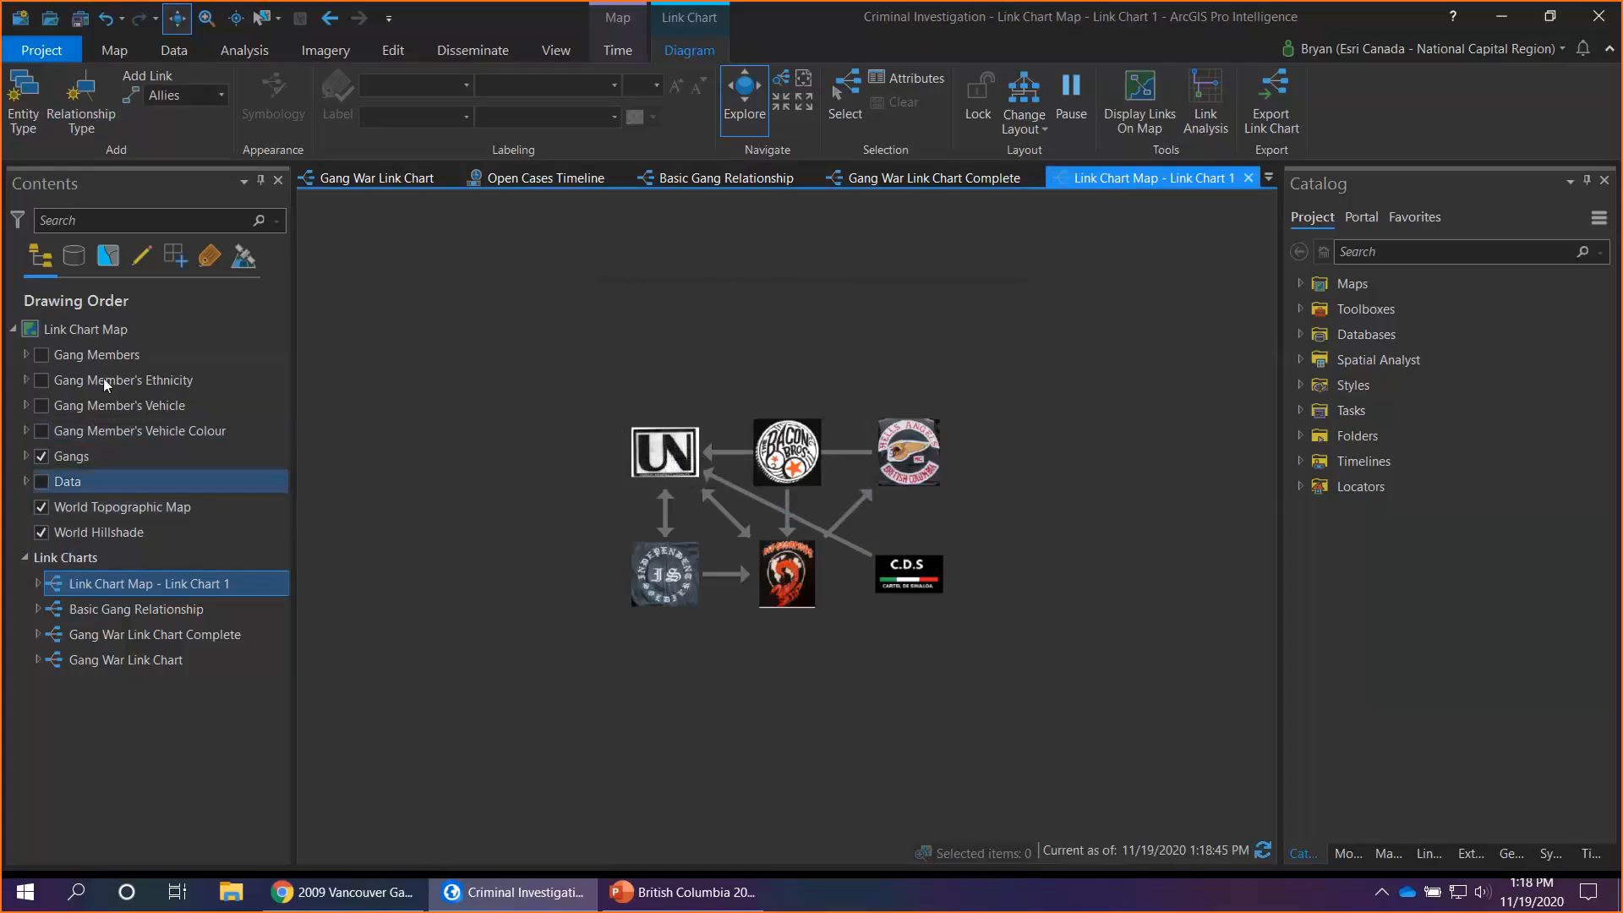
Color the Allies relationship links green in the Link Chart Map - Link Chart 1 chart
left_click(38, 583)
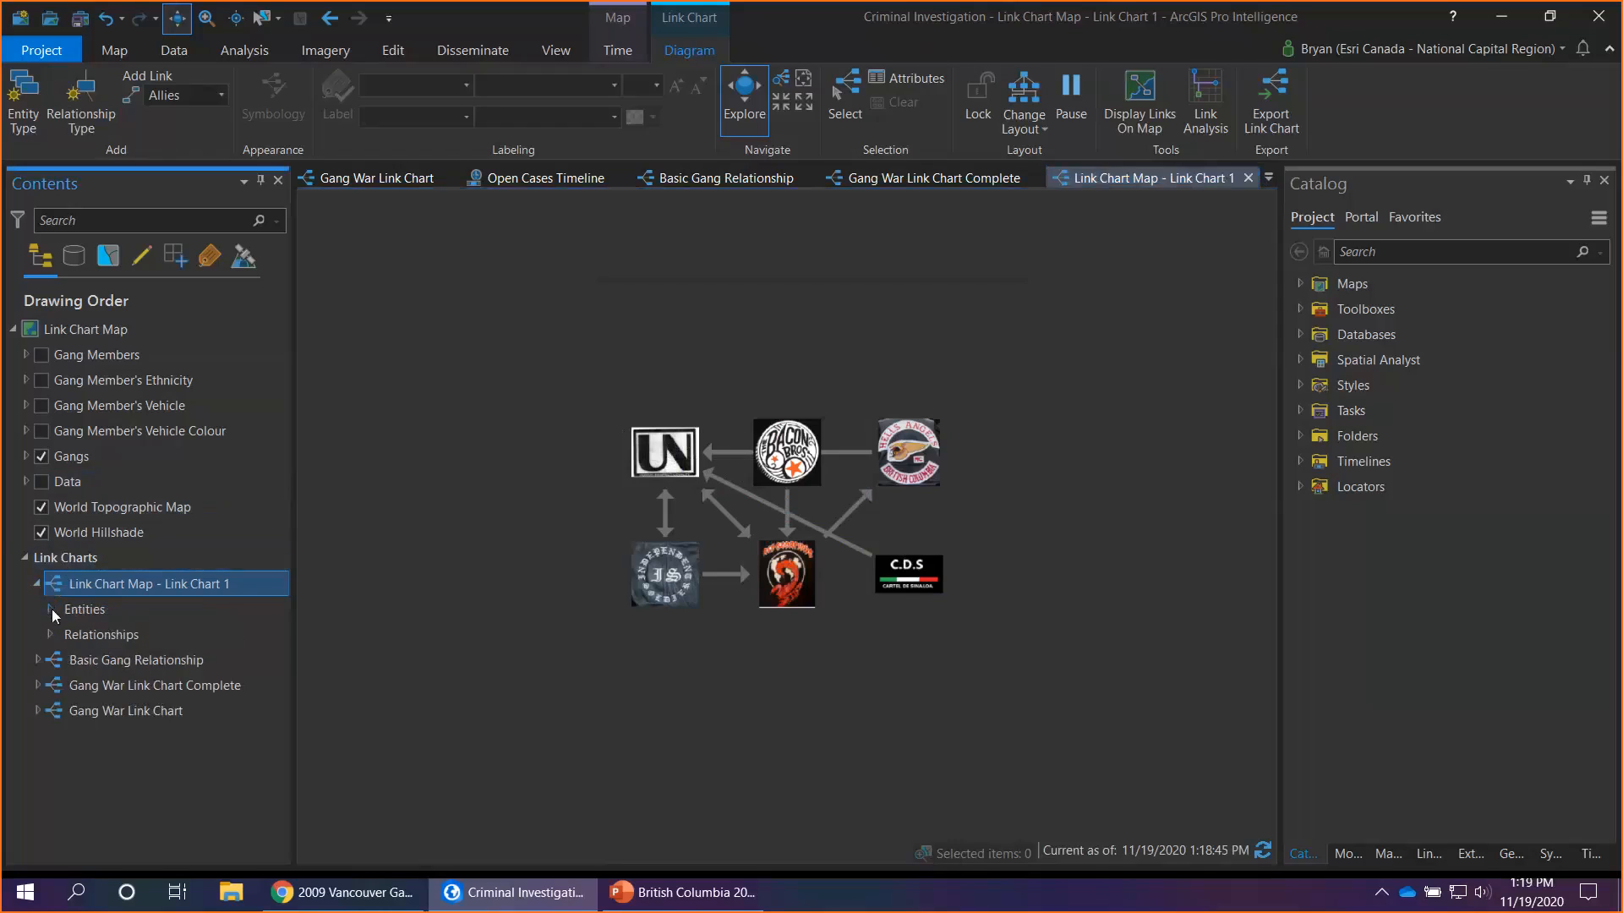
left_click(49, 634)
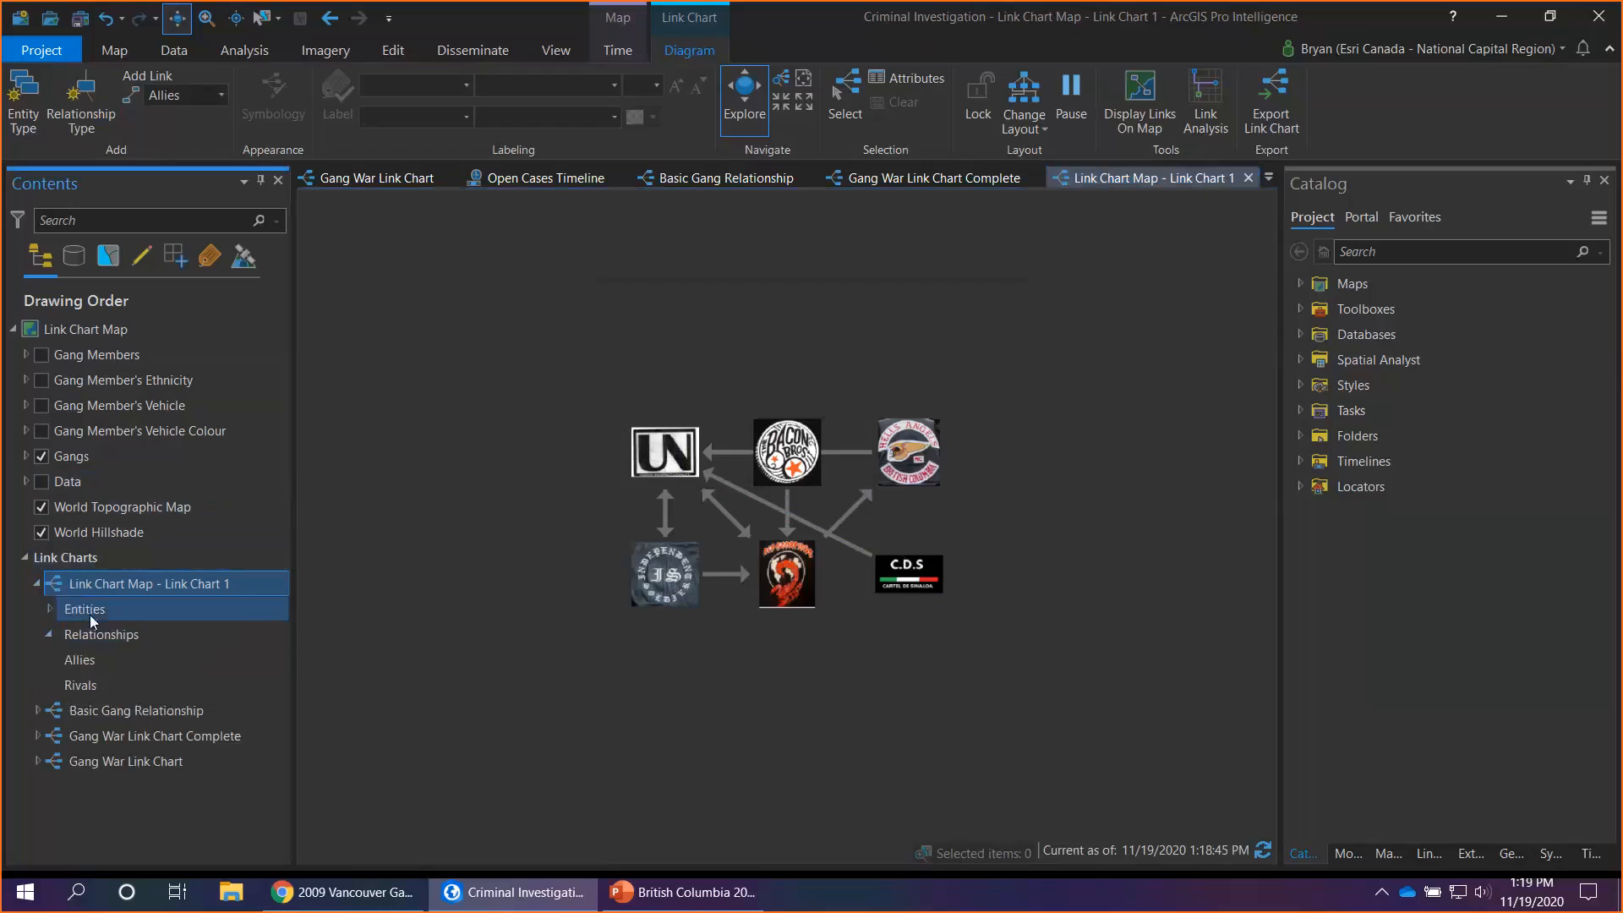
left_click(76, 665)
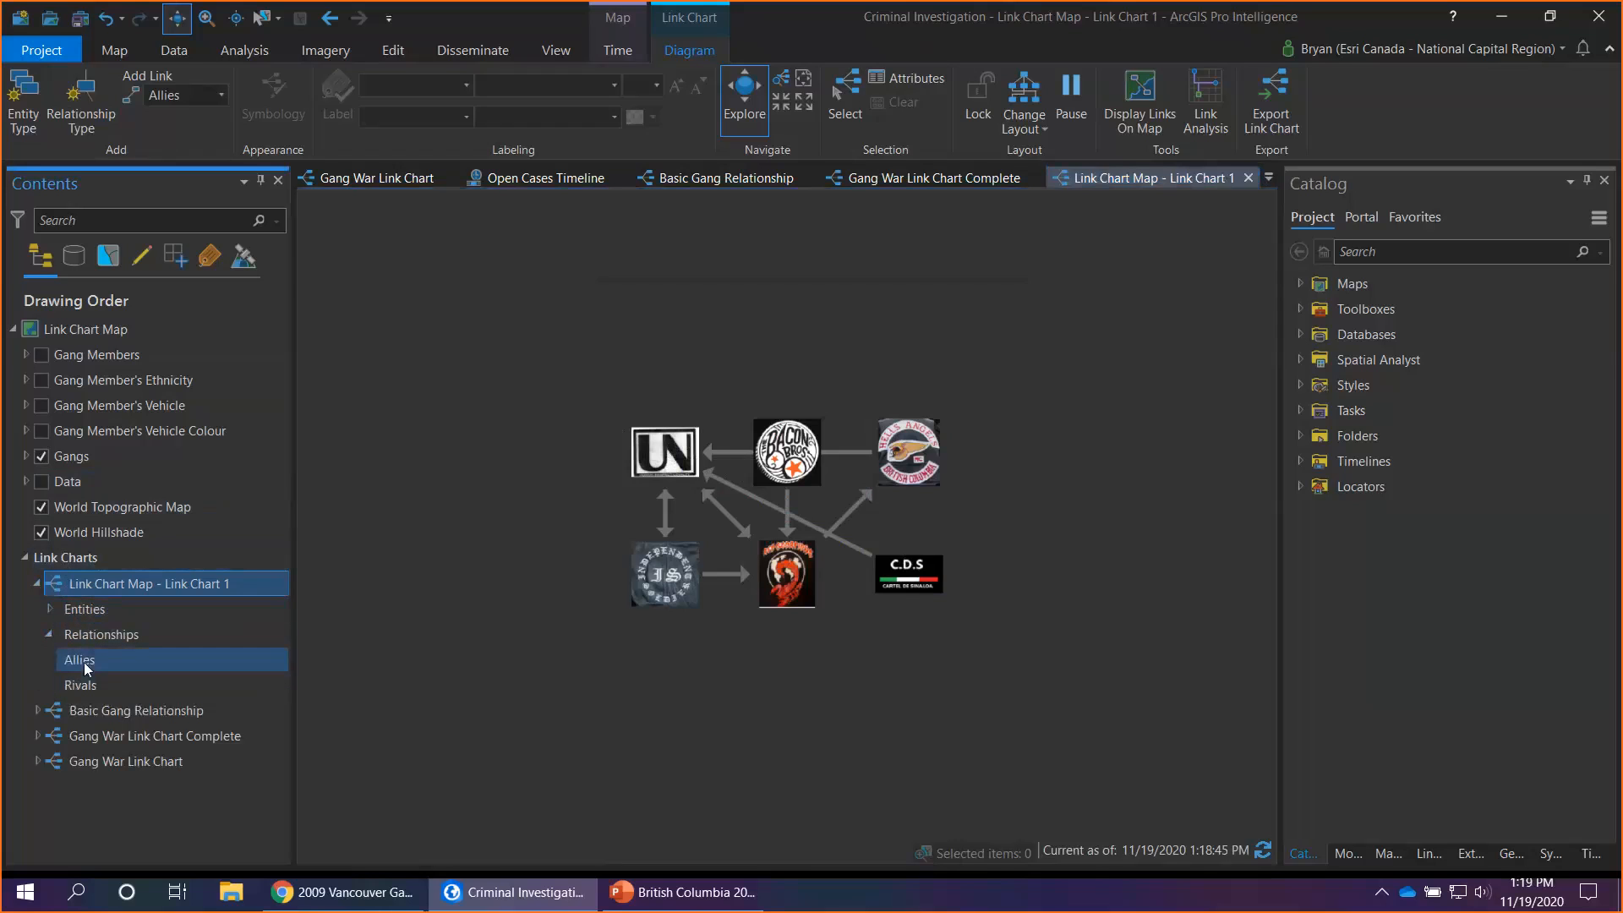
left_click(84, 668)
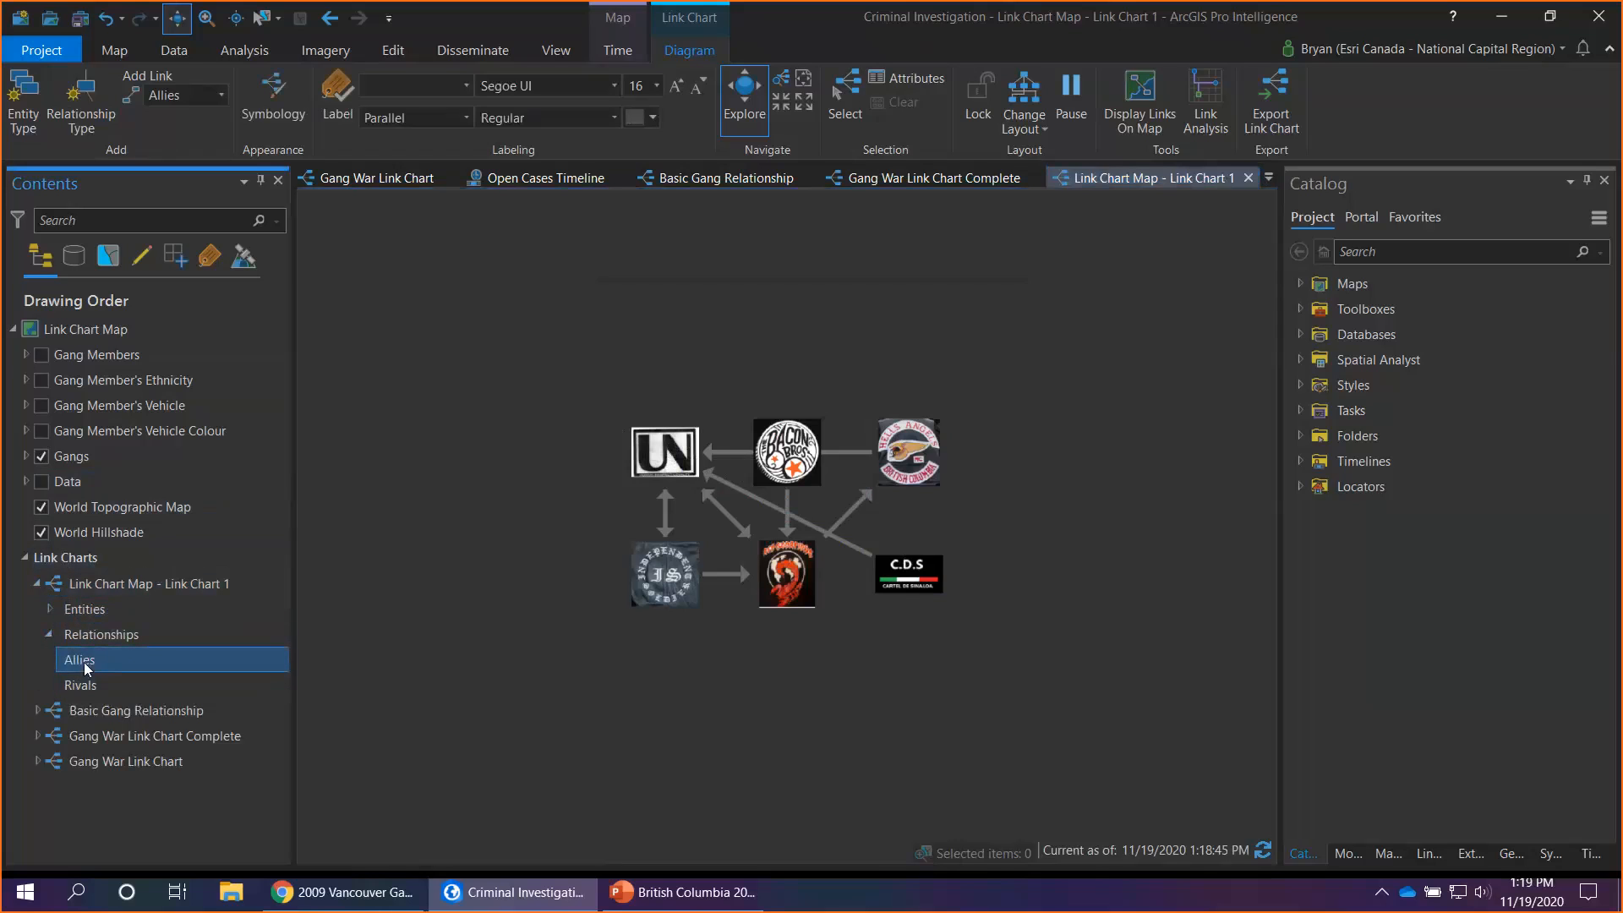
left_click(274, 112)
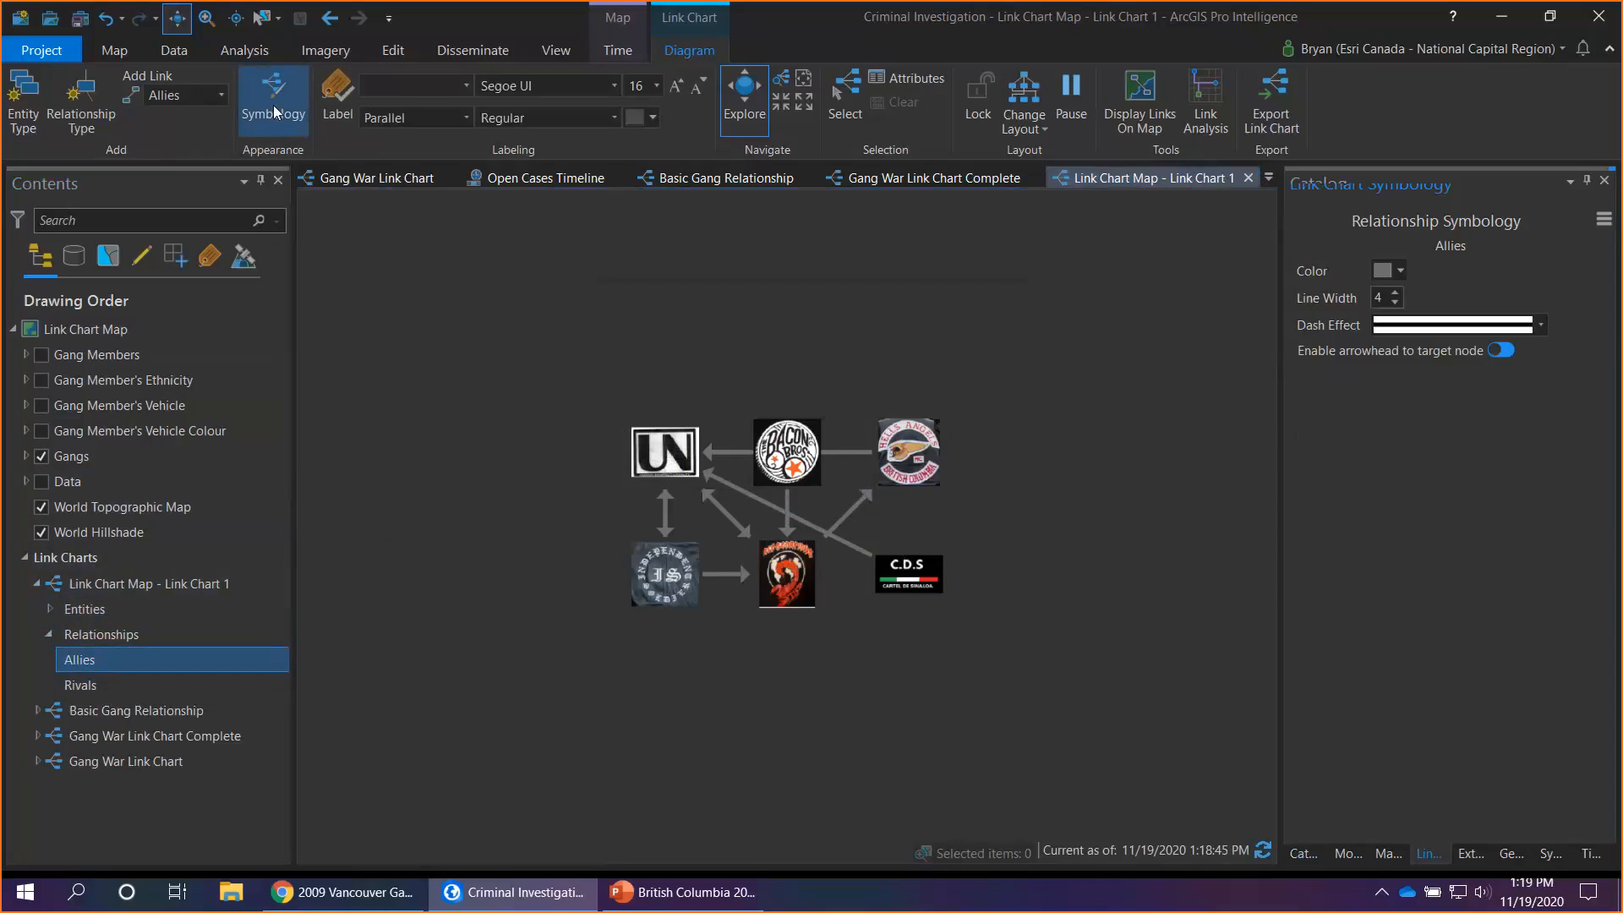
left_click(1400, 275)
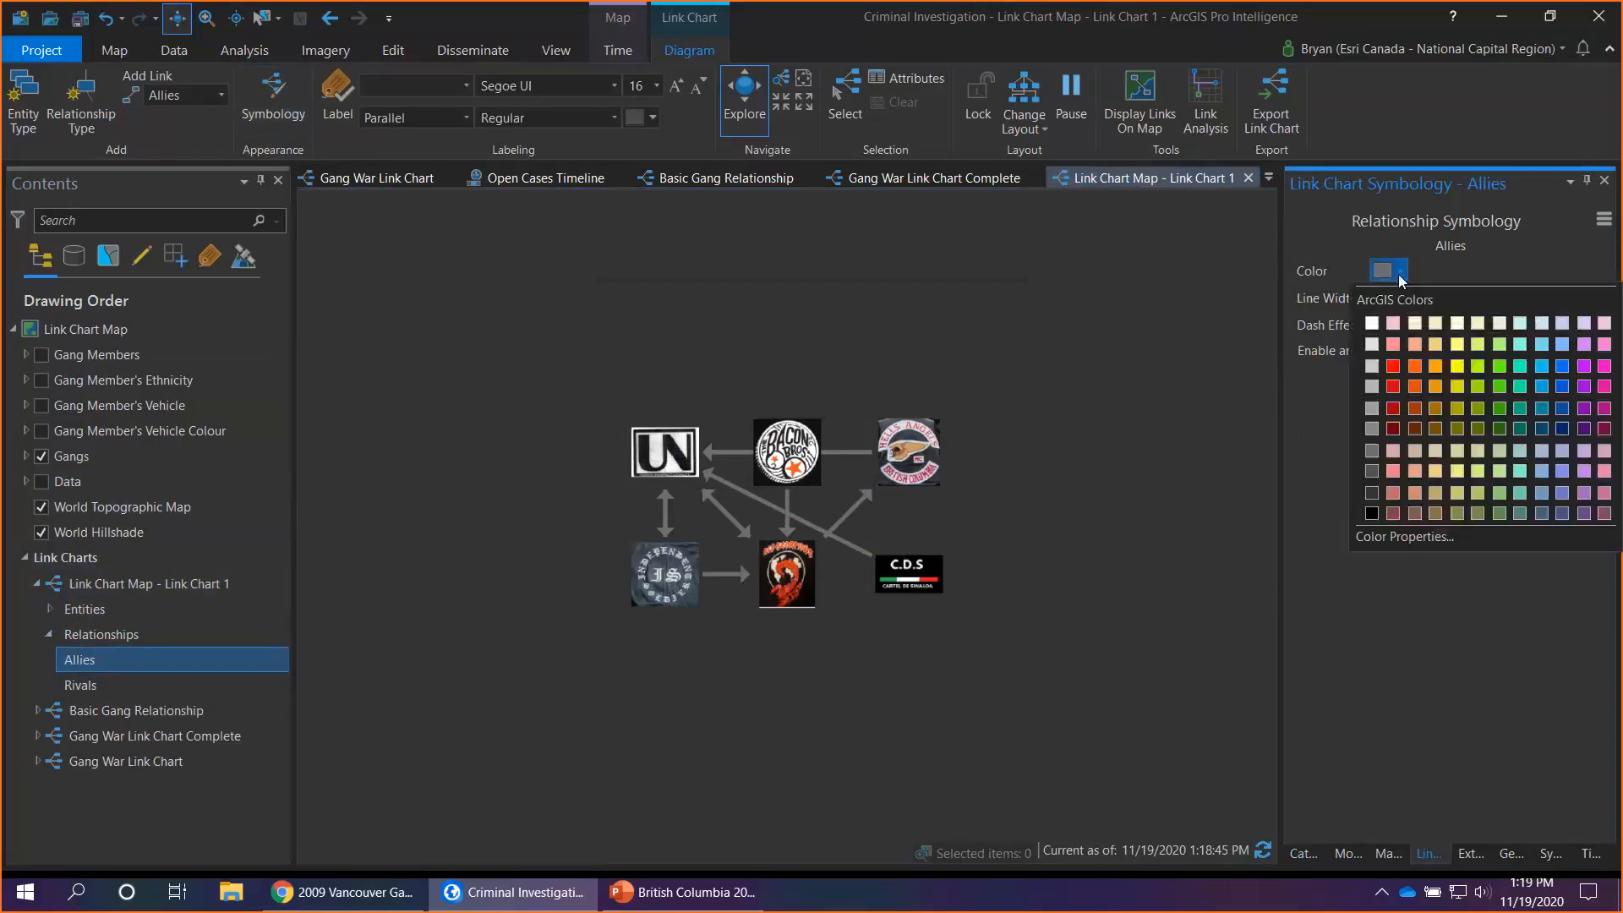
left_click(1500, 388)
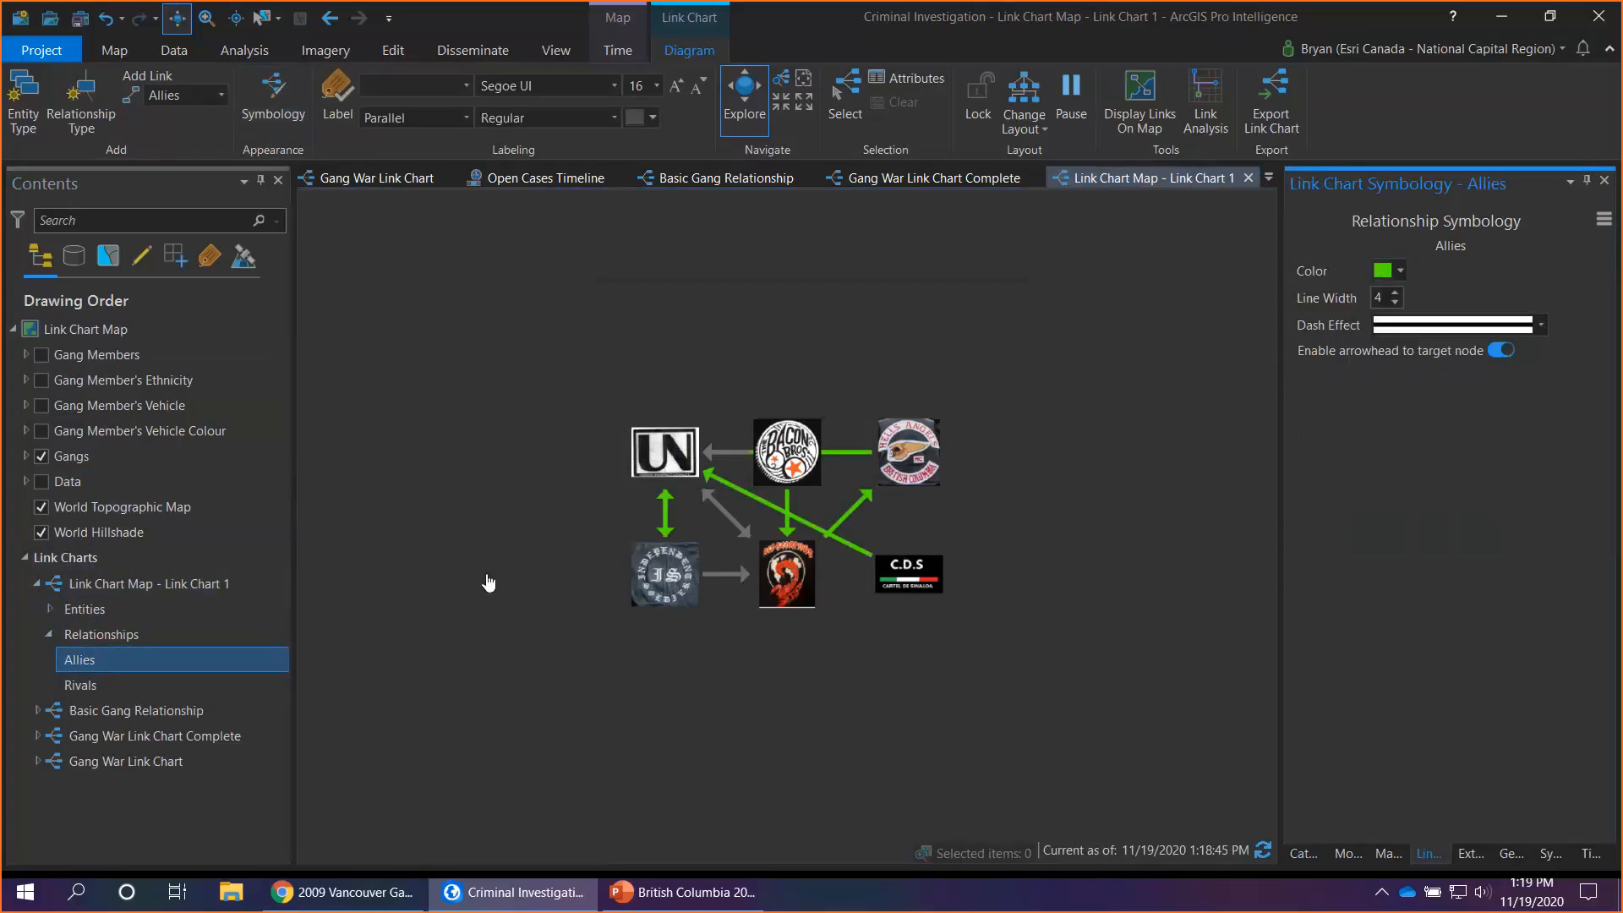
Color the Rivals relationship links red and change the link chart's layout to Organic
left_click(93, 684)
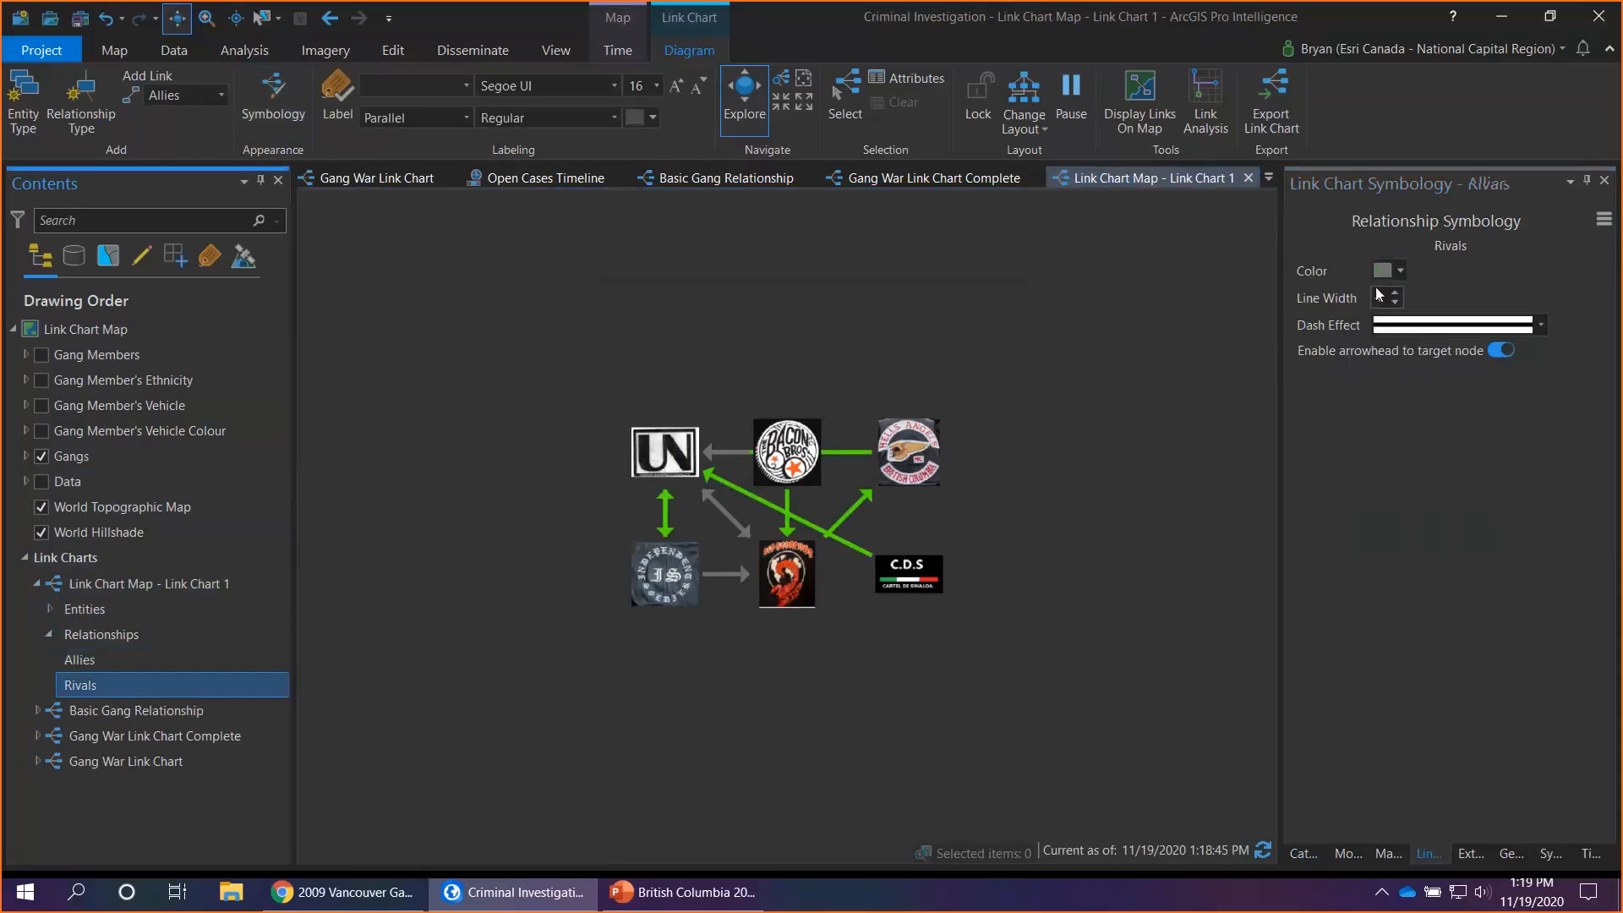
left_click(1400, 271)
left_click(1393, 366)
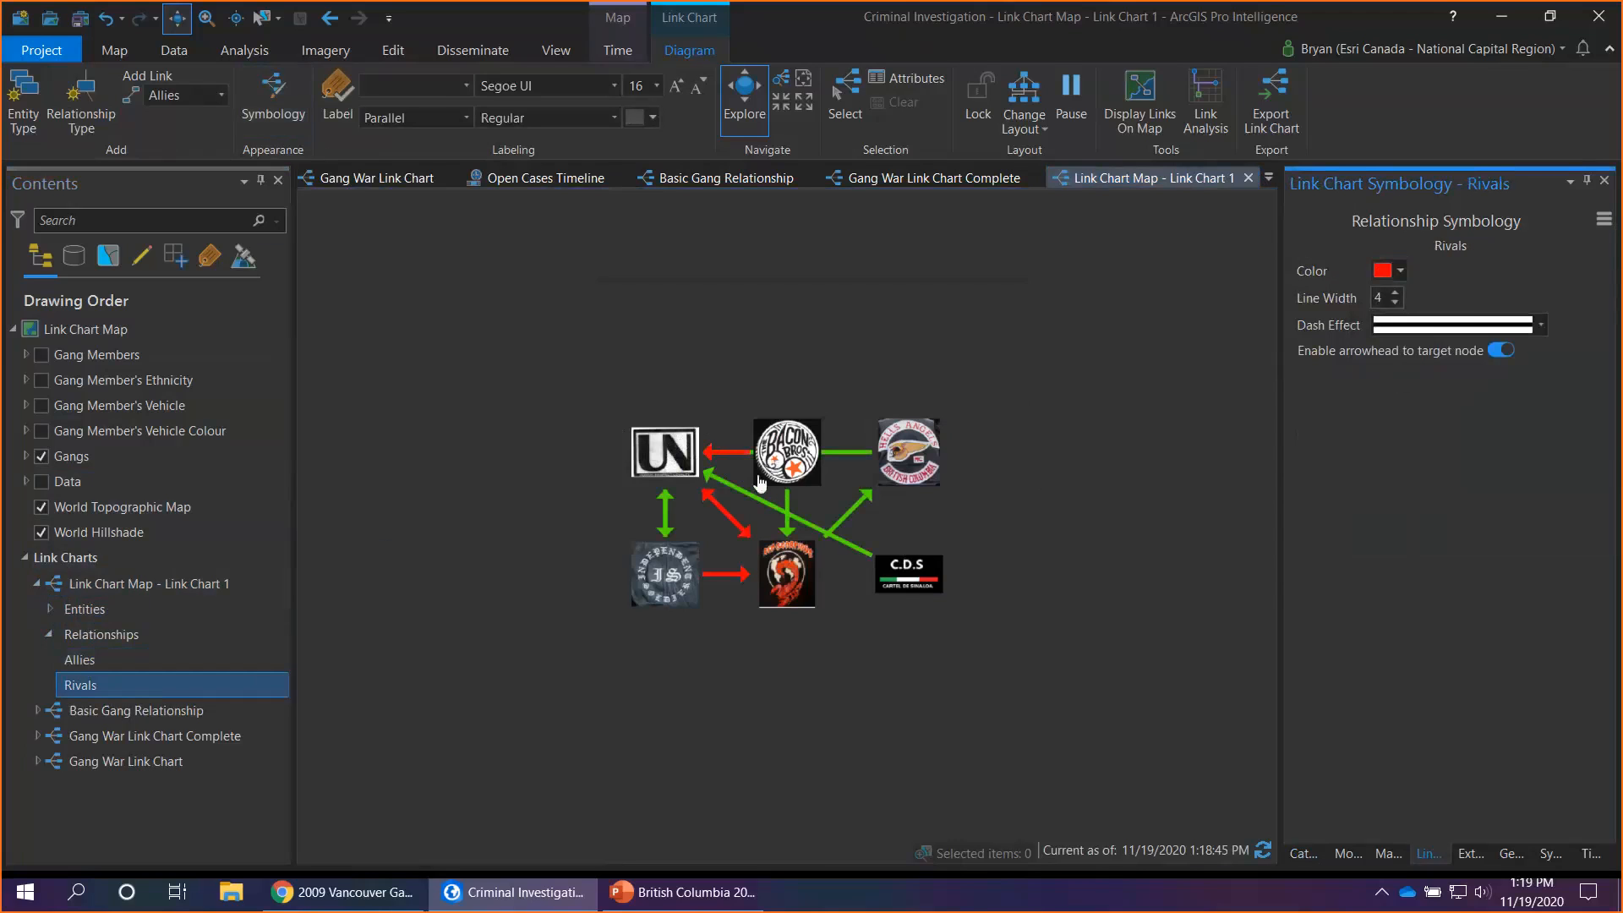
left_click(1033, 128)
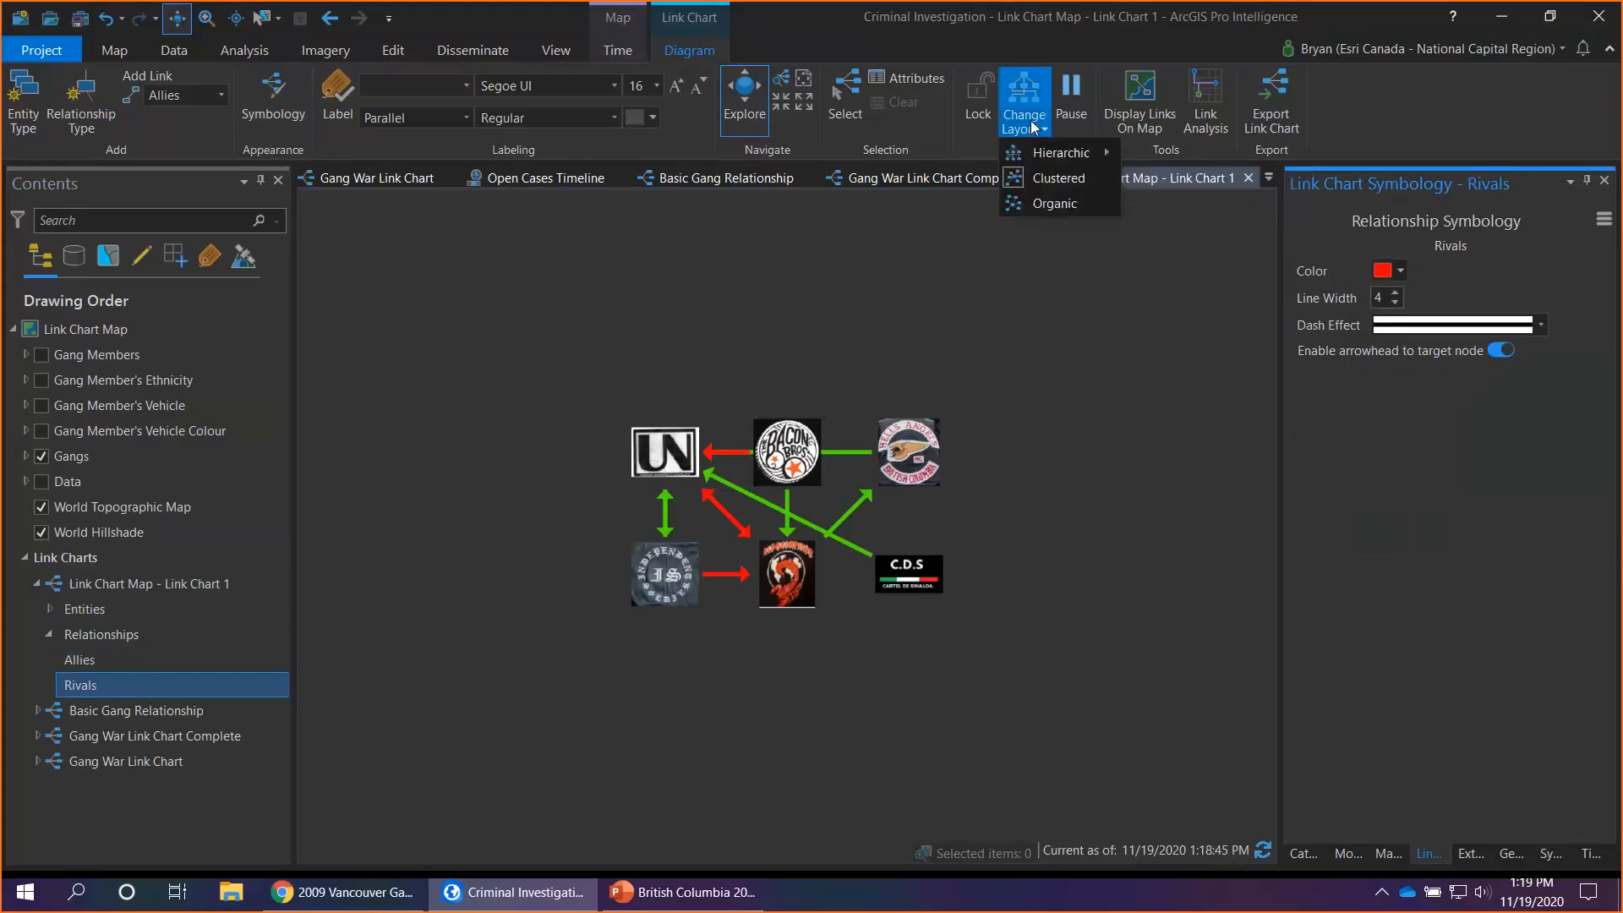
left_click(1060, 205)
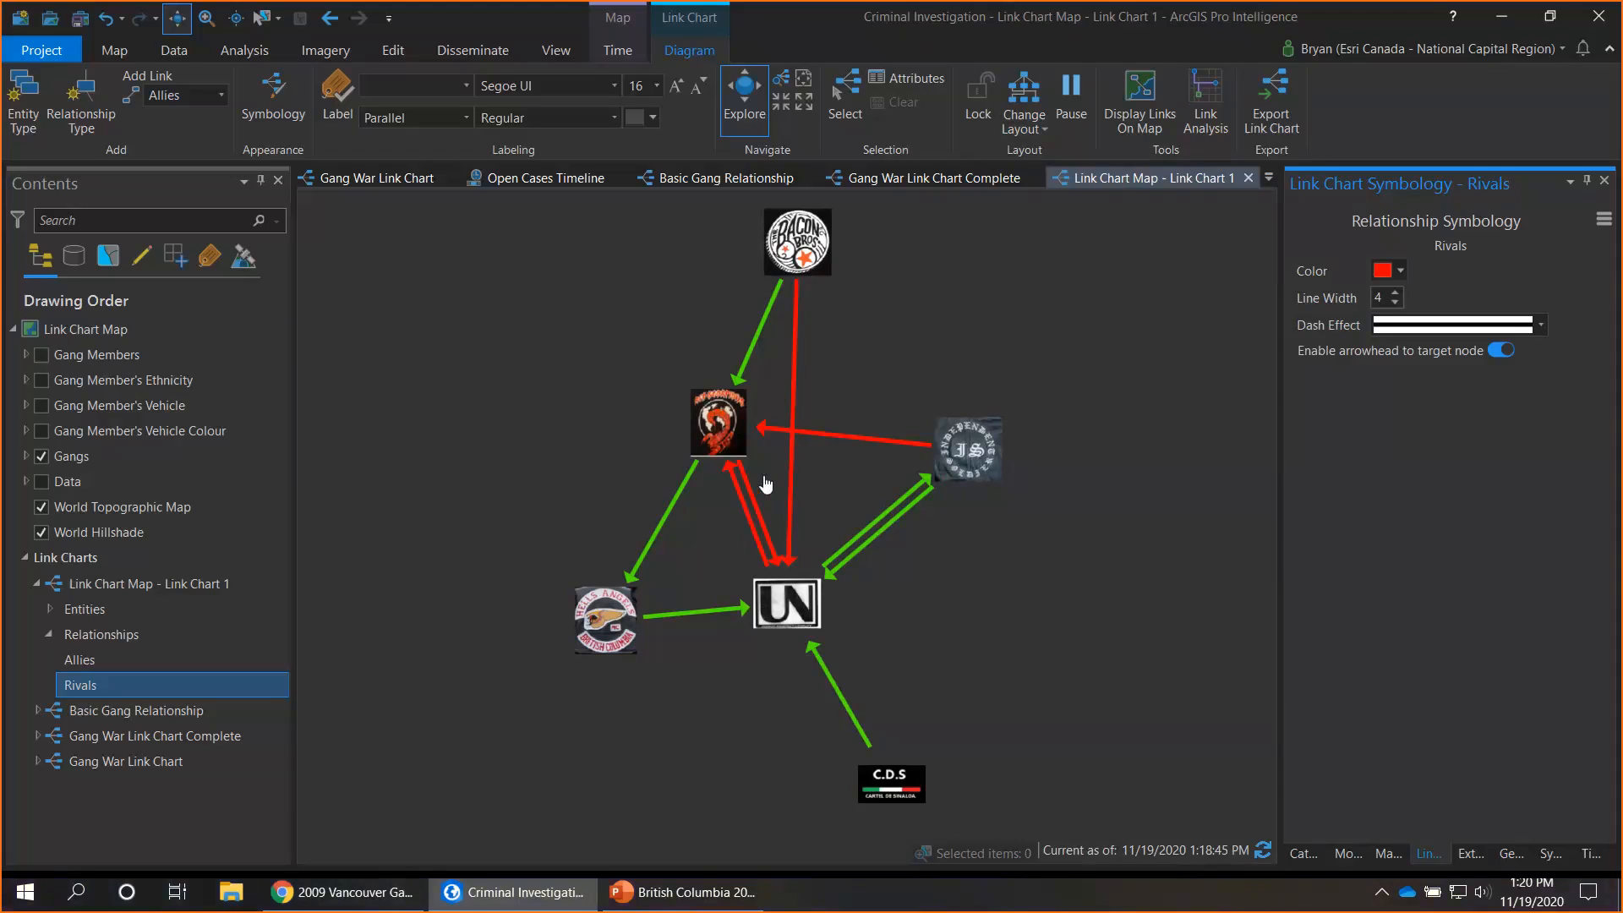
Examine the Gang Members attribute table, including the affiliation, status, vehicle, vehicle colour and ethnicity fields, and close it
right_click(98, 357)
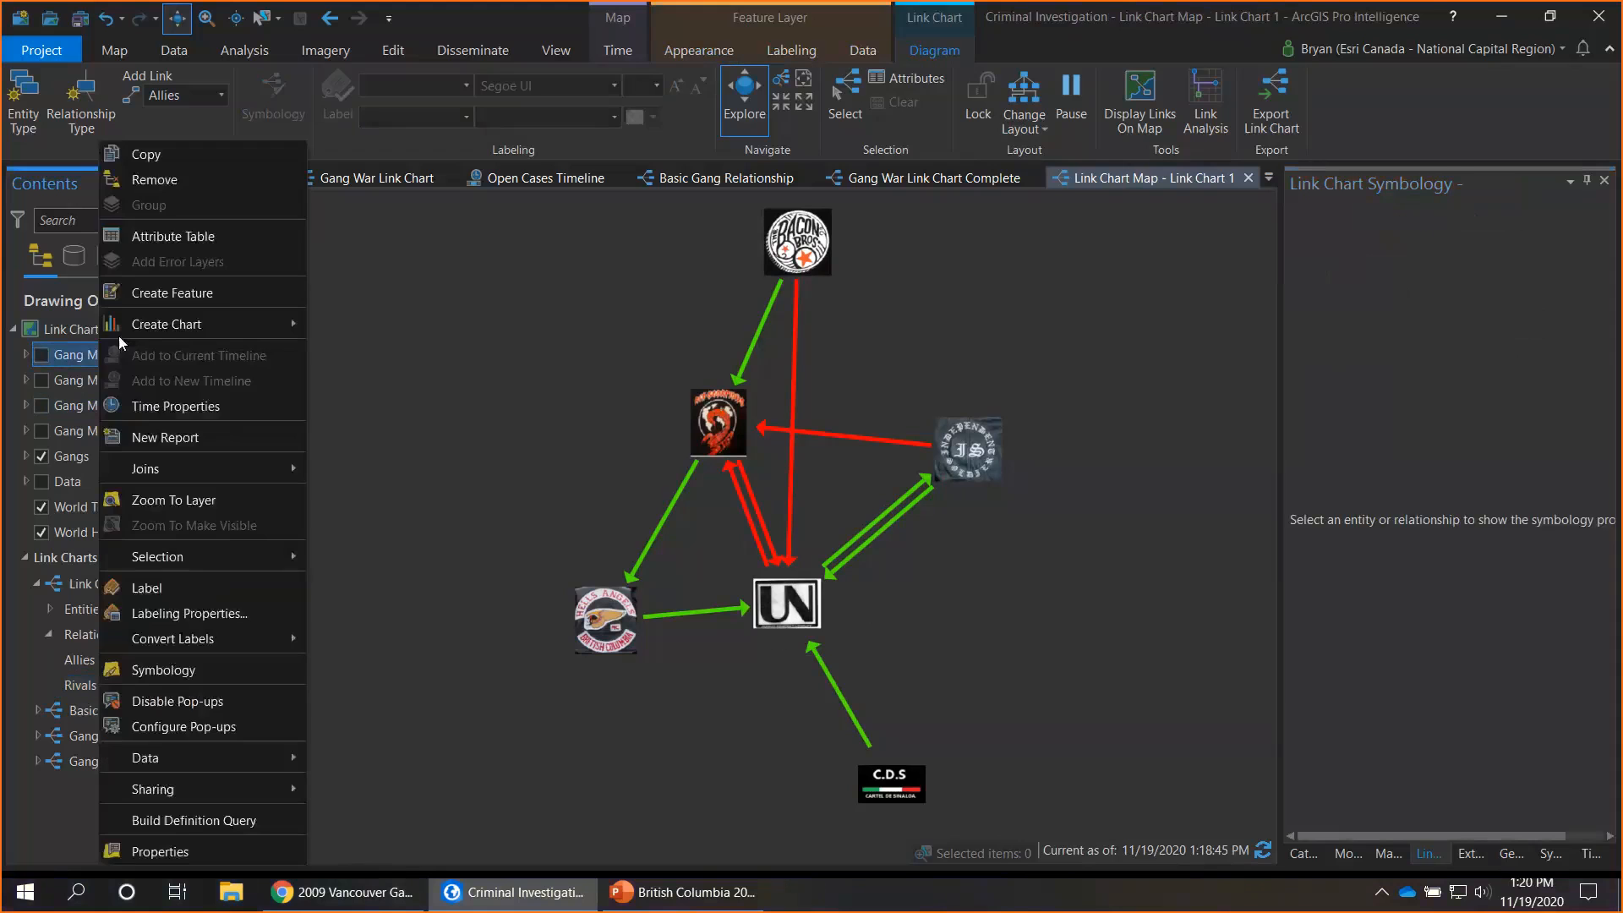
left_click(216, 236)
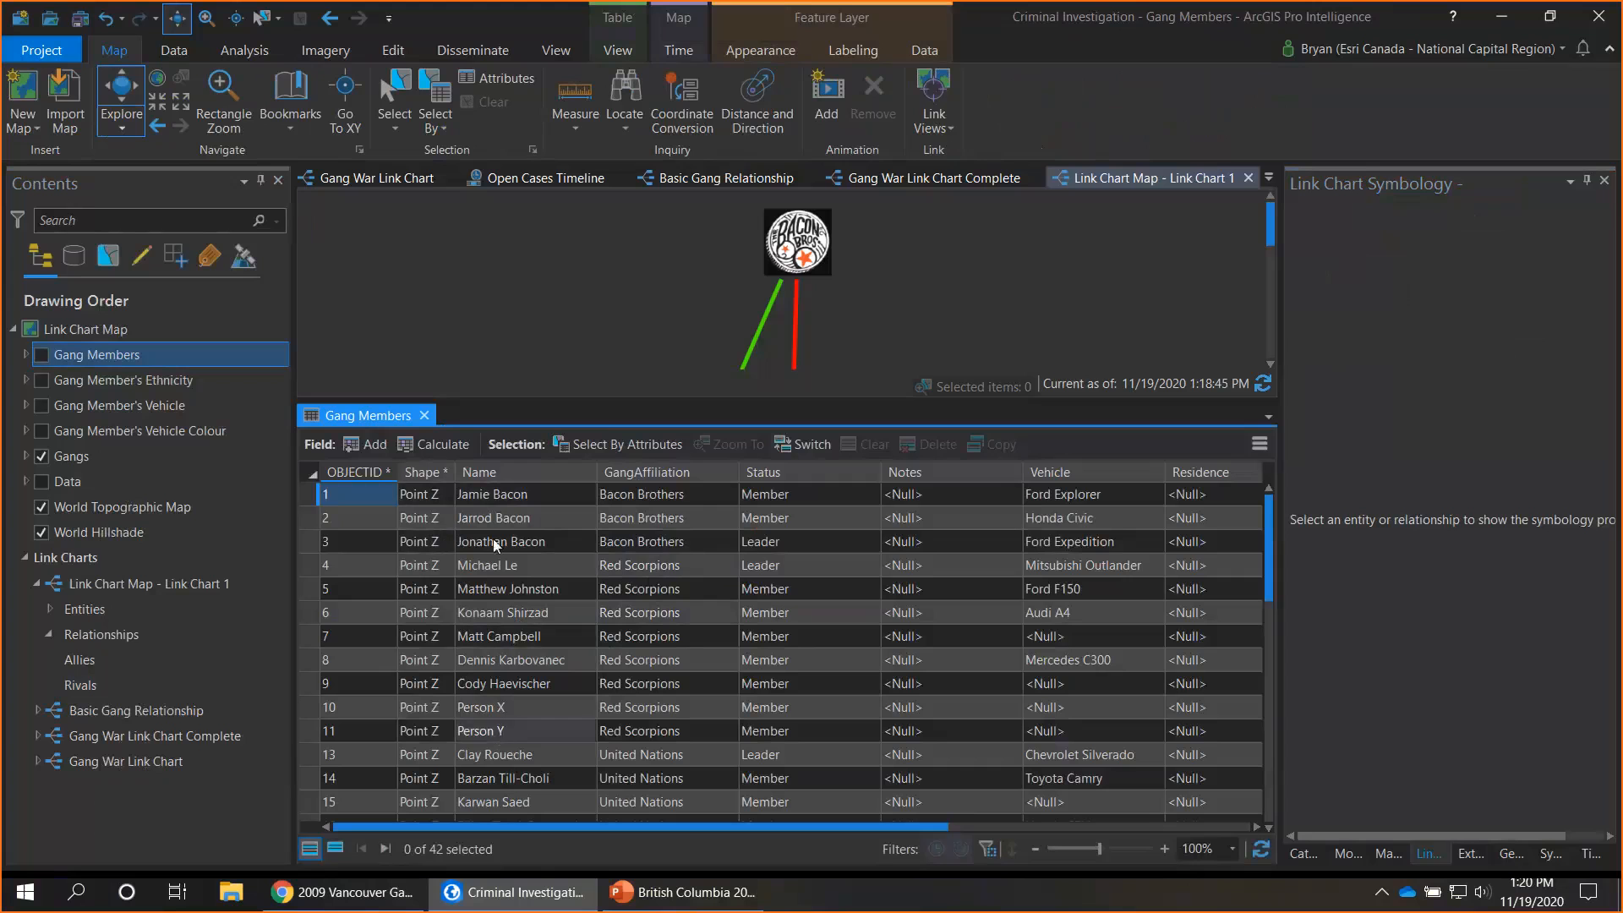
mouse_move(647, 483)
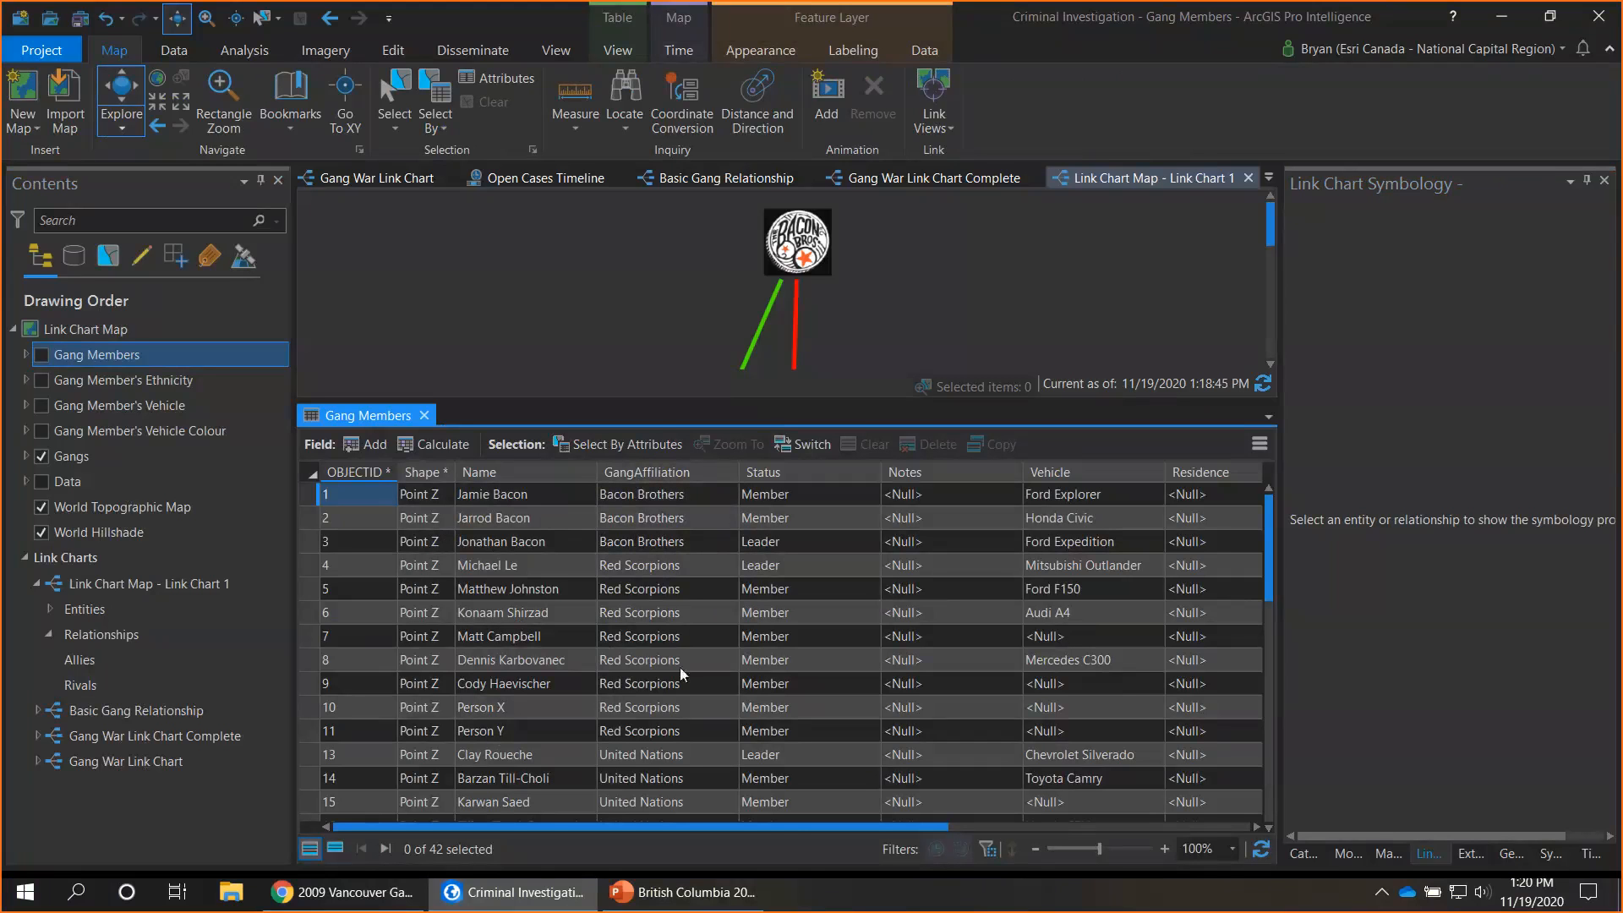
left_click_drag(767, 827, 1106, 811)
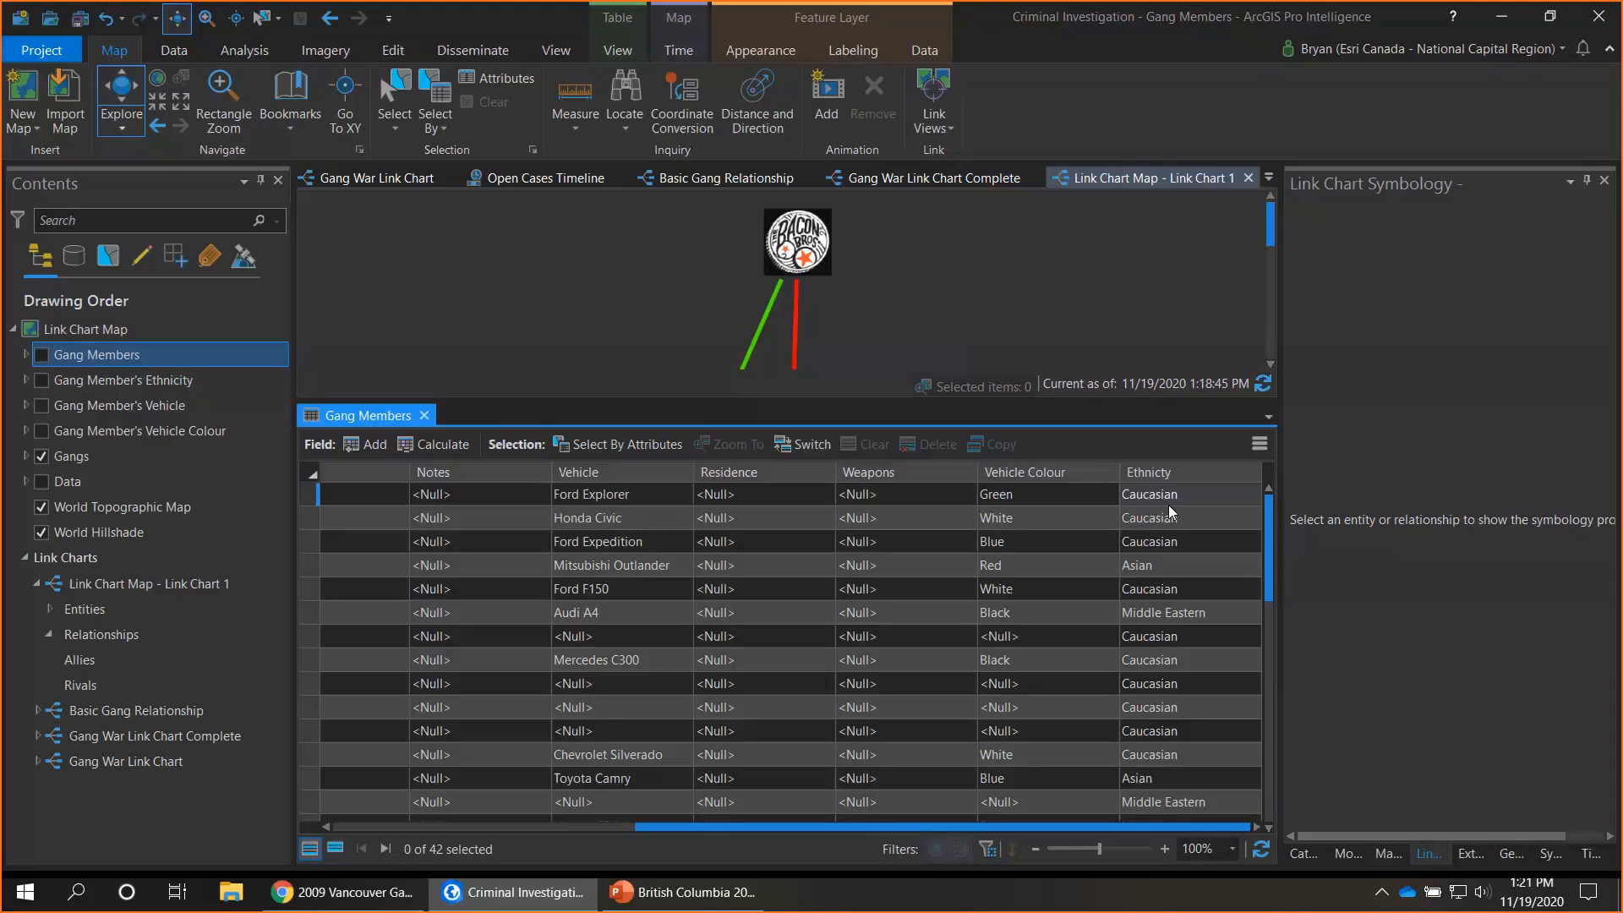
left_click(424, 414)
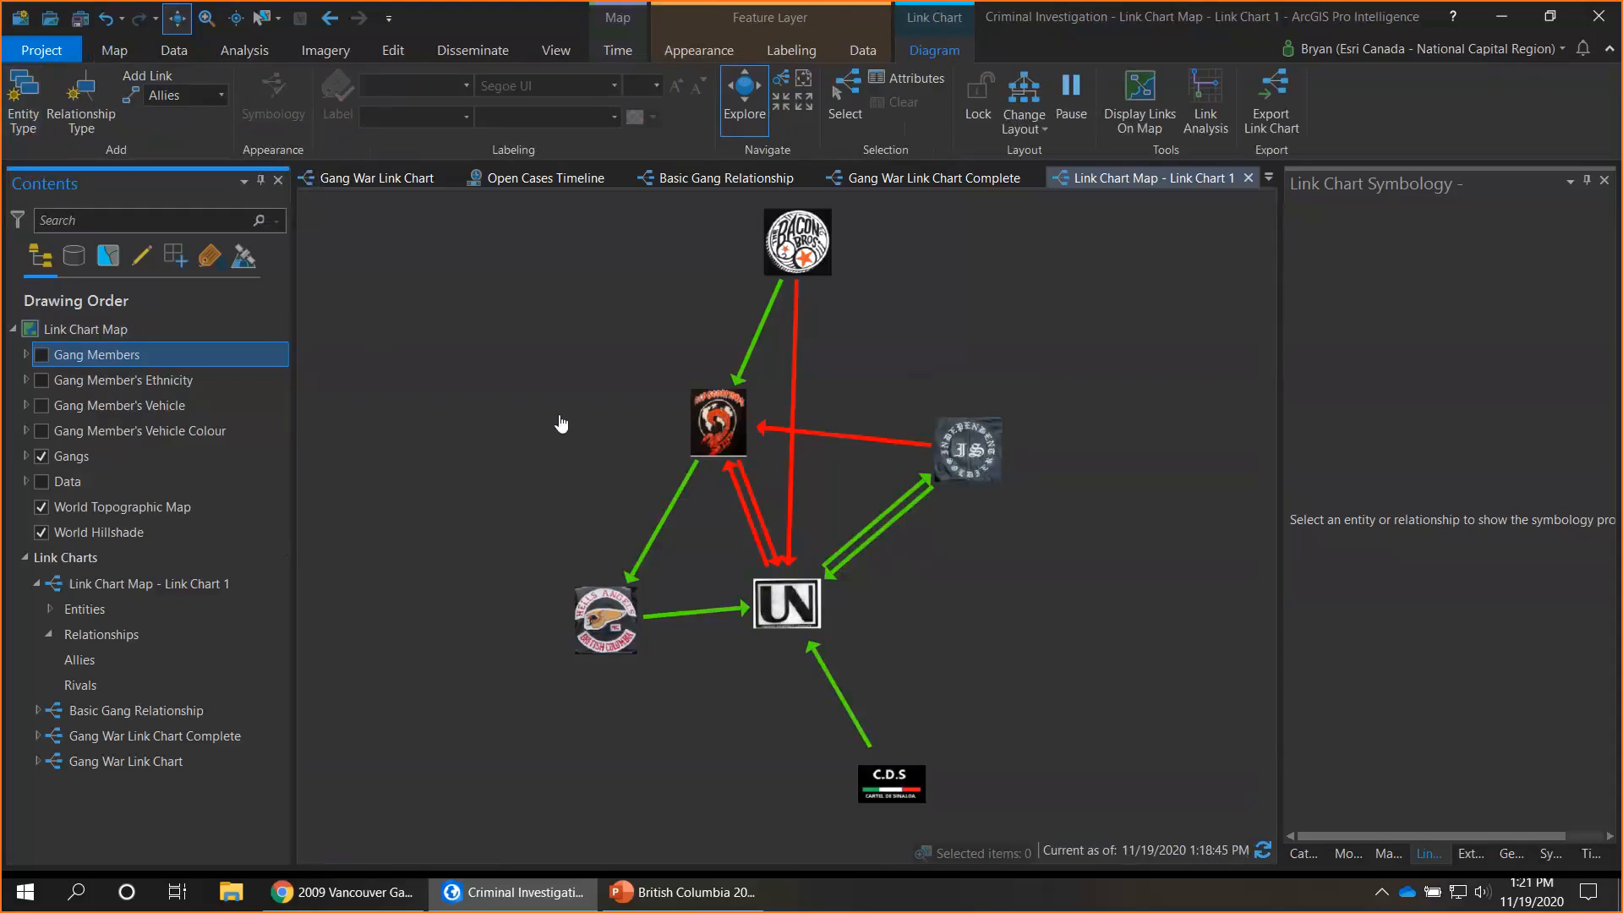
Open the Gang War Link Chart and examine the links around the United Nations gang and its neighbouring gangs
left_click(354, 179)
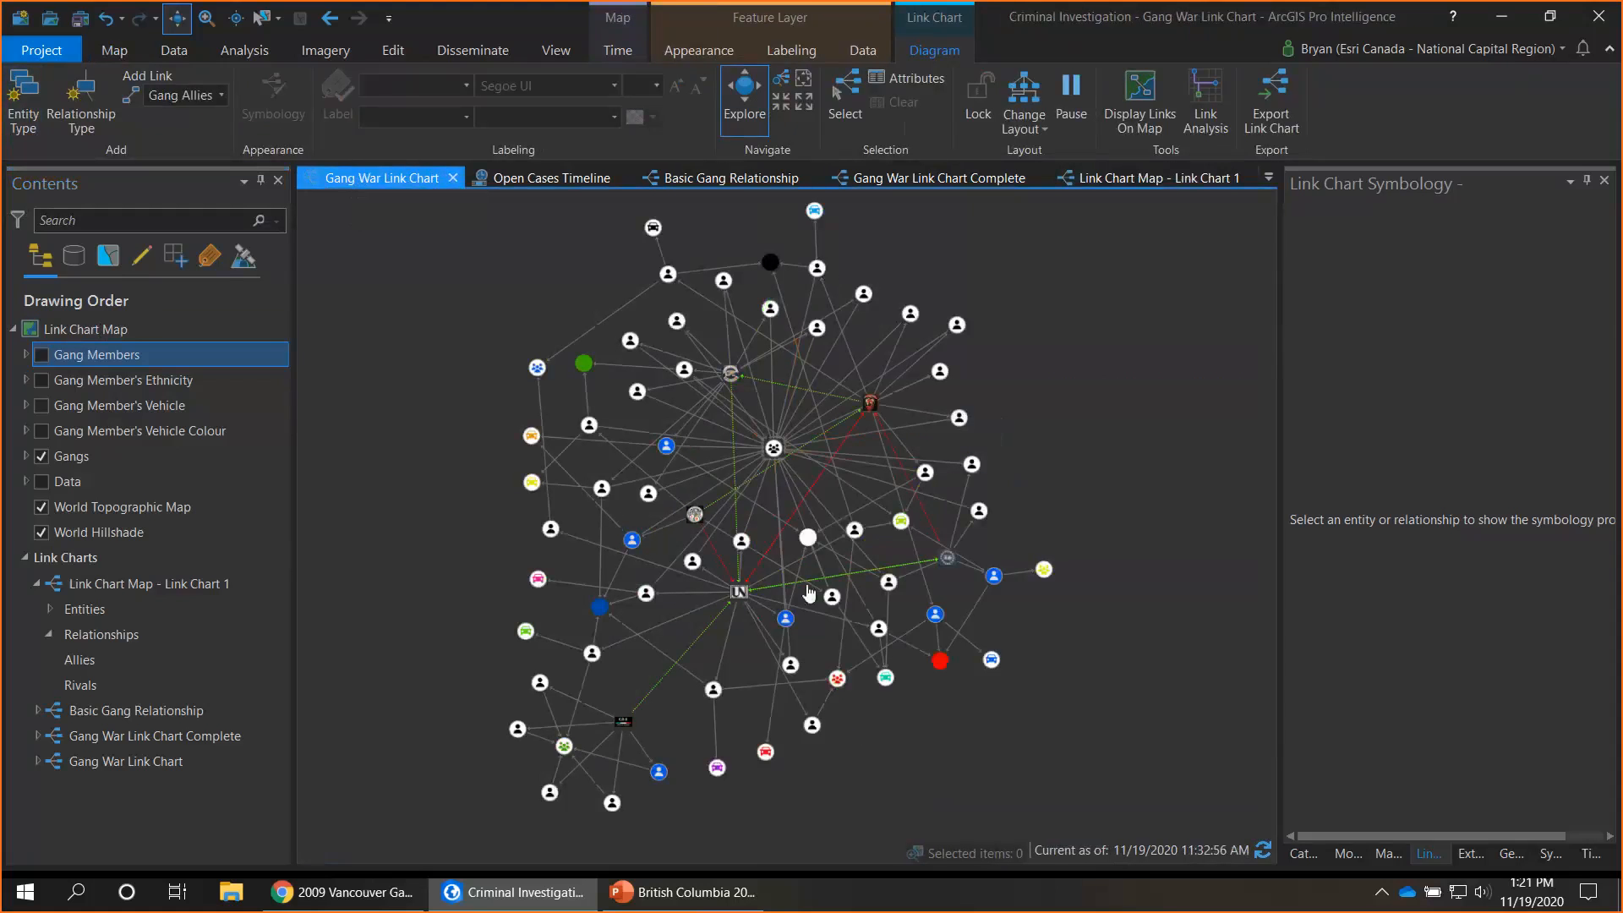
scroll(714, 487, "up", 3)
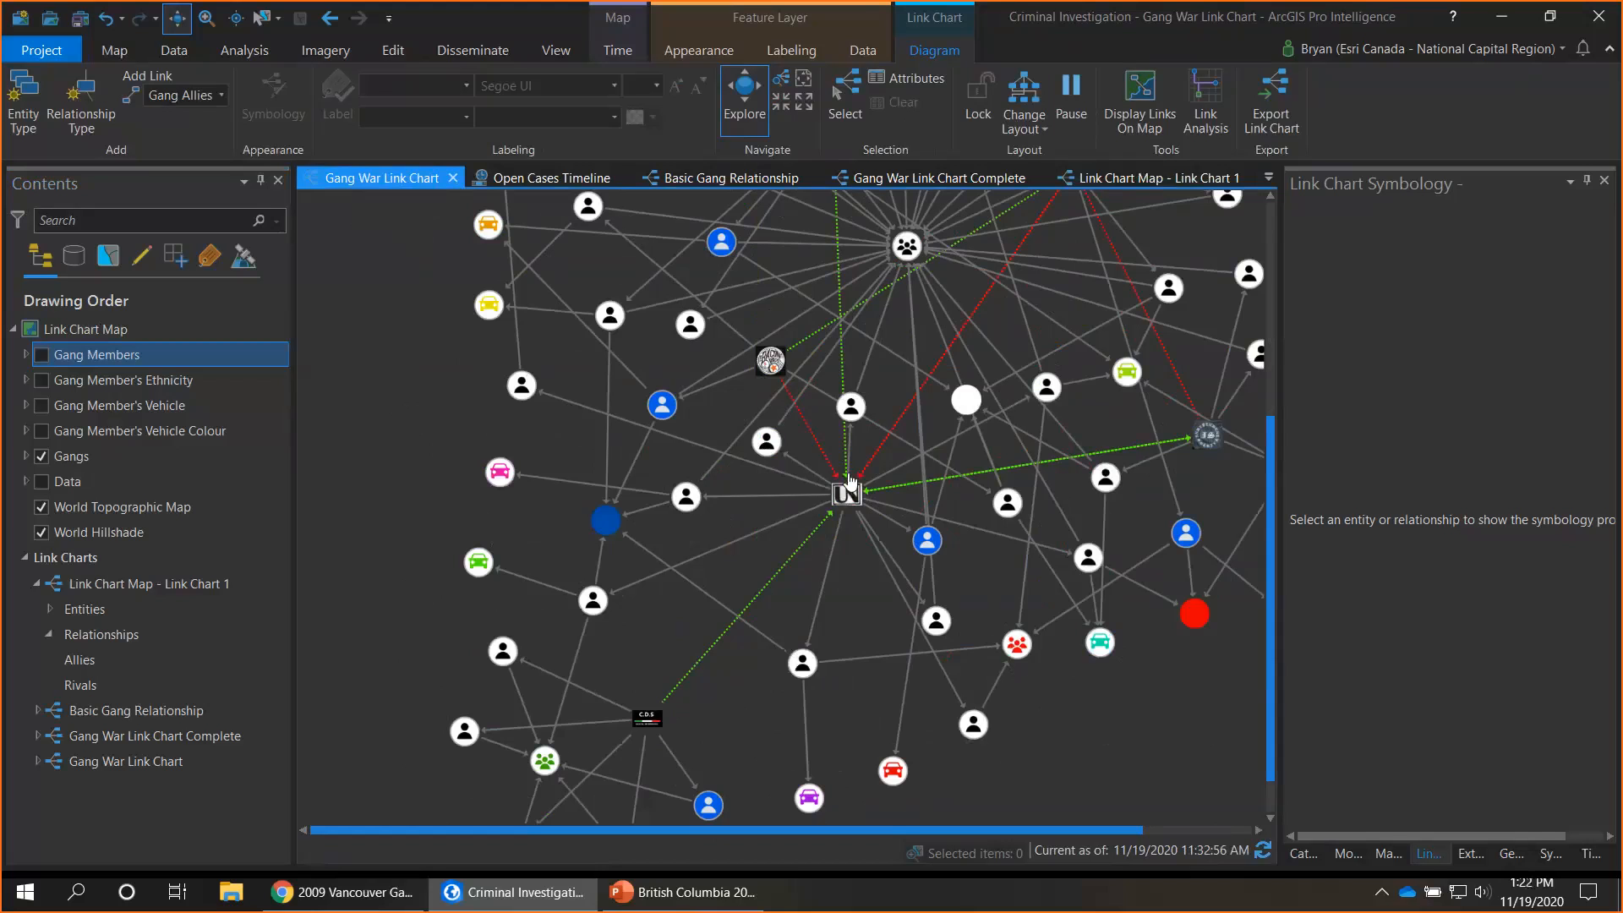
left_click_drag(715, 623, 715, 682)
left_click_drag(871, 508, 852, 575)
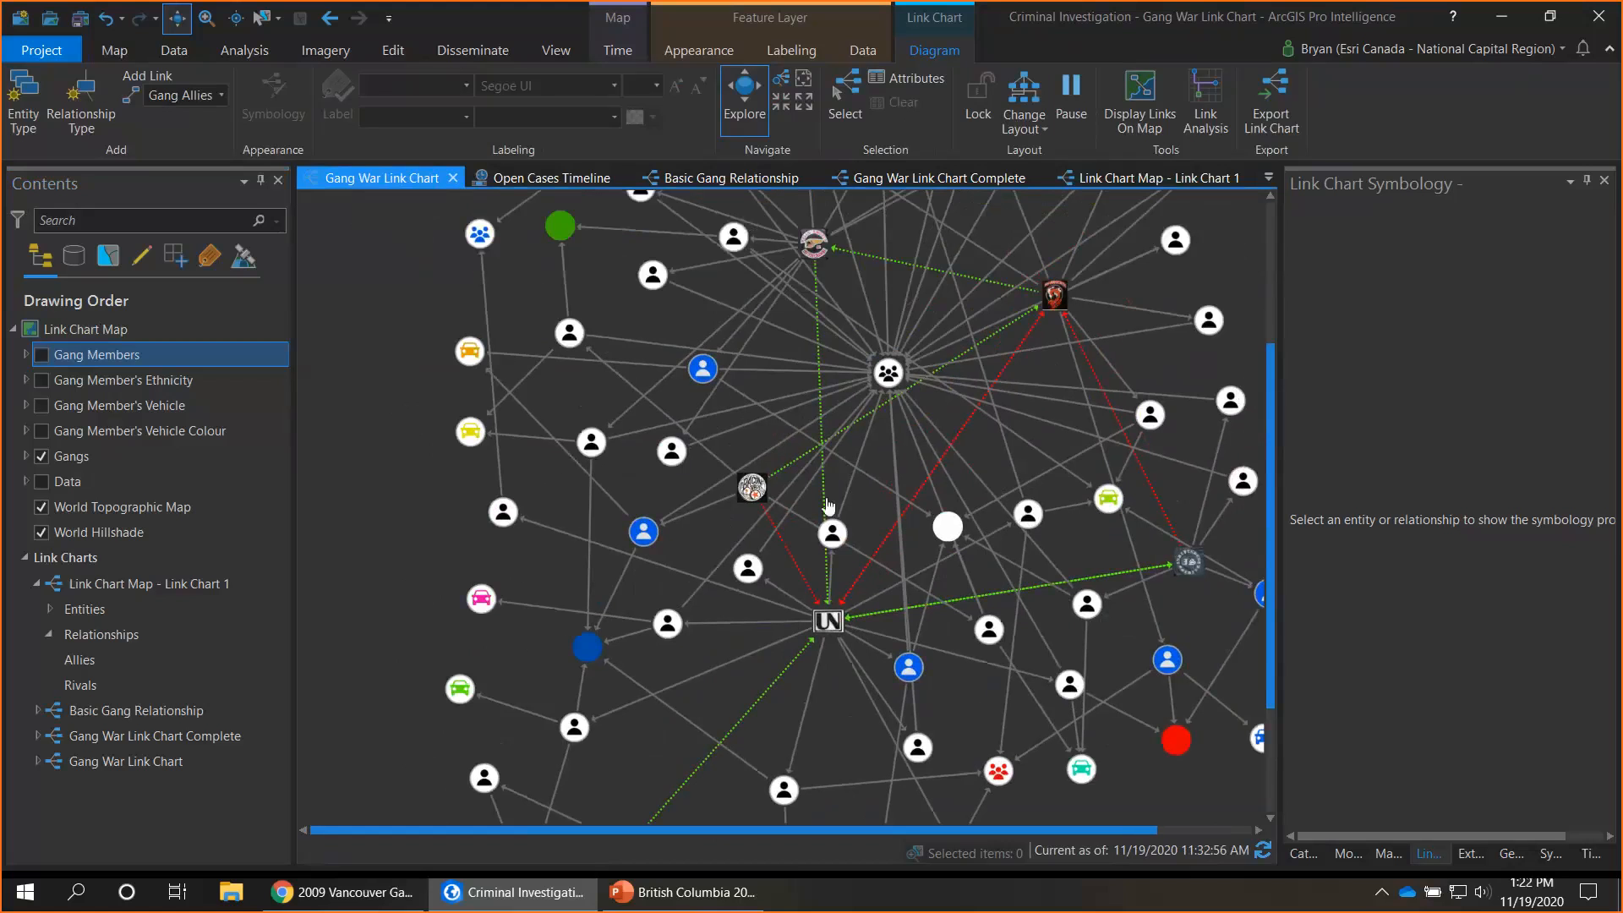
left_click_drag(827, 604, 835, 406)
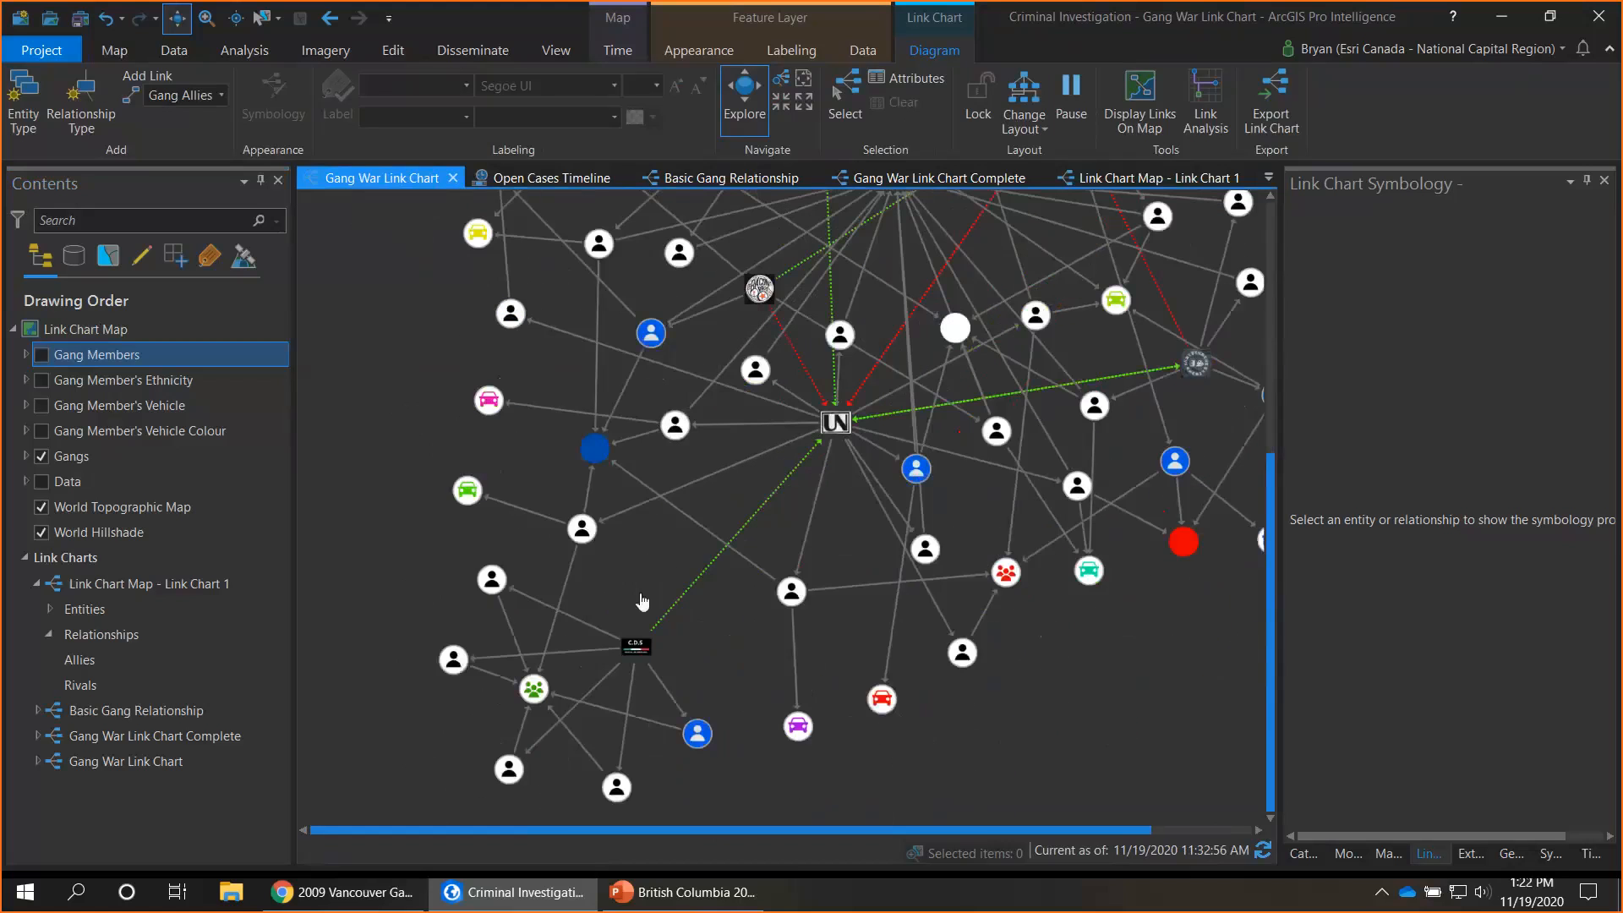
left_click_drag(813, 475, 758, 671)
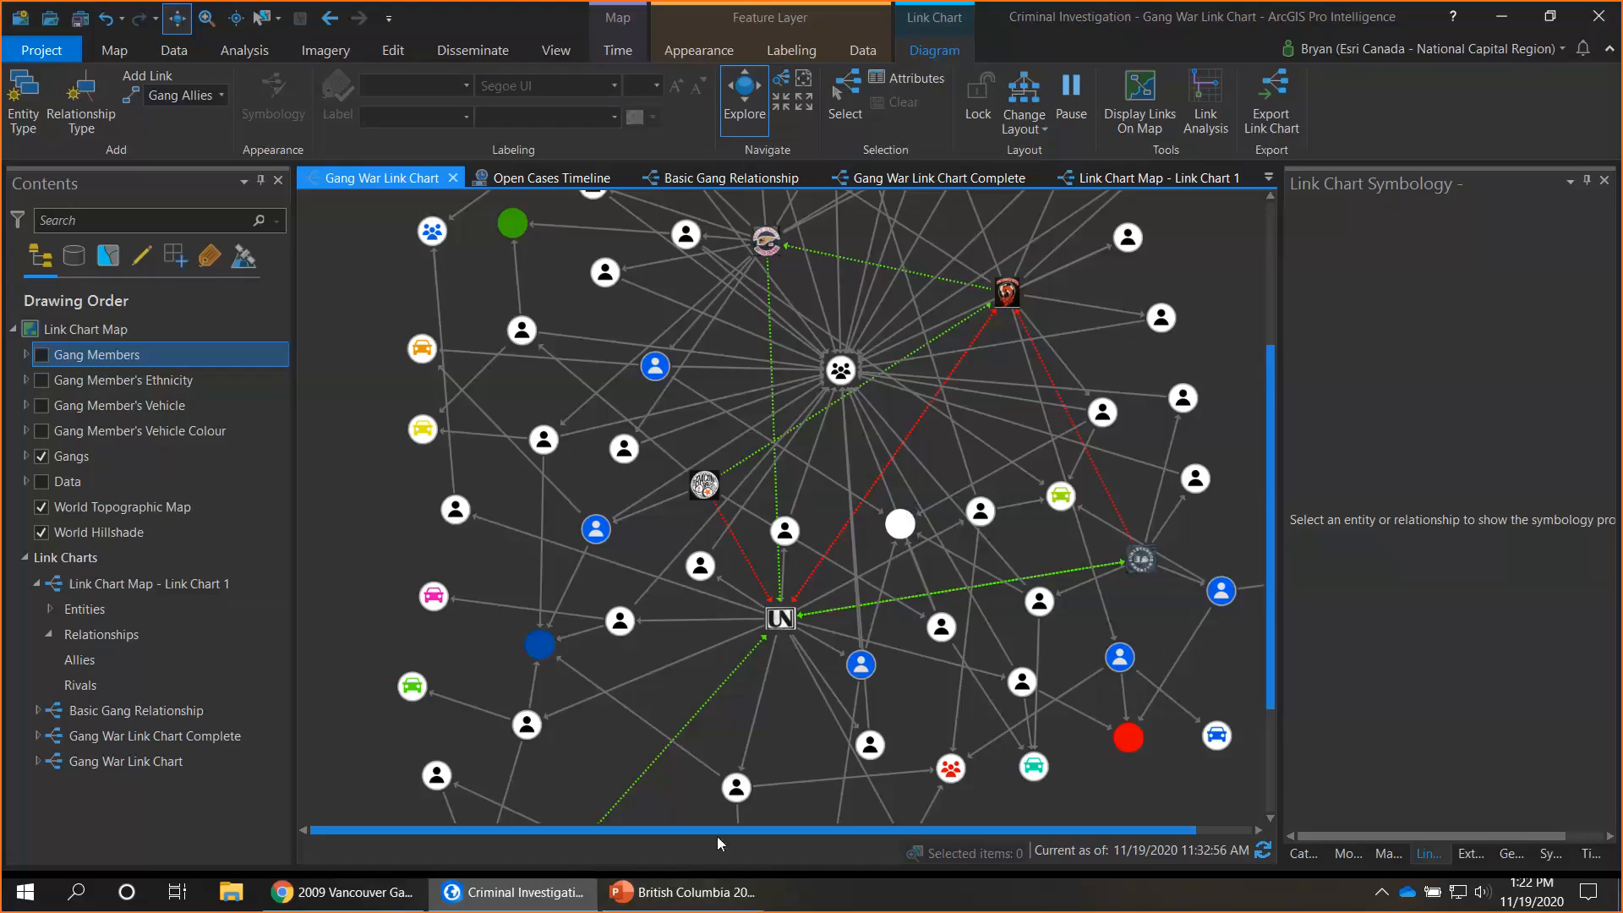
Switch to PowerPoint to view the British Columbia 2009 Open Cases presentation
mouse_move(717, 899)
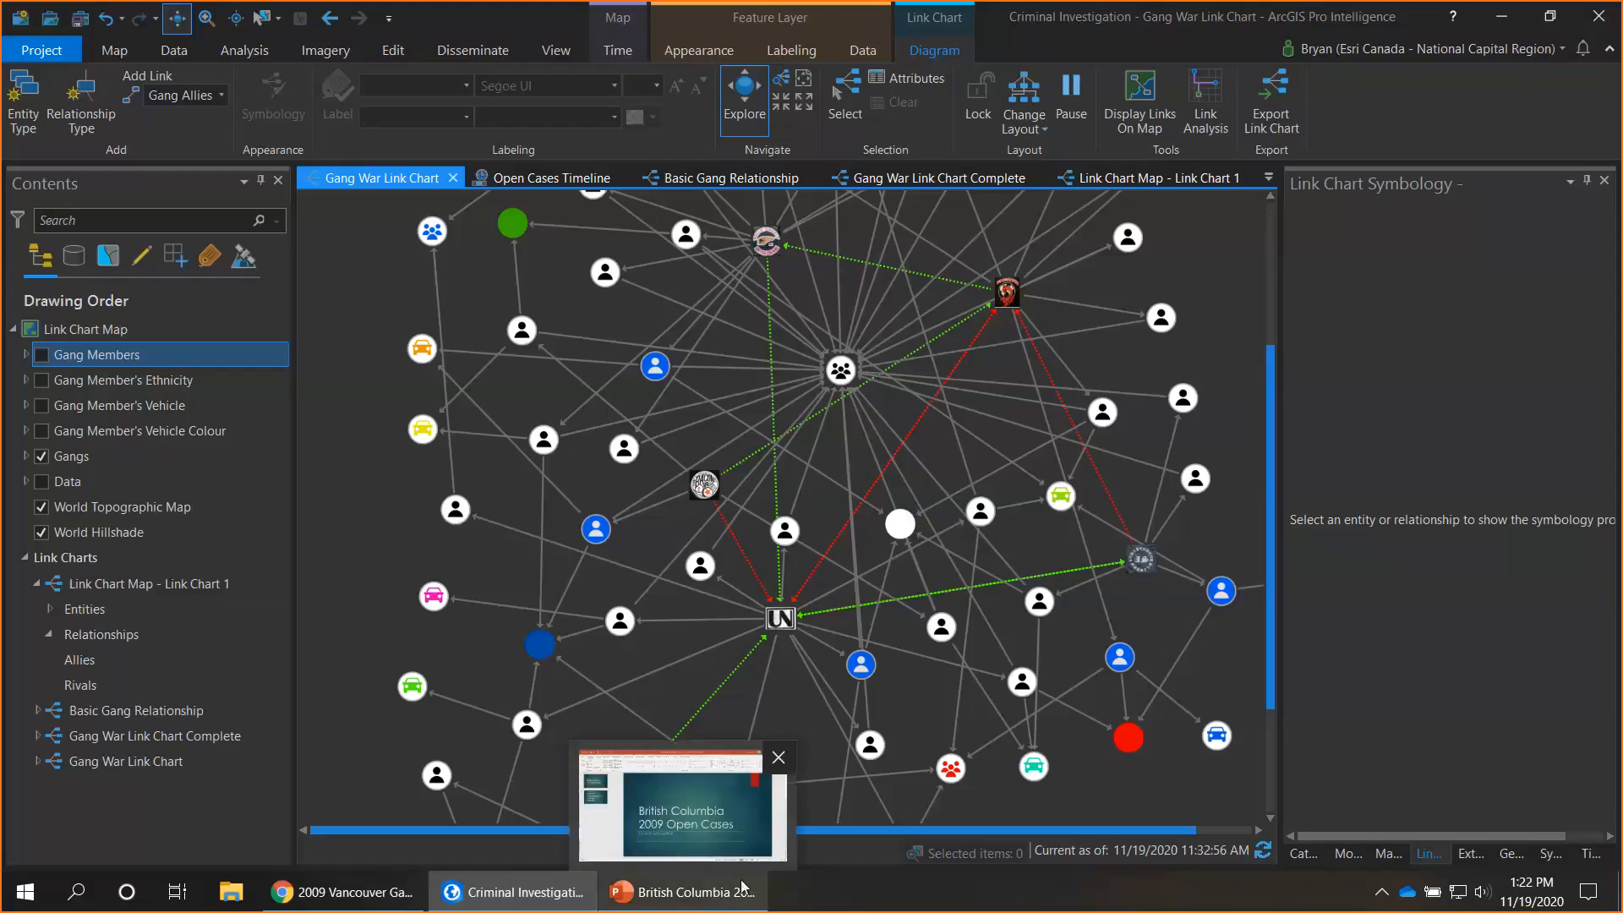
left_click(732, 898)
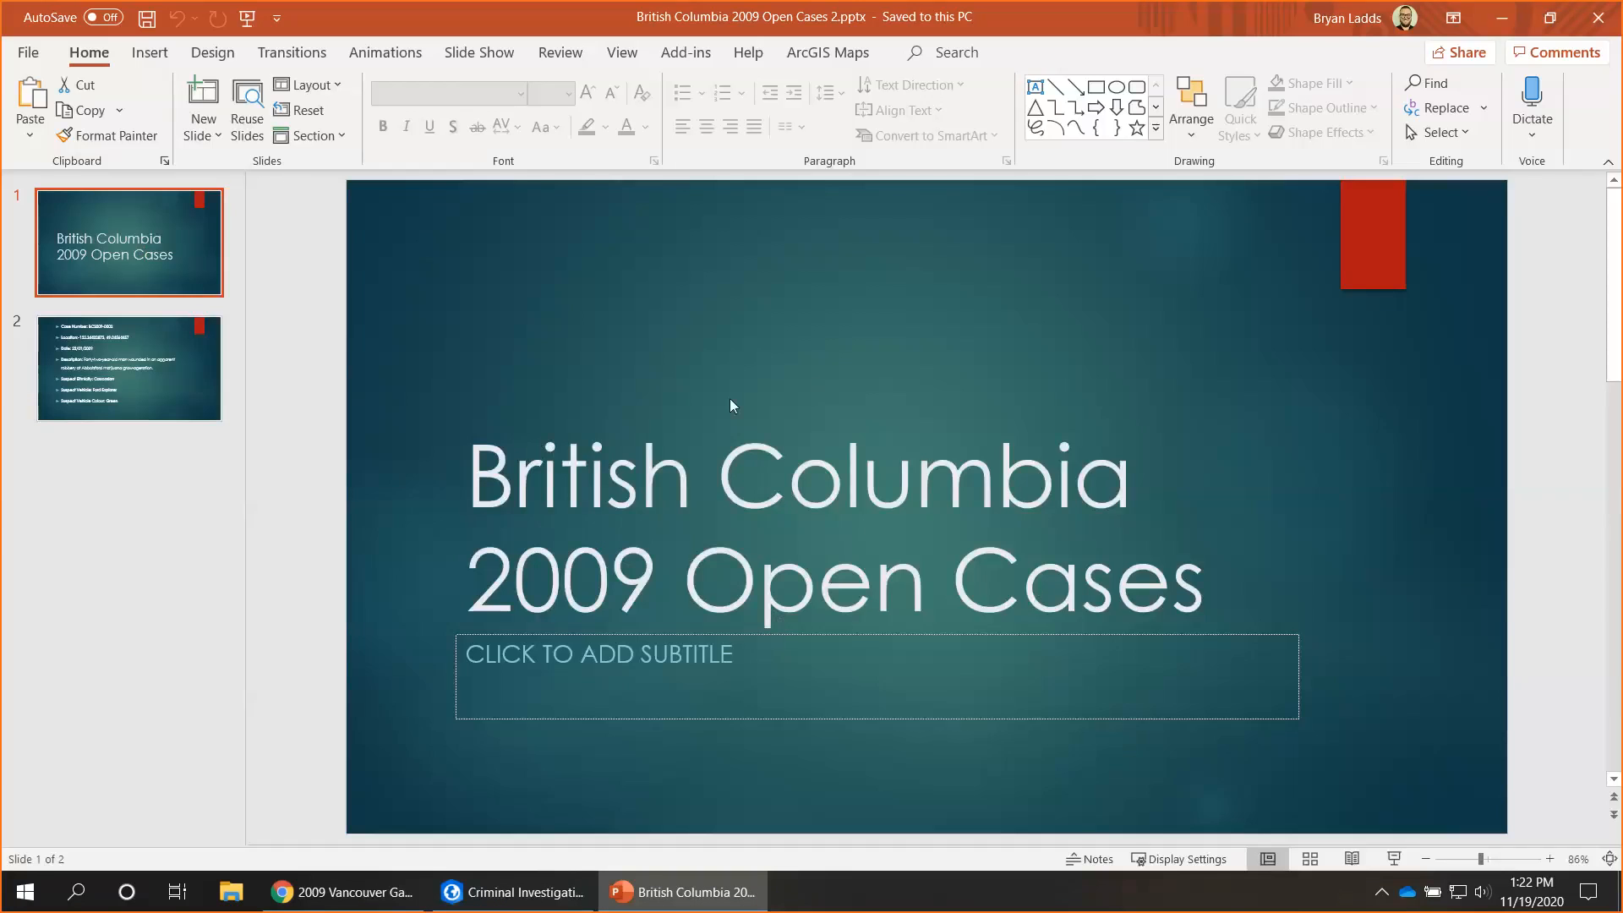
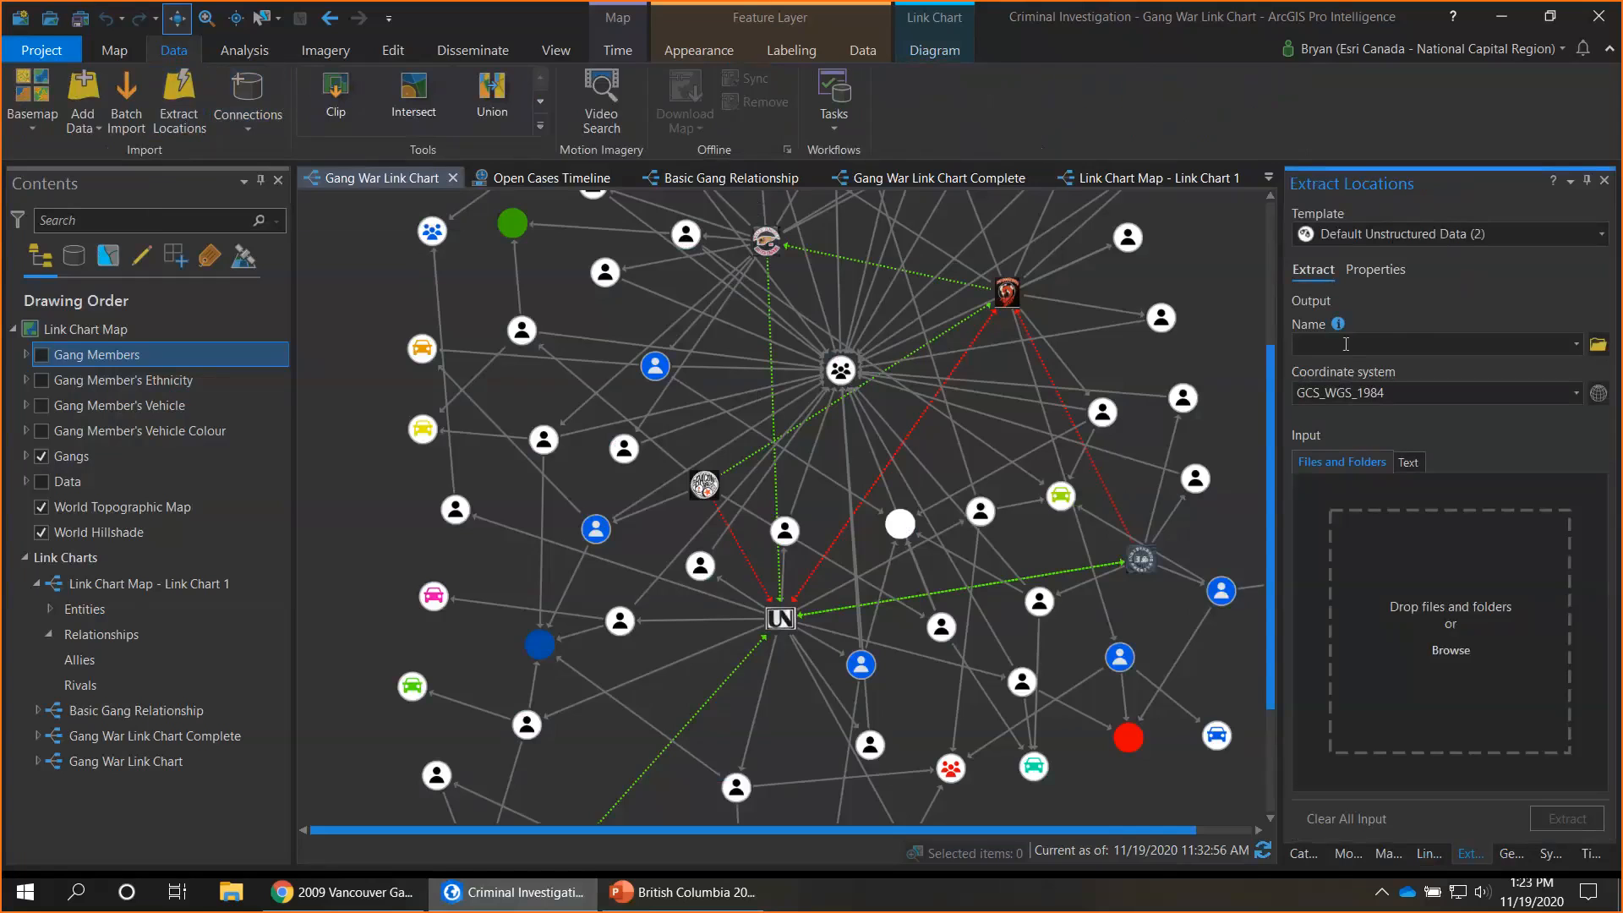
Add the OpenCases folder as the Extract Locations input and name the output OpenCases1
left_click(1451, 651)
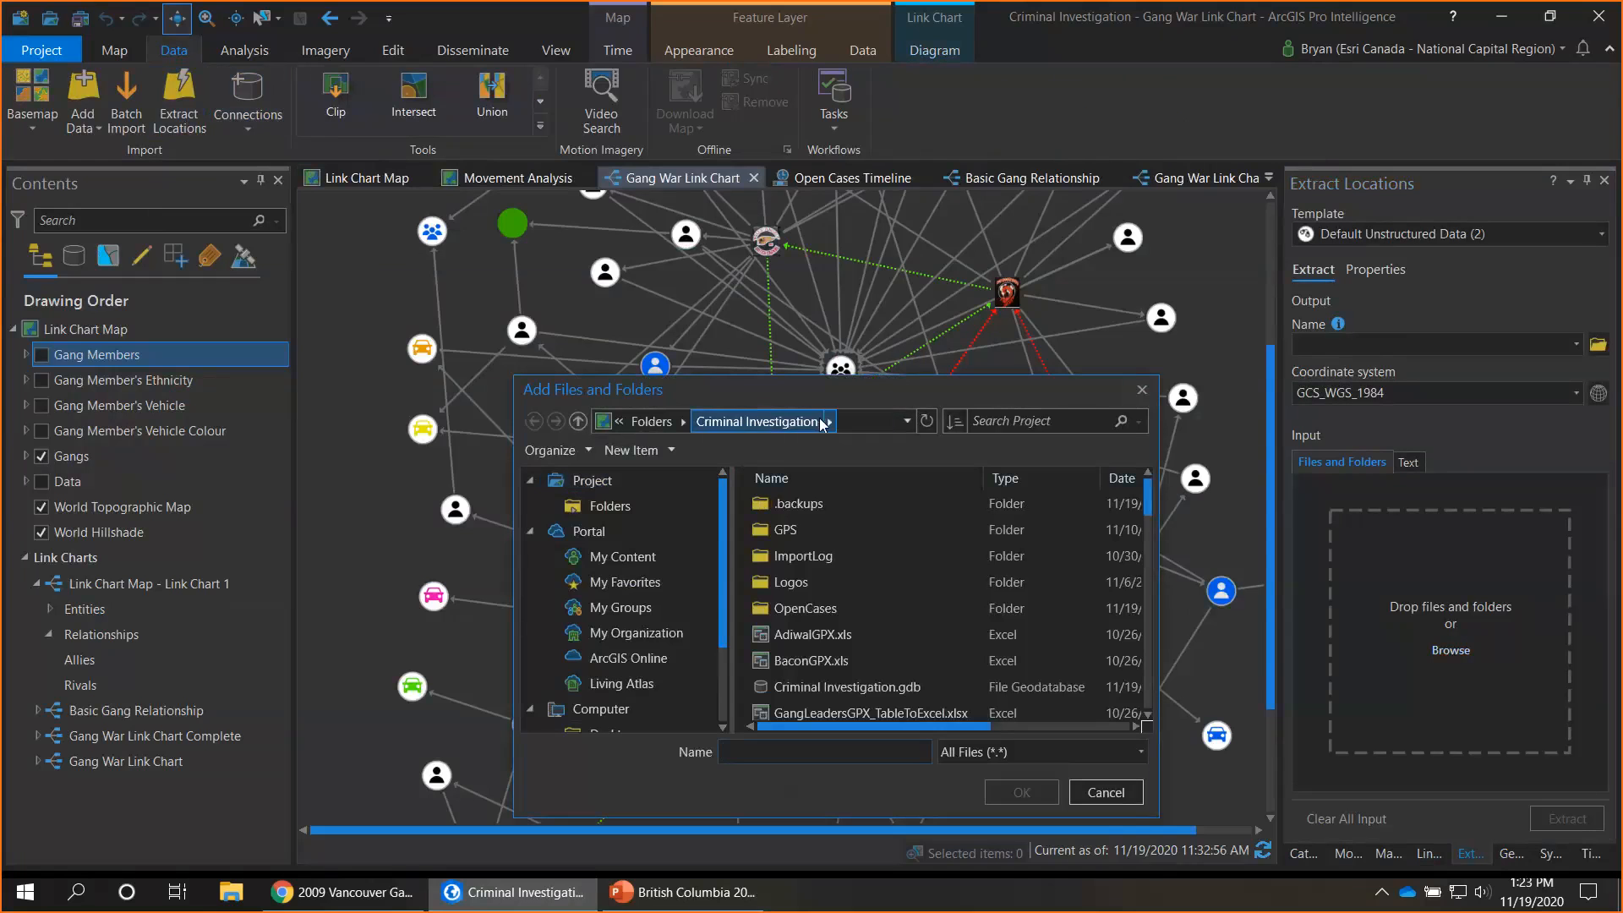
left_click(824, 610)
left_click(1032, 794)
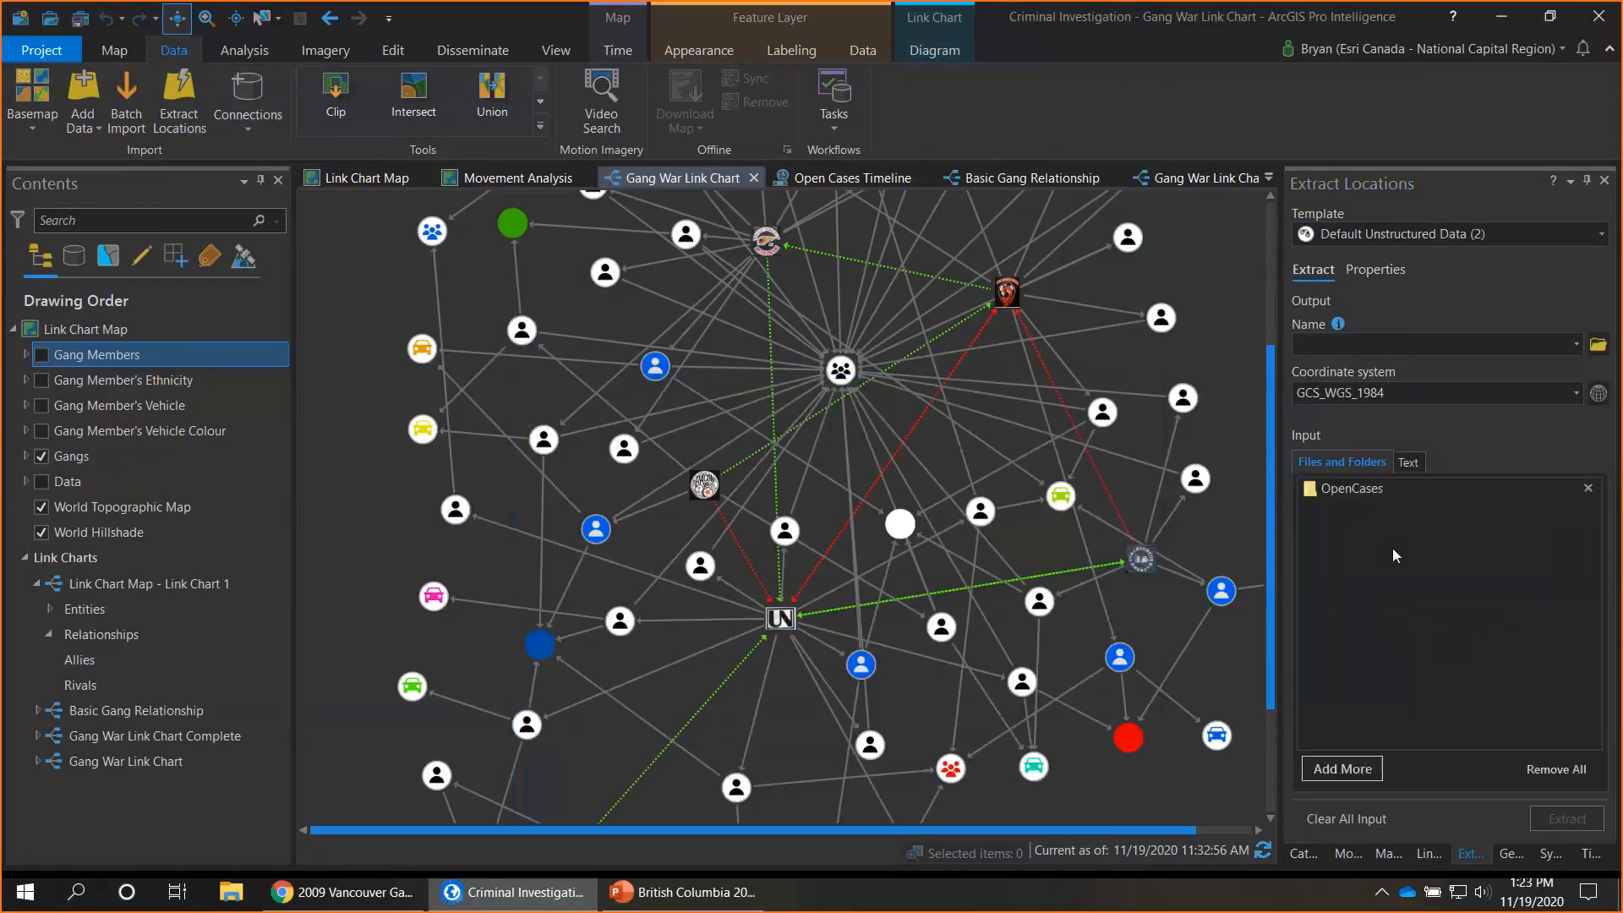
left_click(1314, 346)
type("Open")
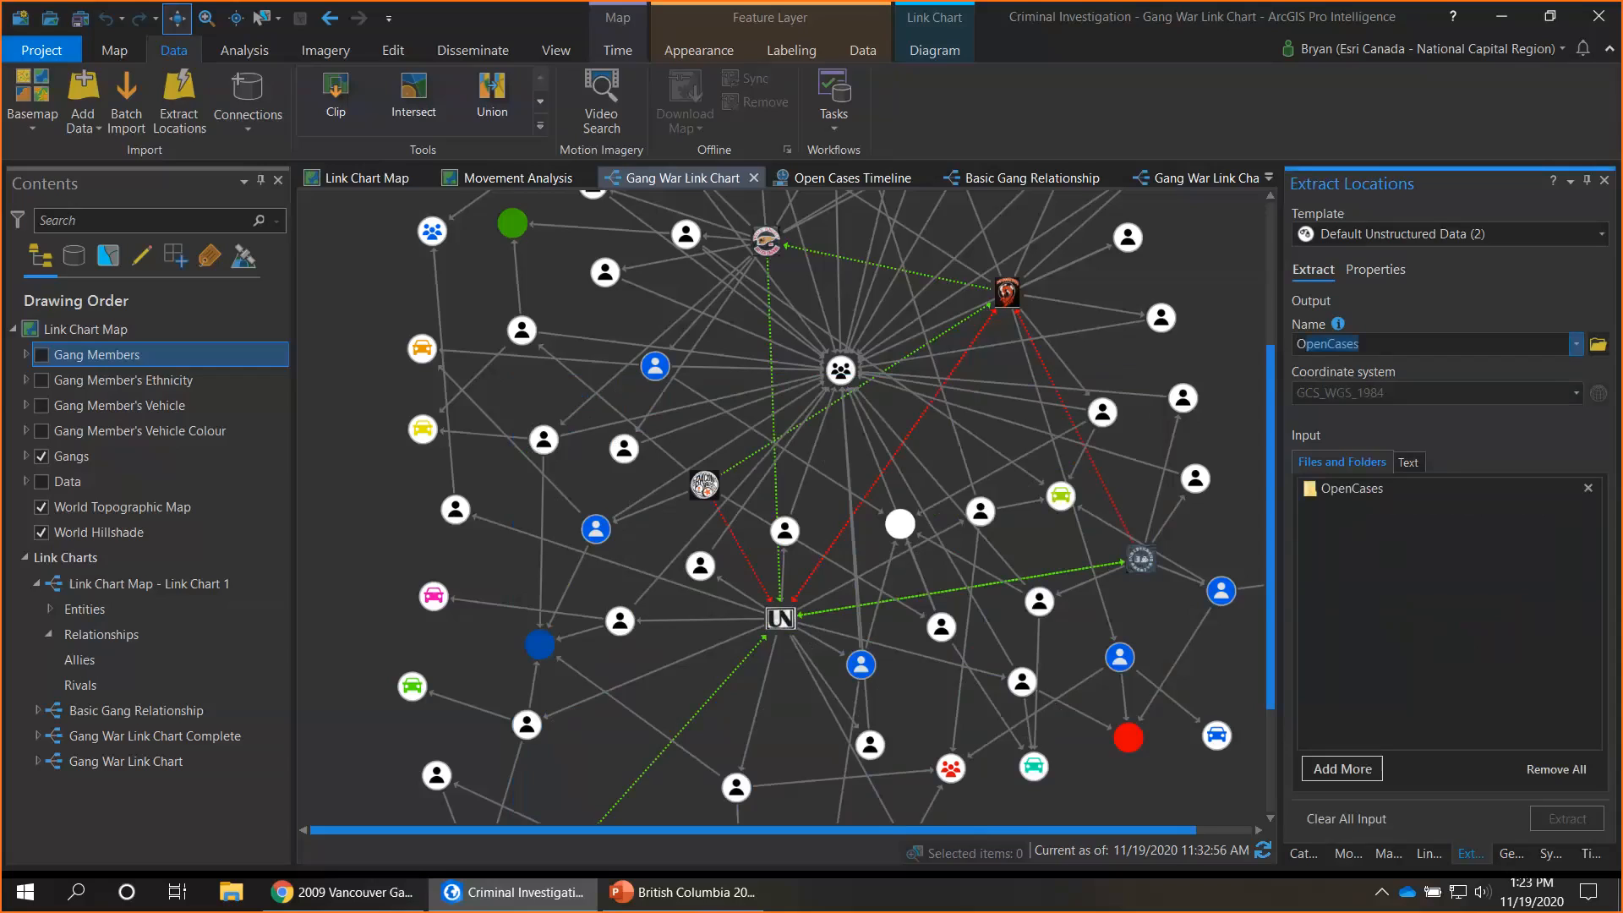
type("Cases1")
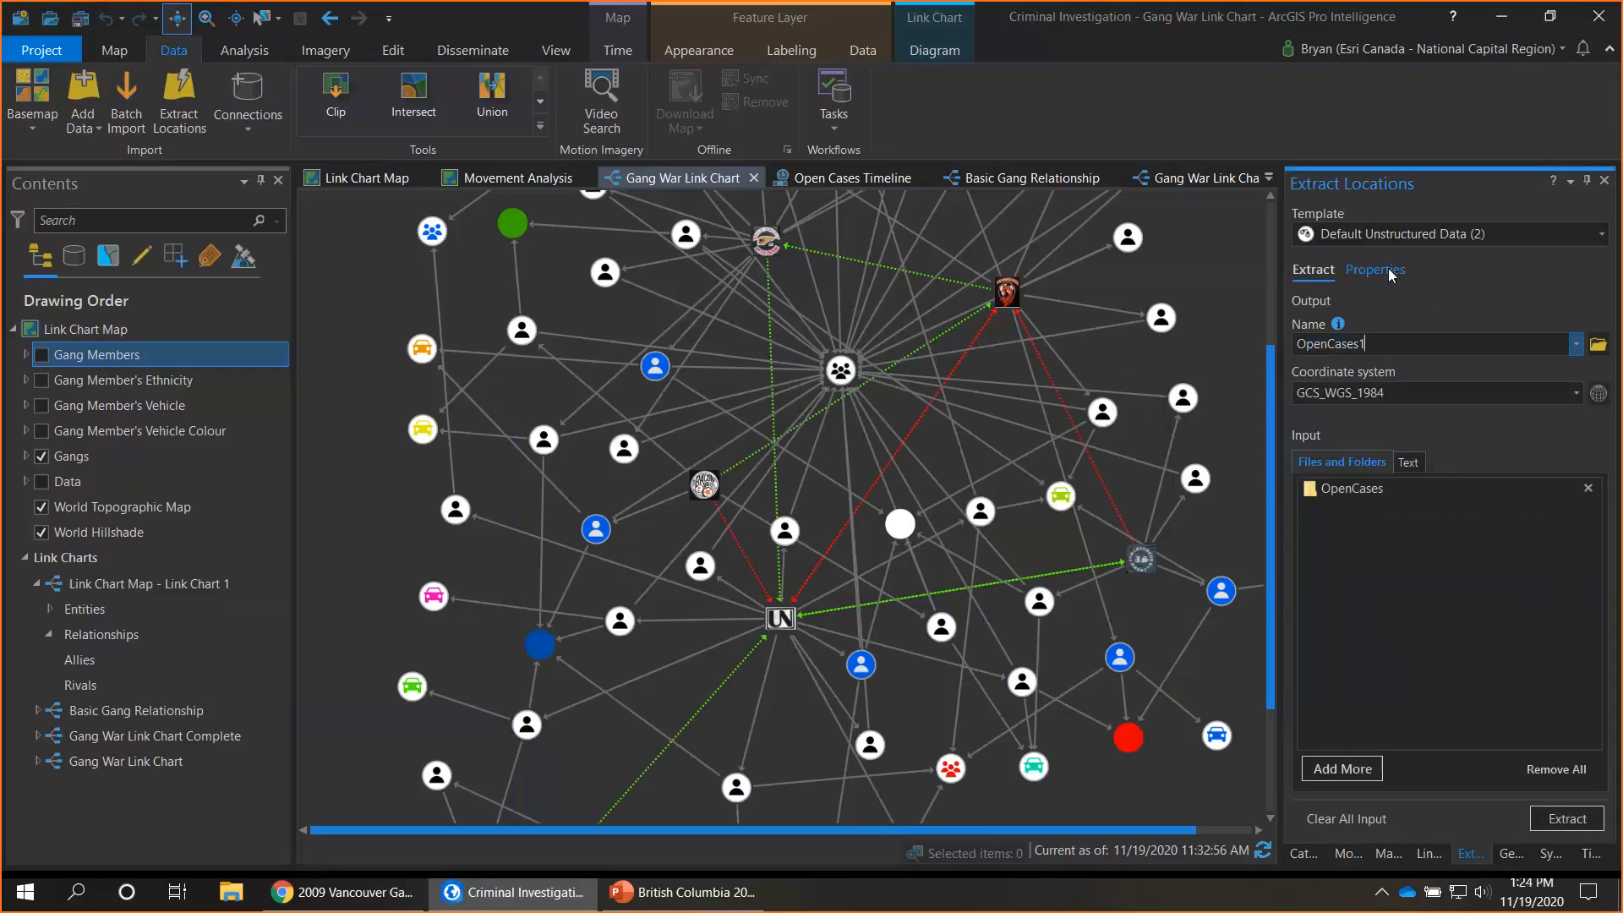
Open the ColdCaseInfo custom attribute file for editing from the Extract Locations attribute properties
left_click(1388, 268)
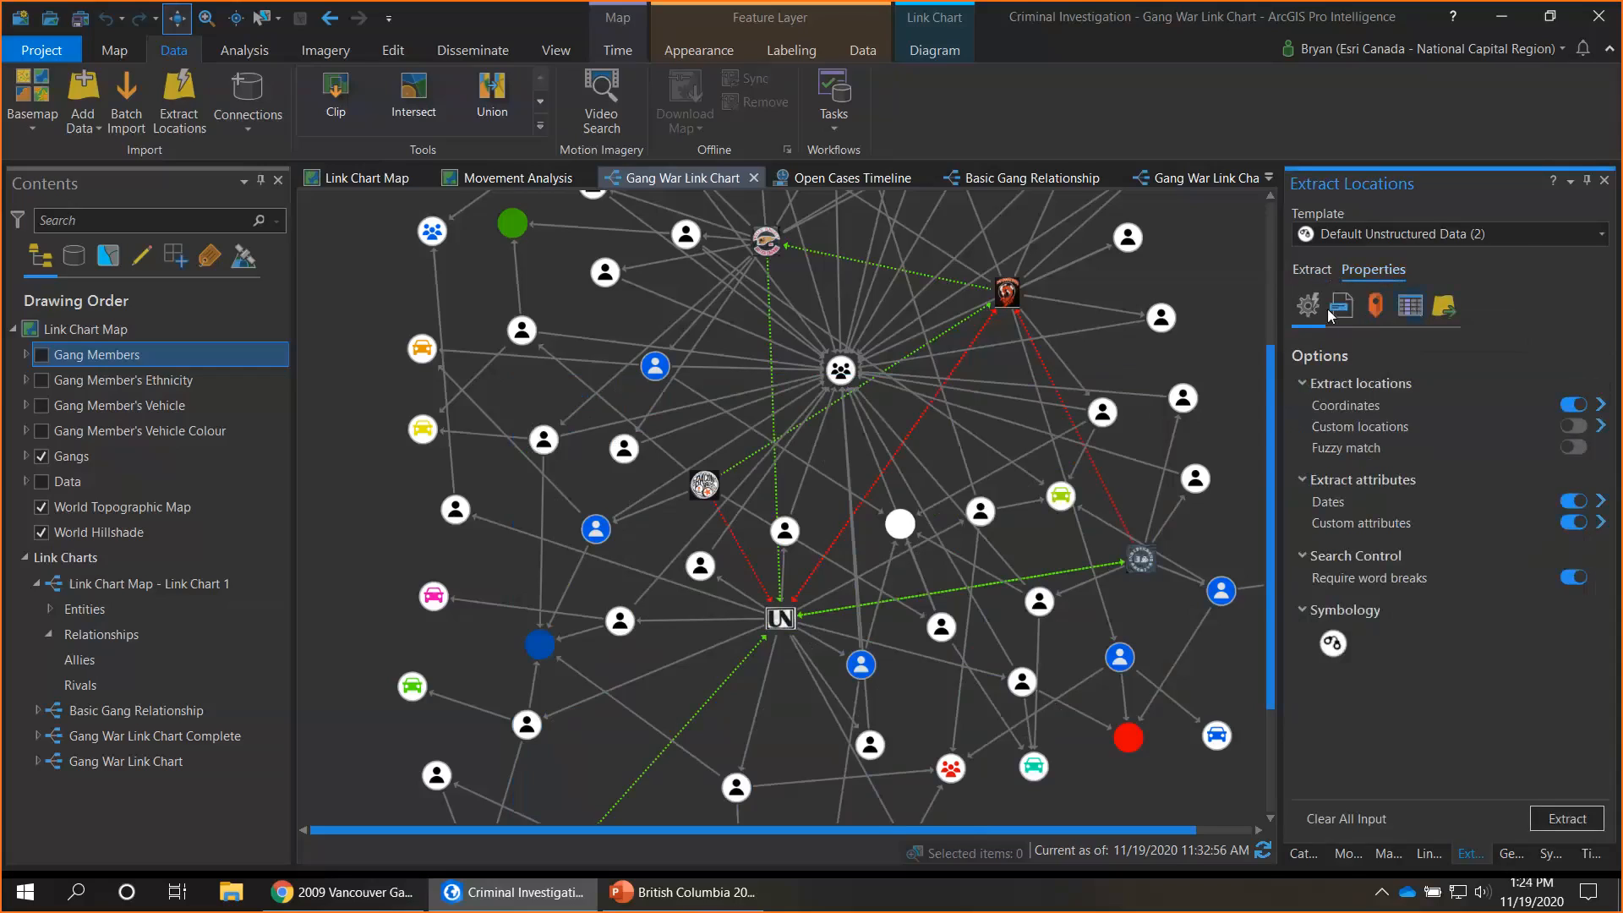
left_click(1417, 309)
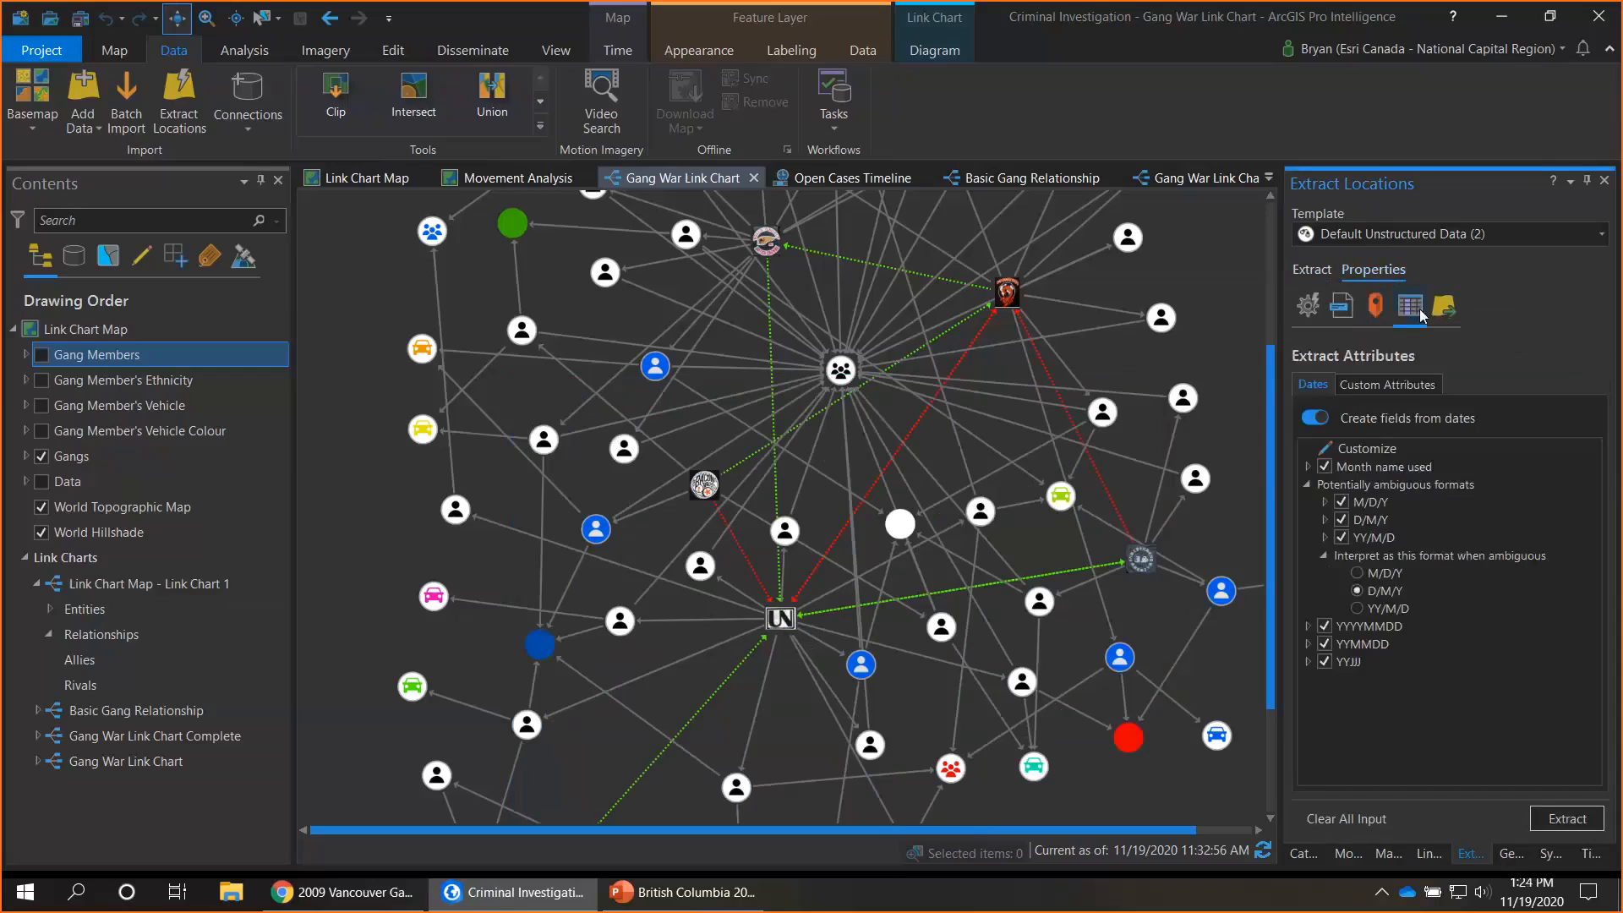
left_click(1411, 383)
mouse_move(1344, 498)
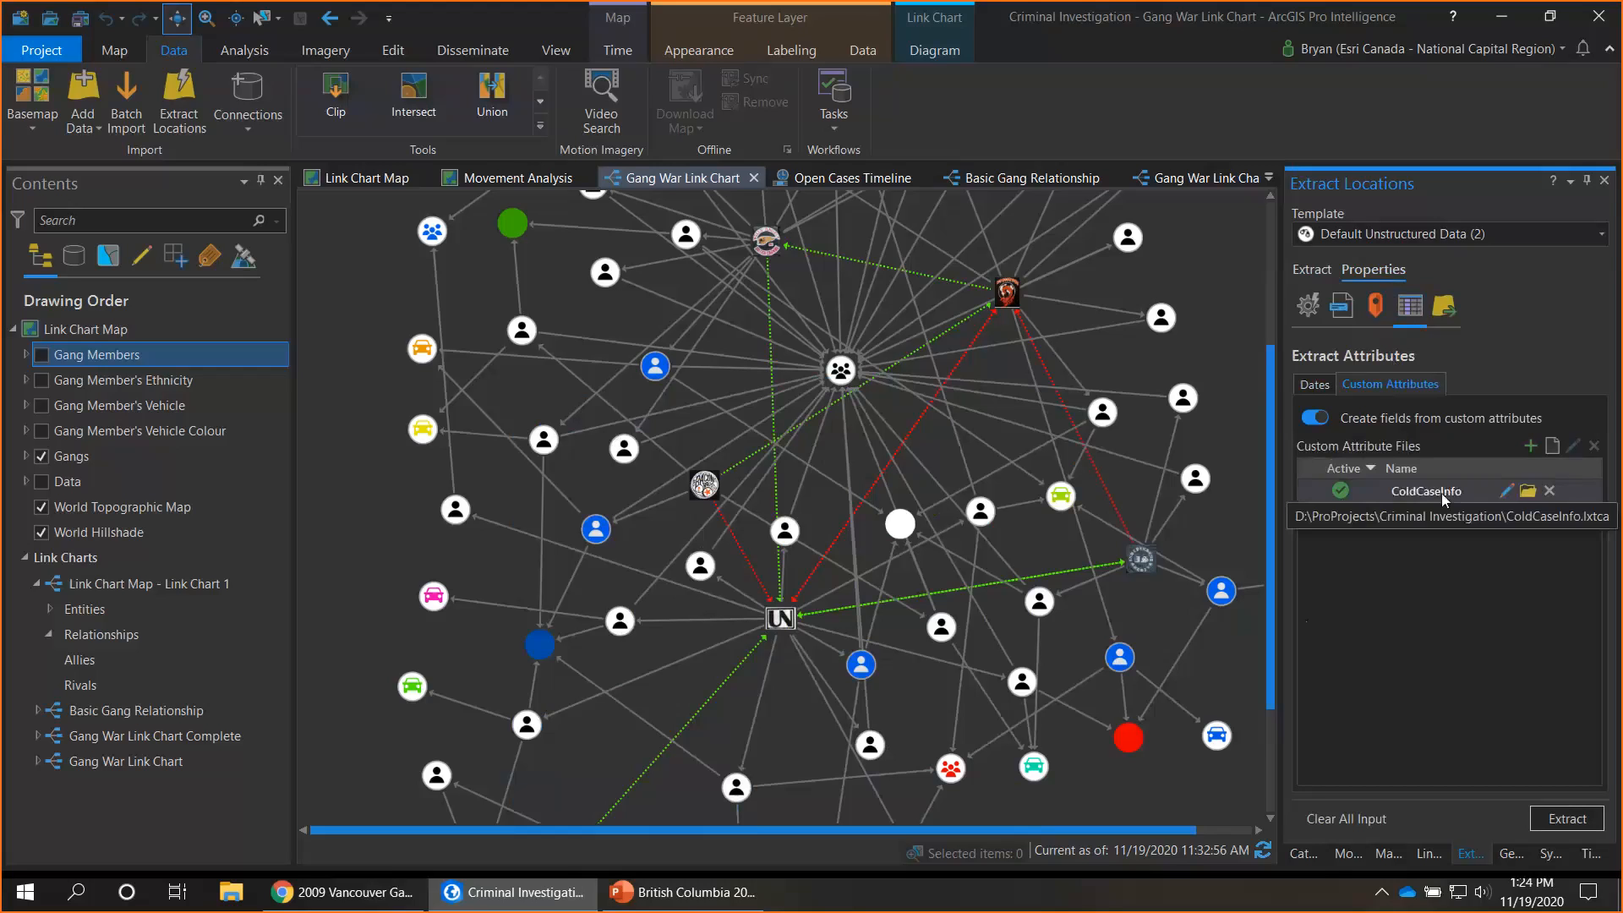
left_click(1506, 492)
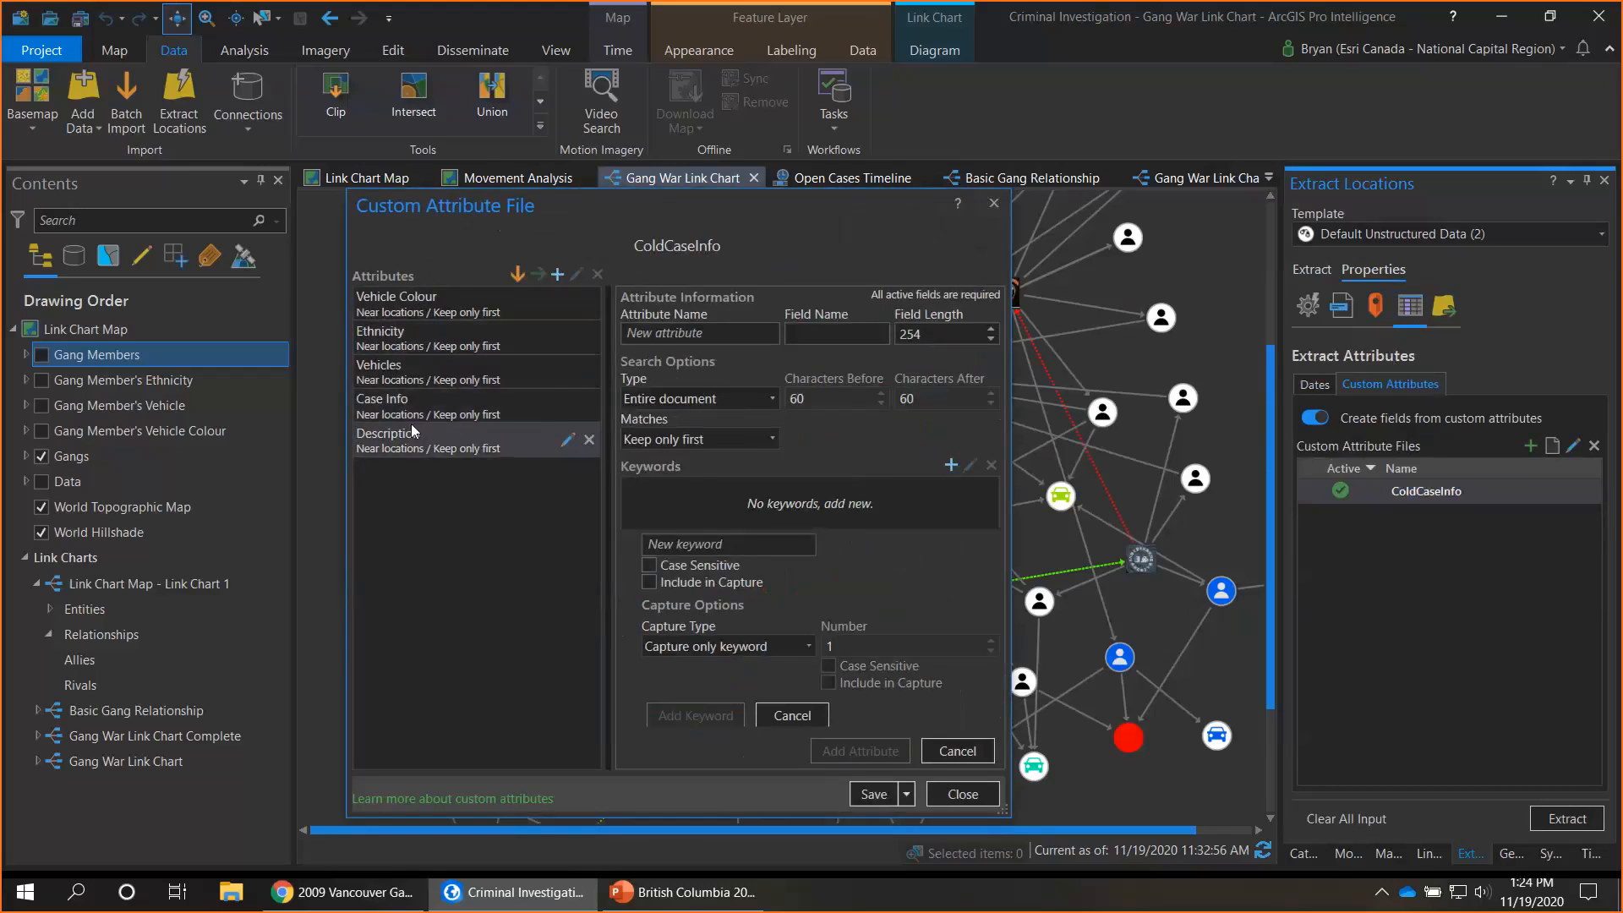
Examine the search options and keyword capture settings of the Case Info and Description attributes
left_click(394, 406)
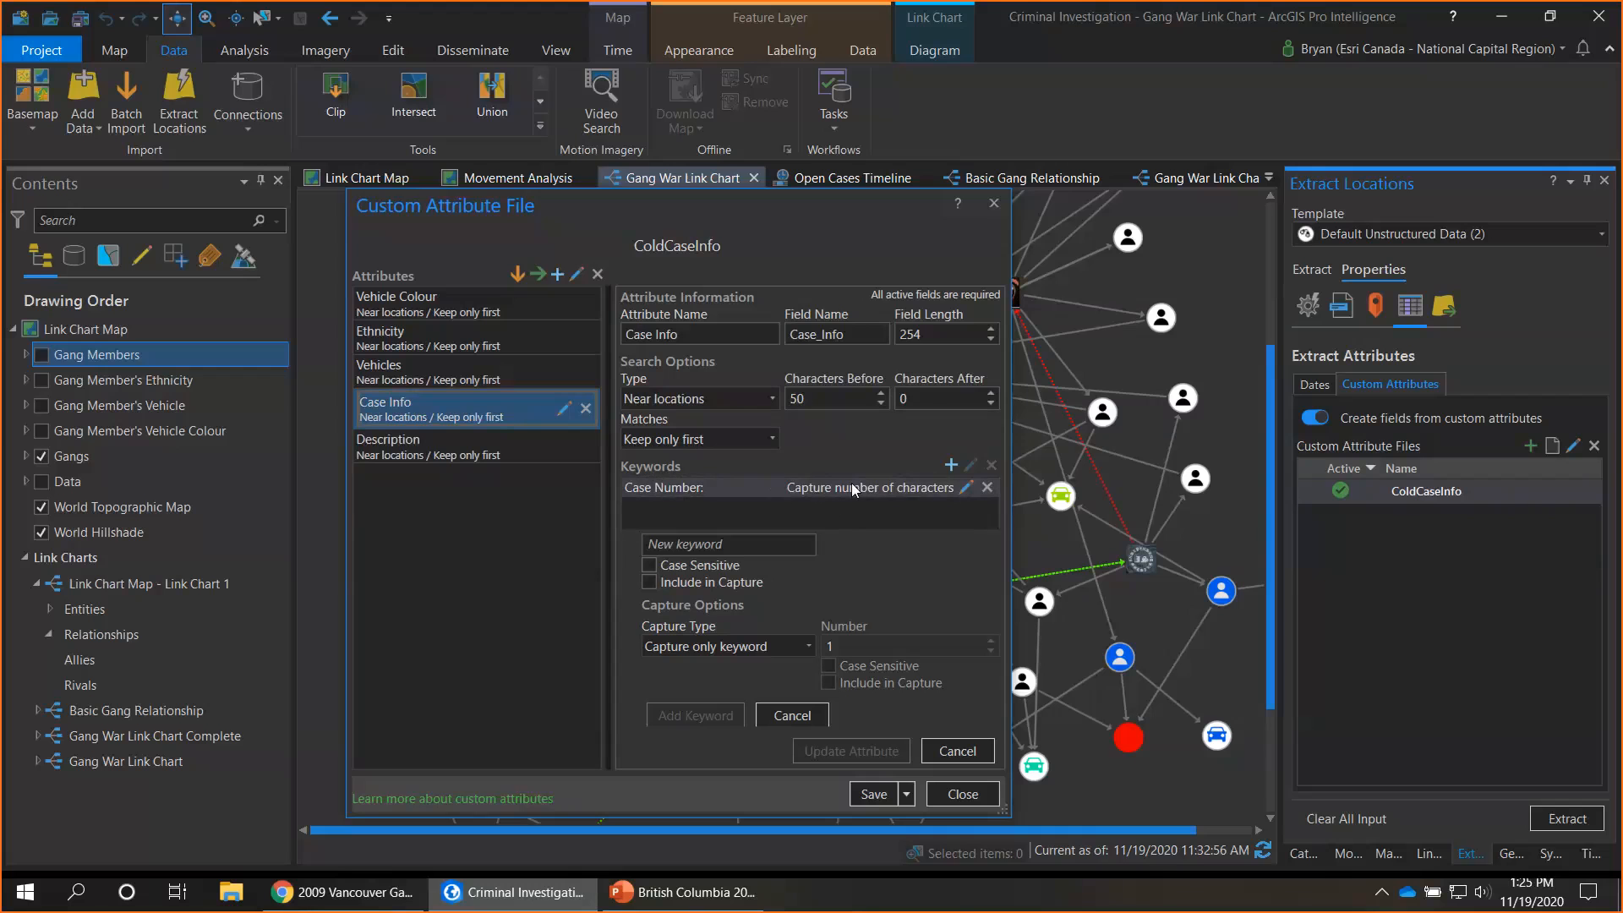
left_click(445, 447)
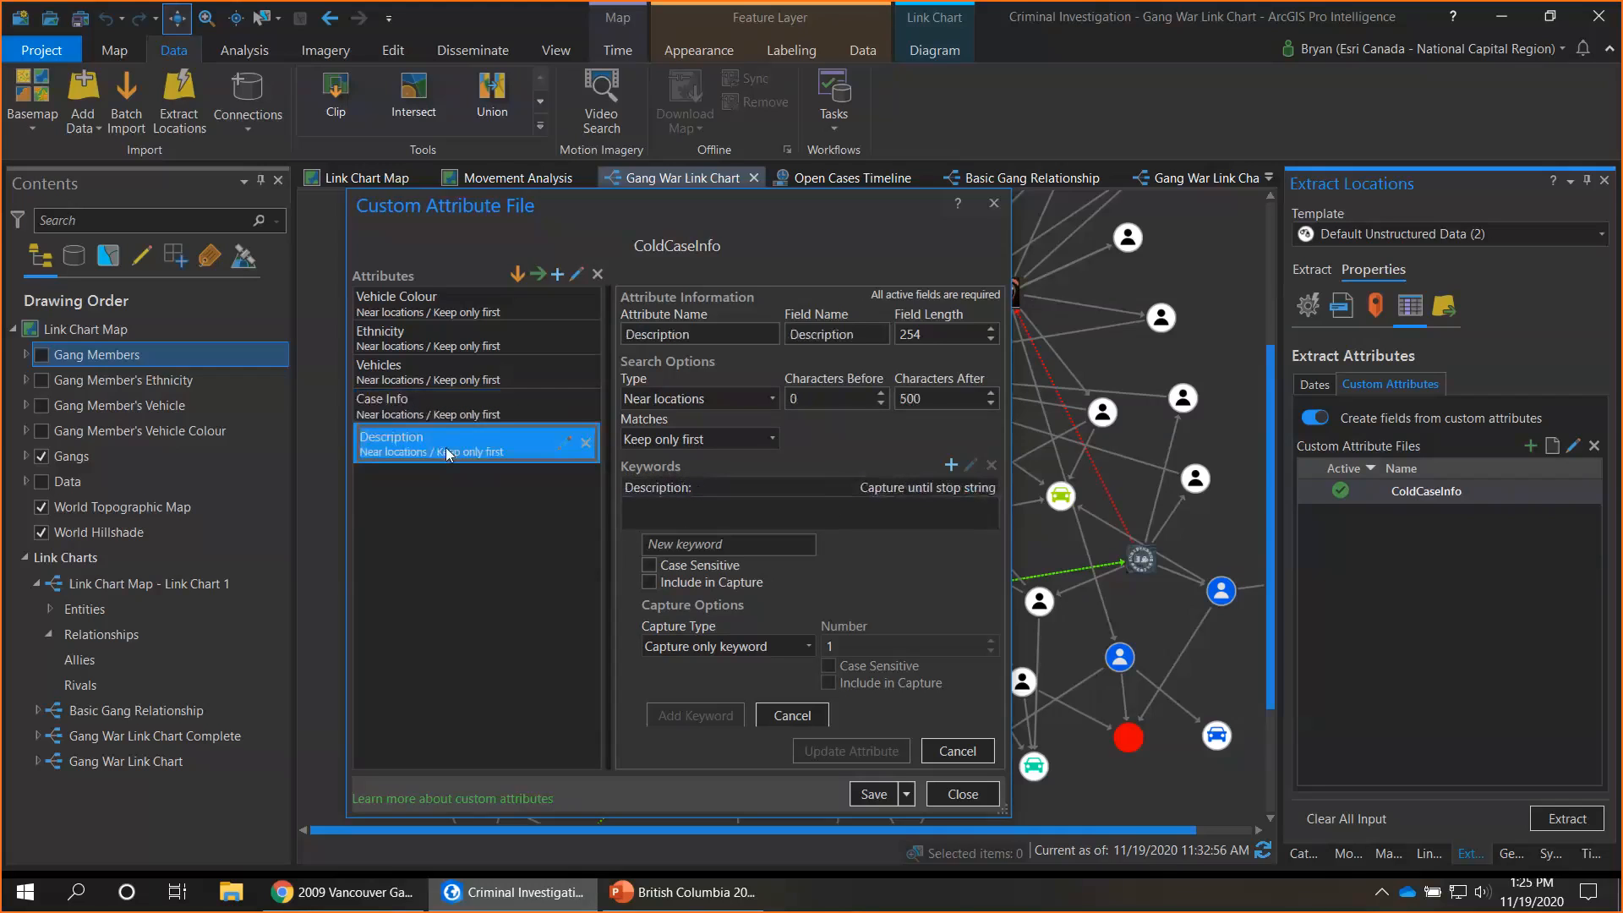
mouse_move(677, 495)
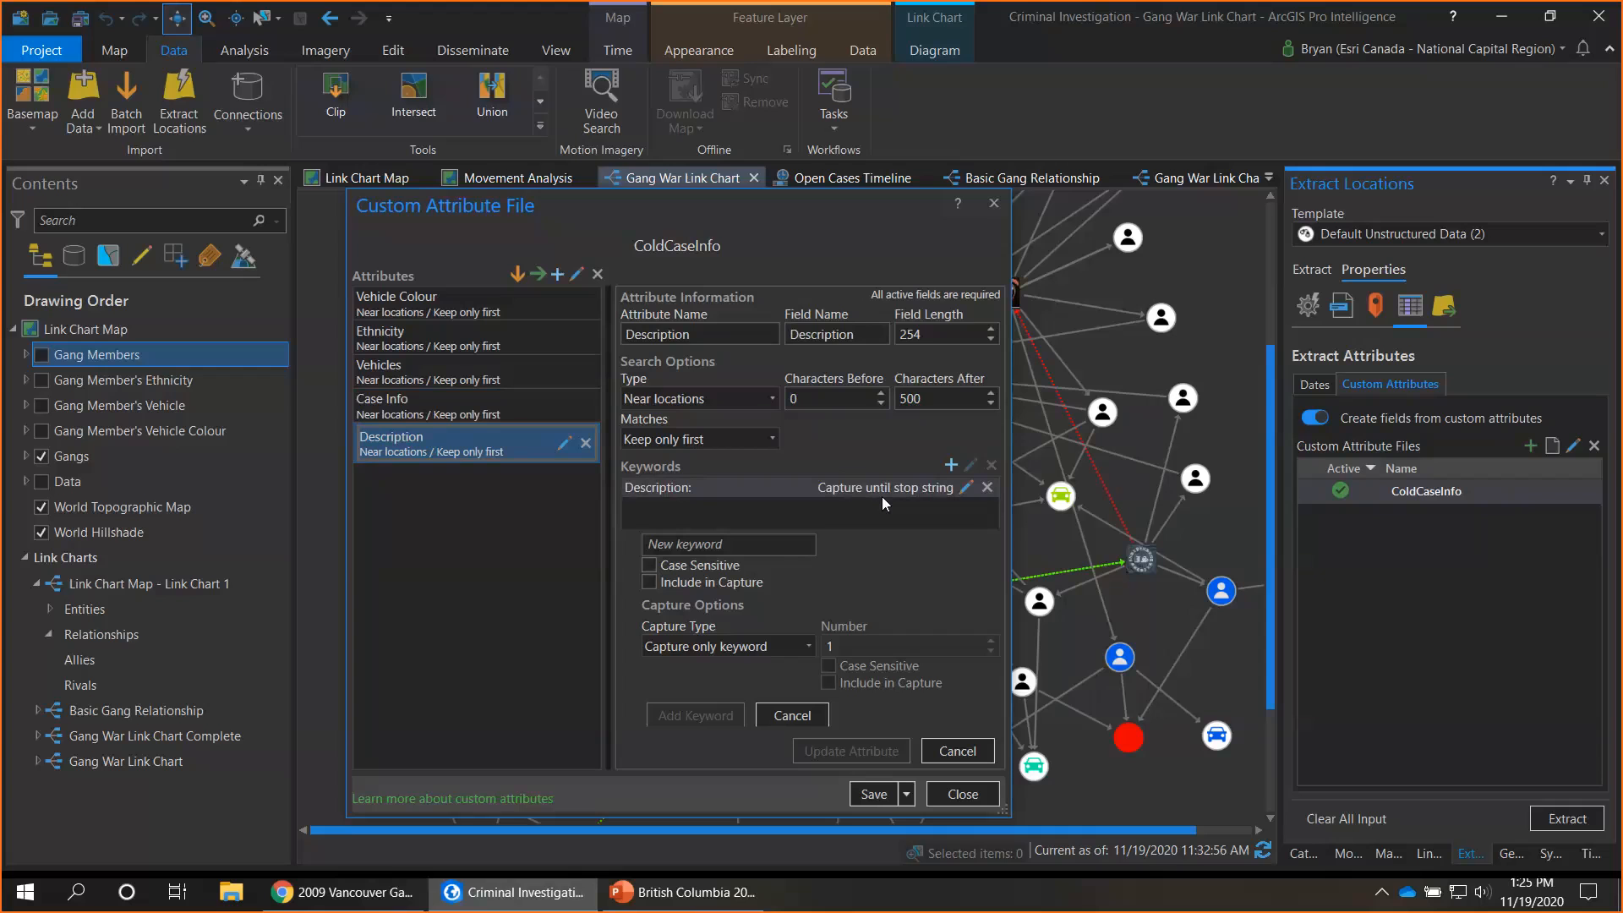
Close the ColdCaseInfo attribute editor, rename the extraction output to OpenCases2, and extract locations from the OpenCases folder
left_click(994, 203)
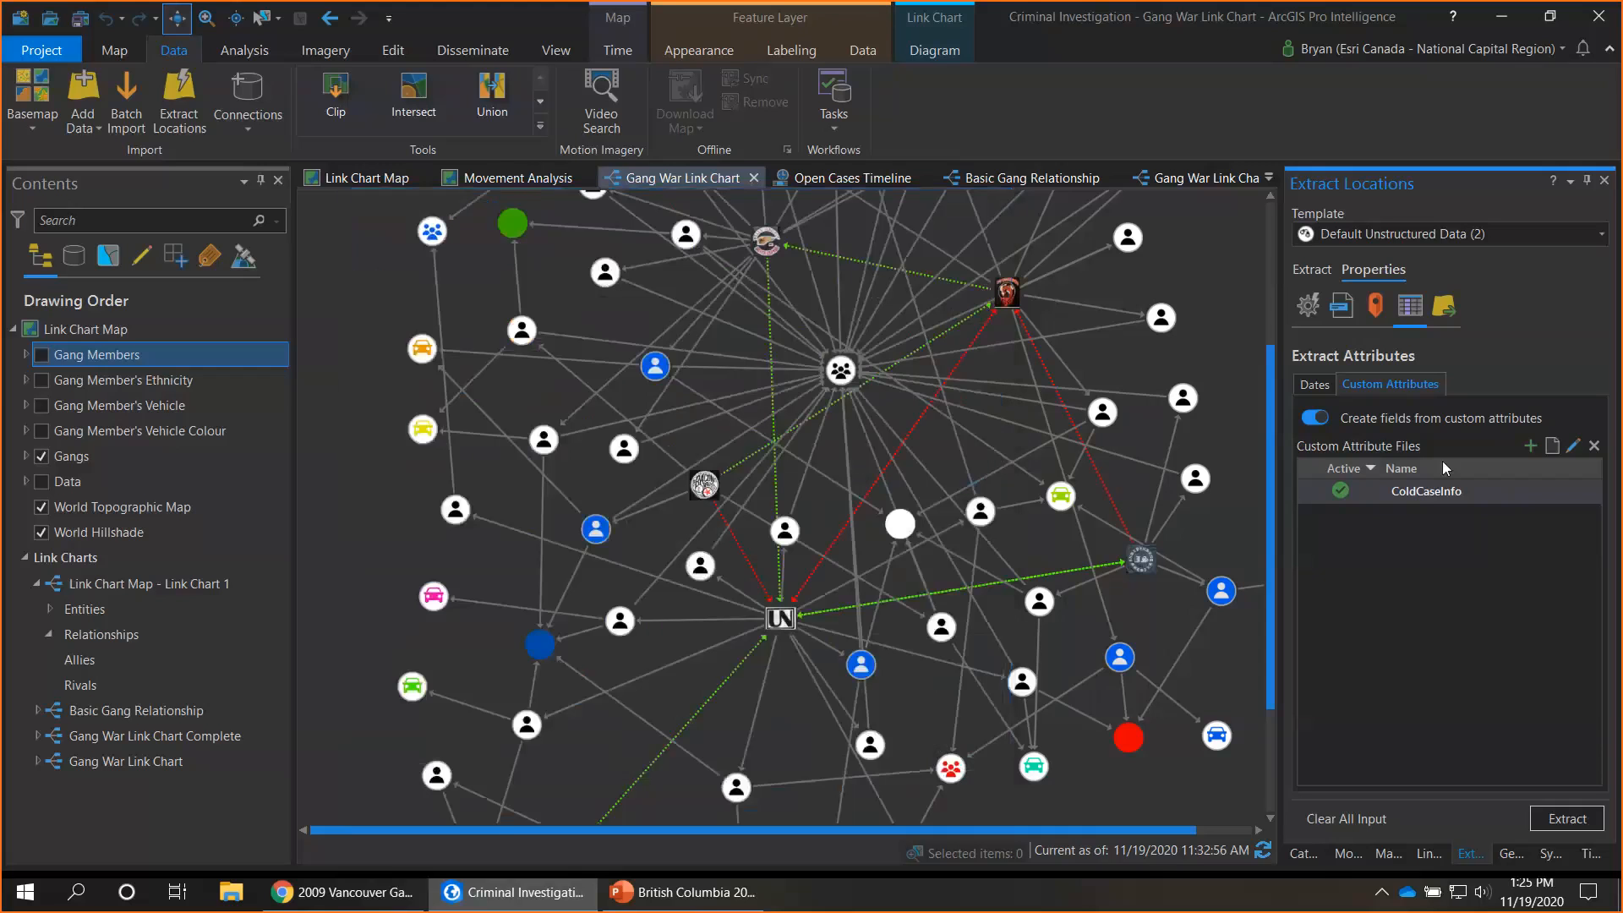
left_click(1313, 270)
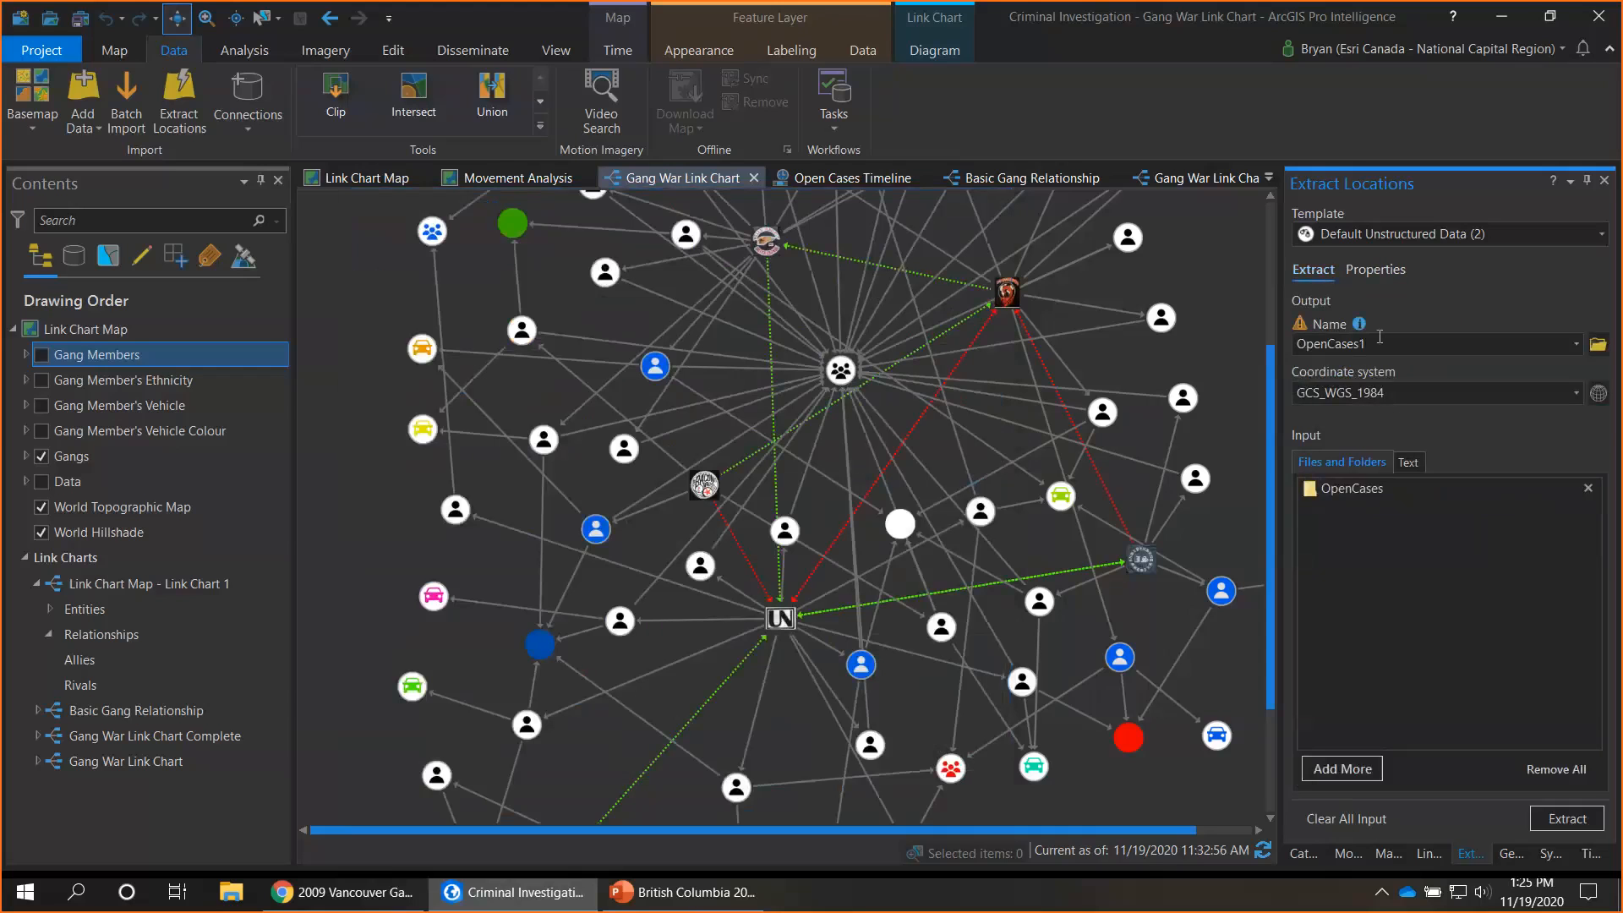
key("BackSpace")
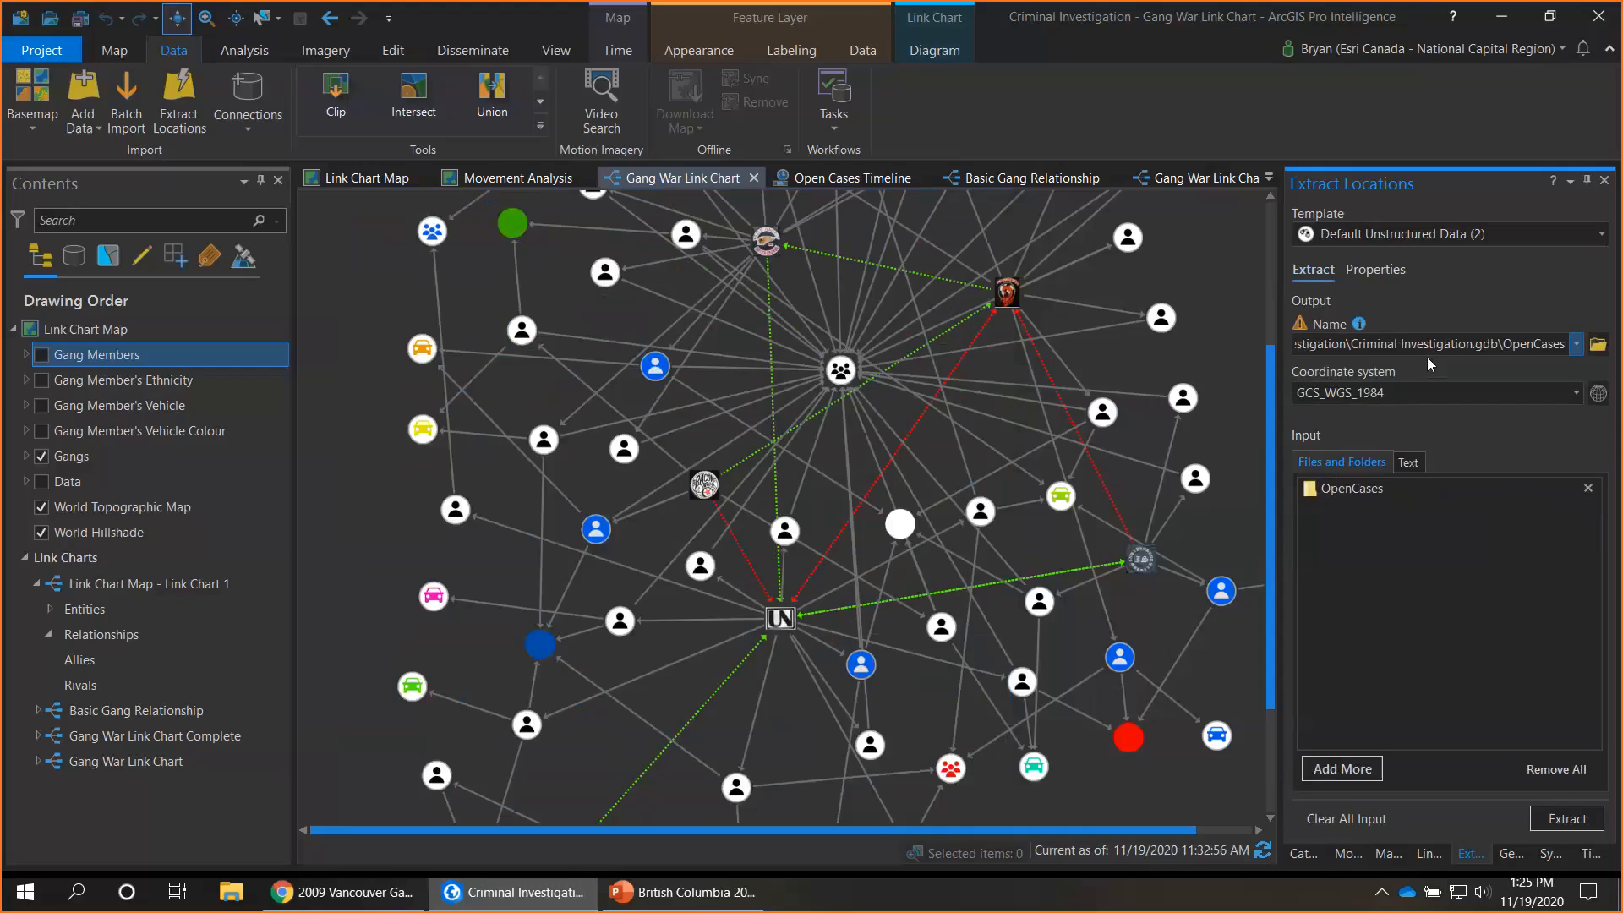
type("2")
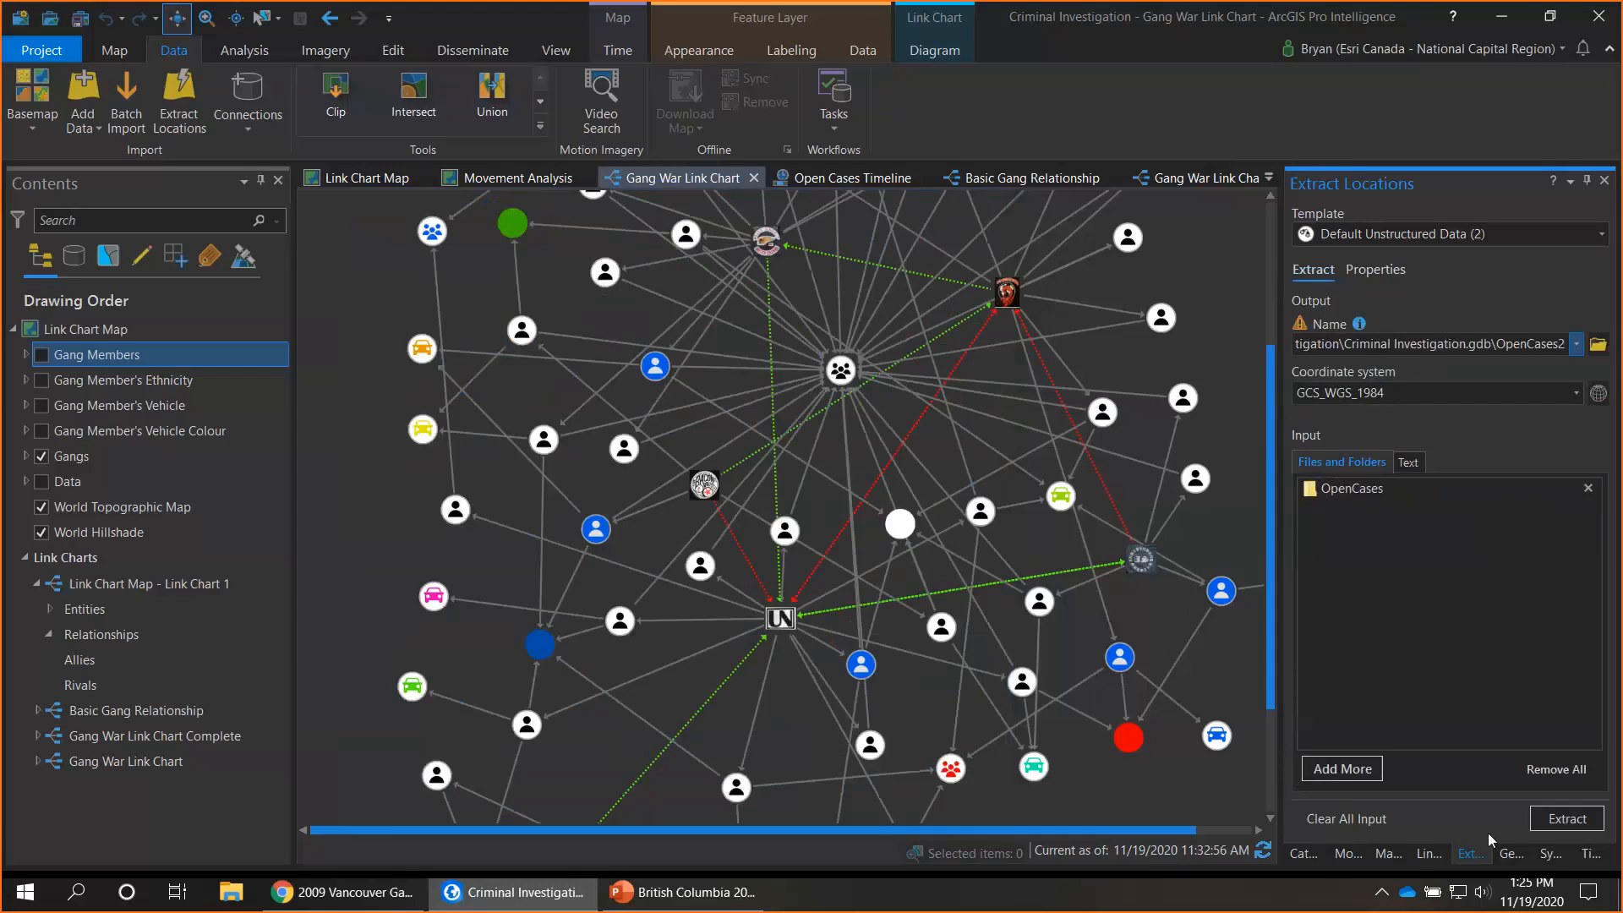
left_click(1565, 822)
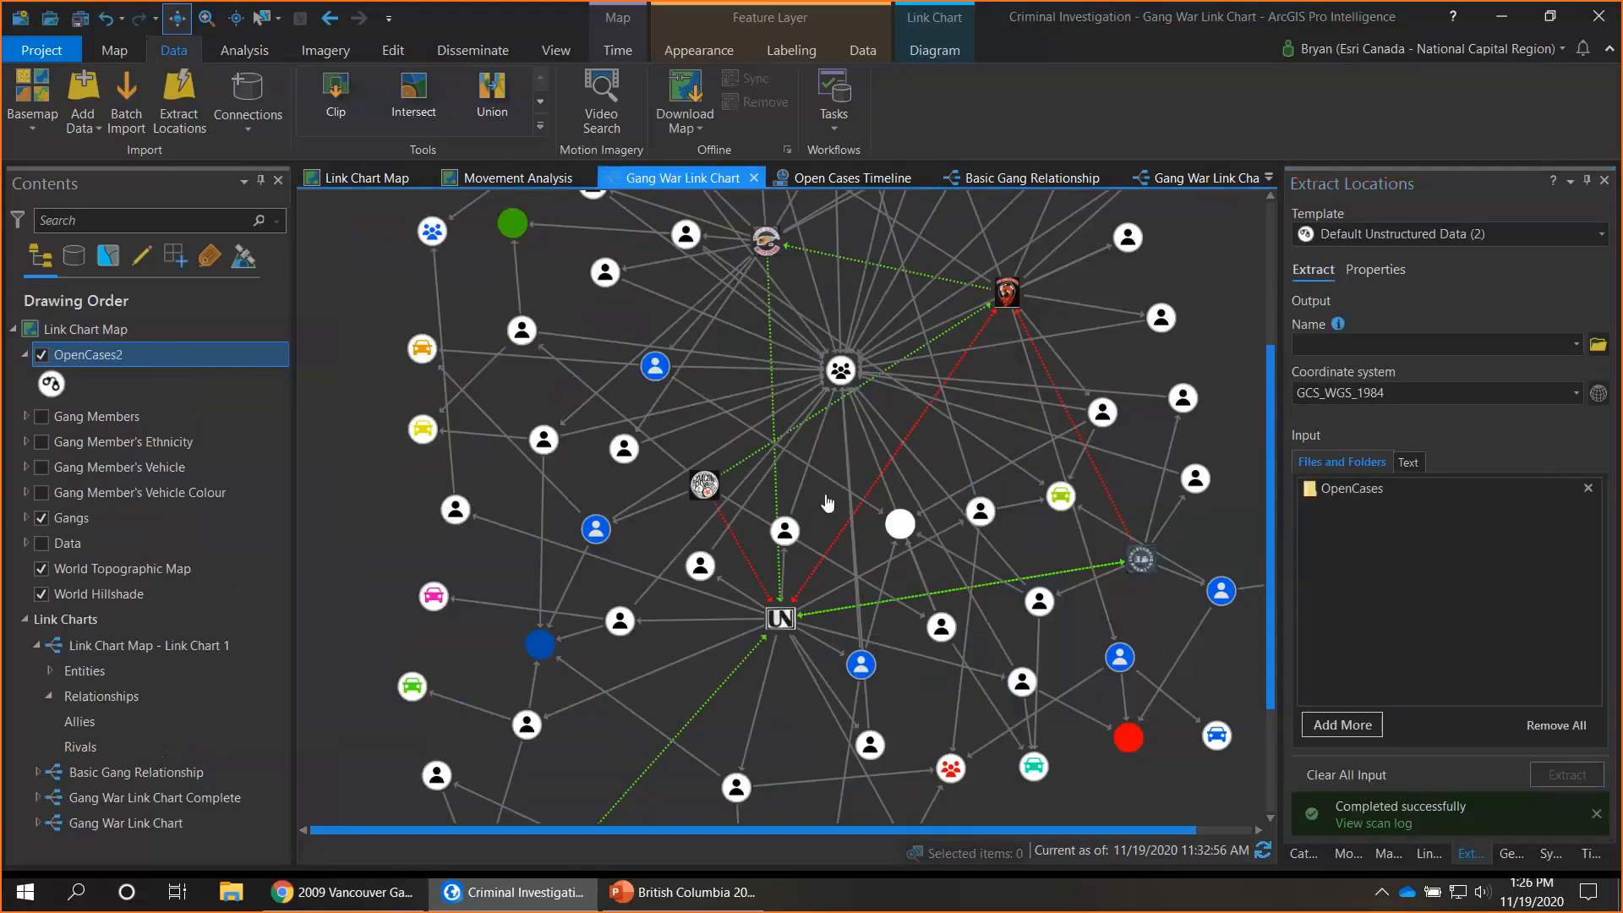
Review the extracted vehicle, ethnicity, case info and description fields in the OpenCases2 attribute table from the Link Chart Map, and close the table
left_click(372, 184)
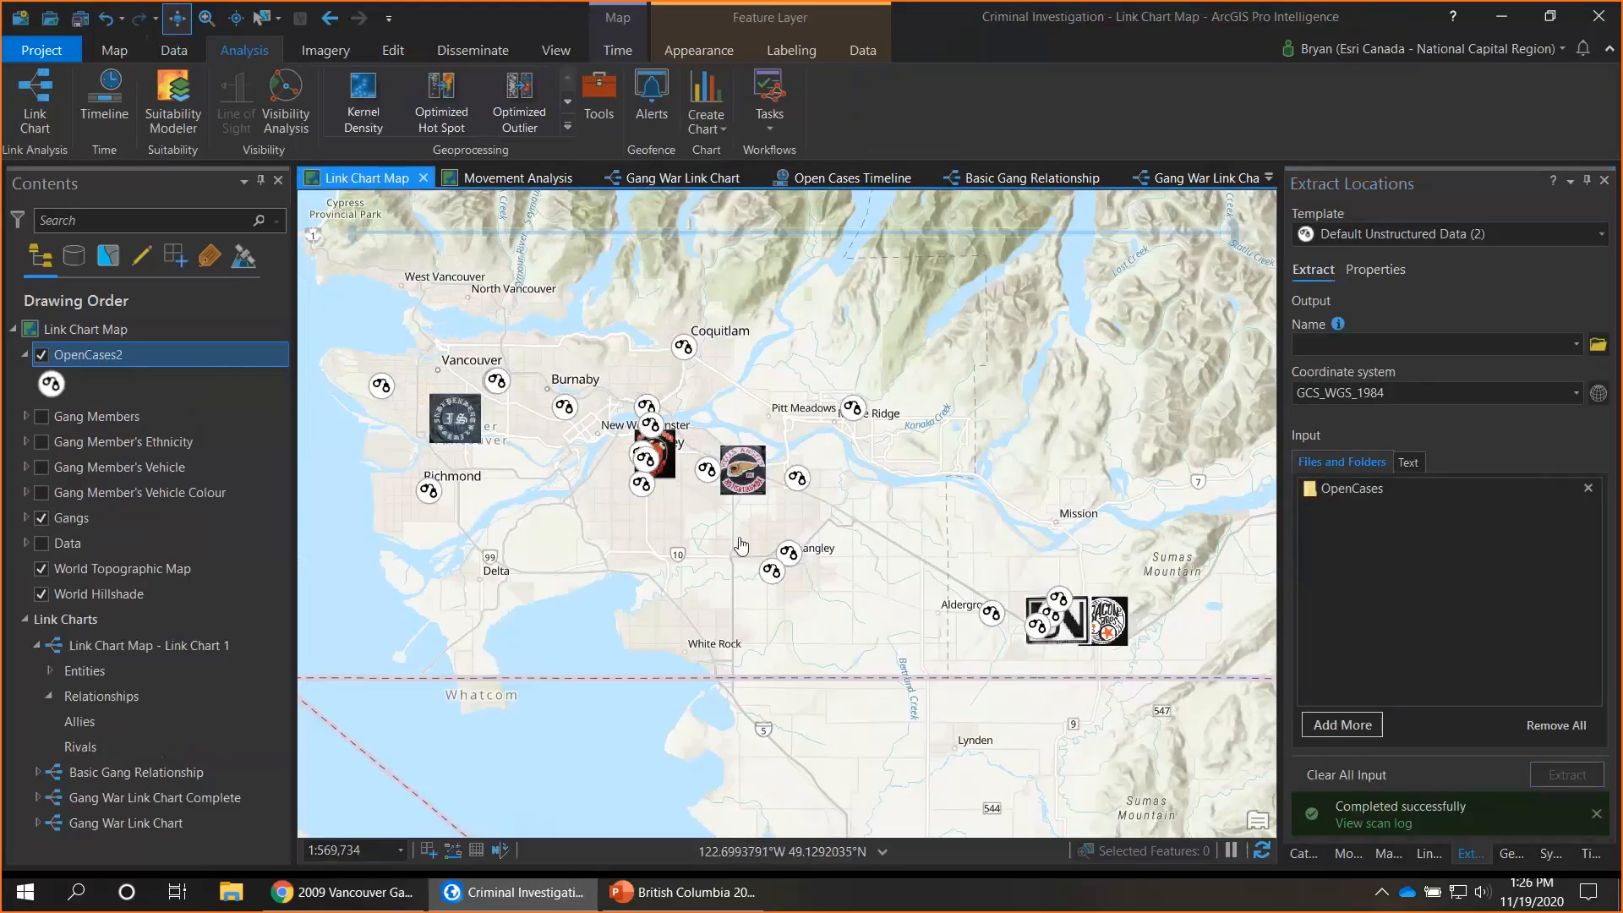
right_click(93, 353)
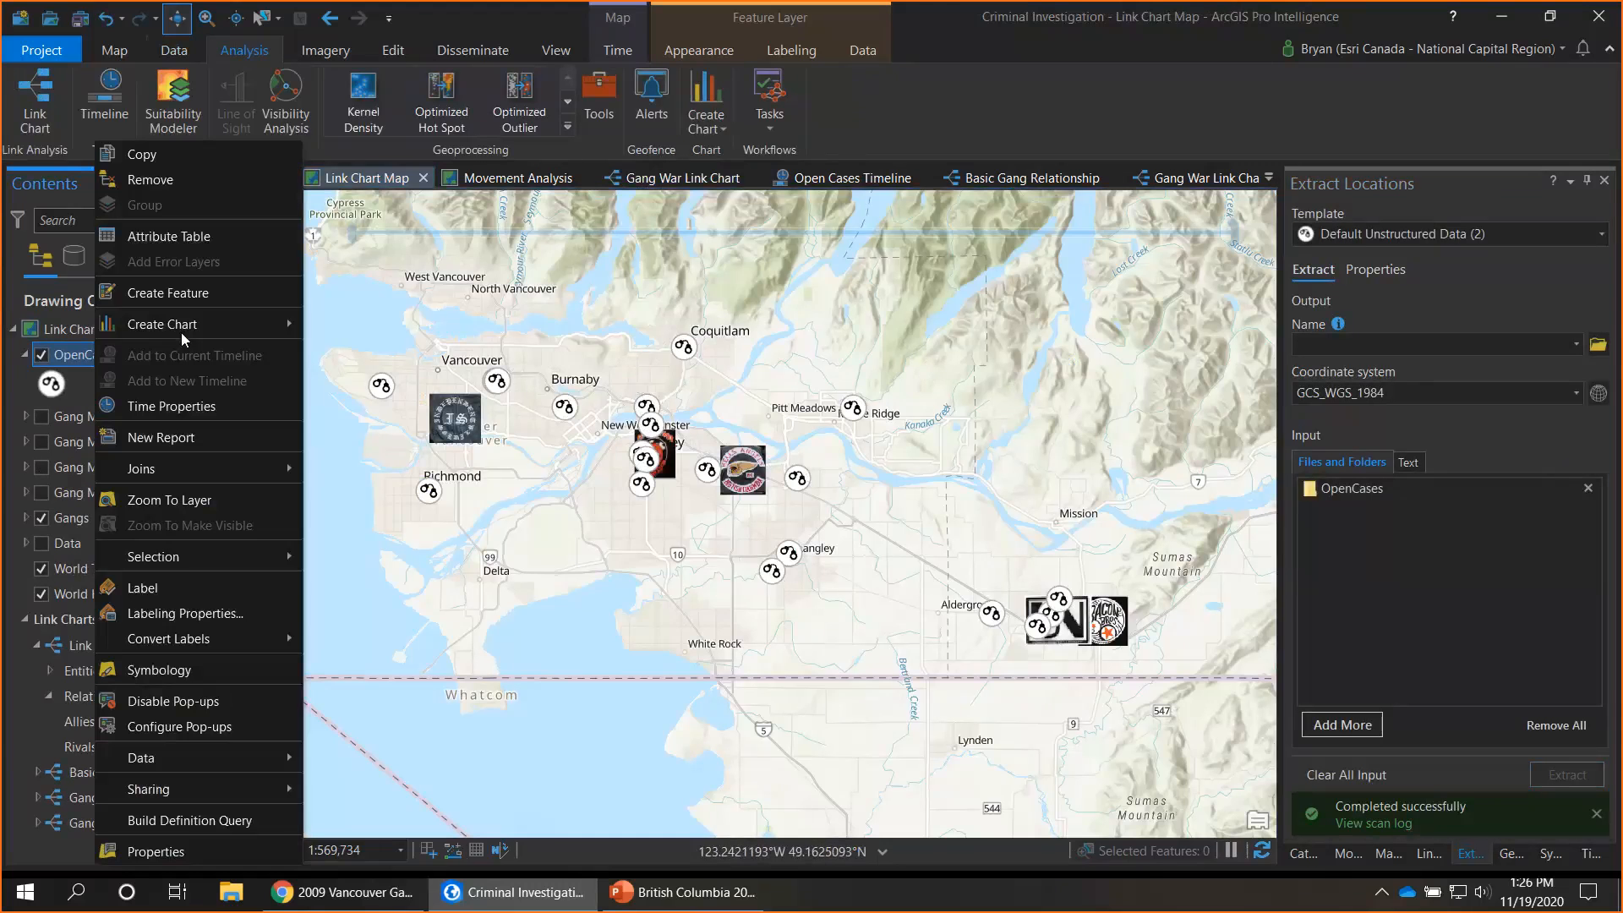
left_click(185, 236)
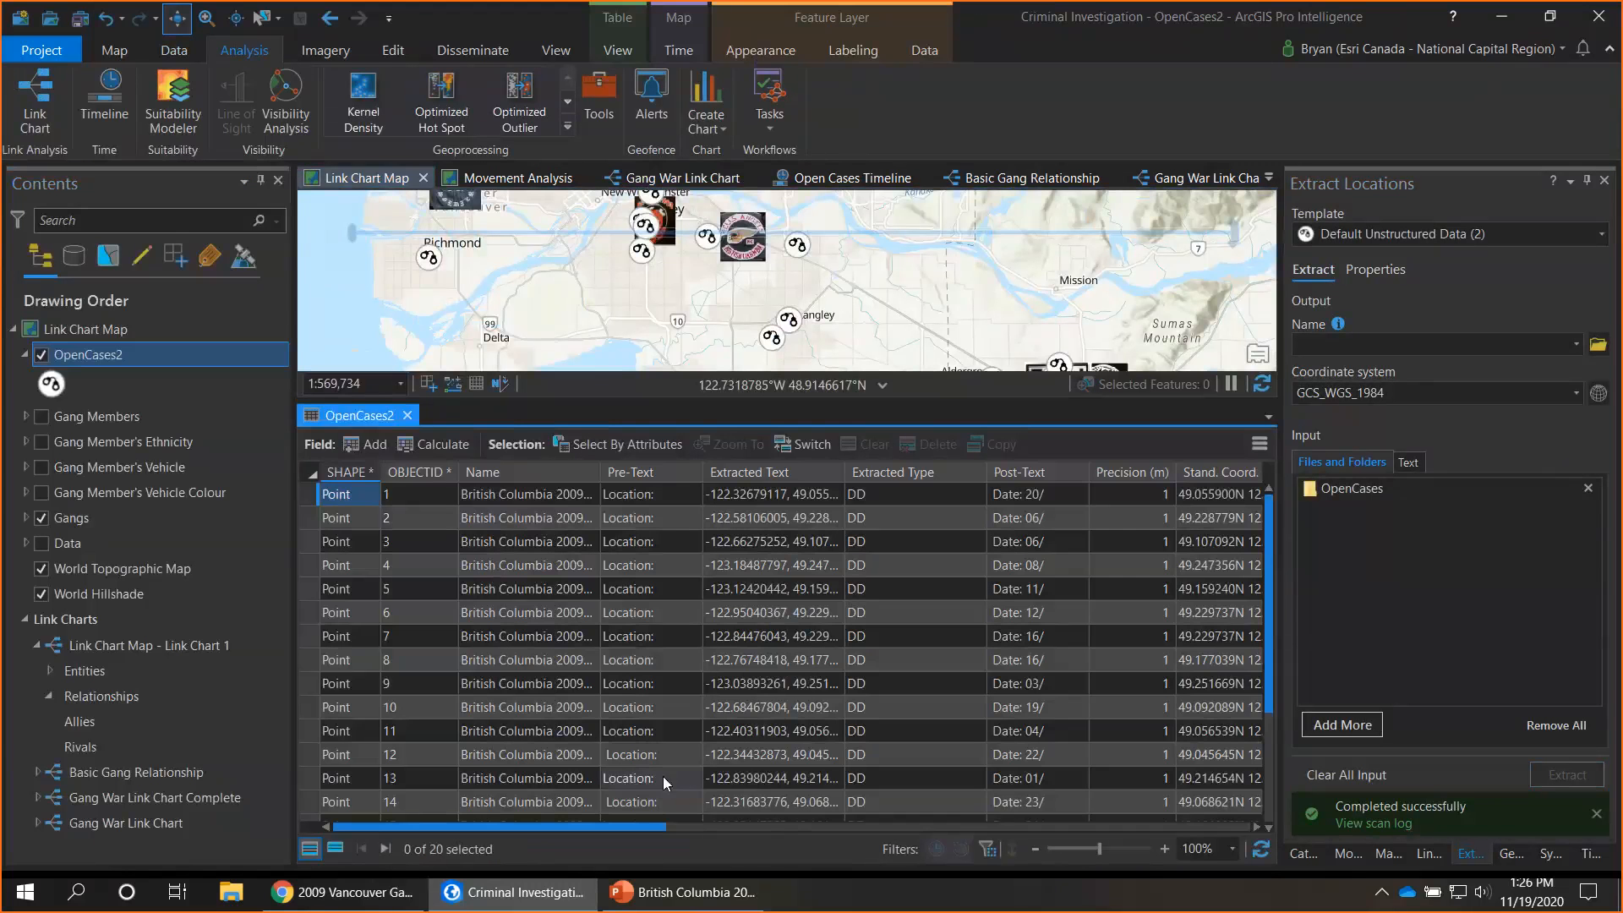
left_click_drag(612, 825, 810, 829)
left_click_drag(910, 838, 1211, 823)
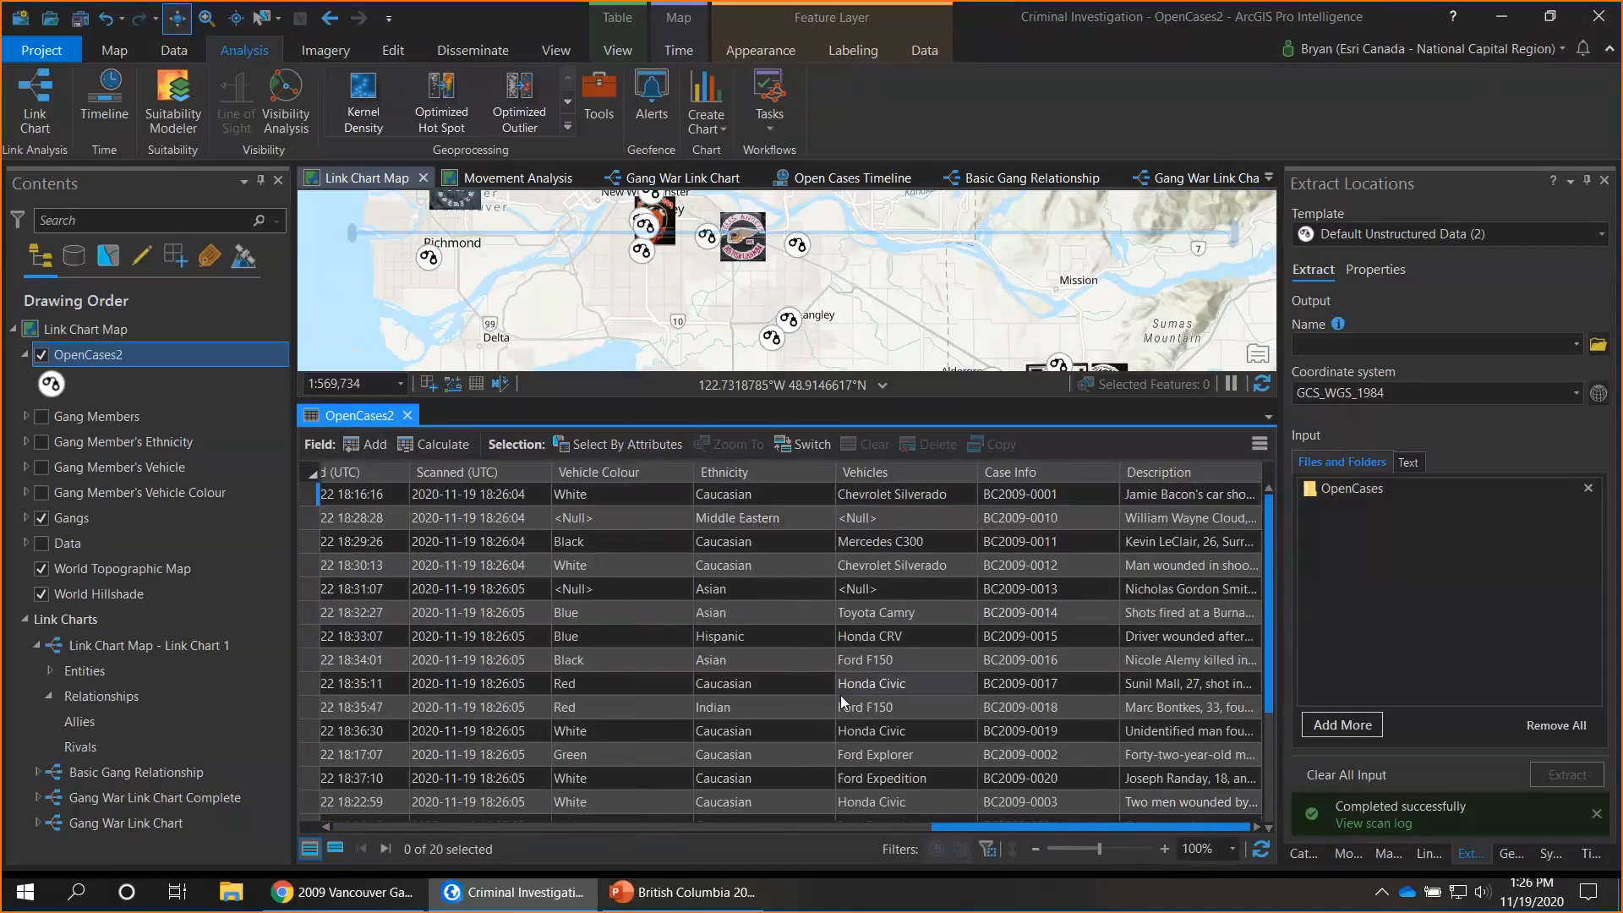
left_click(408, 416)
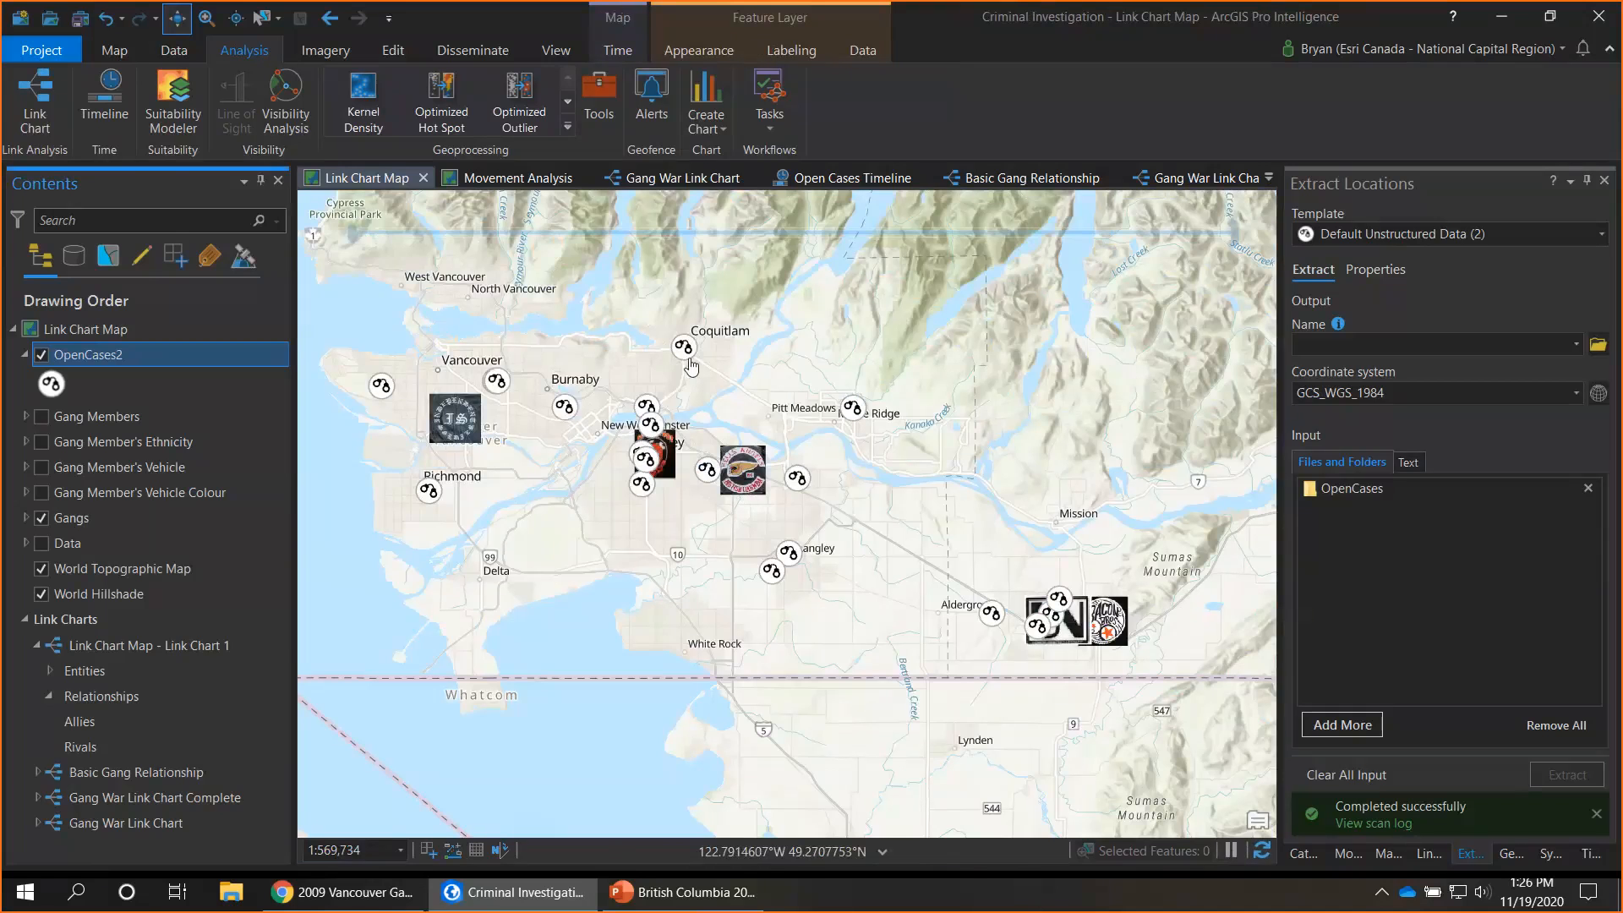
Examine how the open case nodes connect to gang members, vehicles and colours in Gang War Link Chart Complete
left_click(1198, 178)
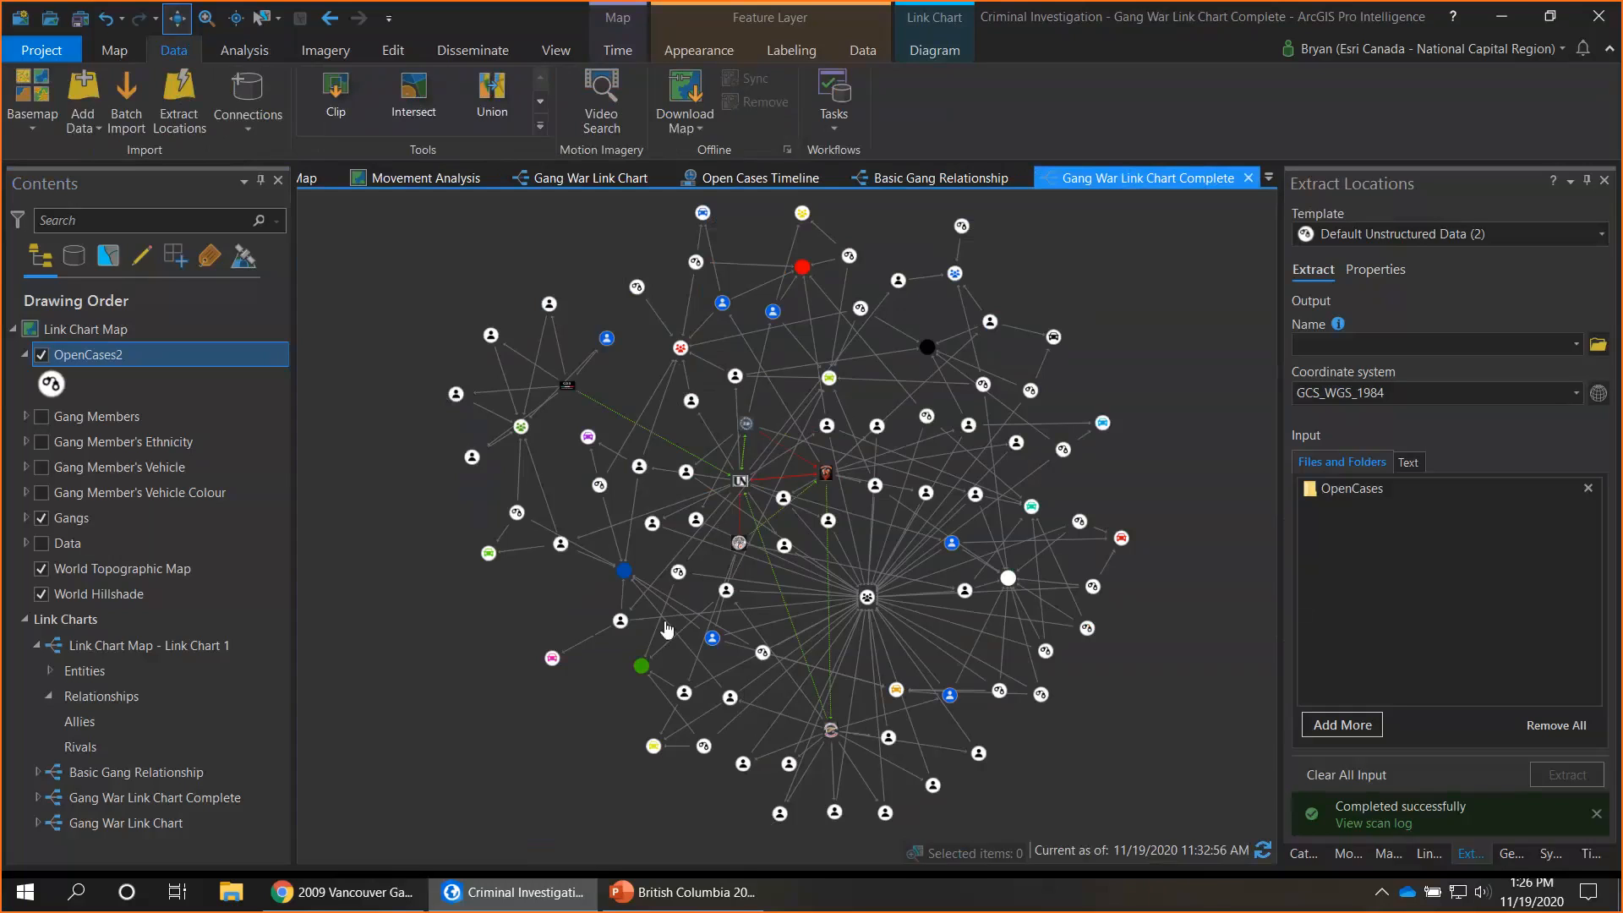
scroll(668, 630, "up", 3)
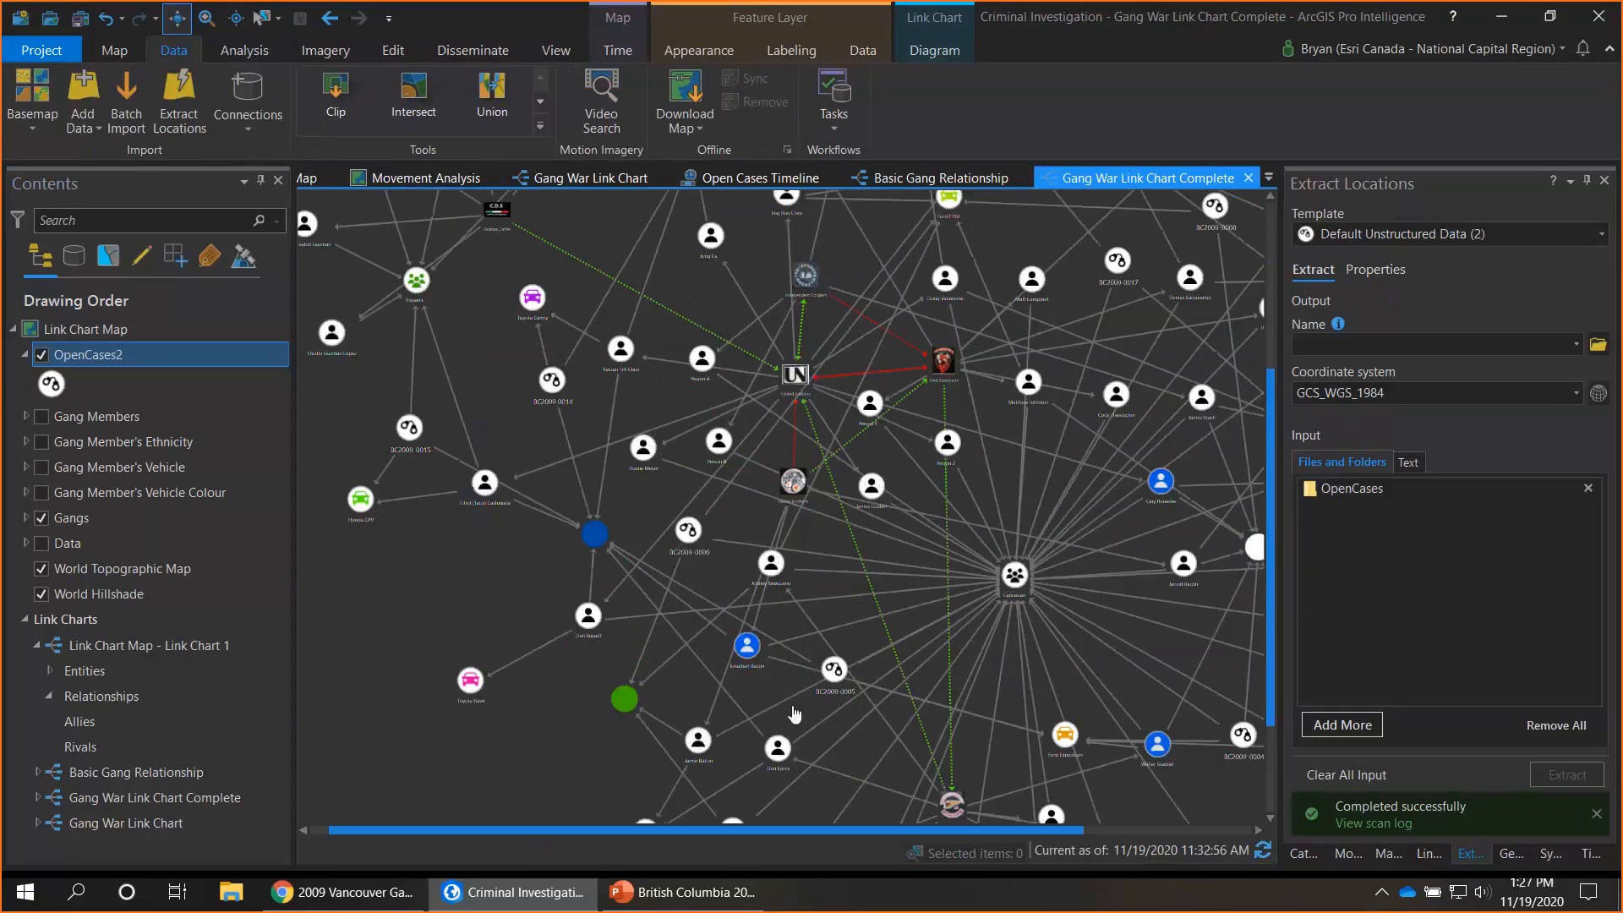
left_click_drag(740, 560, 732, 553)
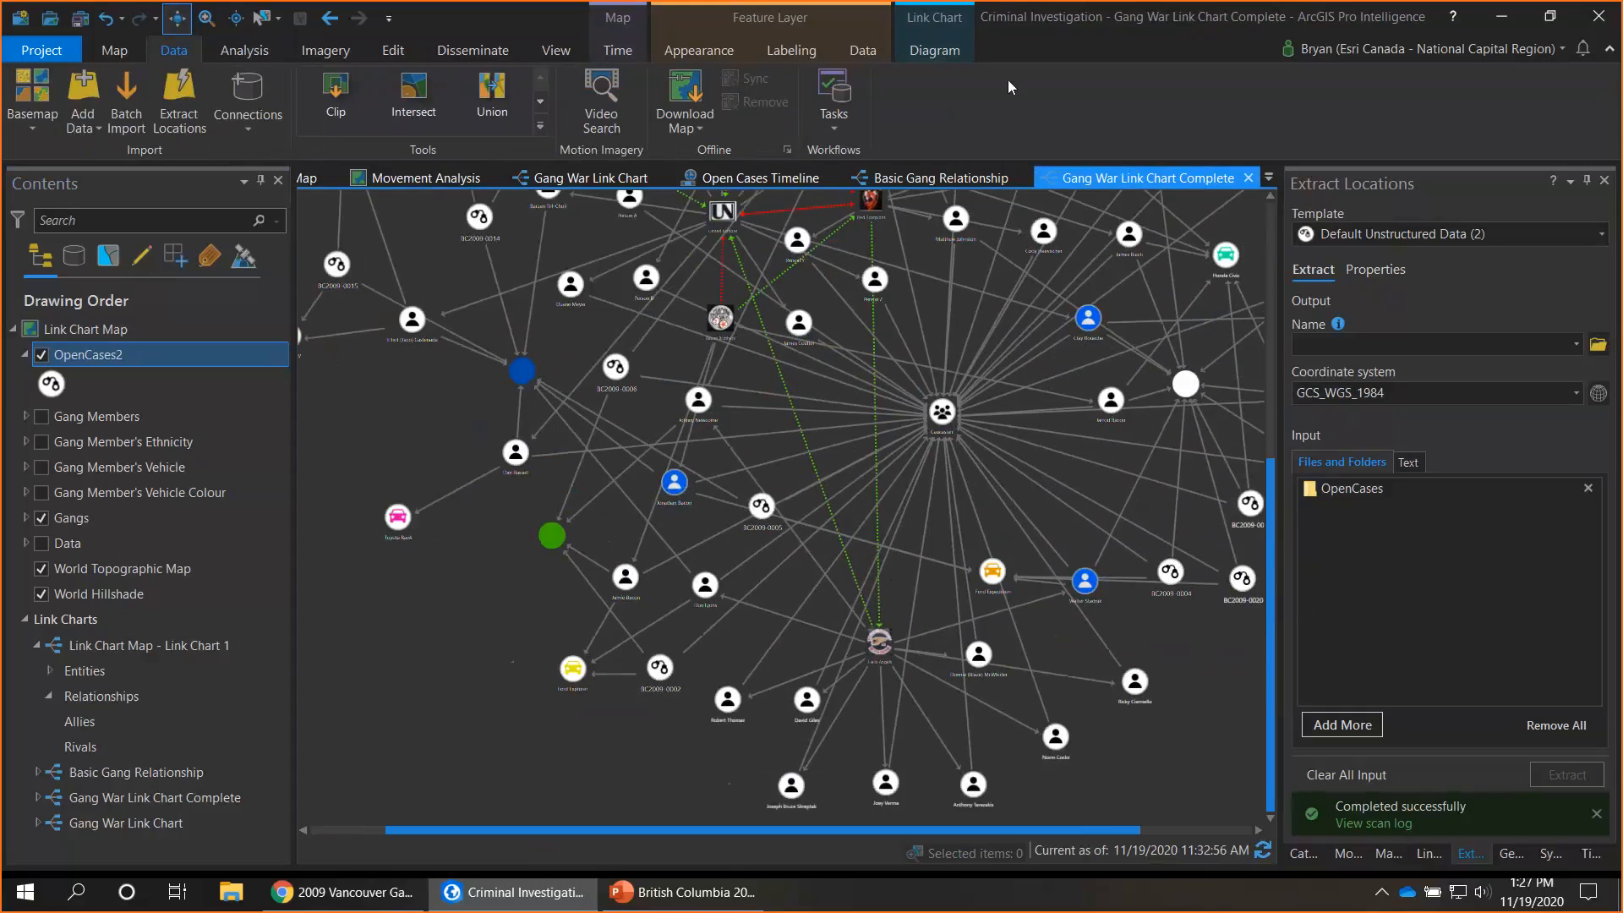
left_click(950, 54)
left_click_drag(678, 657, 733, 518)
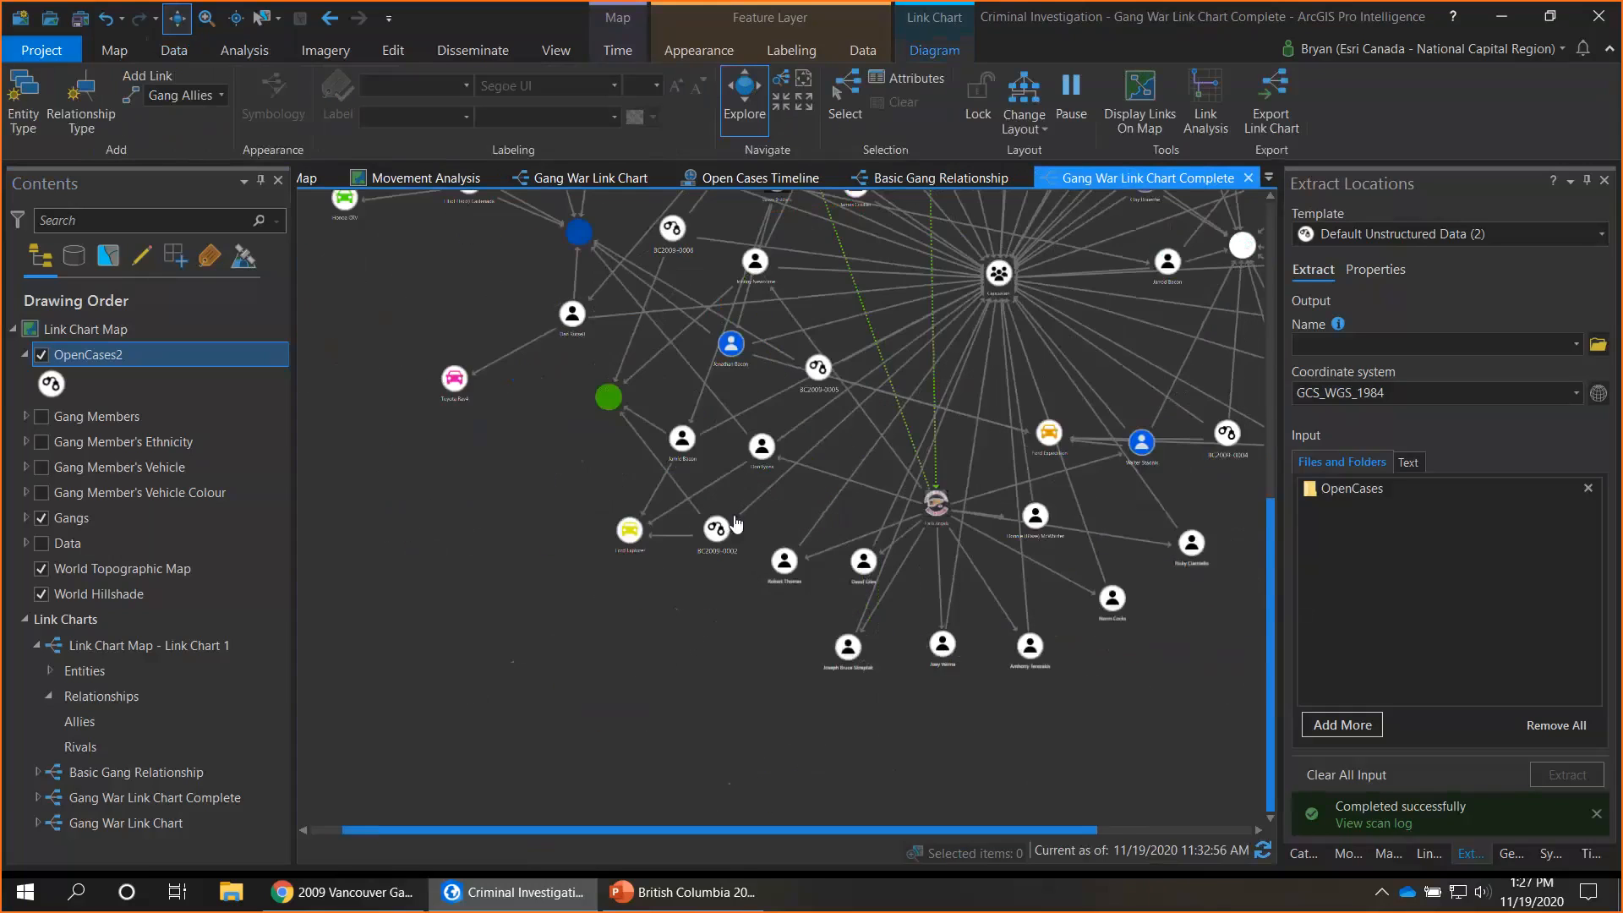
scroll(736, 524, "up", 2)
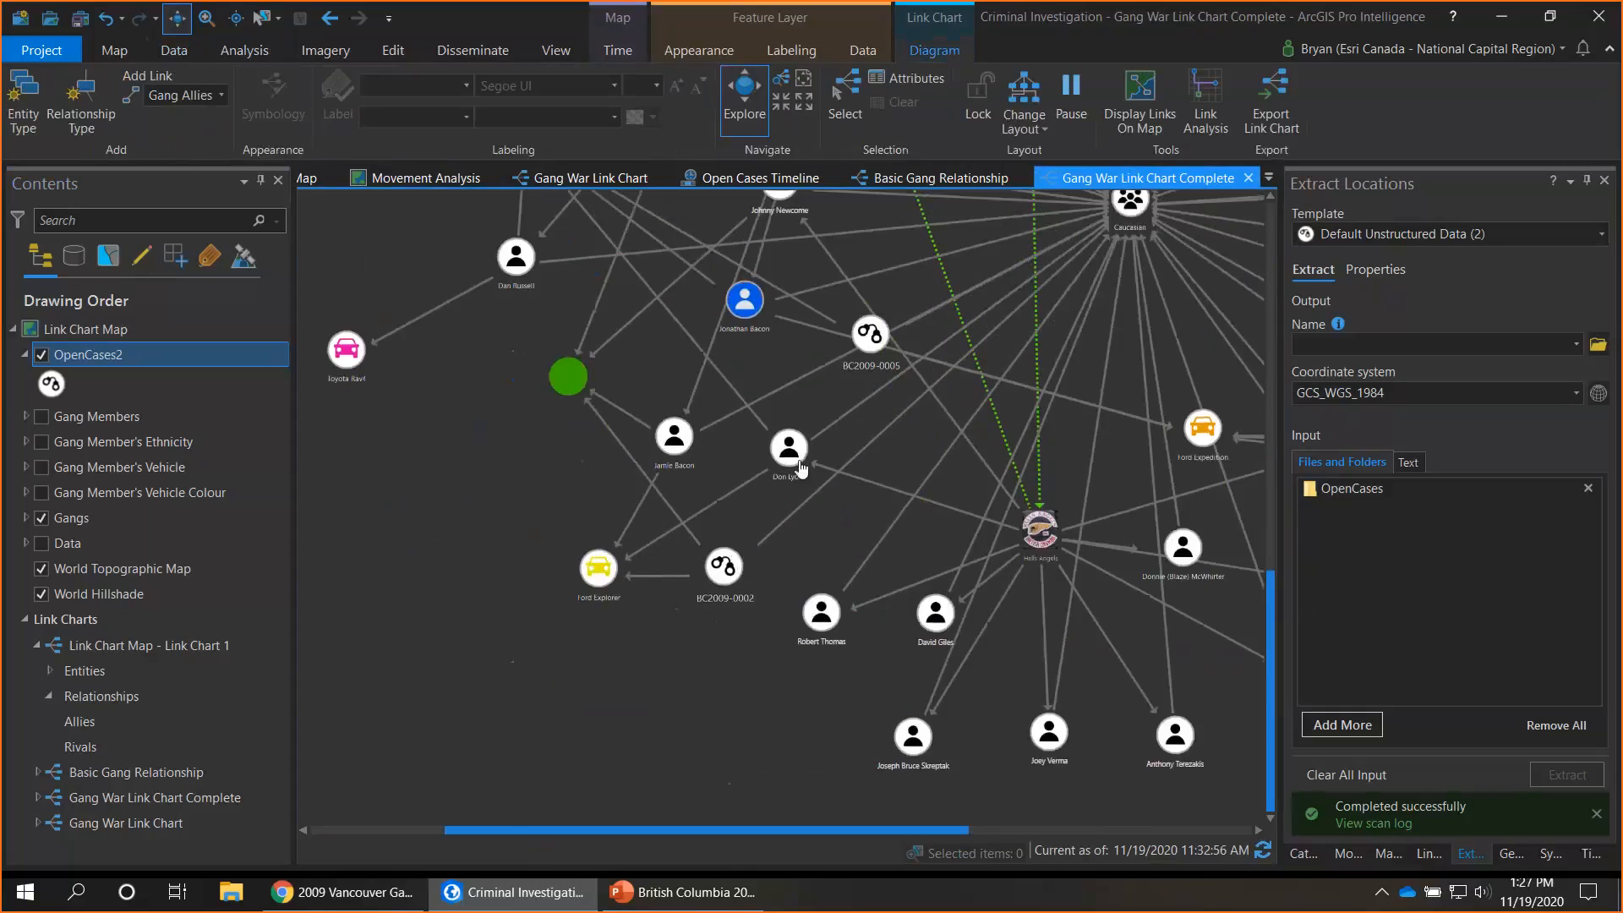
scroll(778, 422, "down", 5)
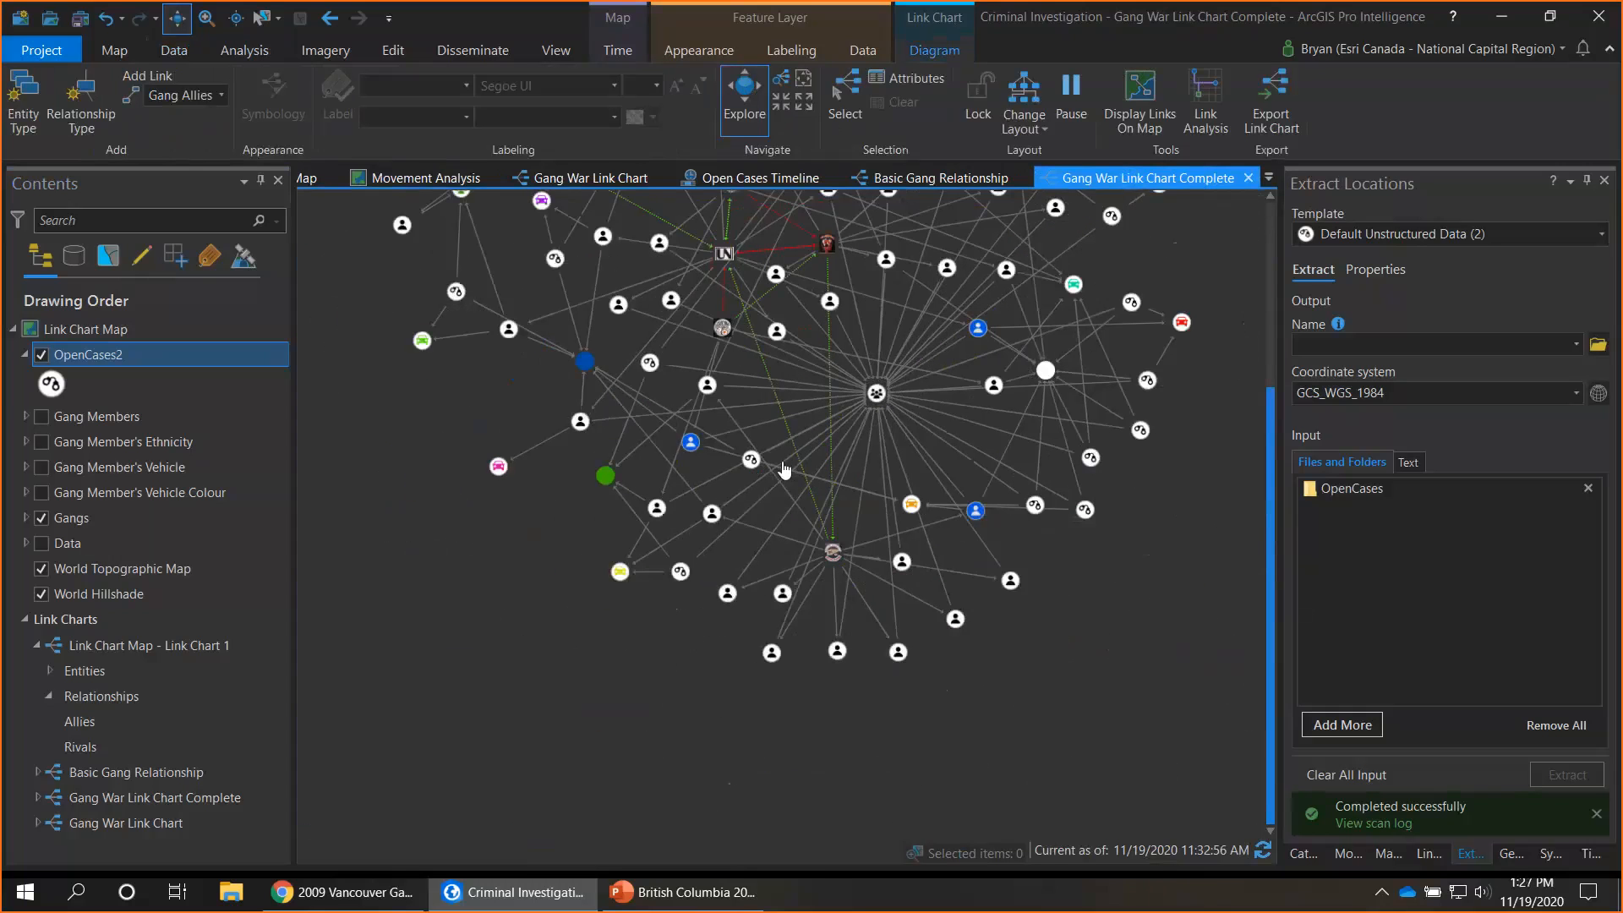
left_click_drag(772, 531, 832, 515)
scroll(732, 567, "up", 5)
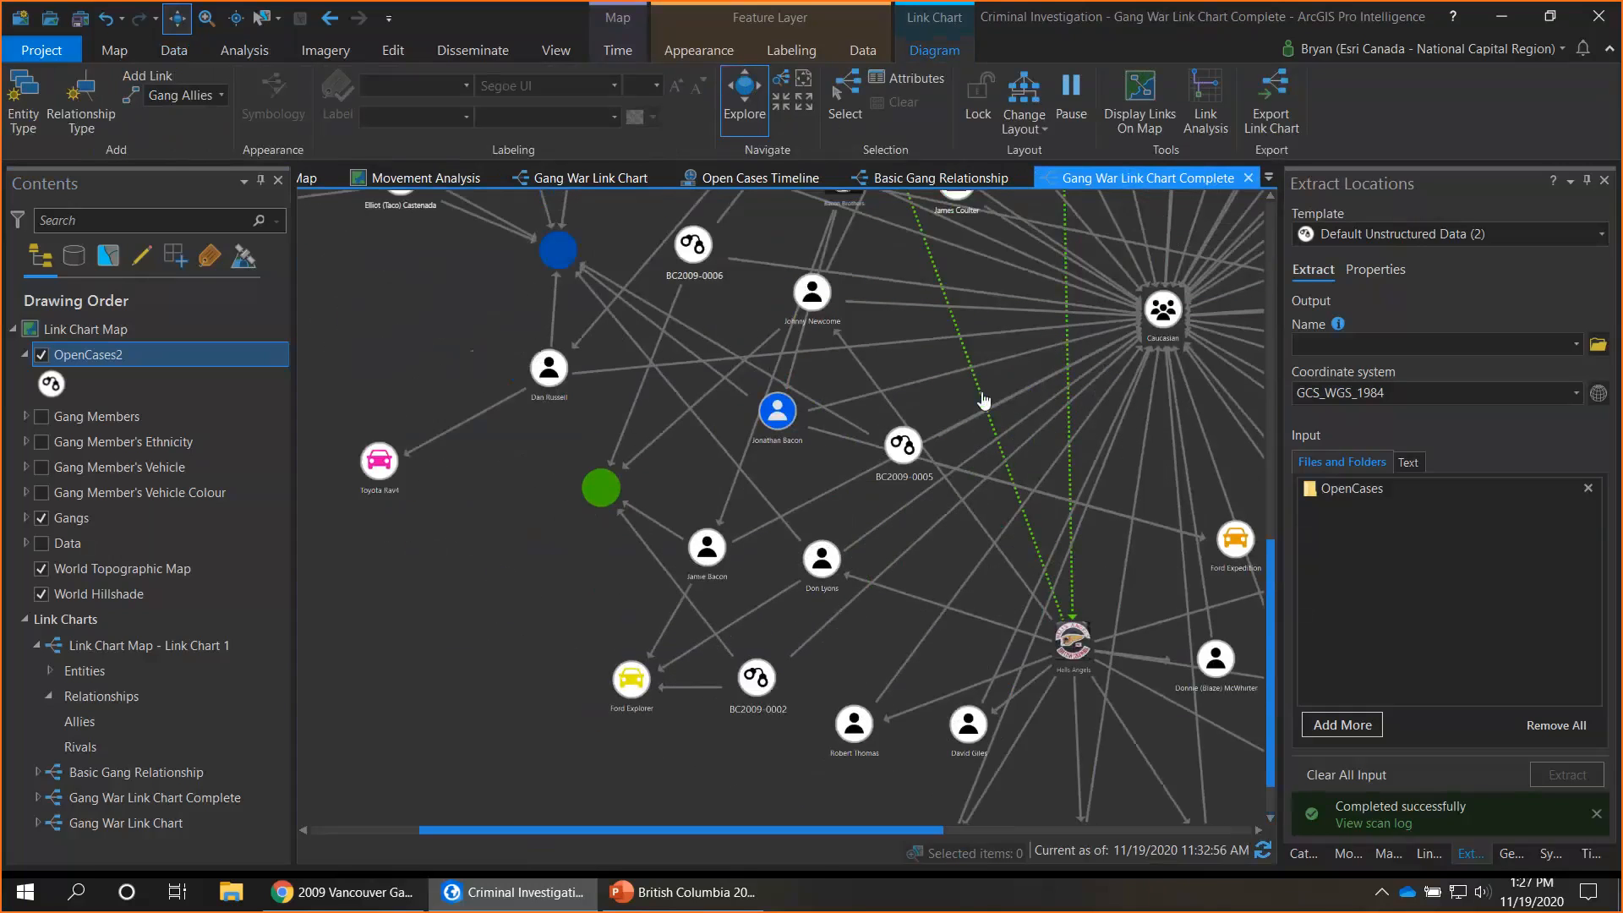
Run a Neighborhood link analysis in all directions at distance 1, with case node BC2009-0002 as the source
left_click(1211, 116)
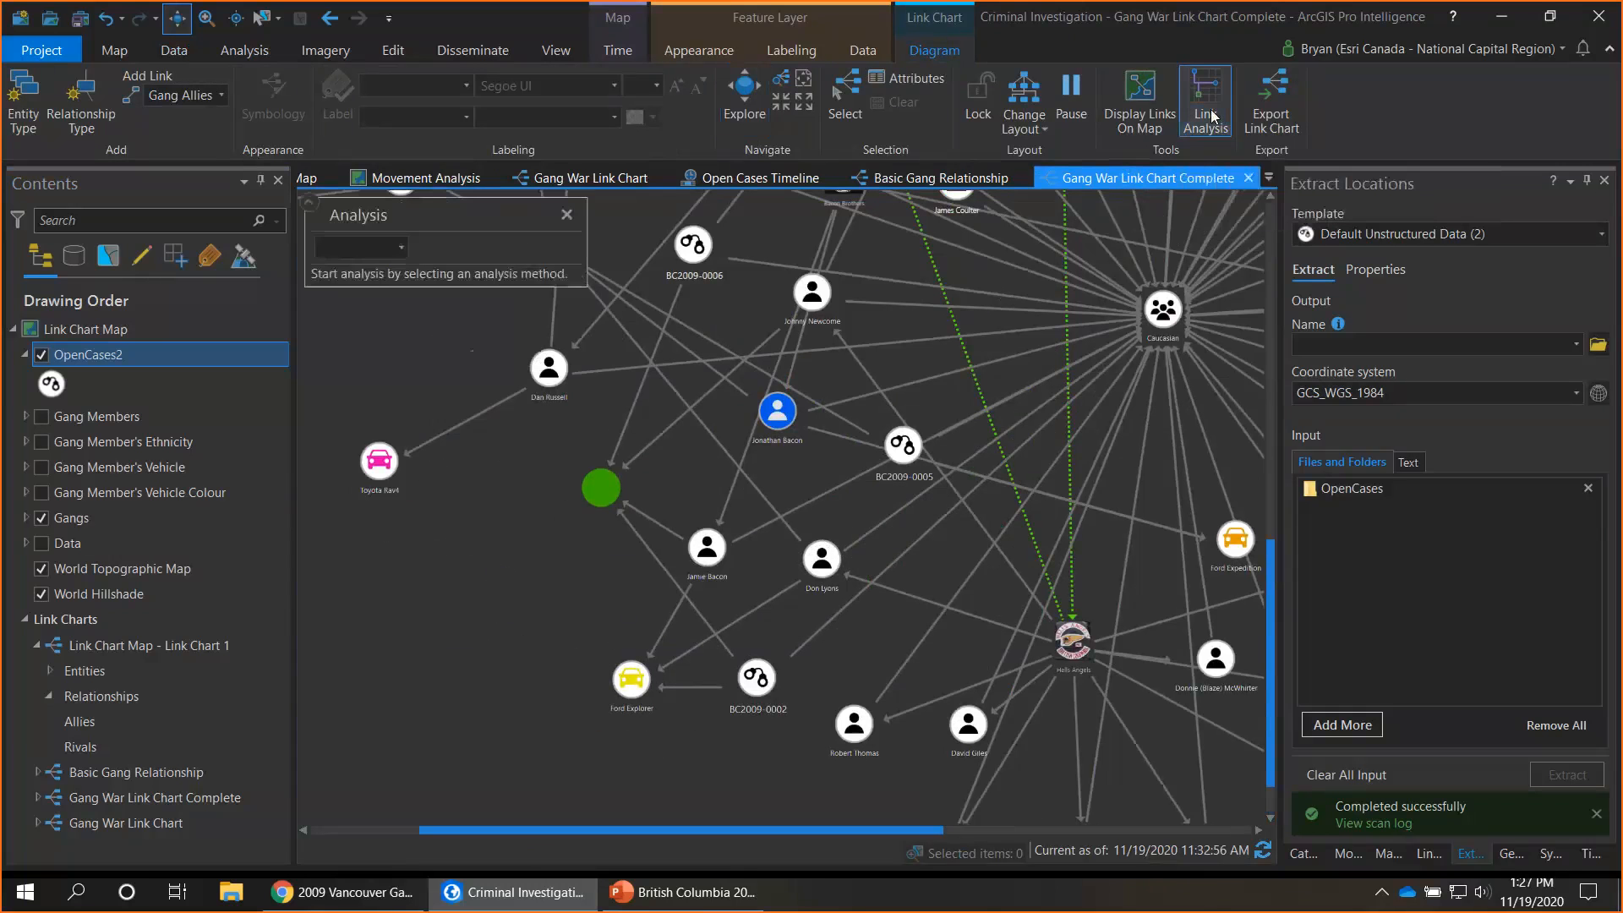
left_click(402, 249)
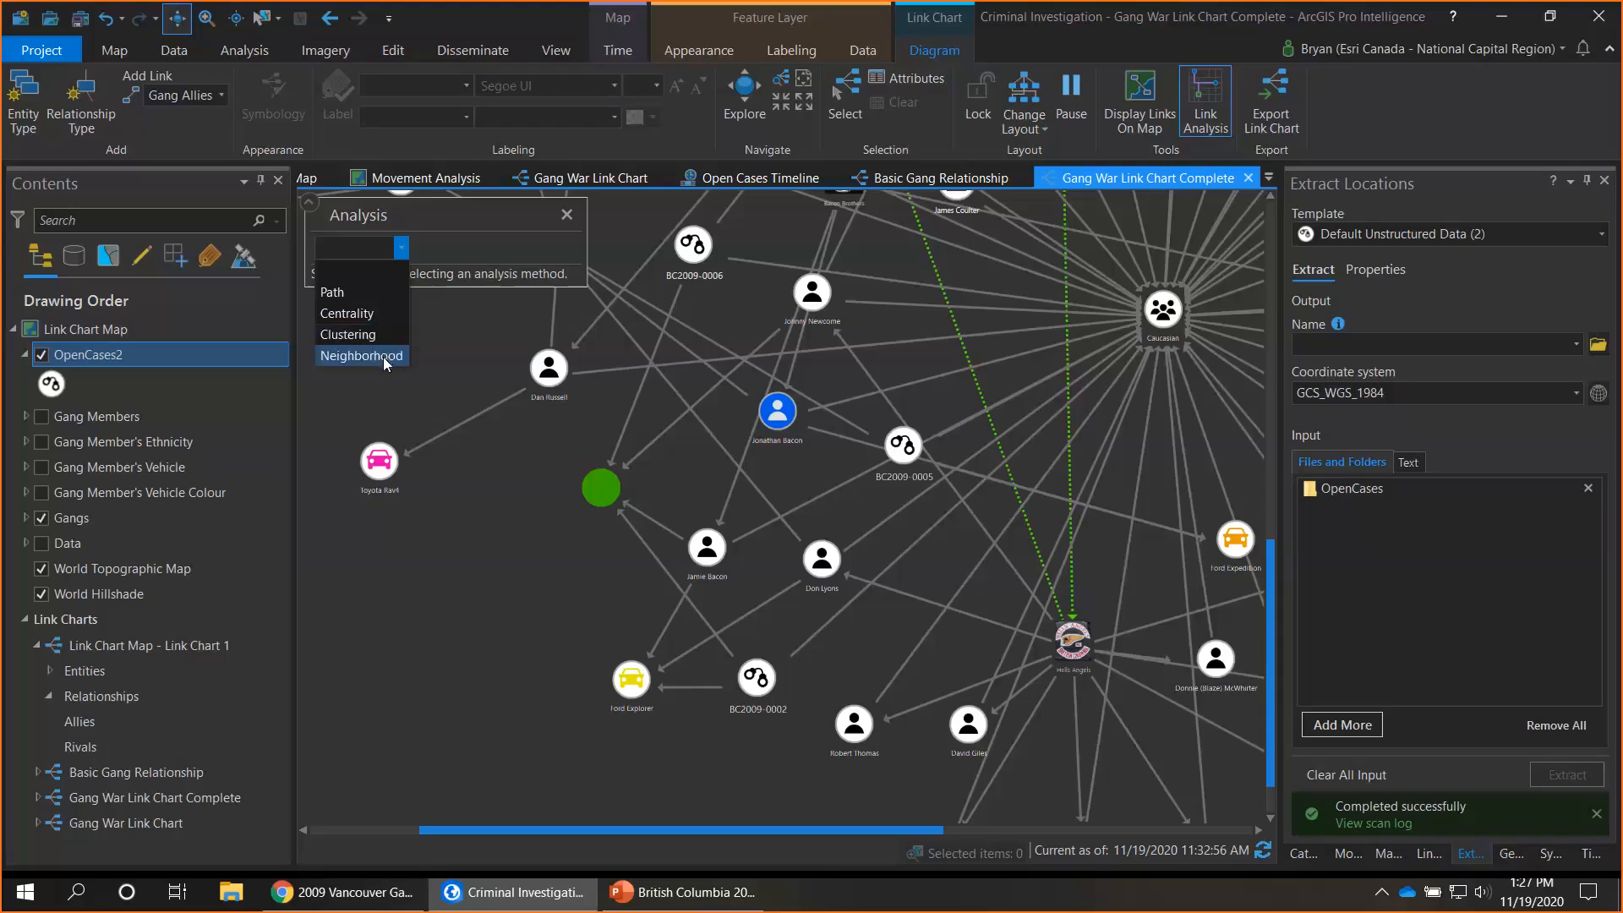
left_click(383, 355)
scroll(758, 498, "down", 3)
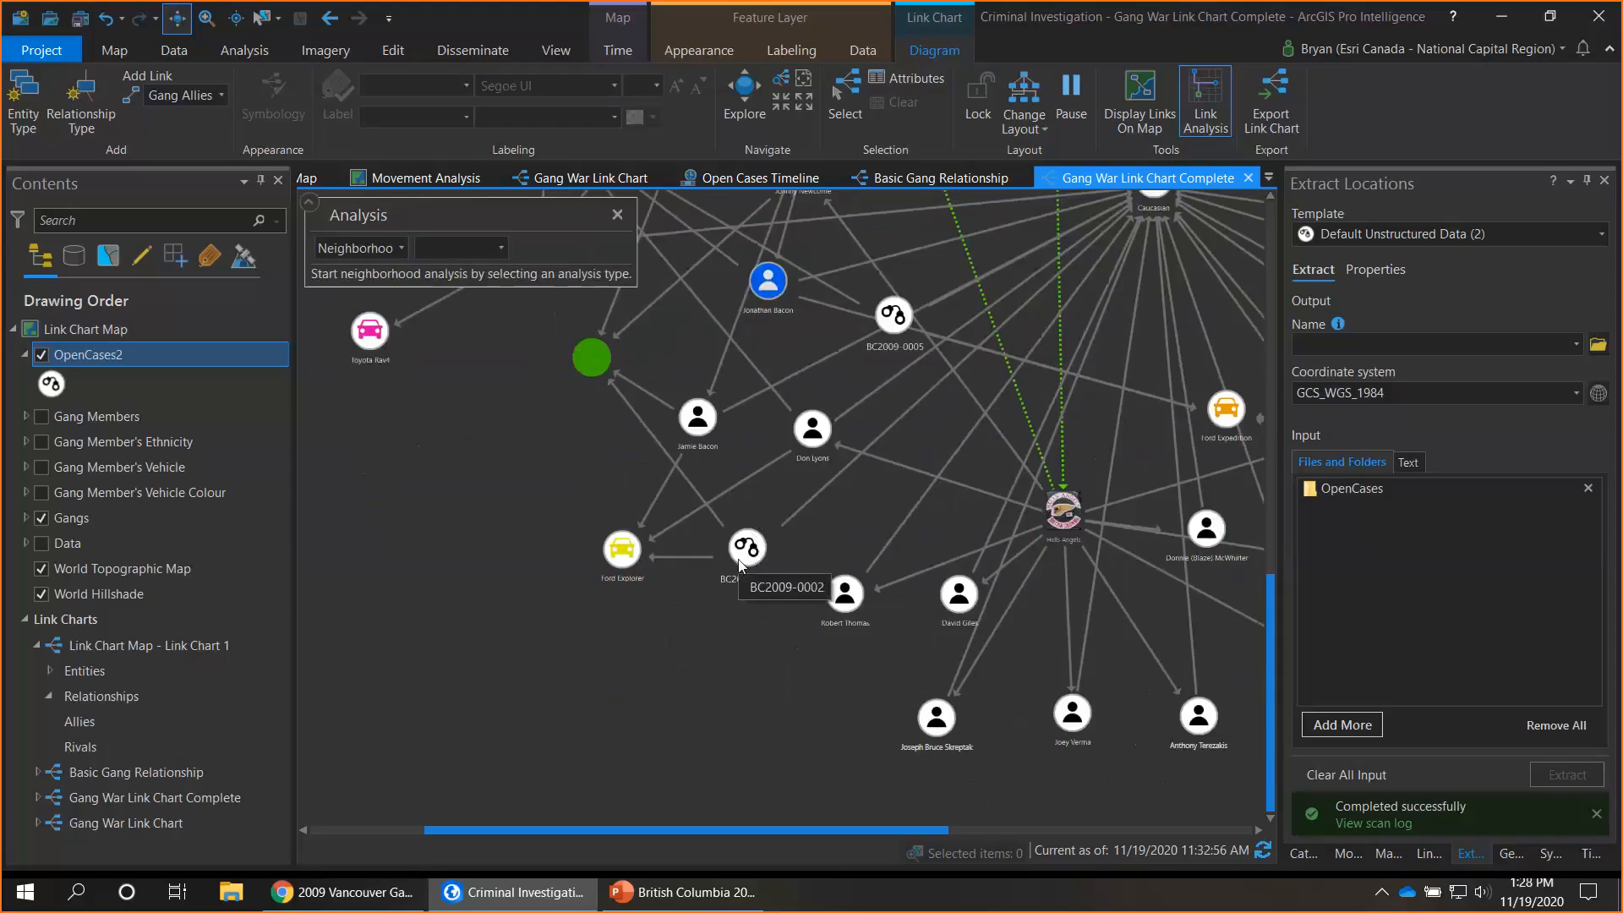
left_click(502, 248)
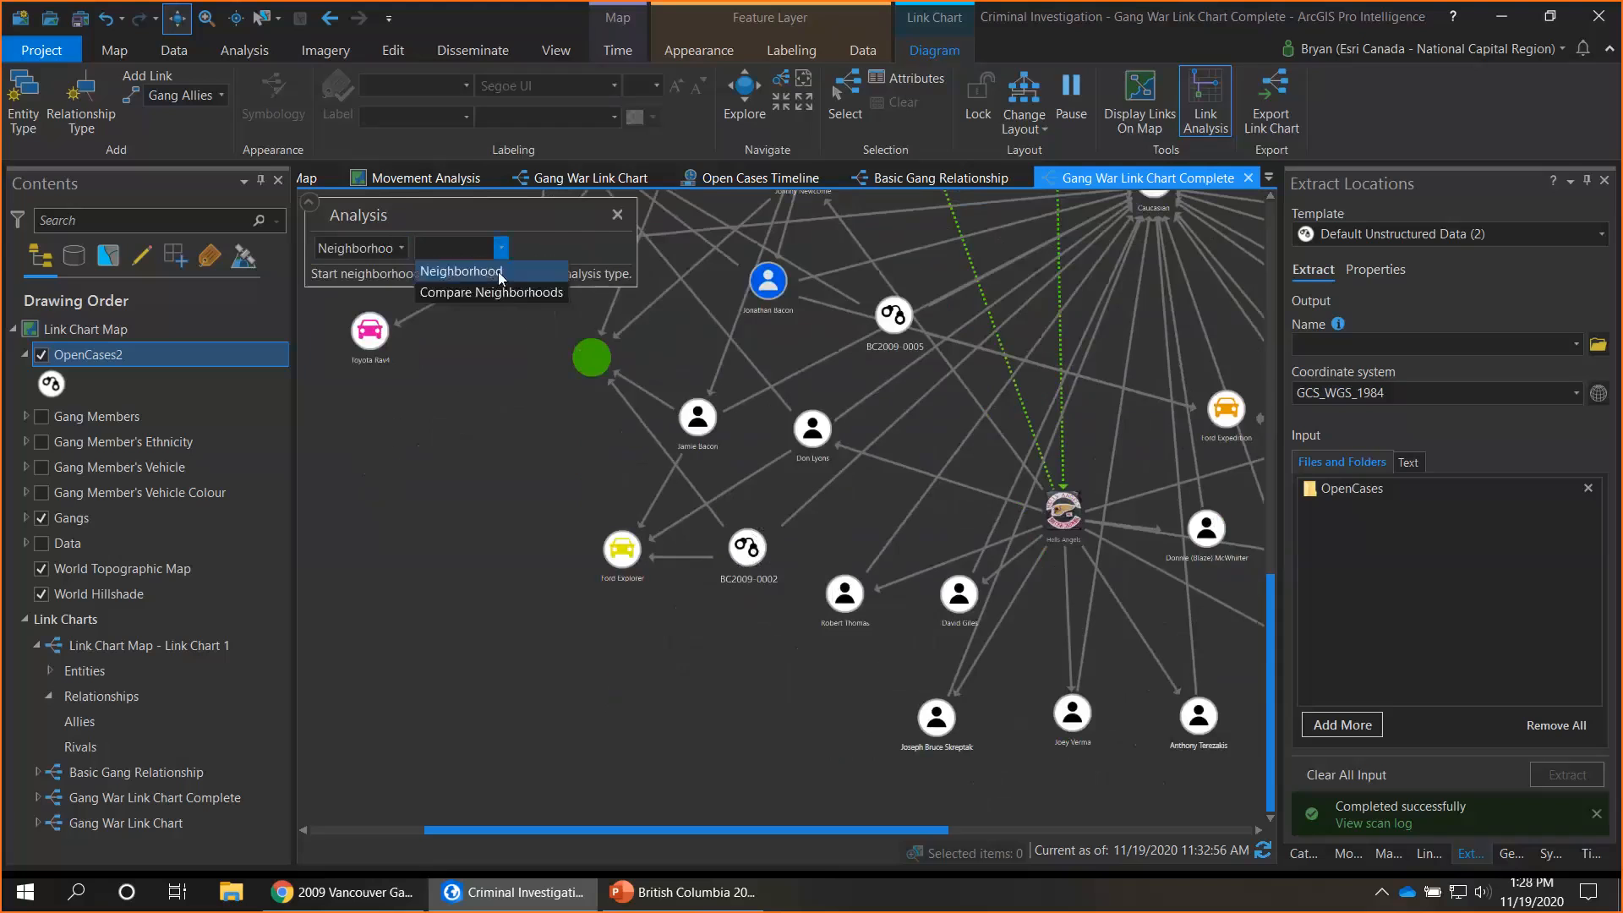
left_click(499, 272)
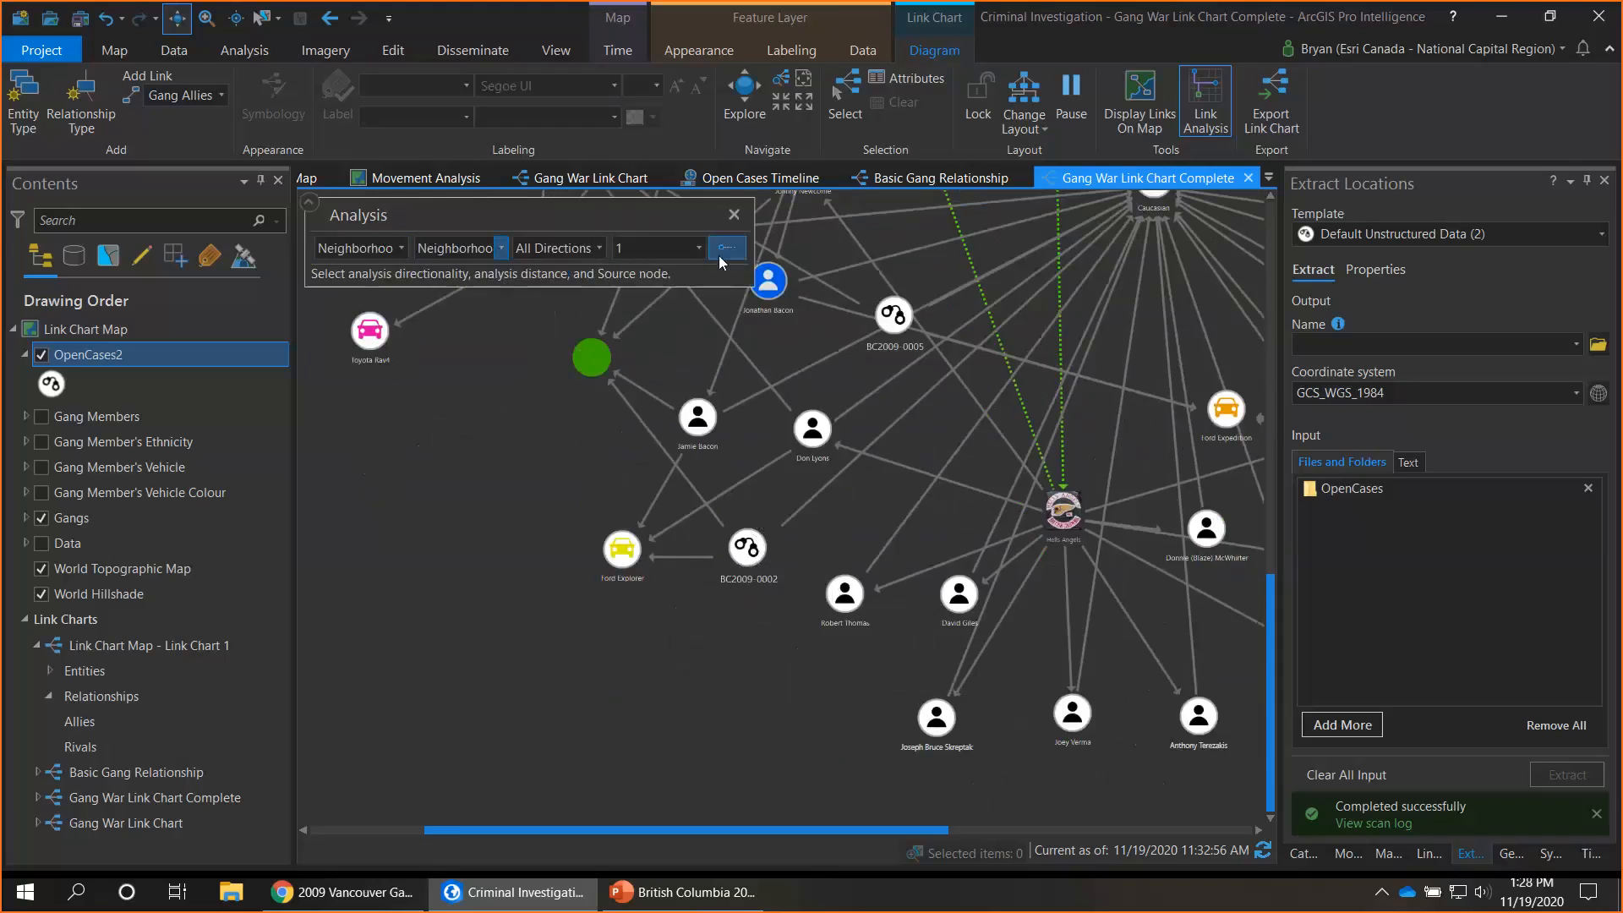
left_click(726, 248)
left_click(742, 551)
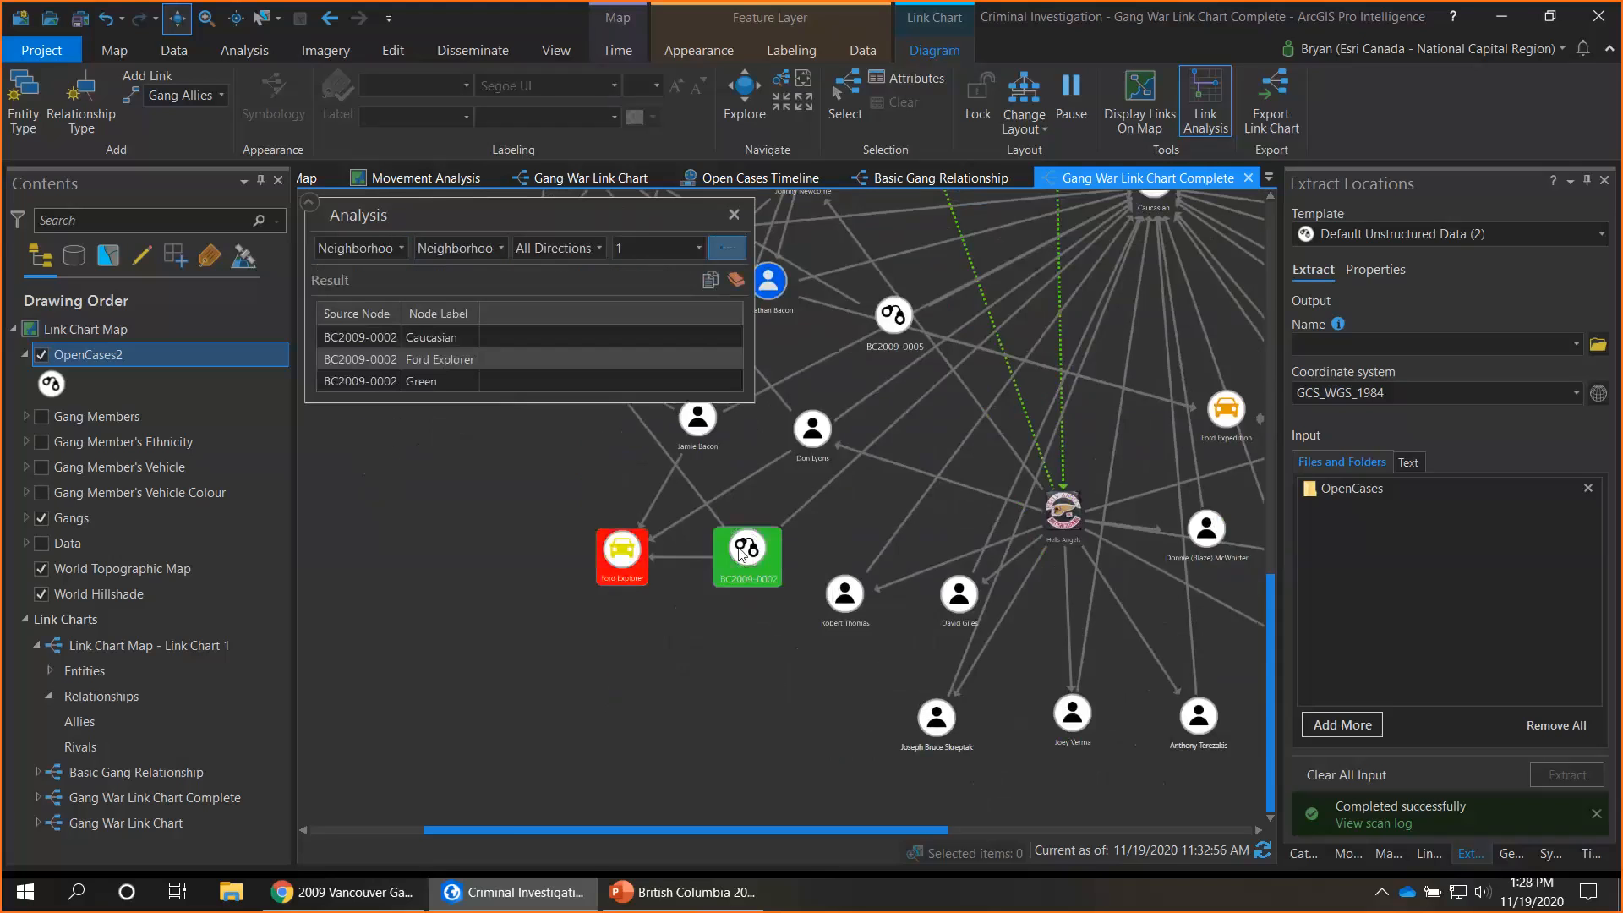
Inspect the Caucasian, Ford Explorer and Green results of the neighborhood analysis and locate their highlighted nodes on the chart
left_click(464, 338)
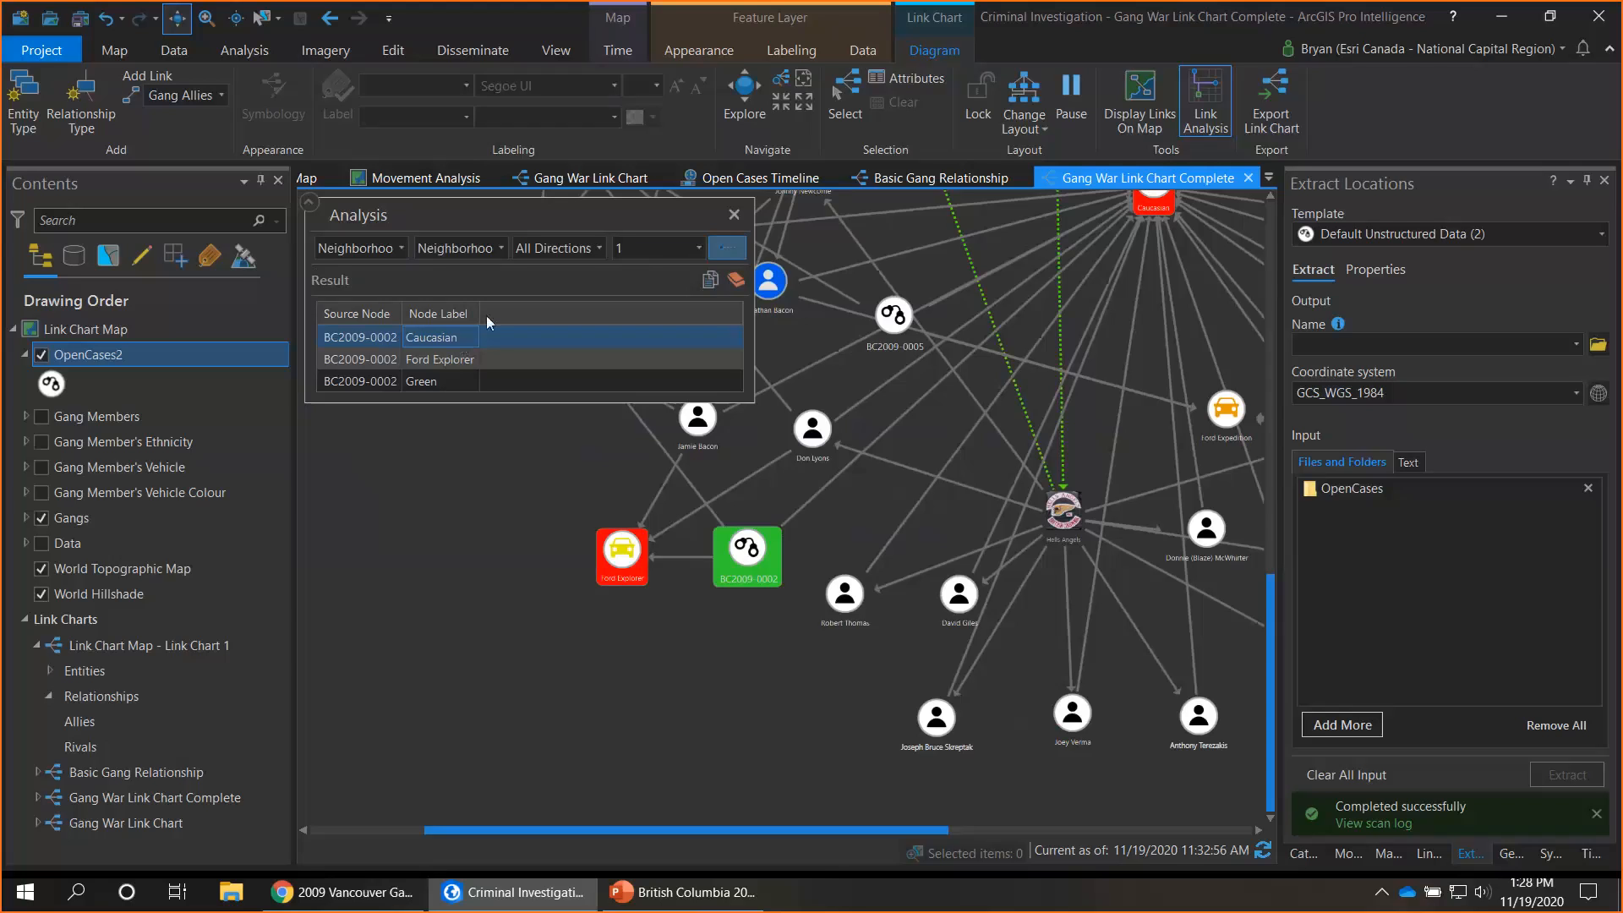
left_click(460, 363)
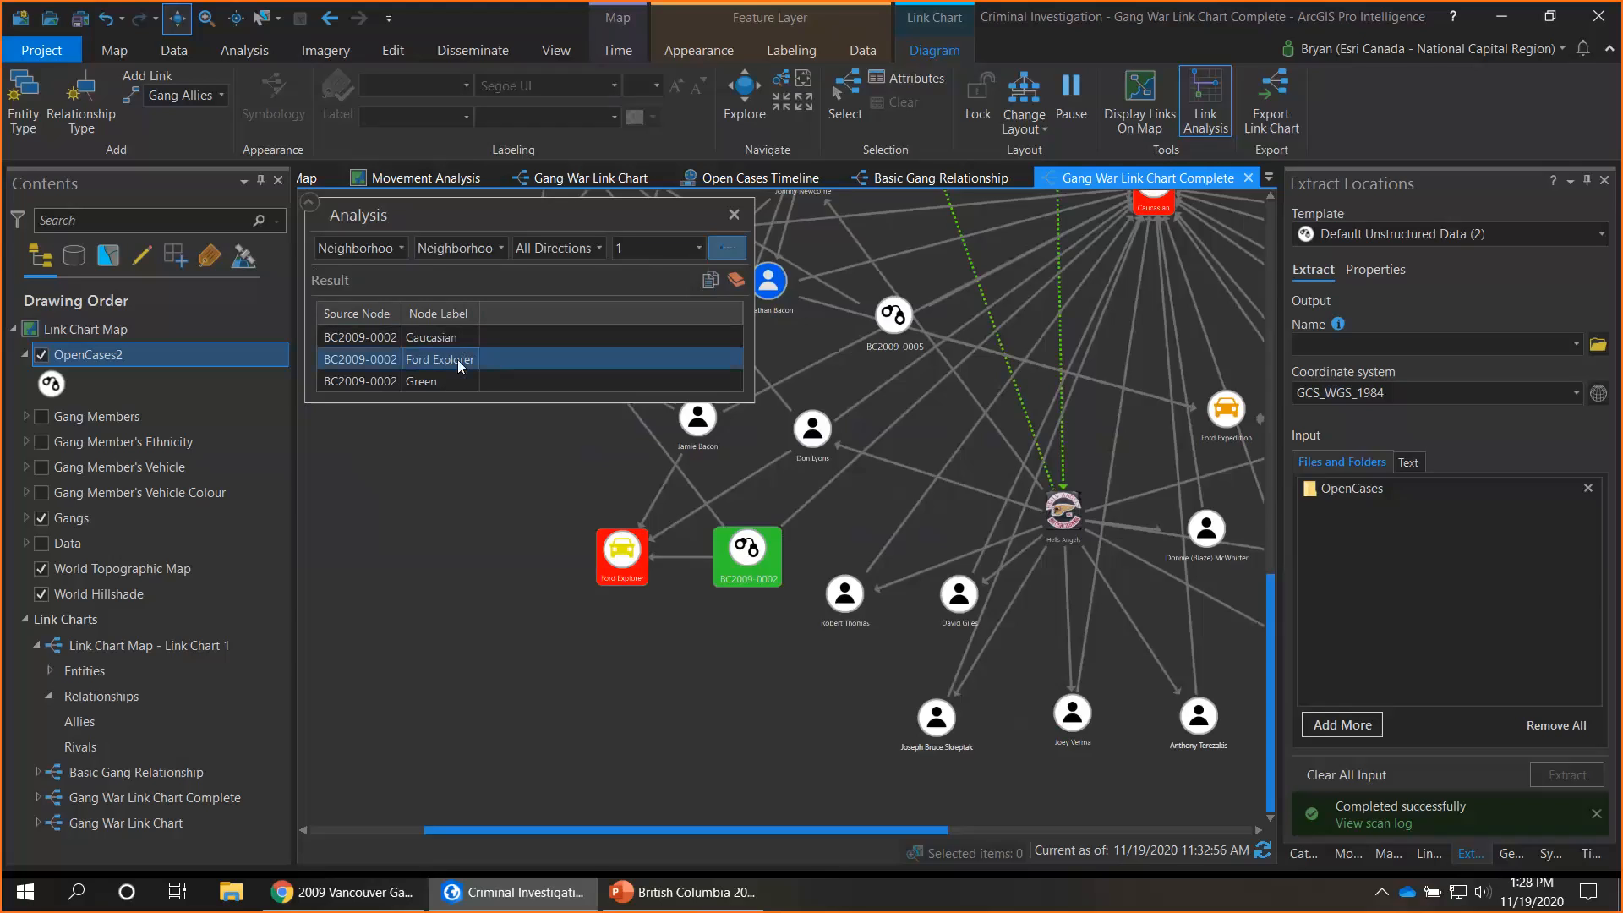
left_click(453, 382)
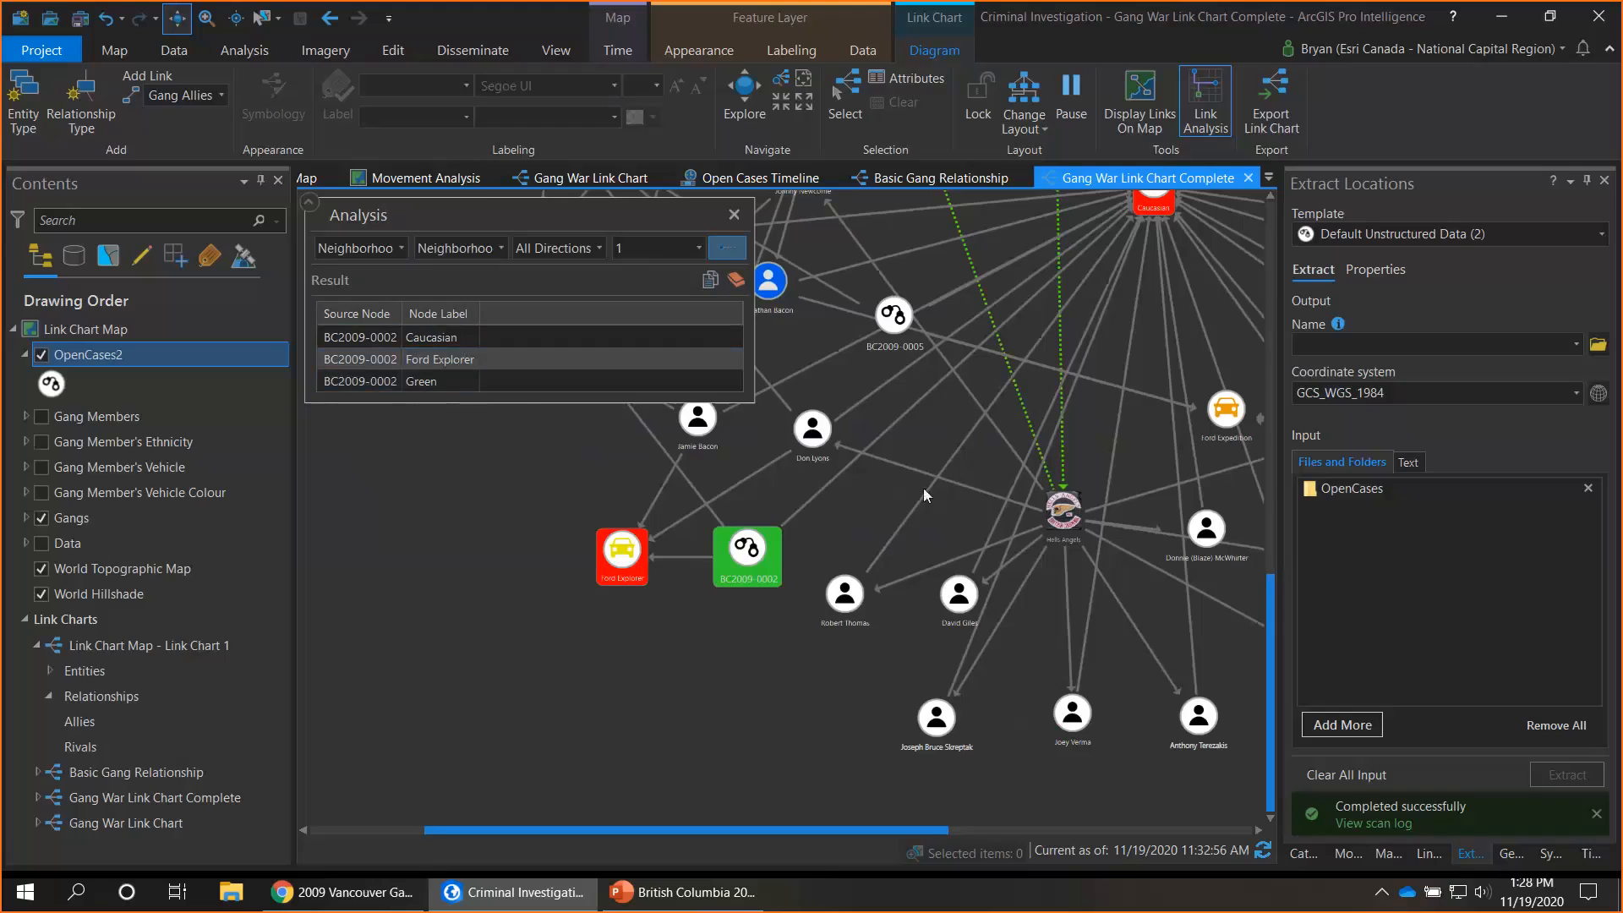
left_click_drag(923, 489, 986, 605)
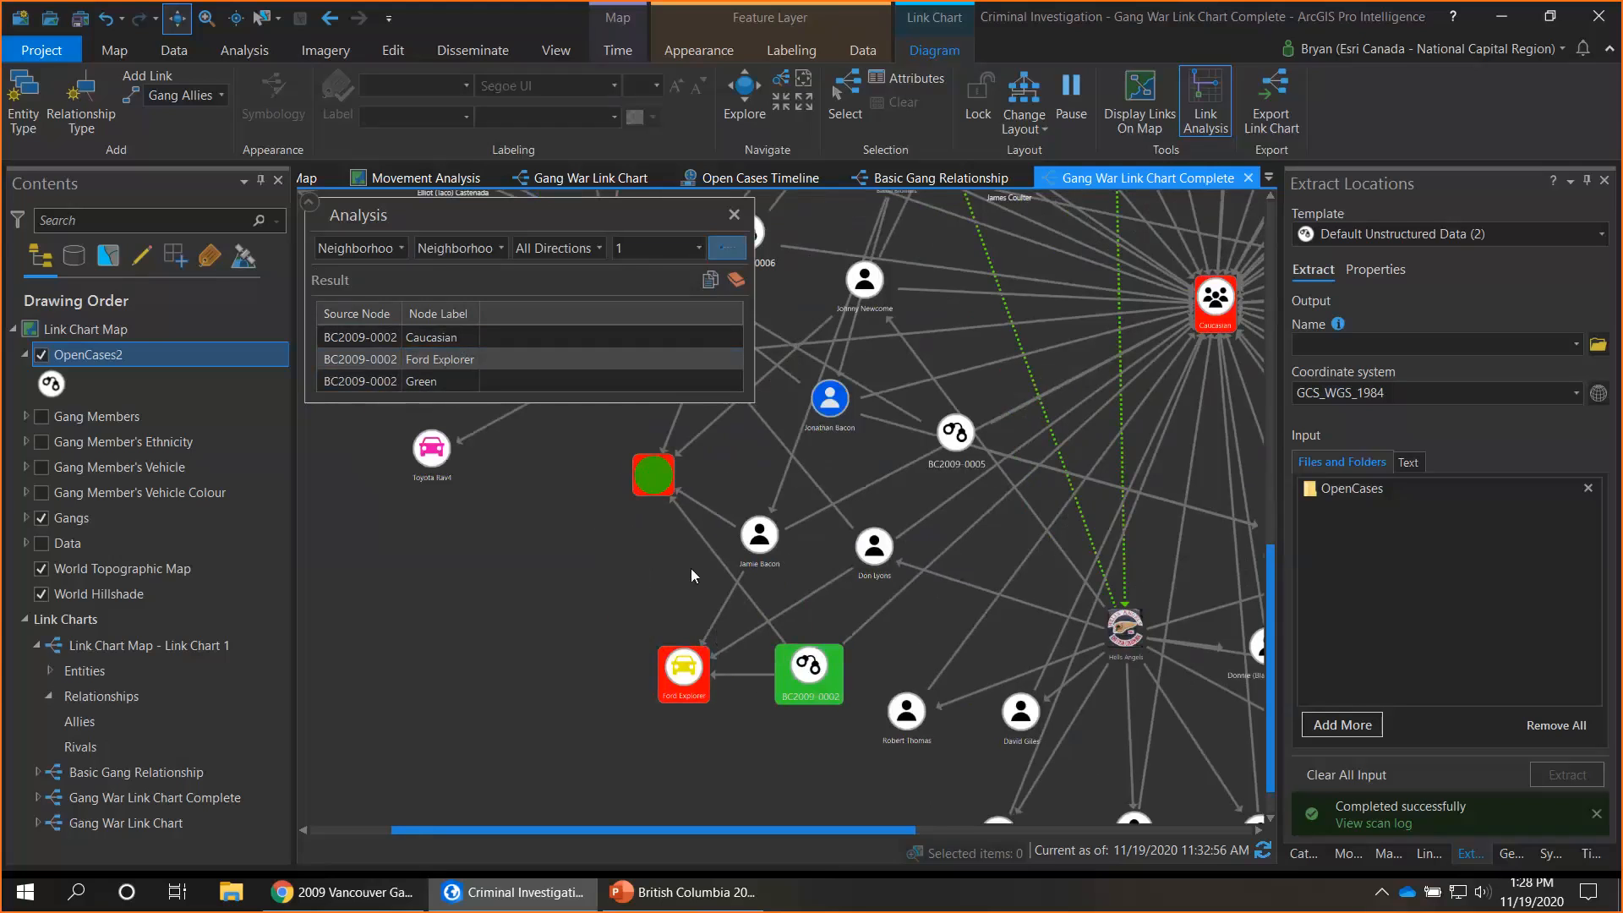
Rerun the neighborhood analysis from BC2009-0002 with two degrees of separation and review the listed people and cases
left_click(700, 250)
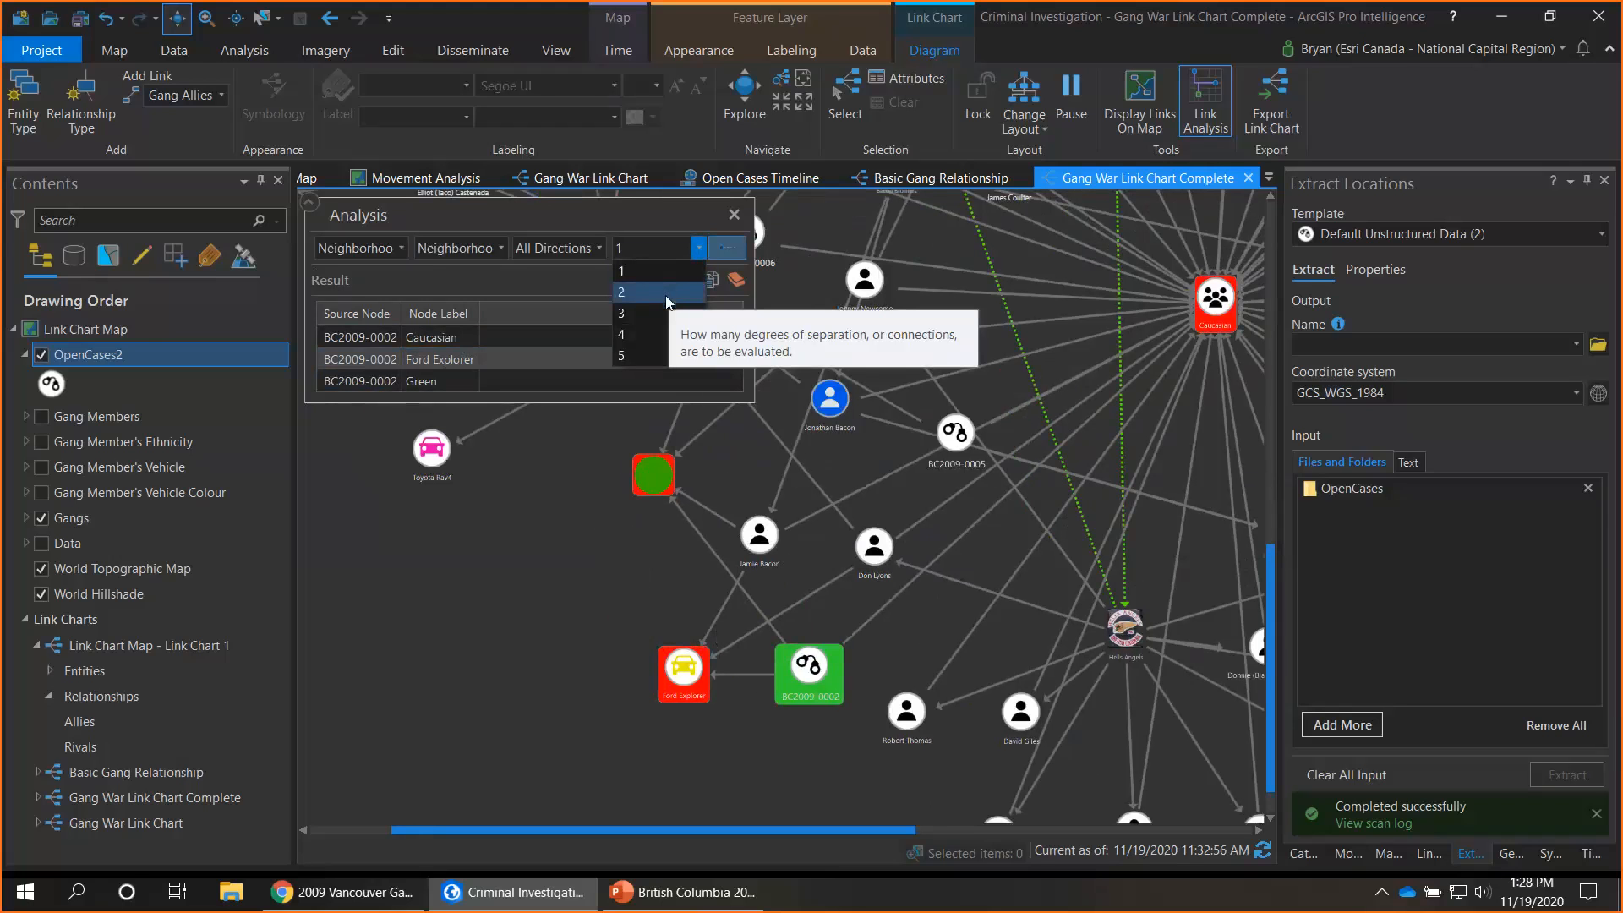
left_click(668, 296)
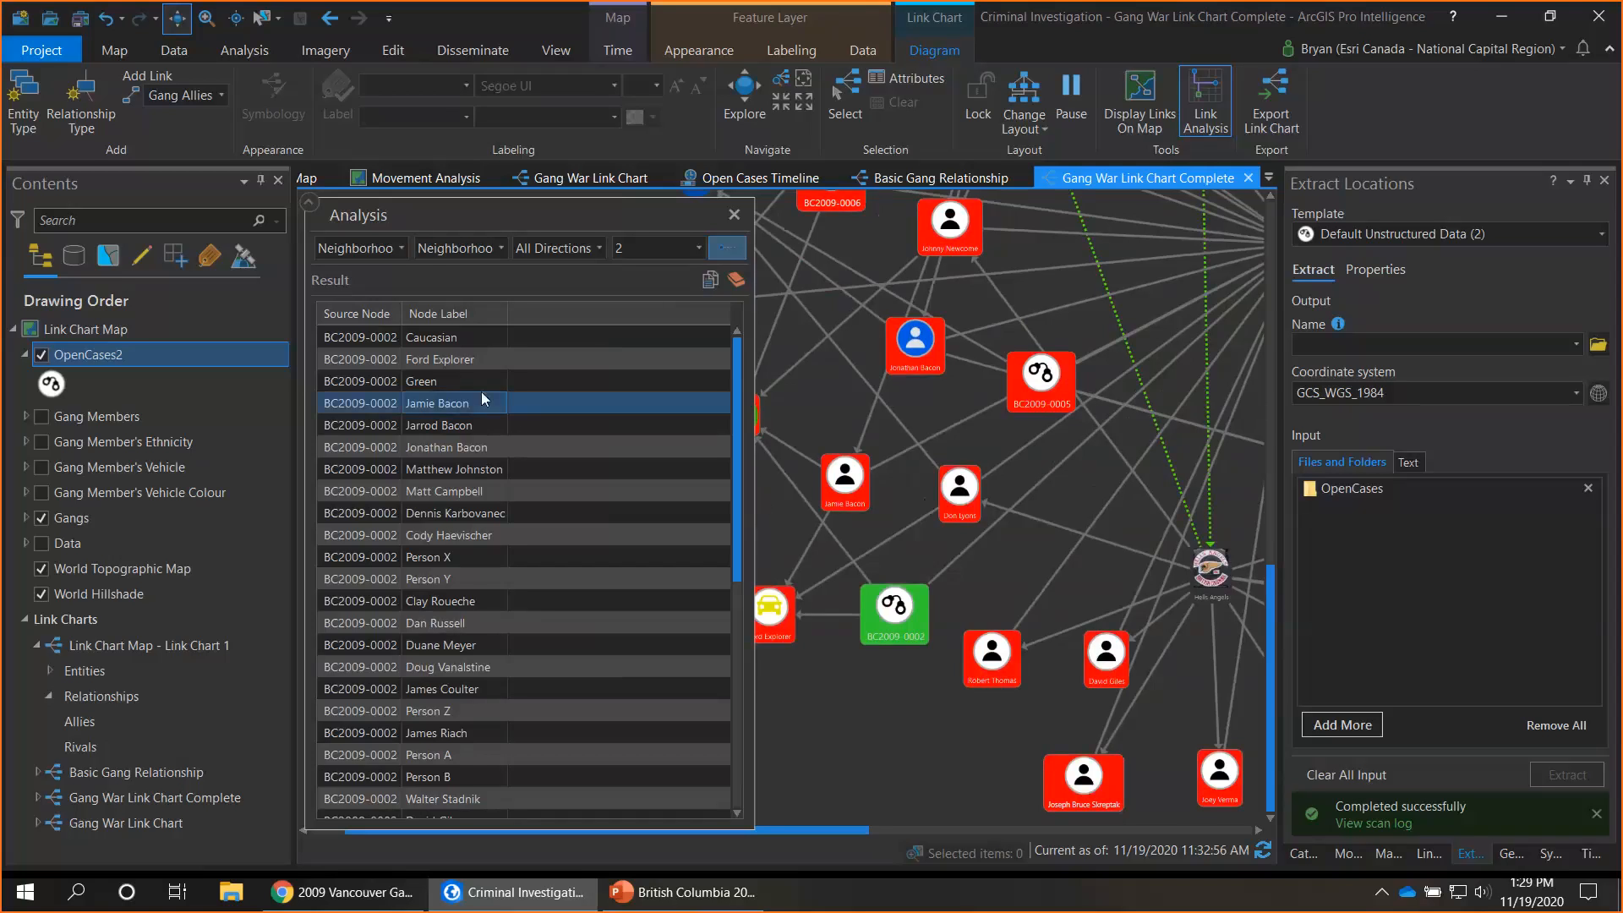
left_click(475, 424)
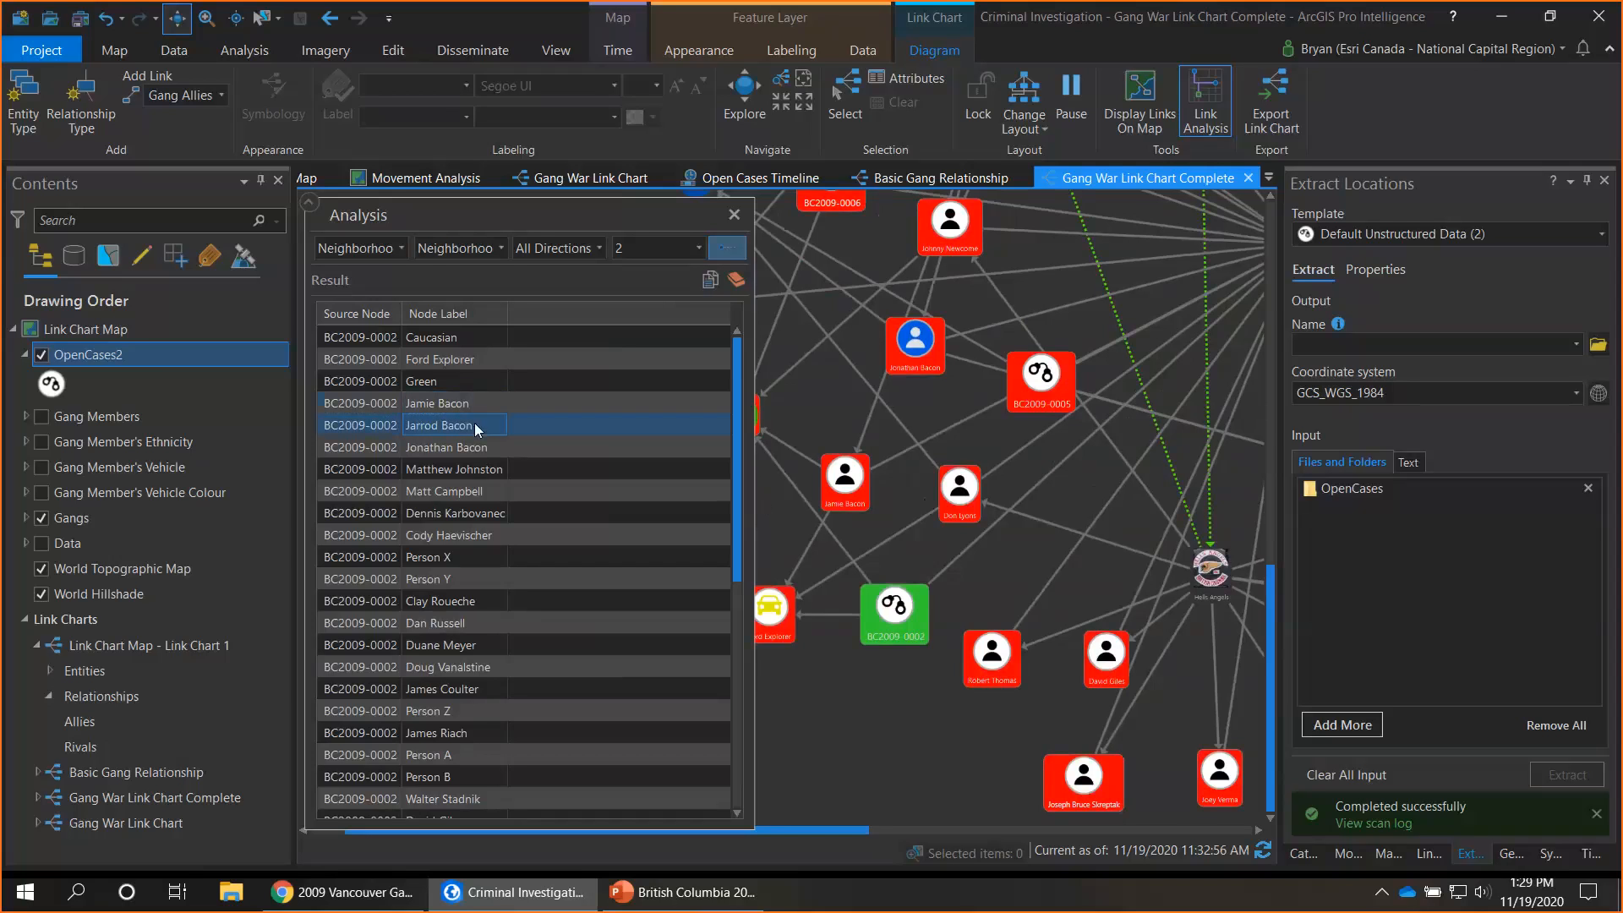
left_click(460, 470)
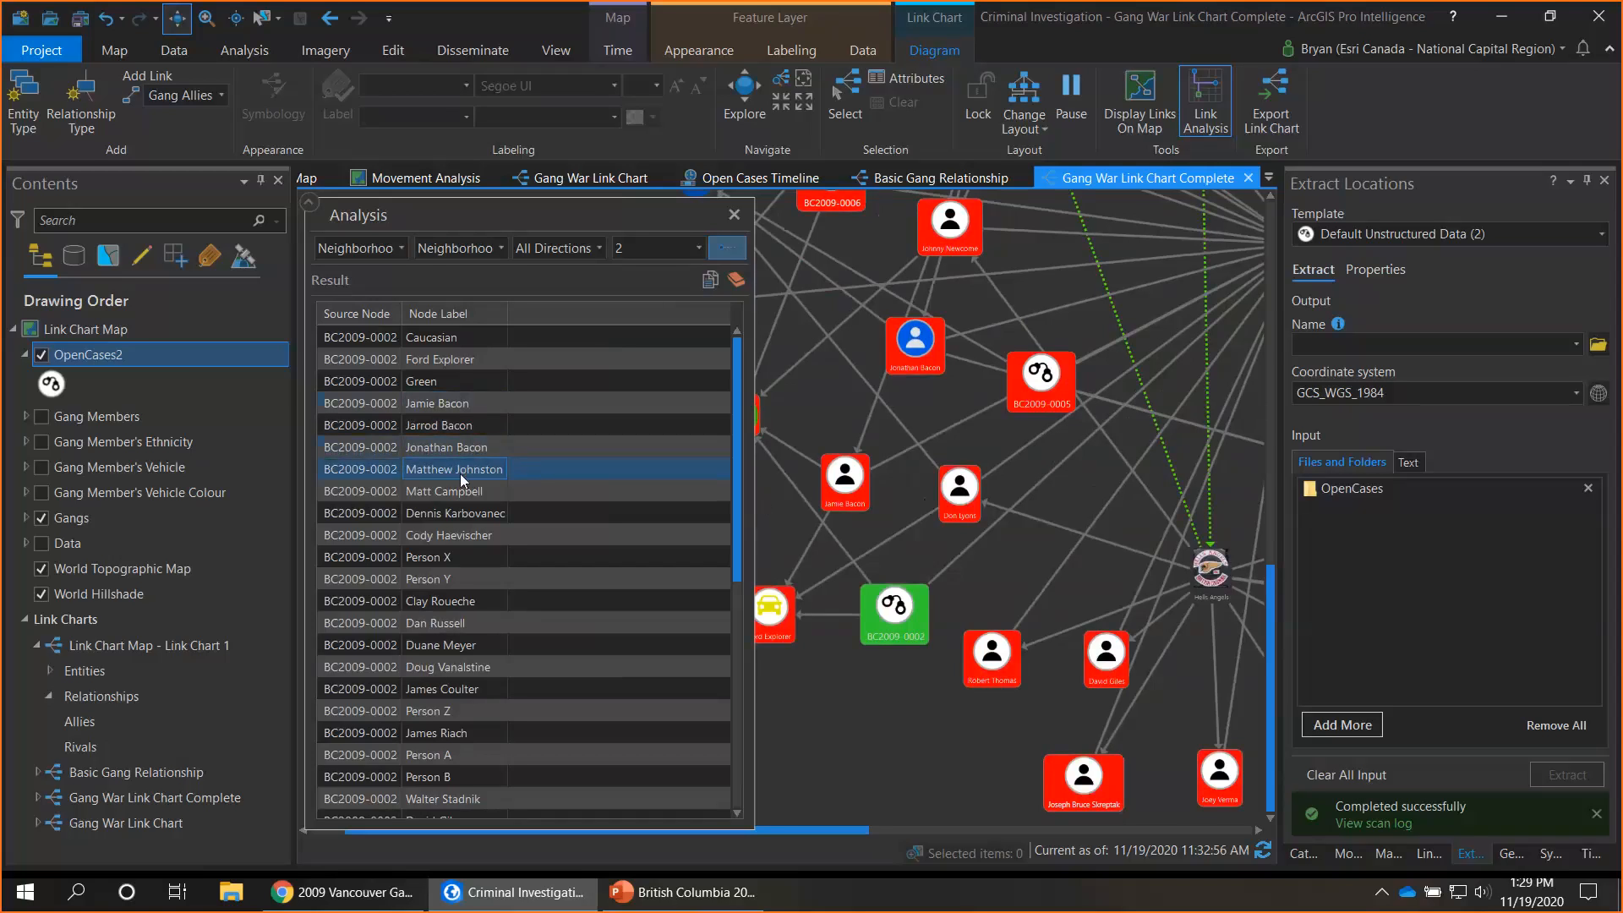
scroll(459, 499, "down", 6)
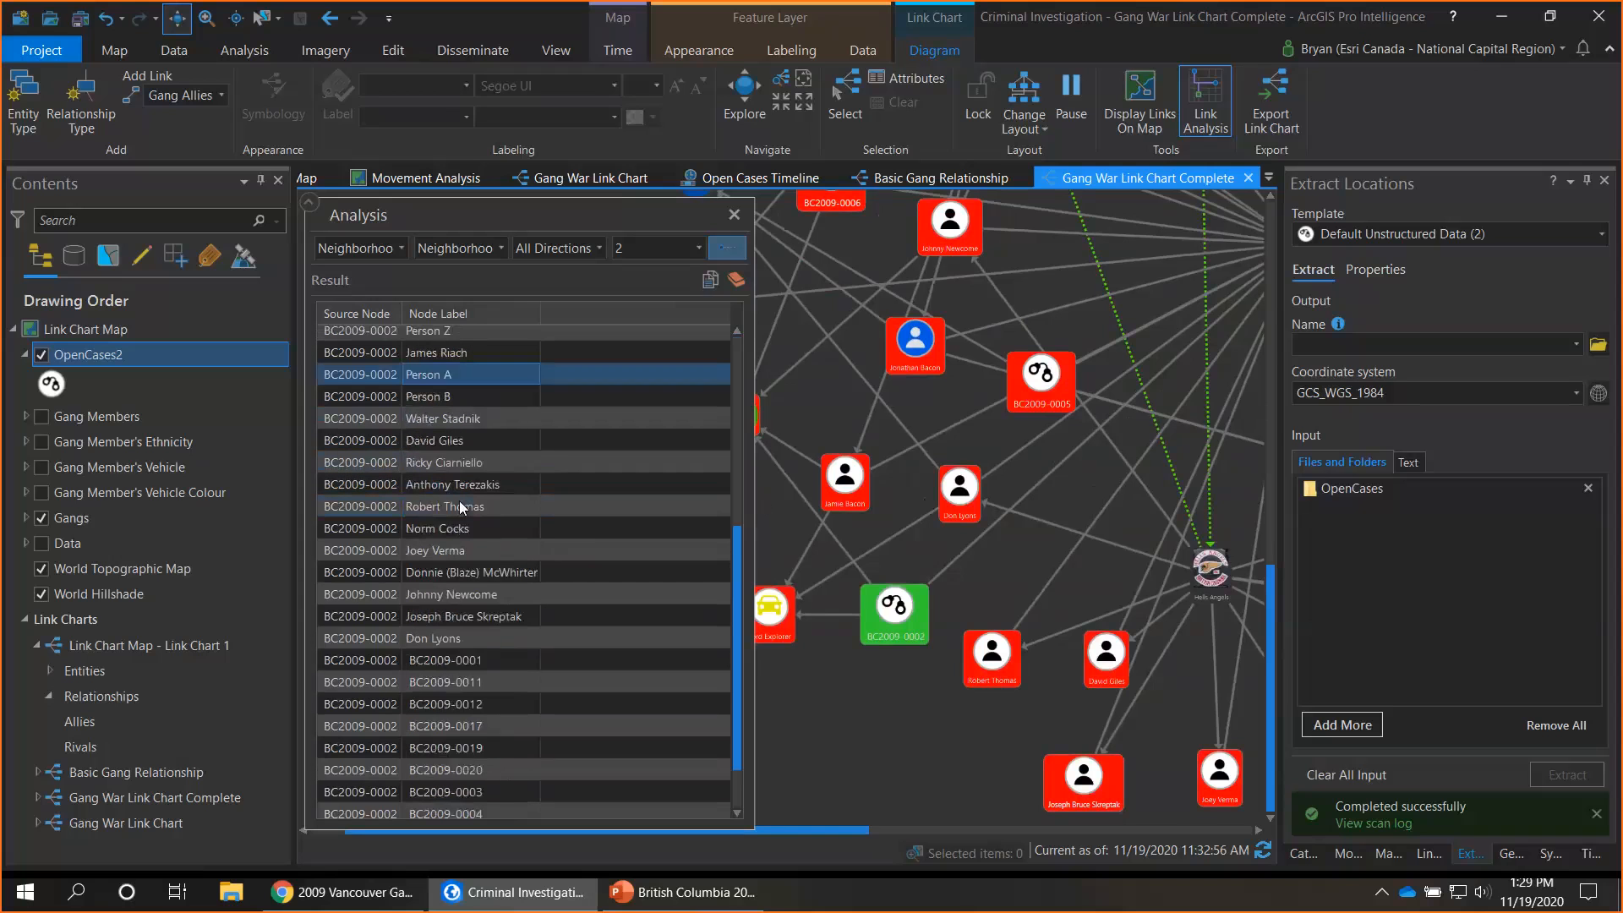
left_click(459, 505)
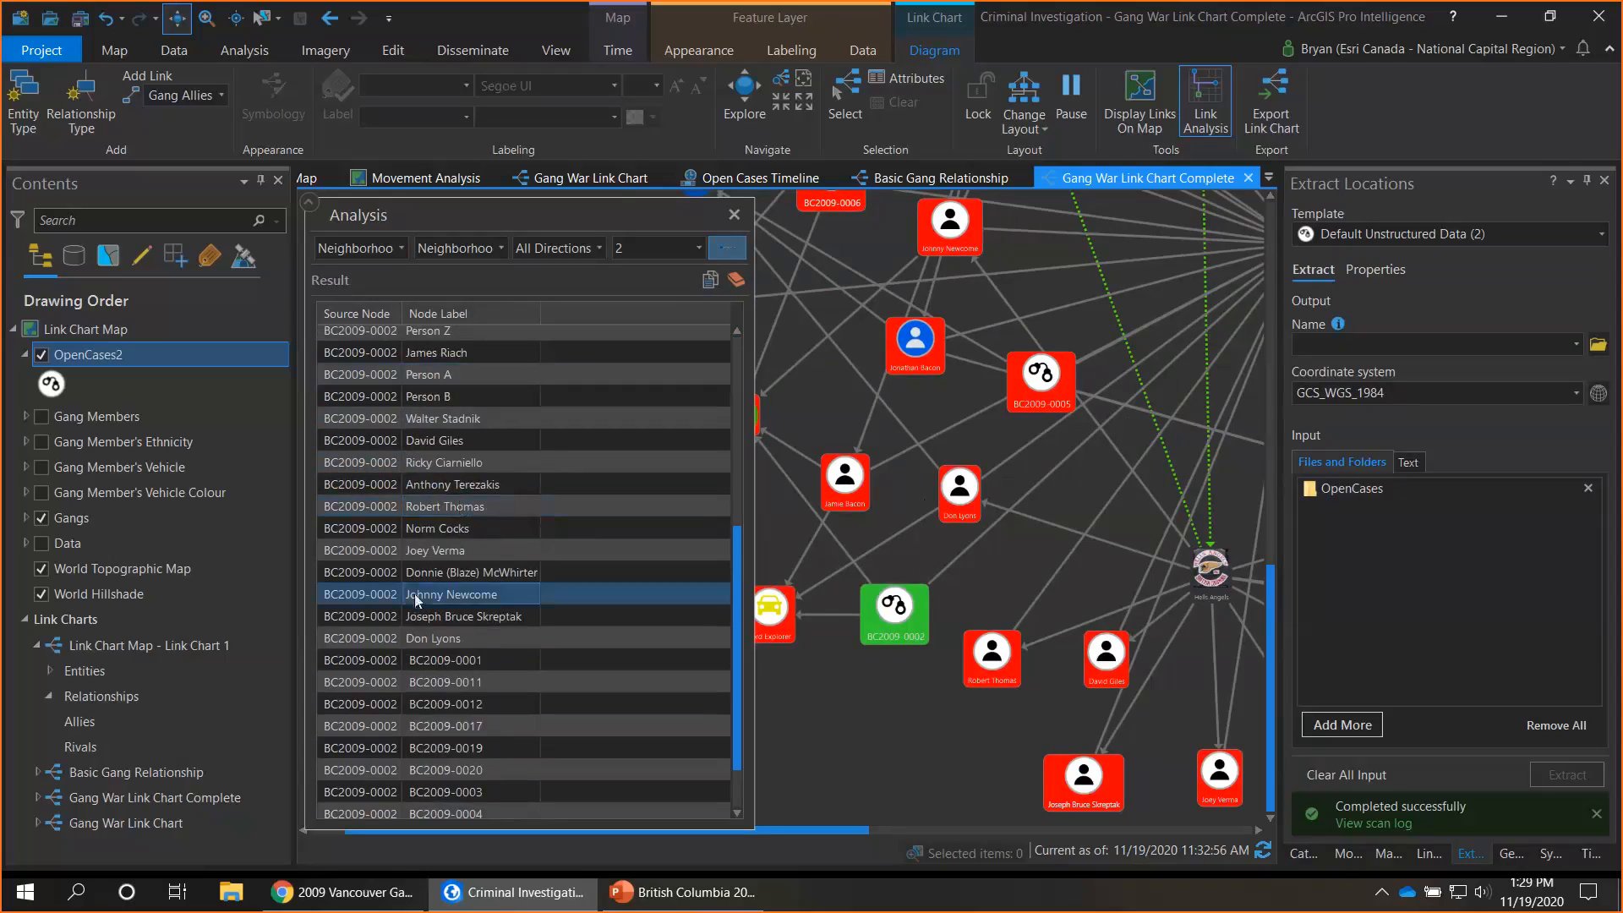
left_click(404, 638)
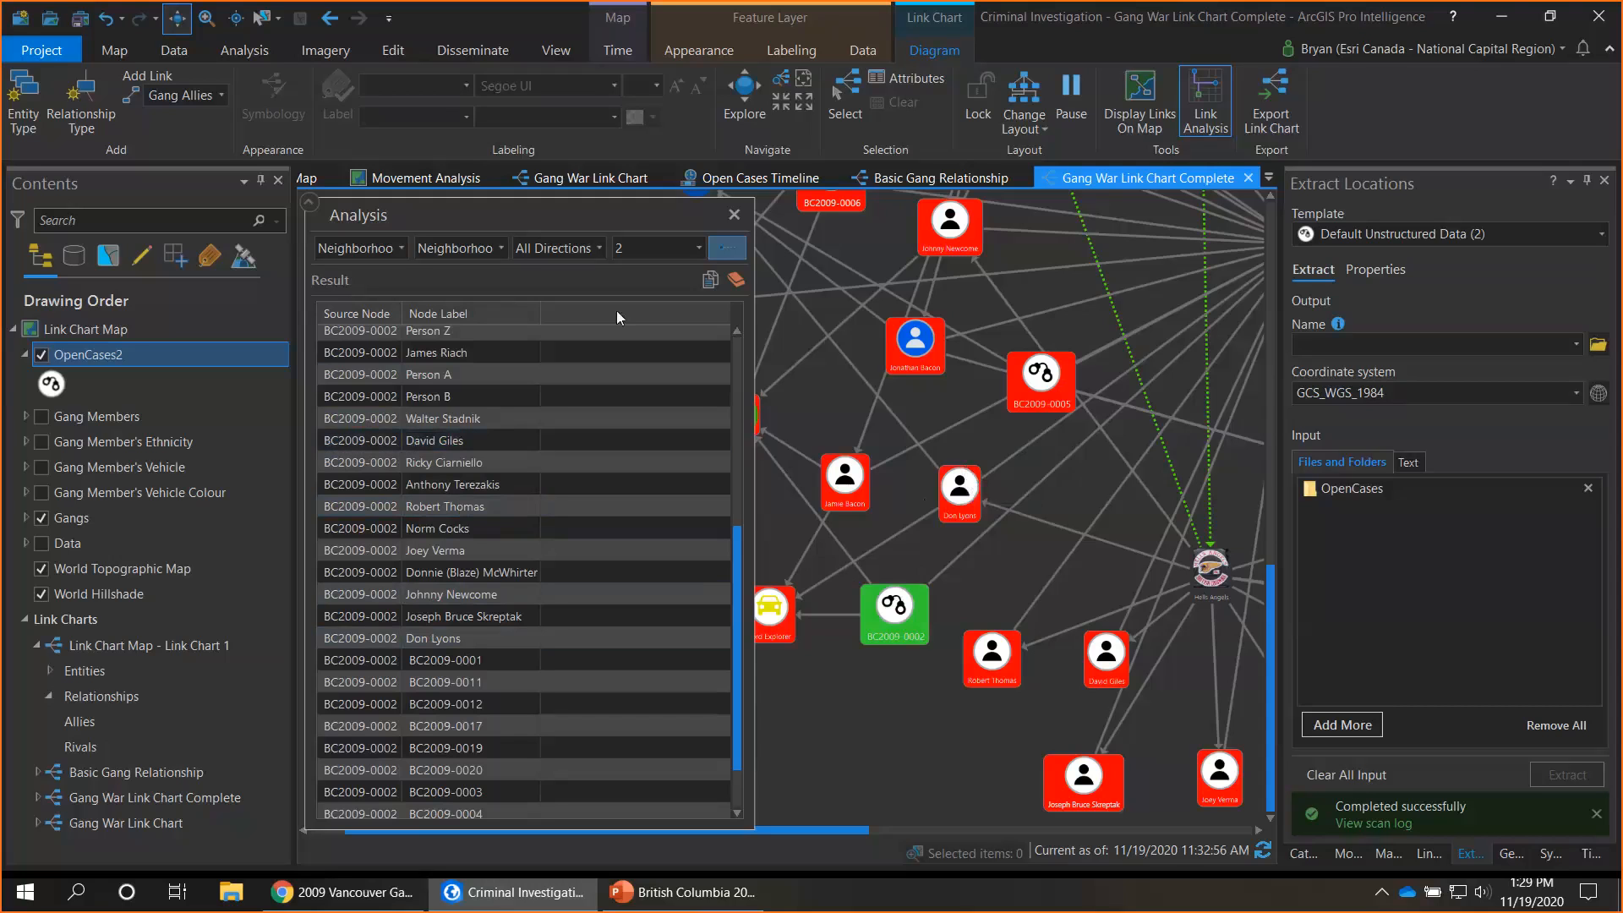
Clear the old results and run Compare Neighborhoods in all directions at distance 1, from BC2009-0002 to the gang member linked to Ford Explorer but not Green
left_click(743, 282)
left_click(500, 250)
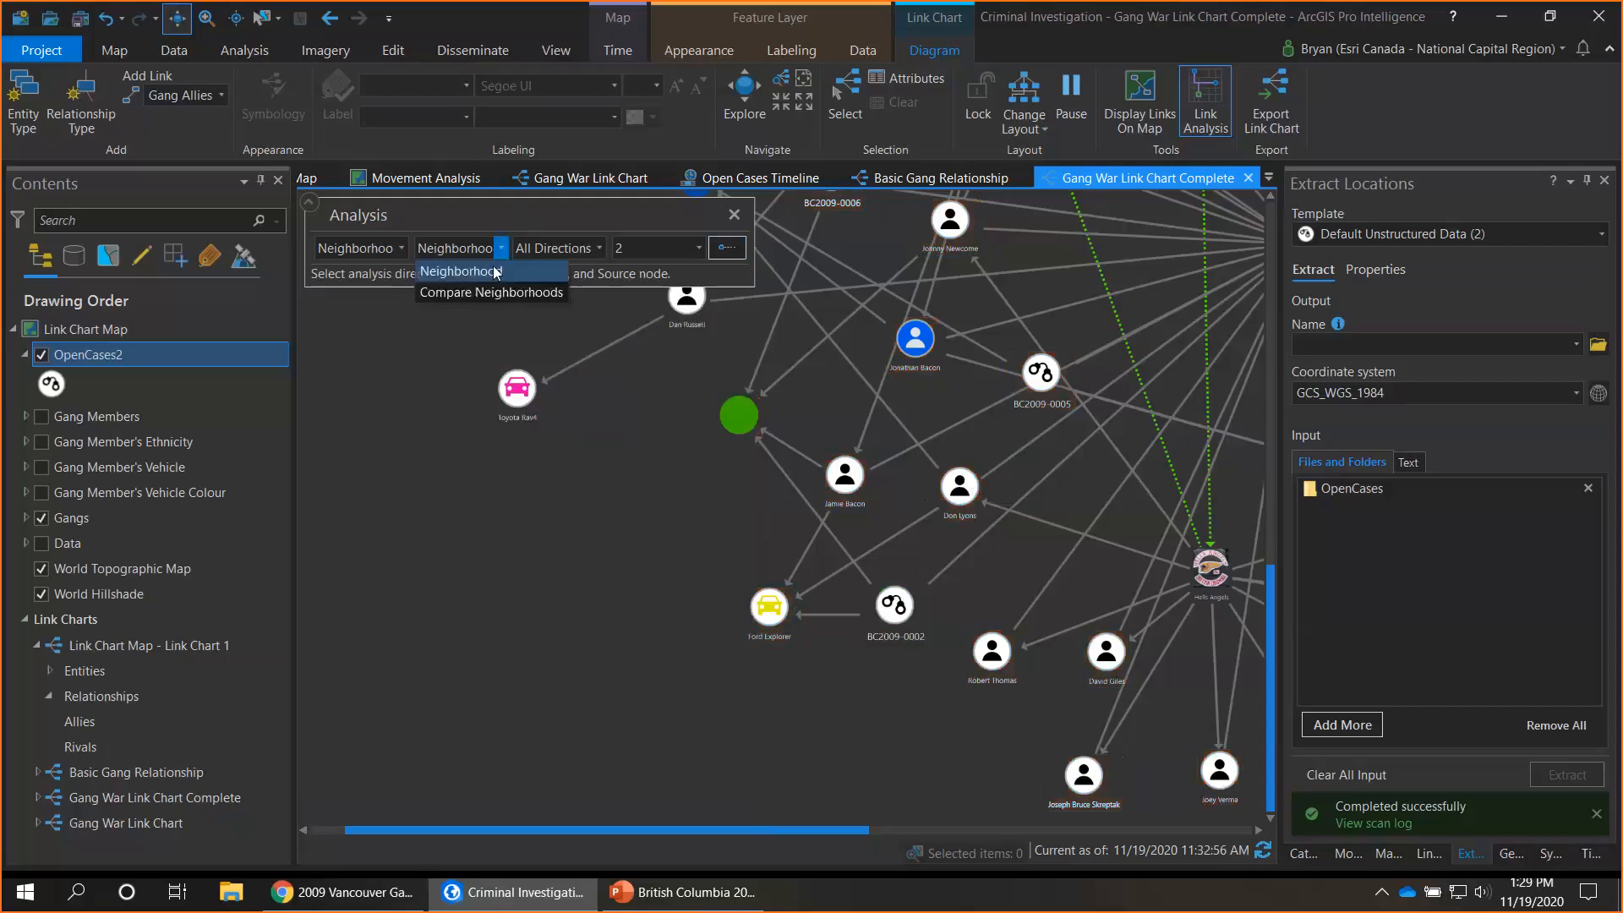
left_click(489, 293)
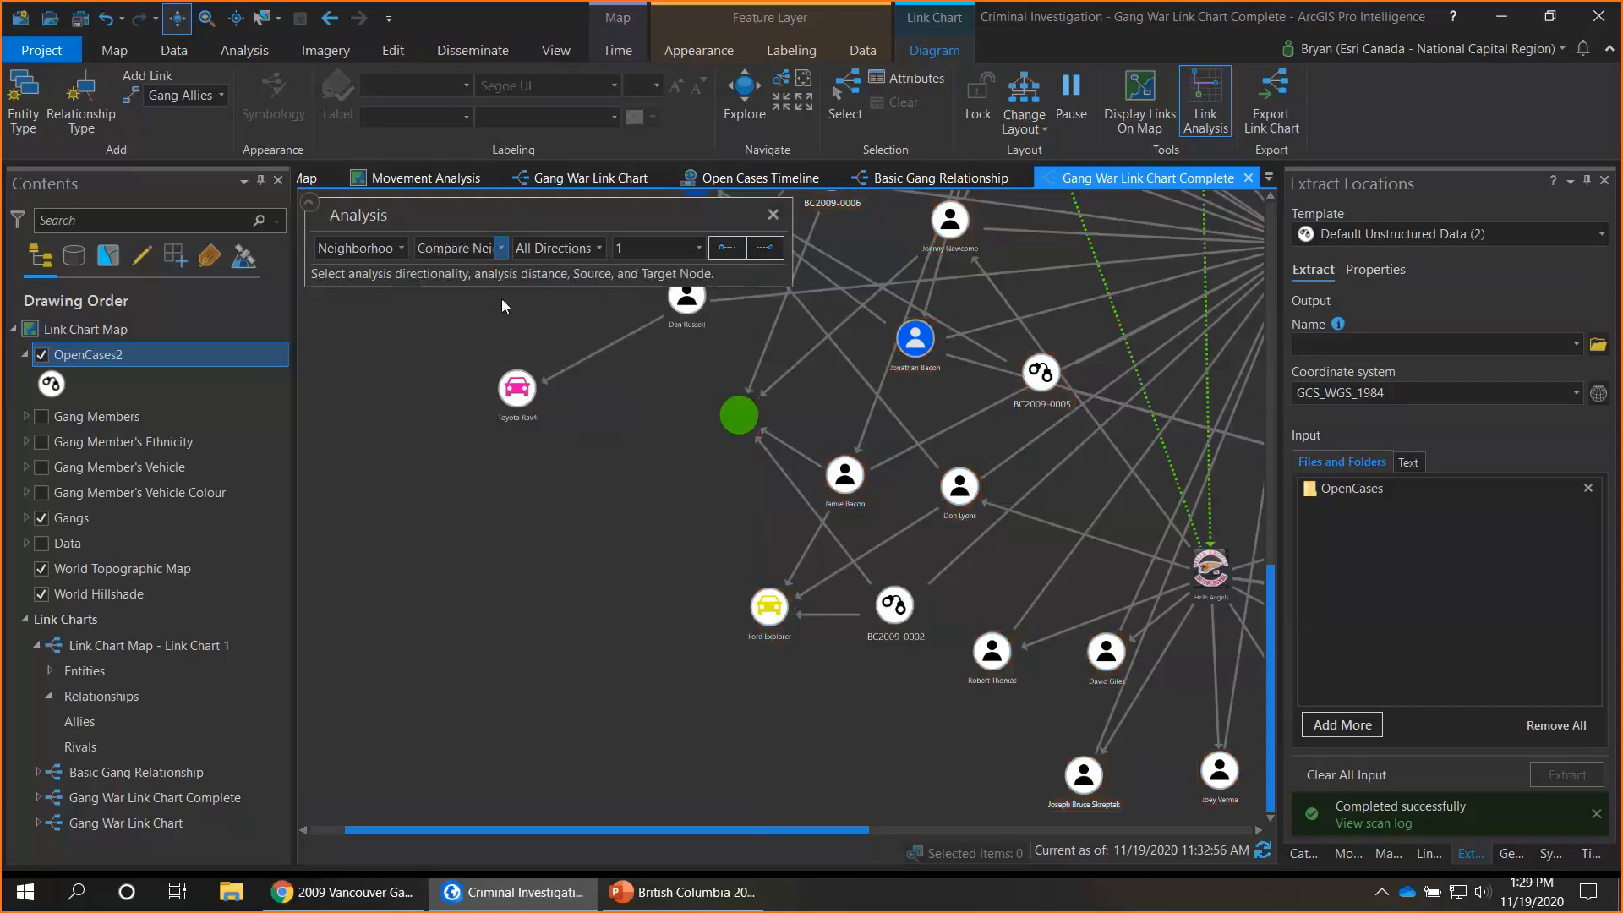
left_click(729, 247)
left_click(901, 611)
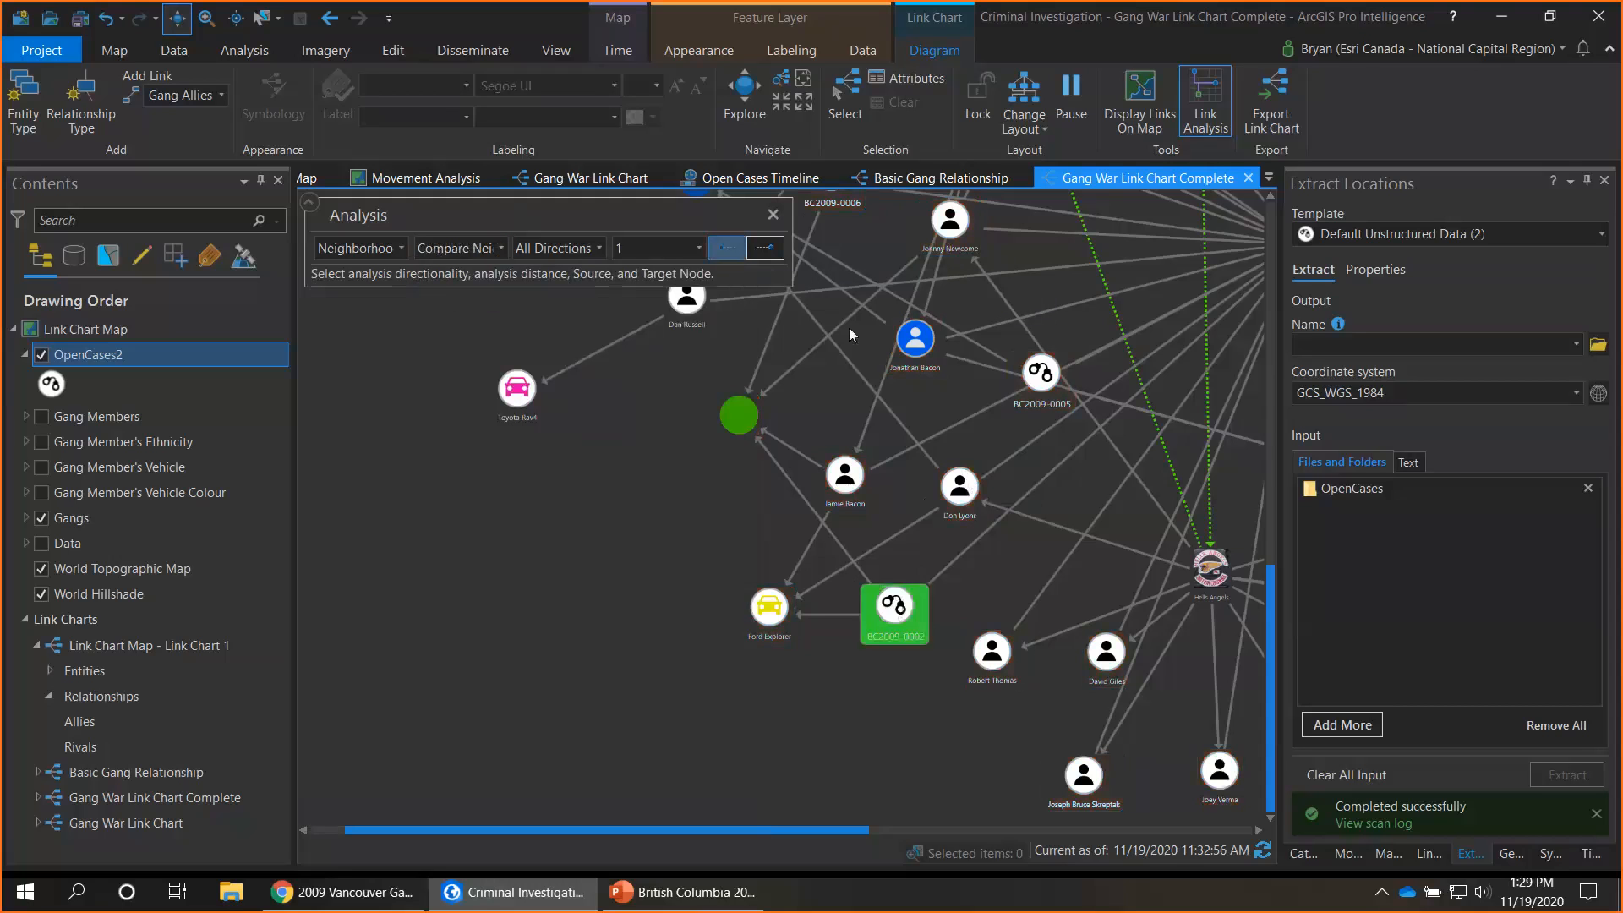
left_click(962, 490)
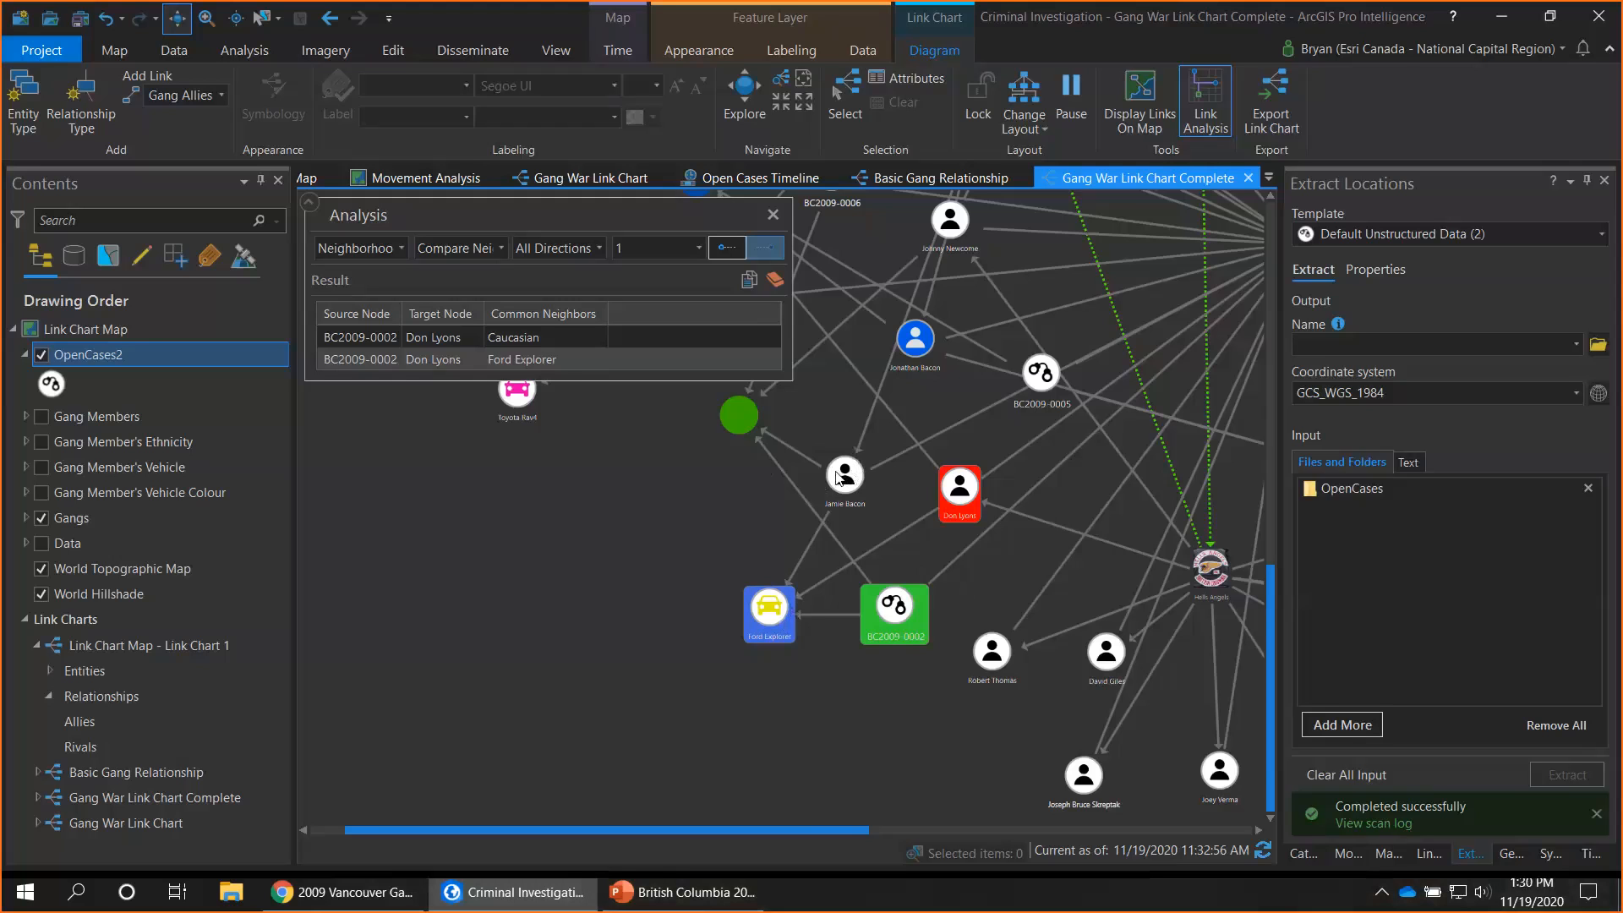
Clear the comparison and rerun Compare Neighborhoods at distance 1, from BC2009-0002 to the gang member linked to both the Ford Explorer and Green nodes
left_click(775, 284)
left_click(727, 247)
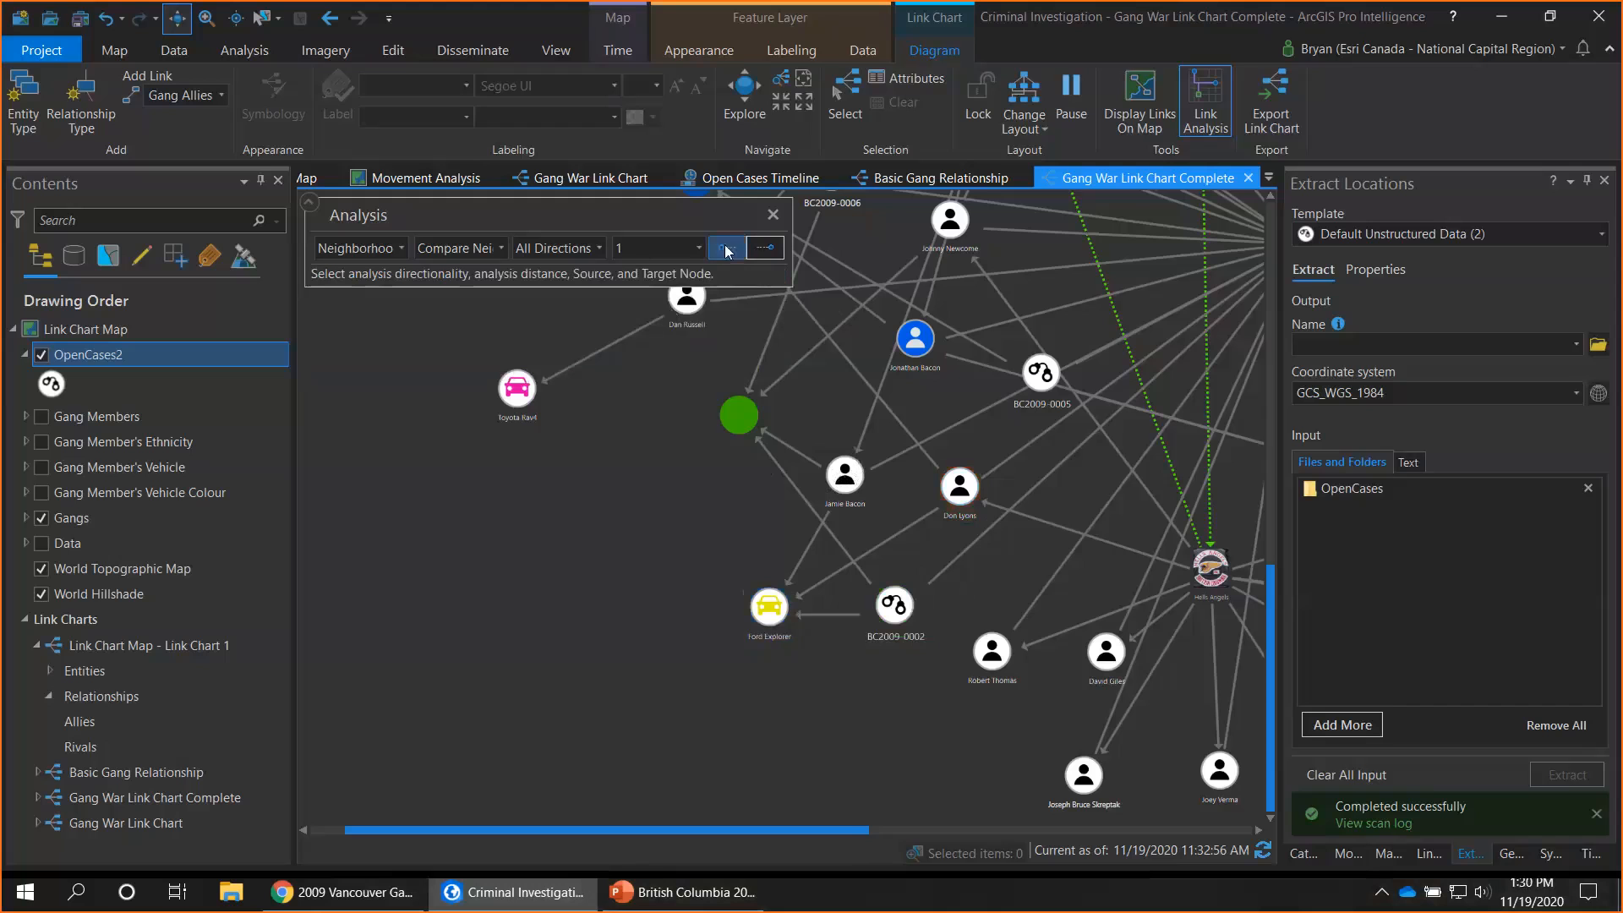
left_click(896, 607)
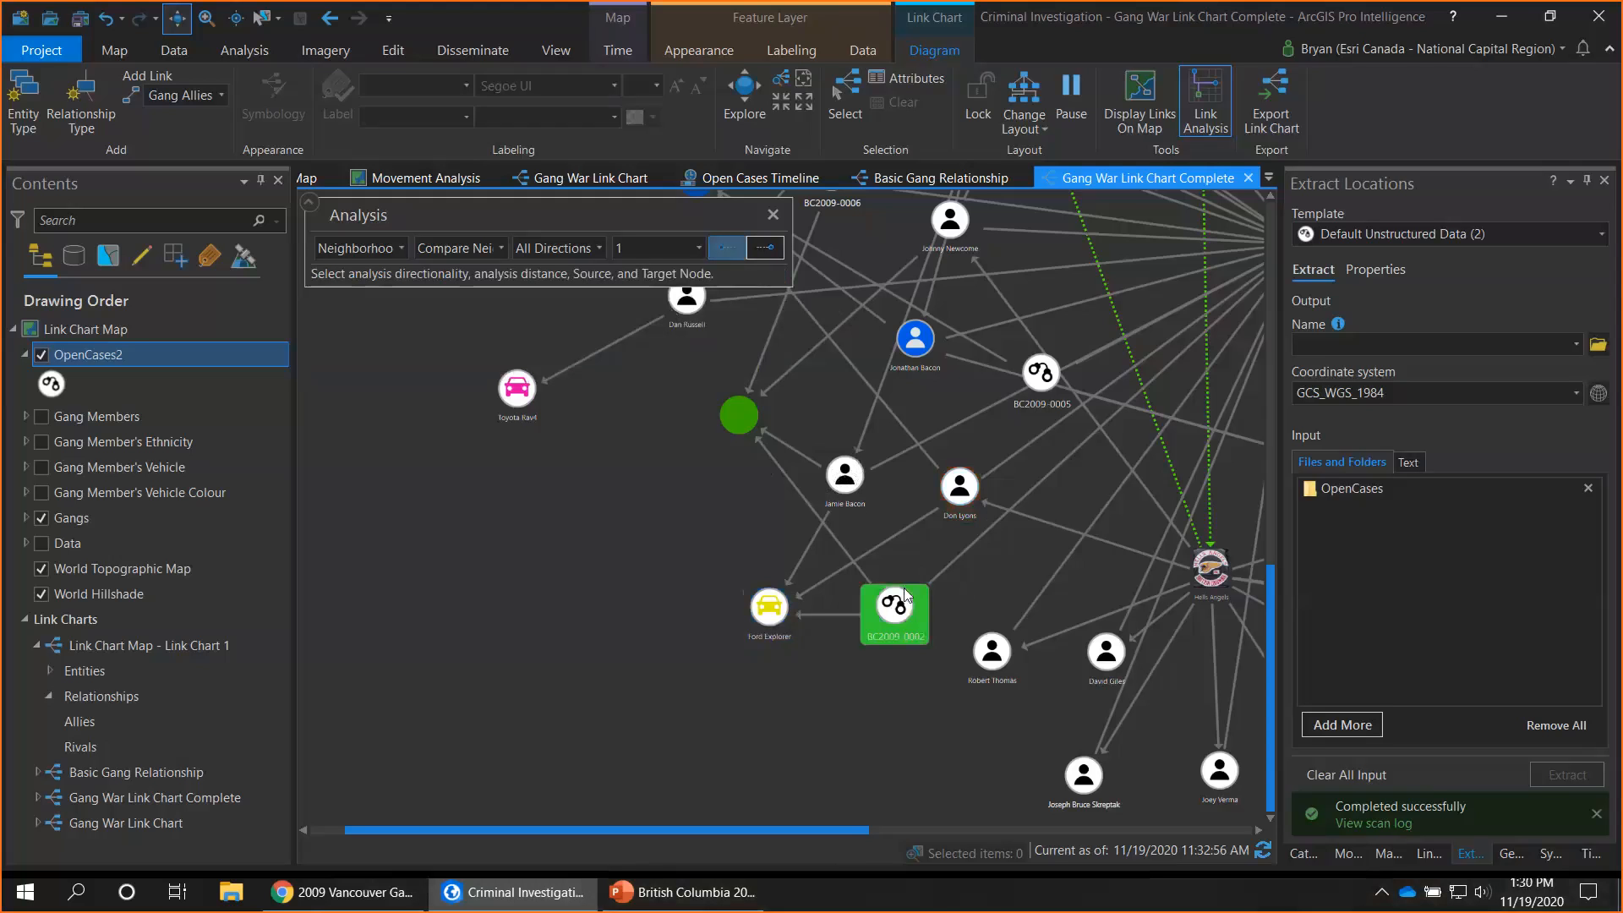
left_click(759, 250)
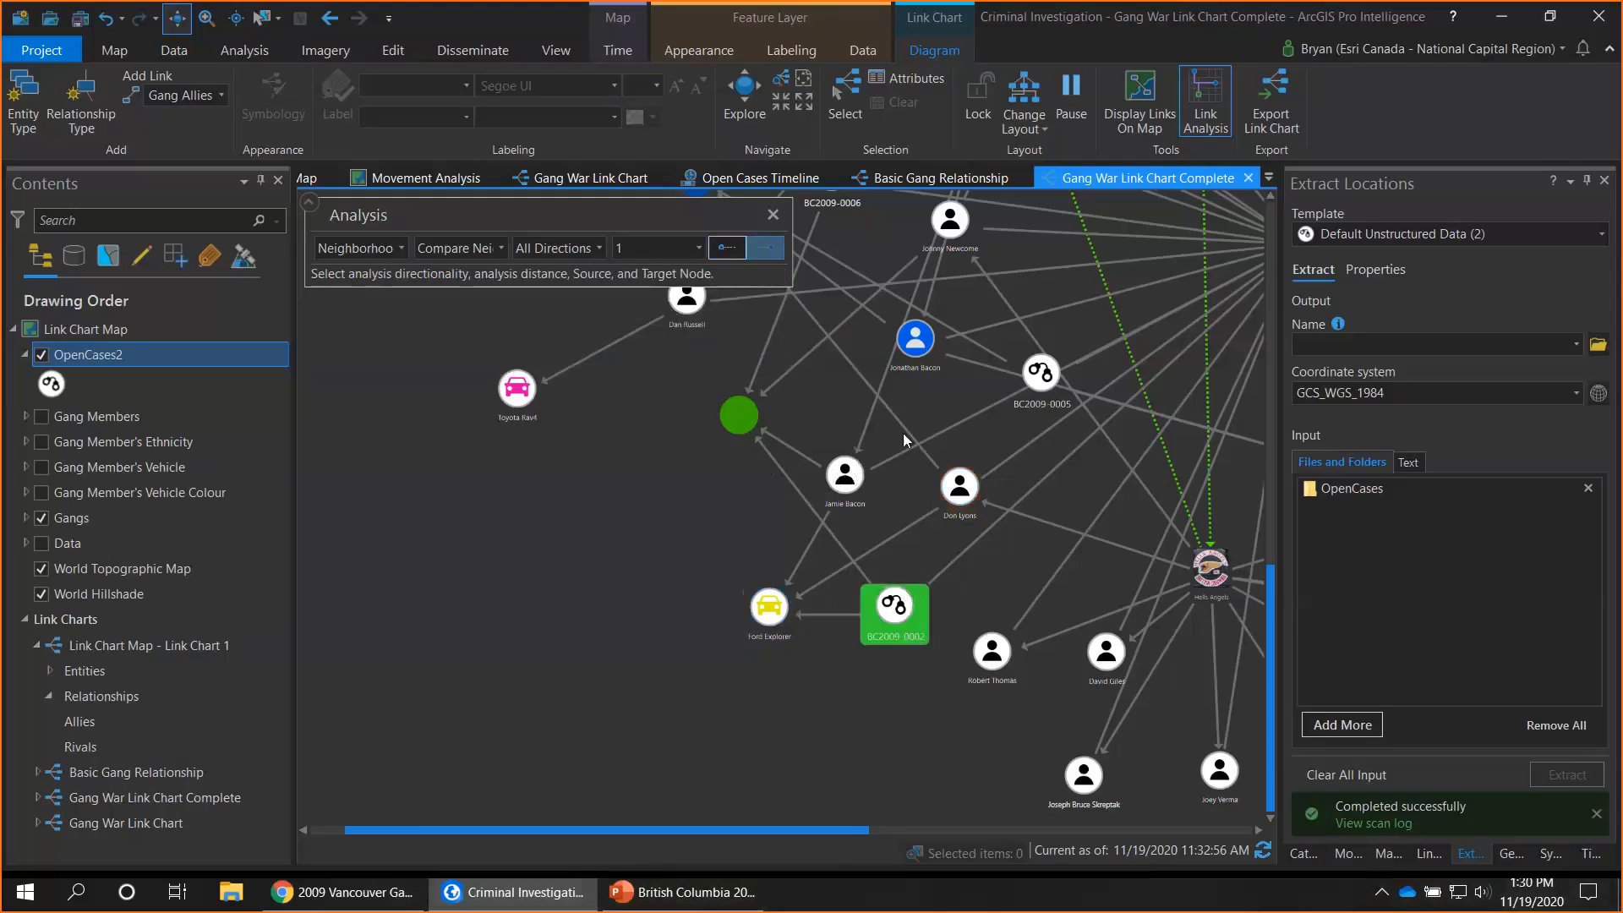
left_click(848, 478)
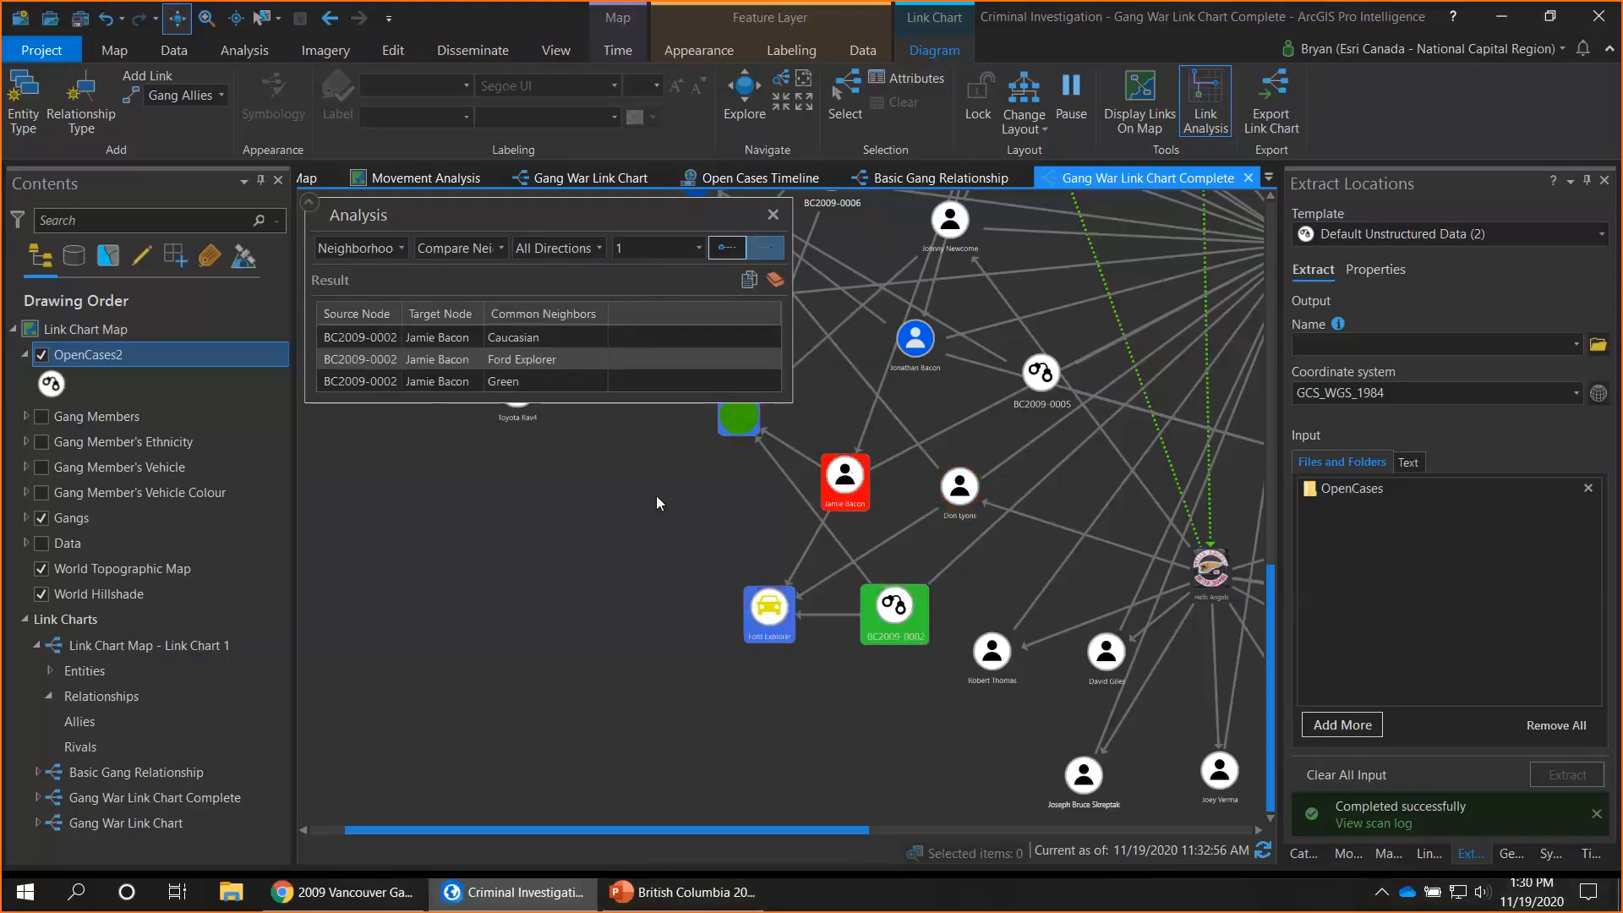
Inspect the Ford Explorer and Green common neighbors in the comparison results and locate their highlighted nodes on the chart
left_click_drag(656, 499, 763, 625)
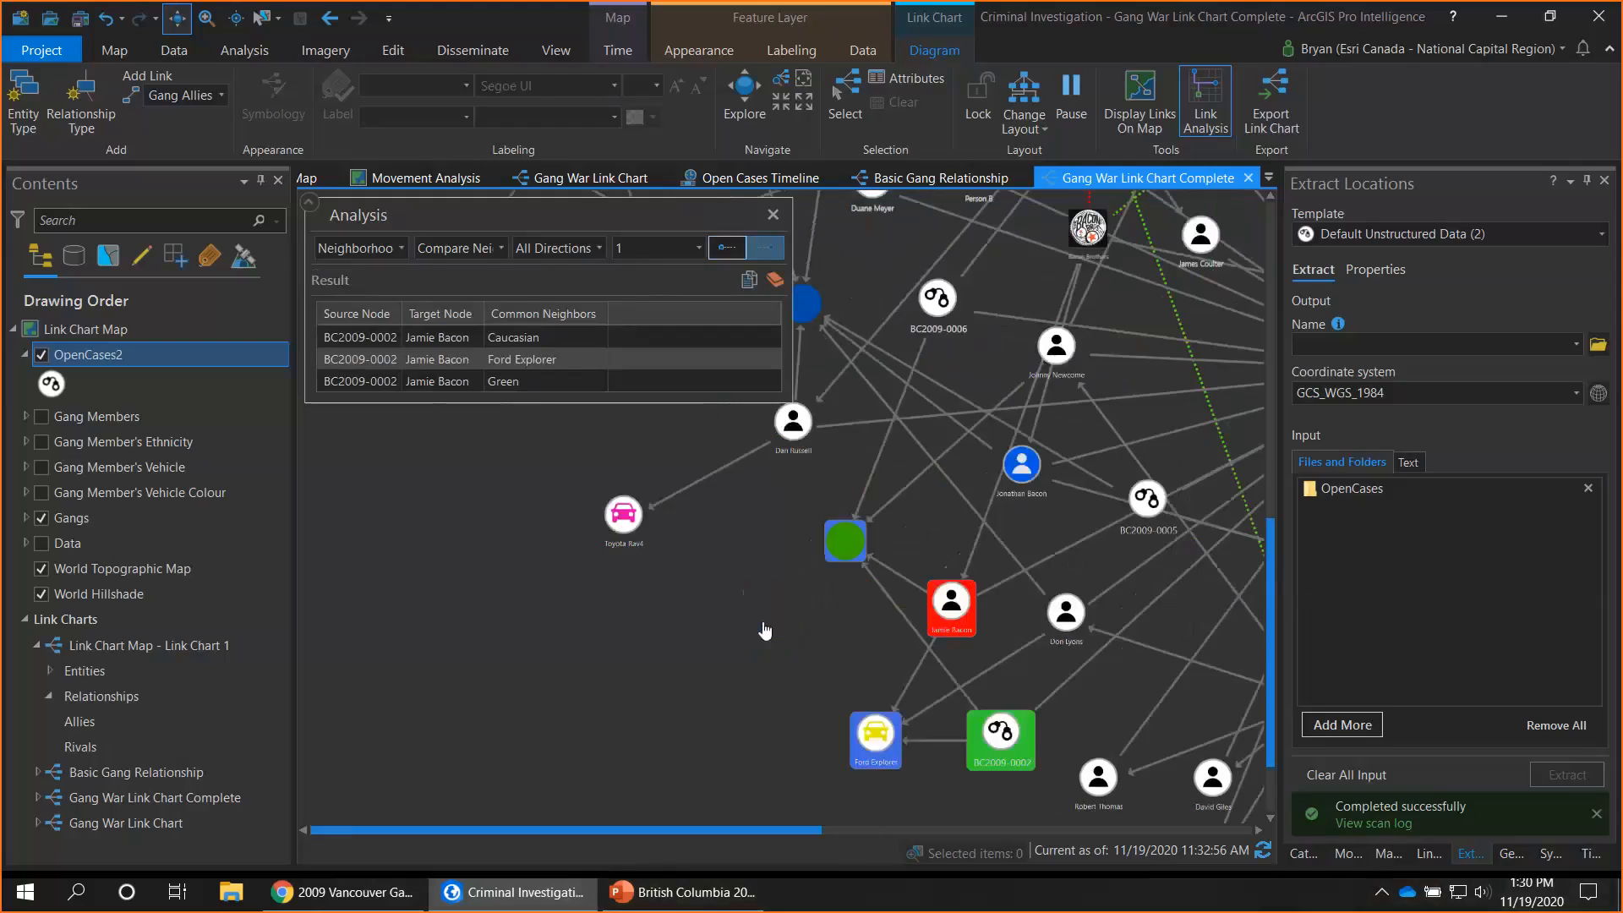
left_click(525, 353)
left_click(540, 382)
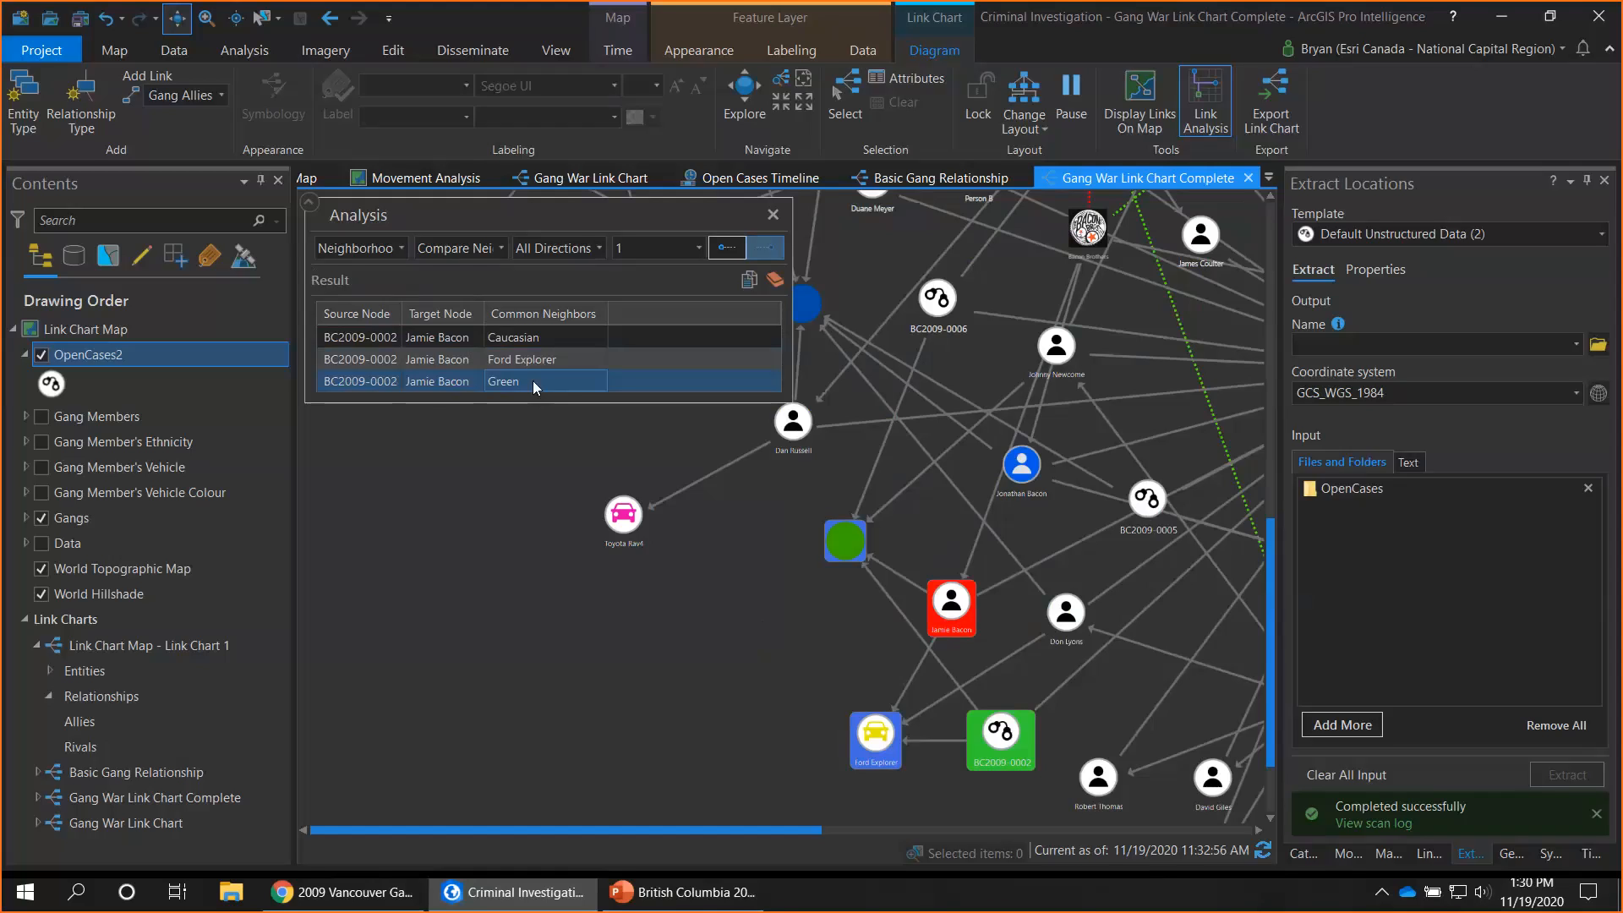
left_click(597, 359)
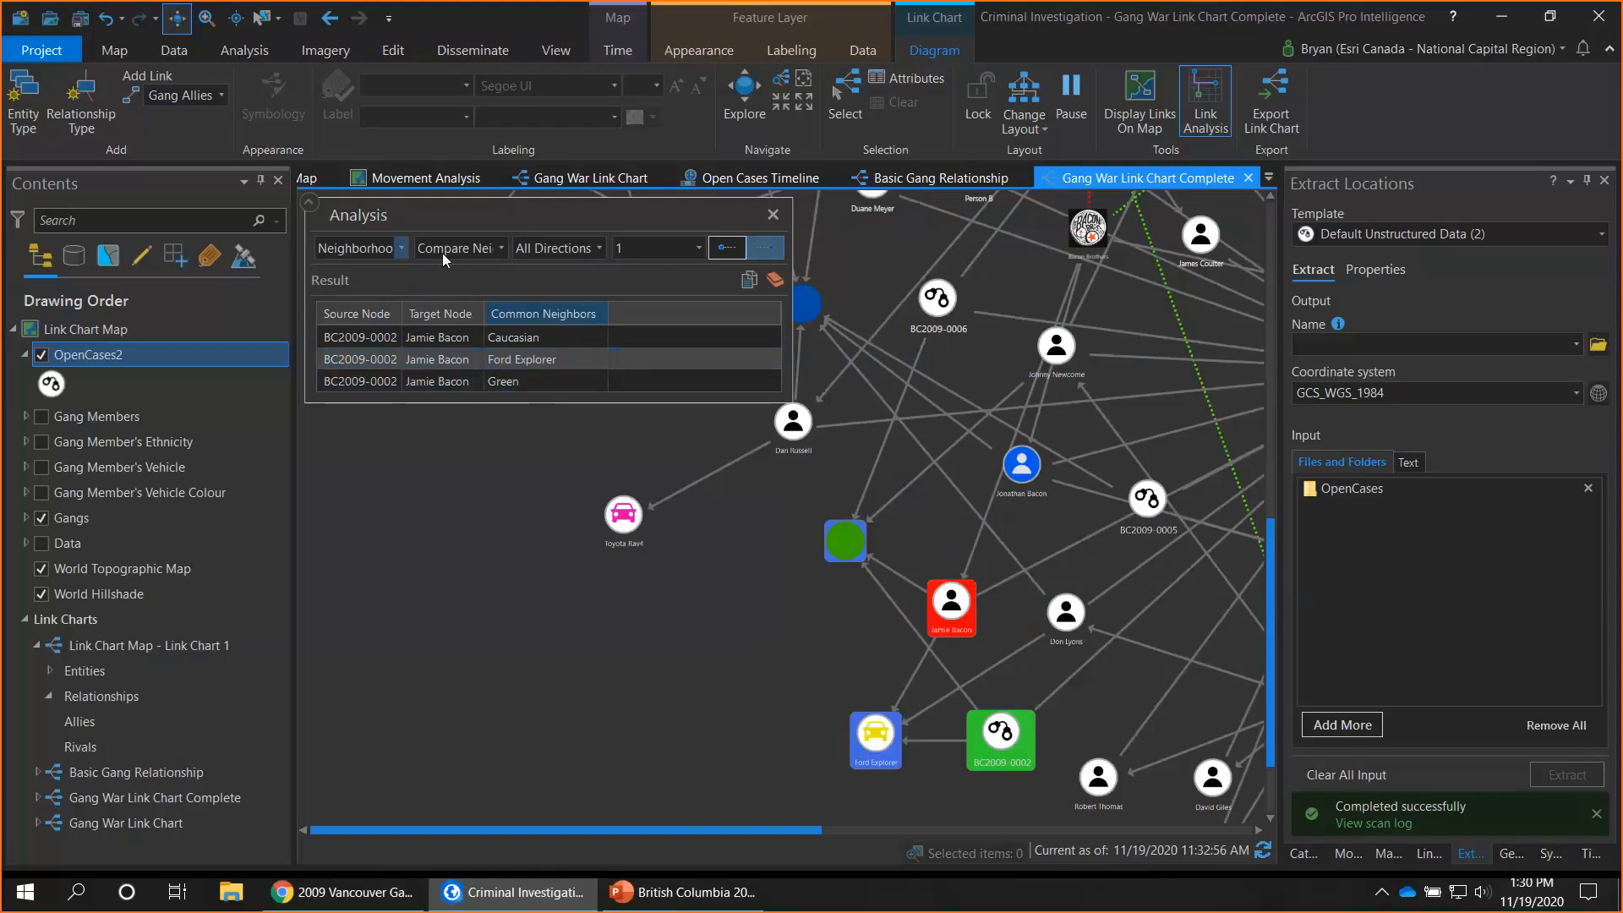
Clear the neighborhood comparison and switch the link analysis to Path with the Shortest Path type
left_click(765, 247)
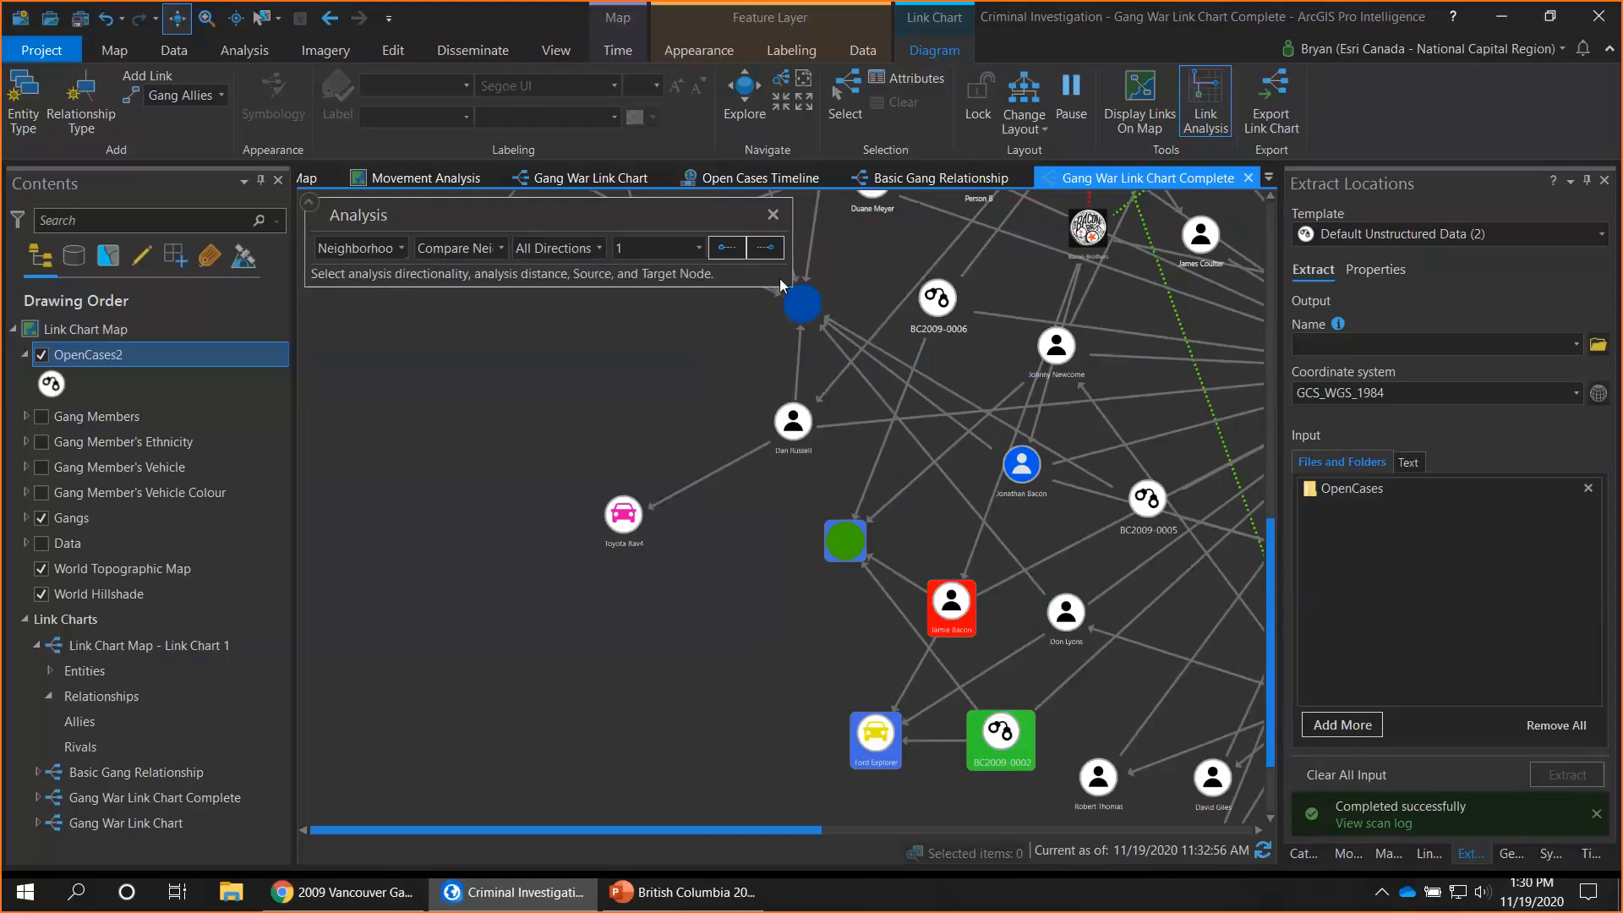
left_click(402, 248)
left_click(378, 290)
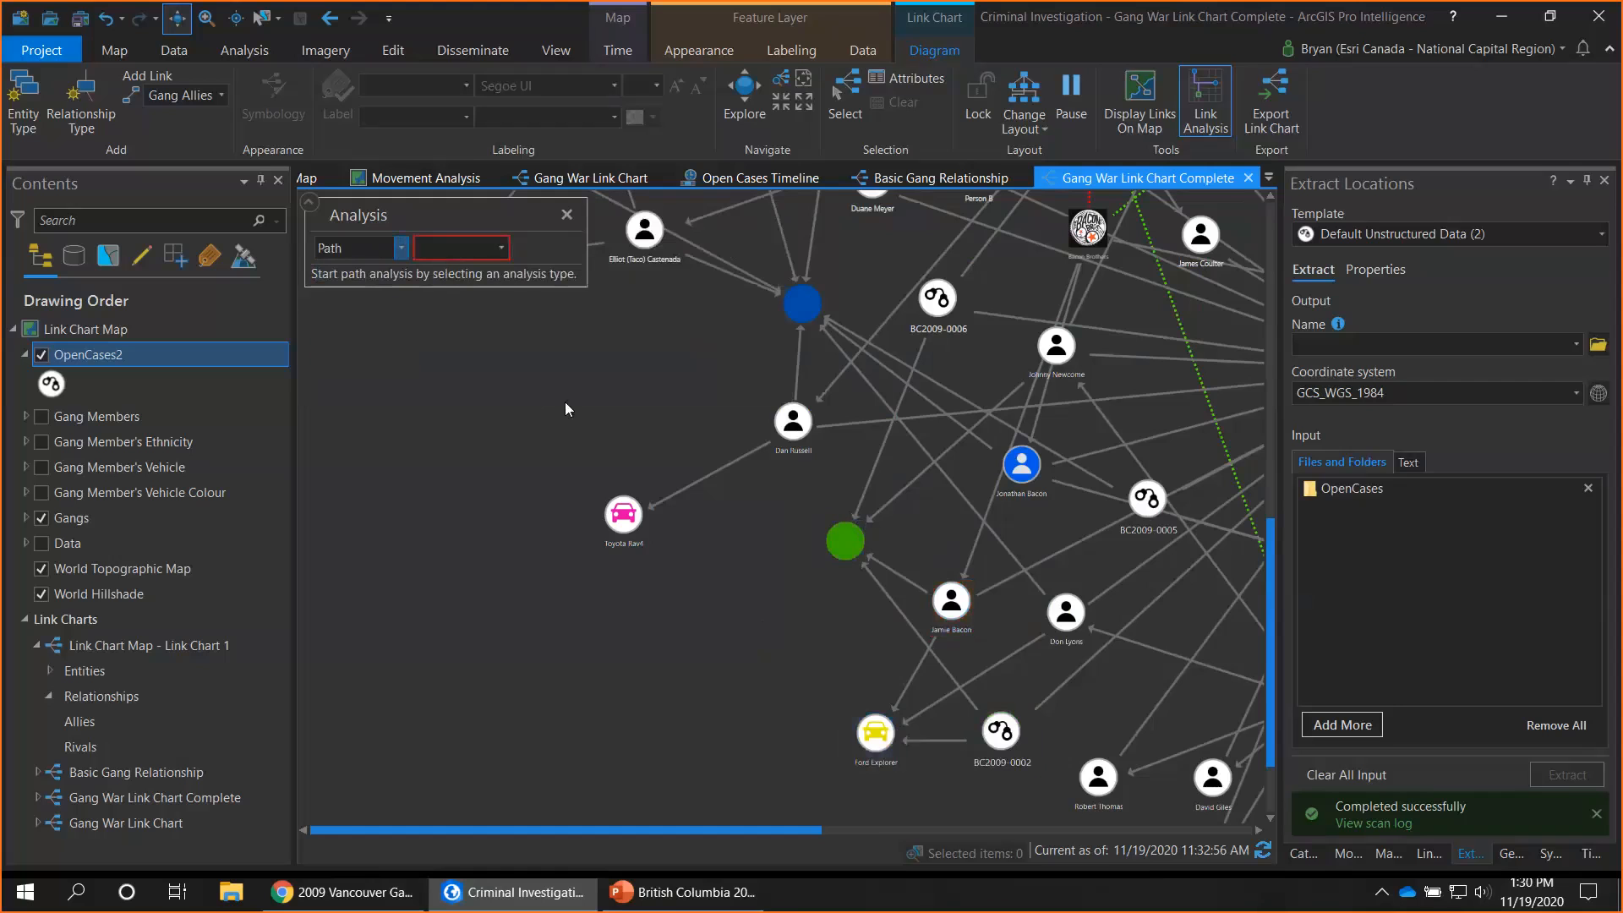
scroll(744, 524, "down", 4)
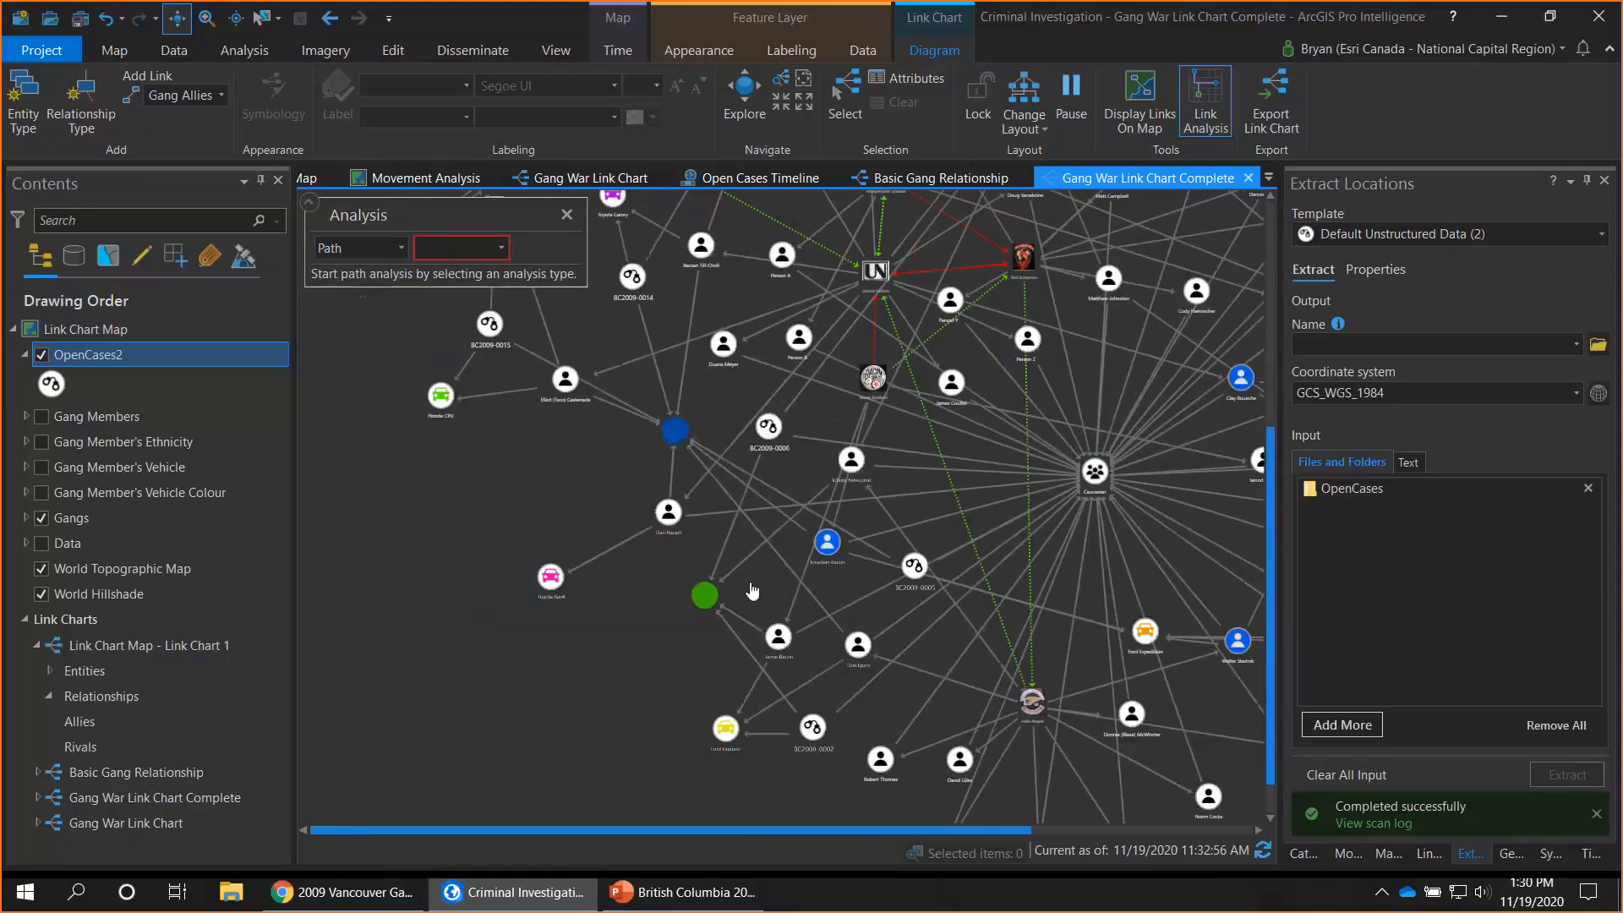
left_click_drag(754, 592, 754, 640)
scroll(717, 325, "up", 3)
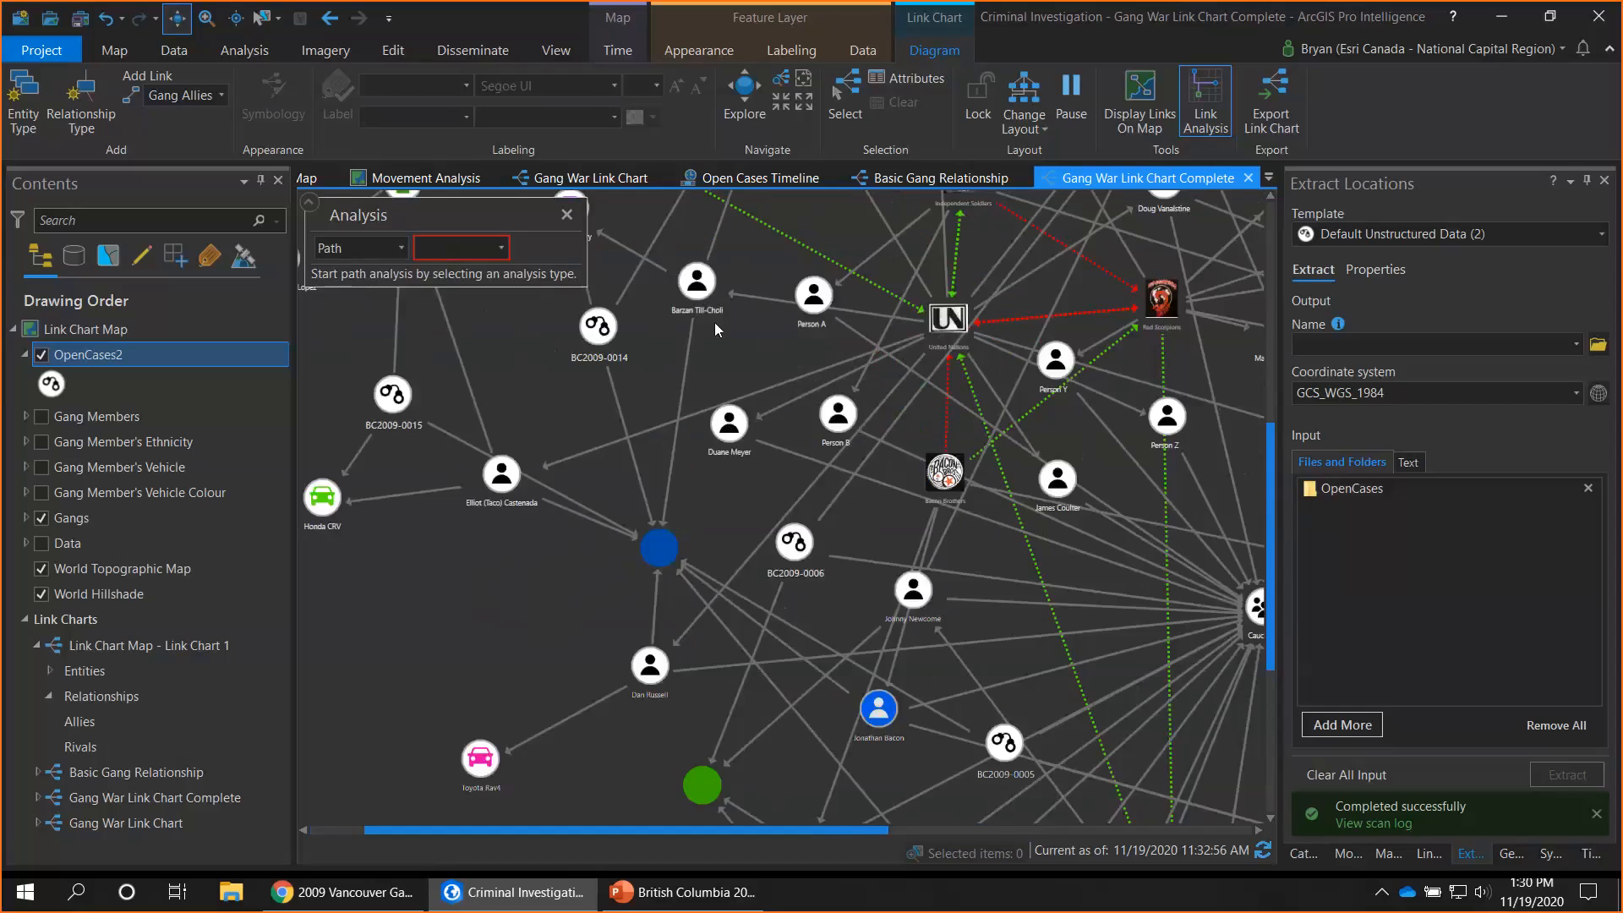
left_click_drag(792, 756, 752, 582)
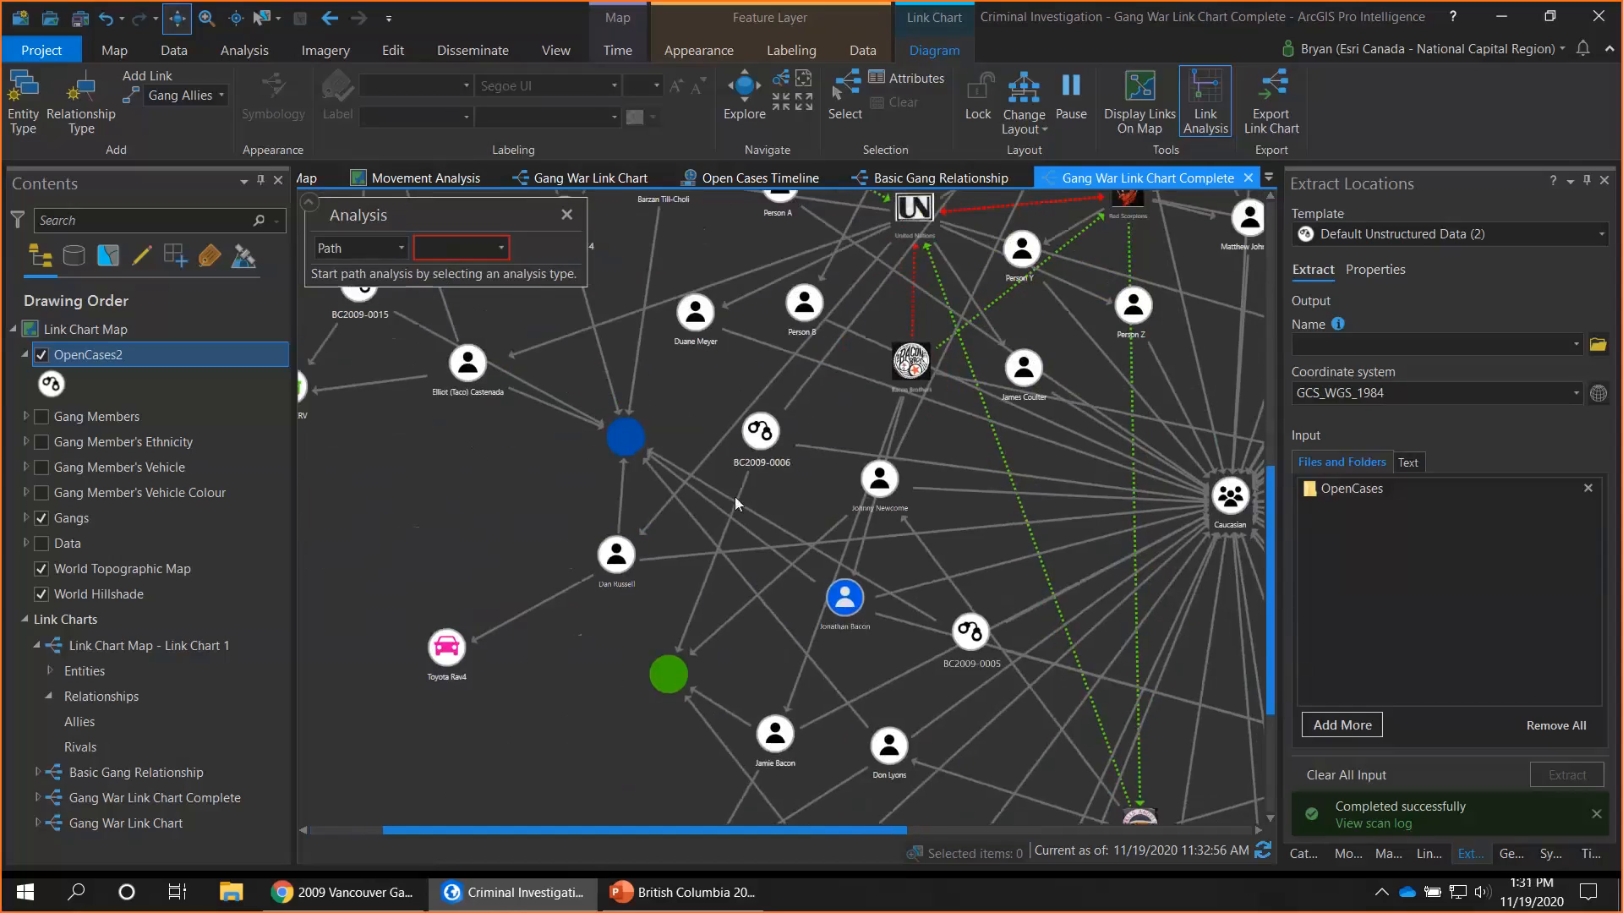
left_click(501, 249)
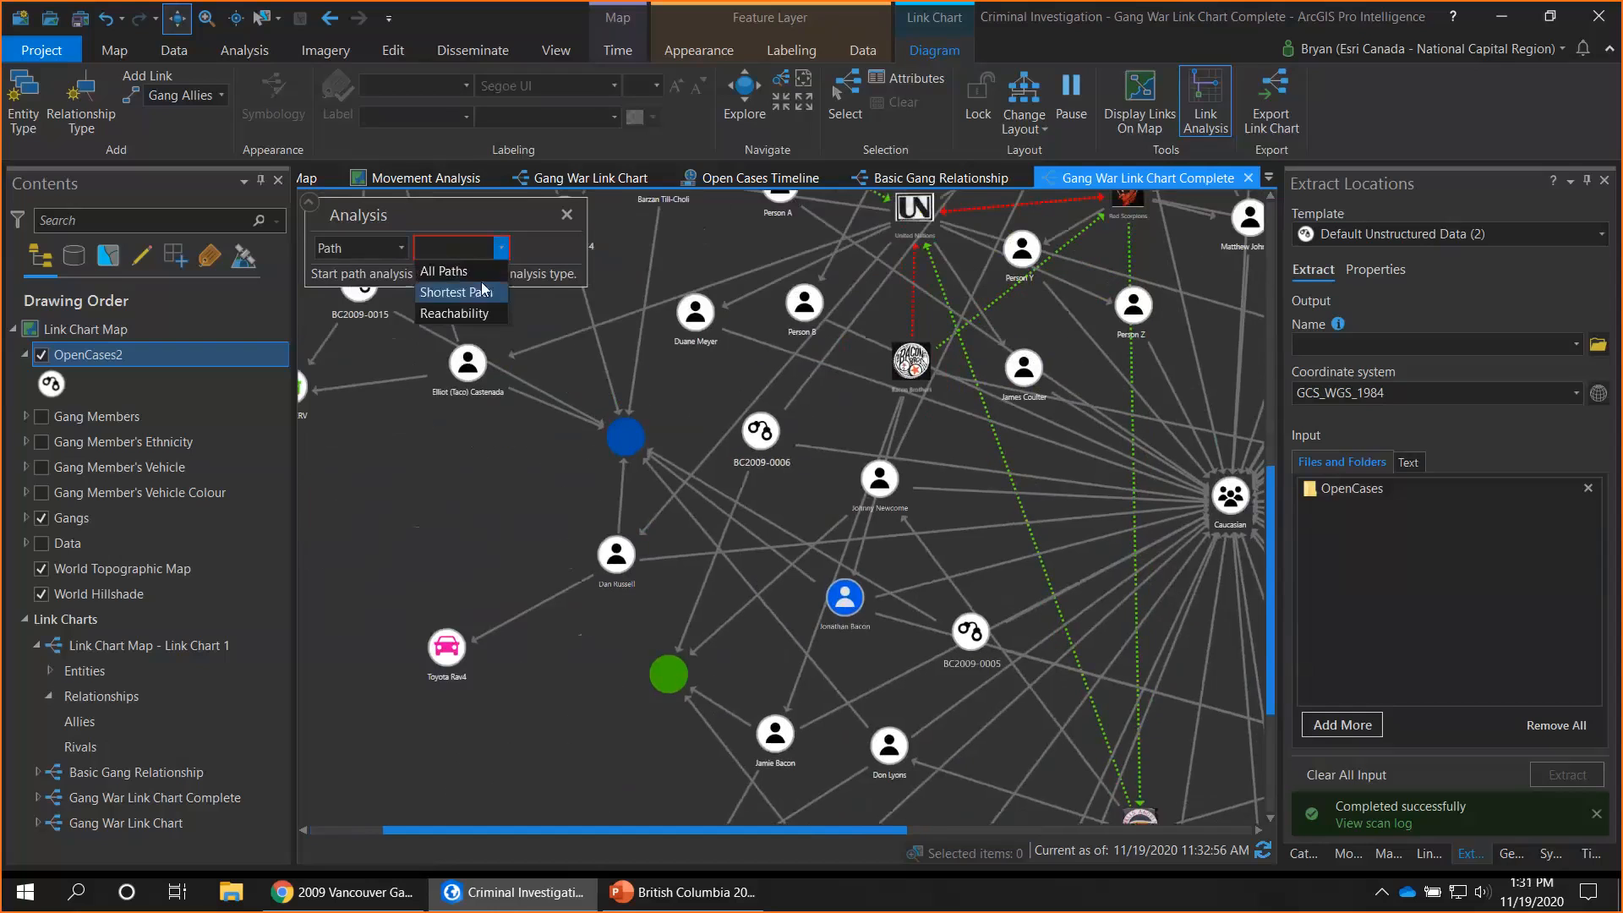
left_click(454, 291)
Run the shortest path in all directions from the gang member linked to Green and Ford Explorer to the gang member near case BC2009-0014
left_click(628, 251)
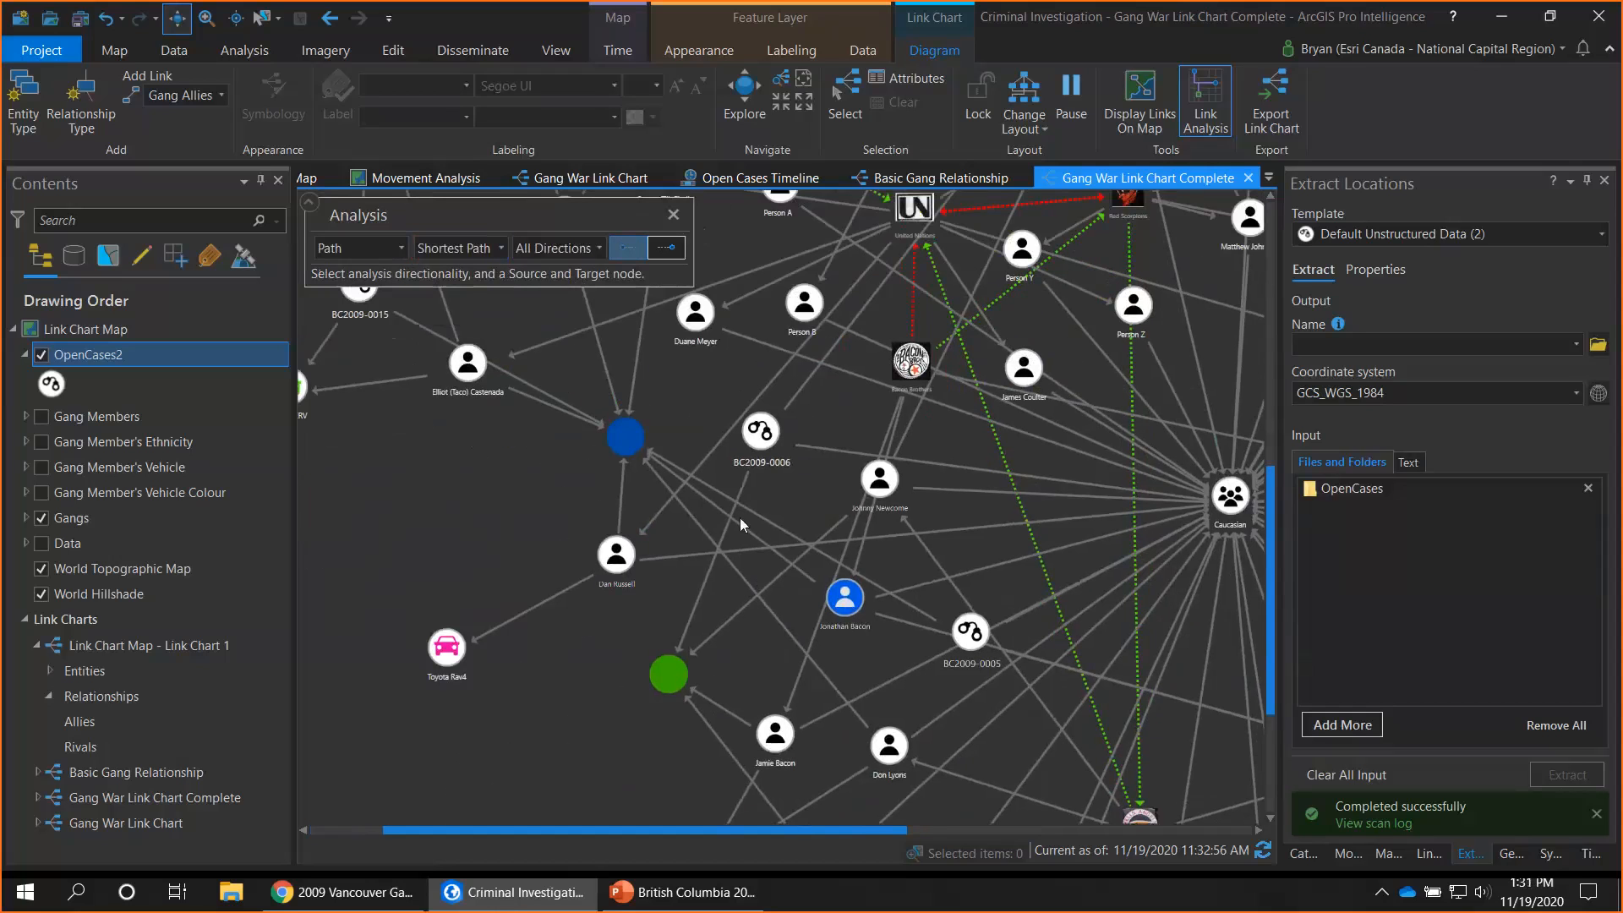
left_click(762, 734)
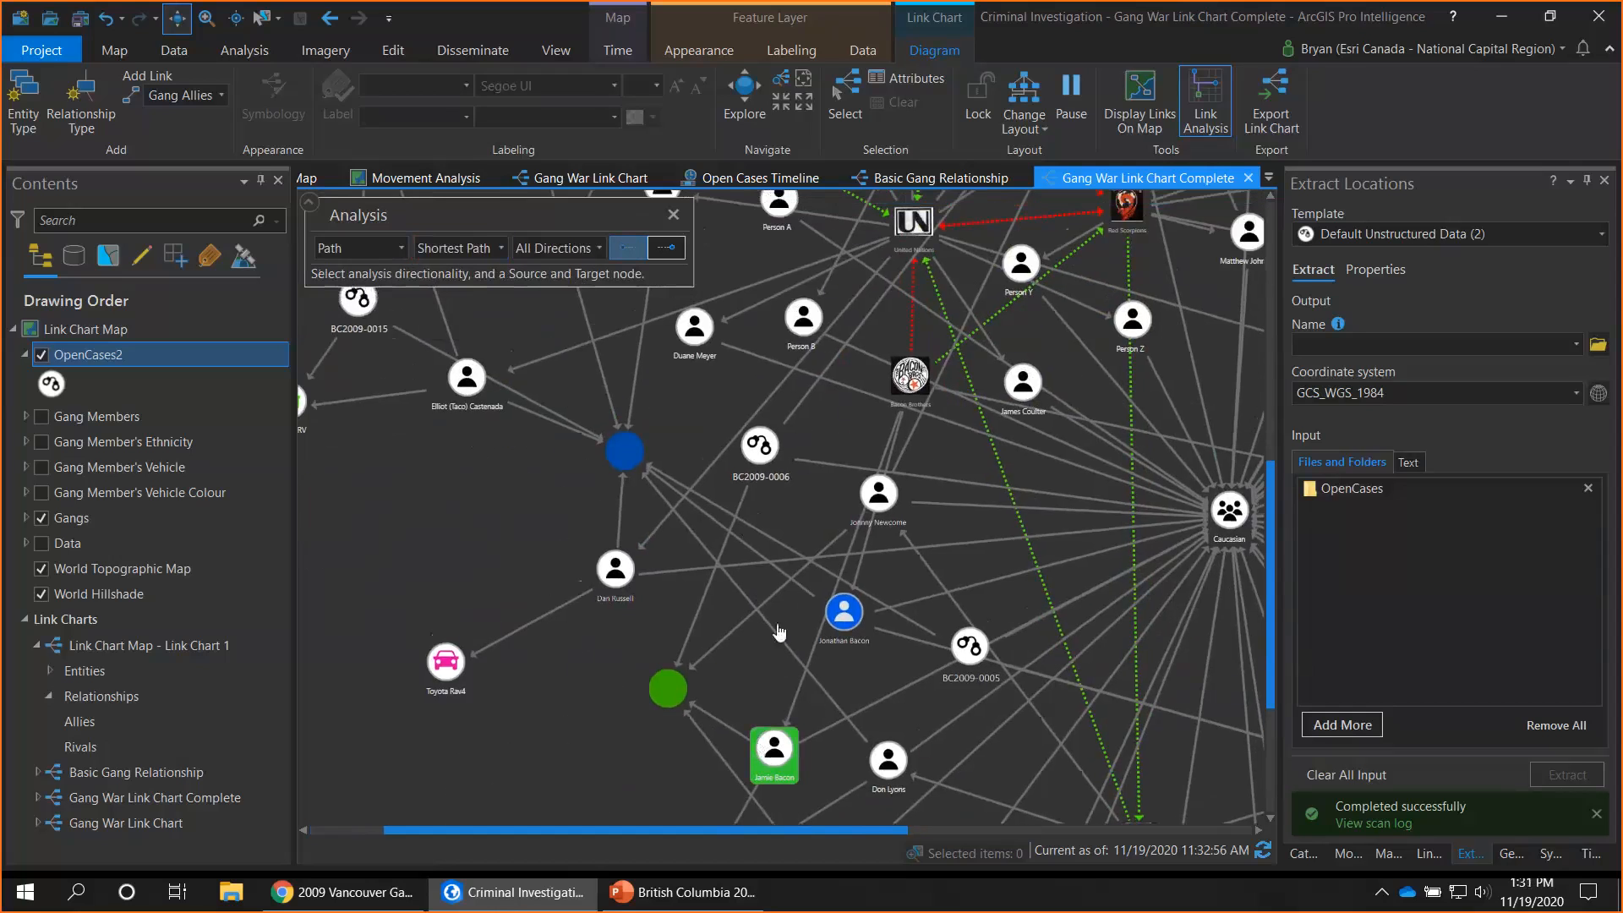
left_click_drag(725, 468, 758, 576)
left_click(668, 255)
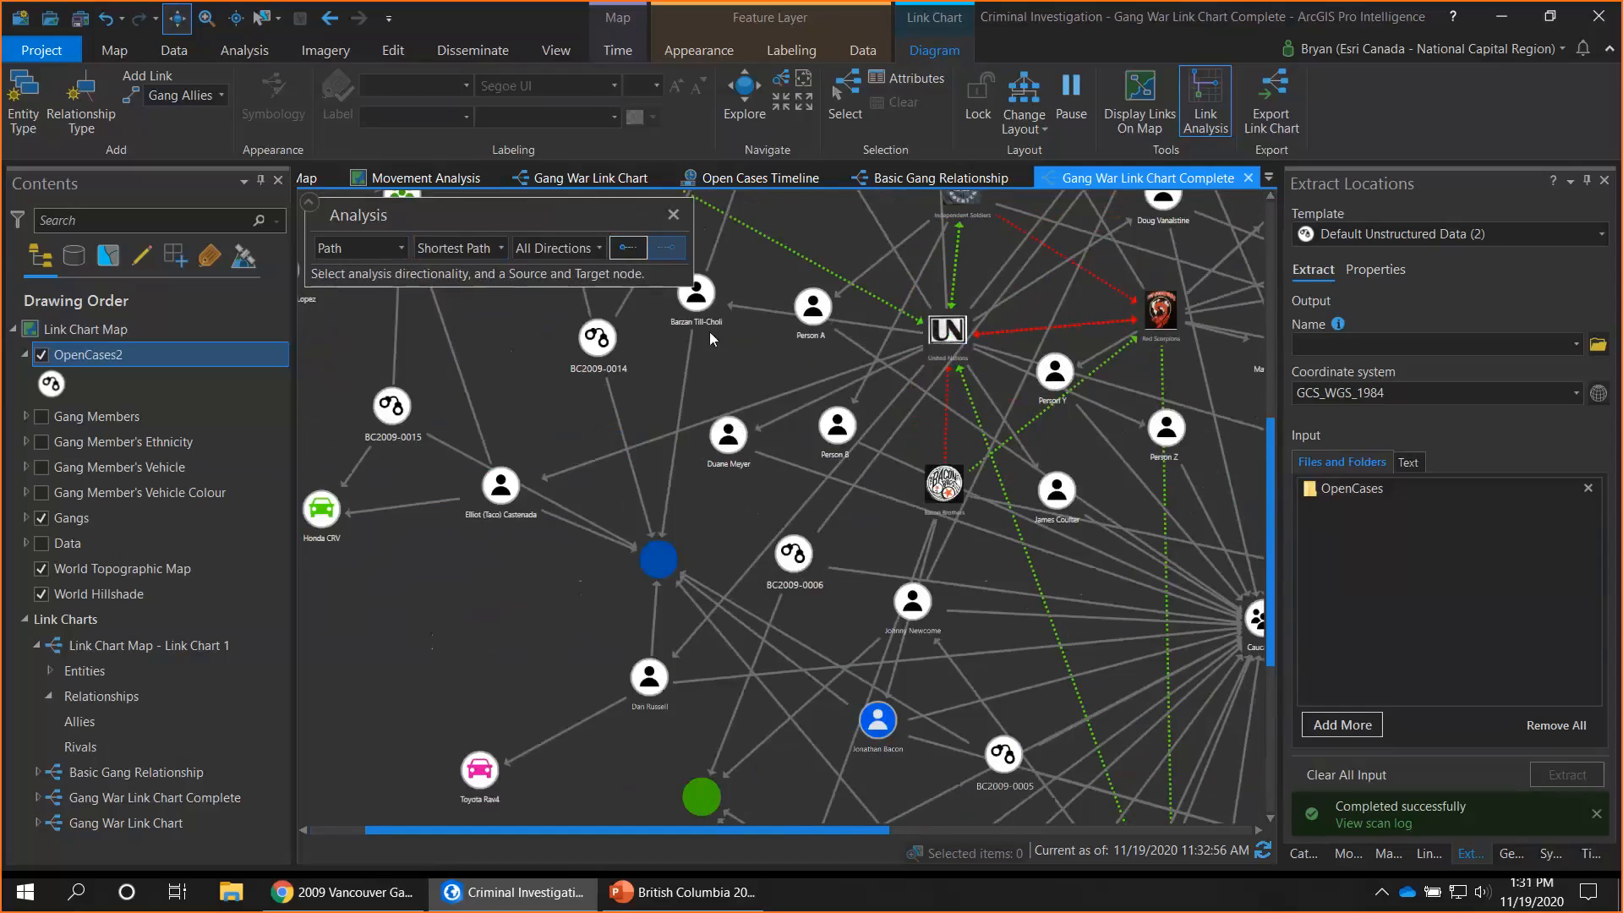
left_click(706, 313)
Examine the route of Path 1 through the gang nodes on the chart and close the link analysis
left_click_drag(636, 541, 780, 544)
left_click(500, 336)
left_click_drag(991, 624, 838, 588)
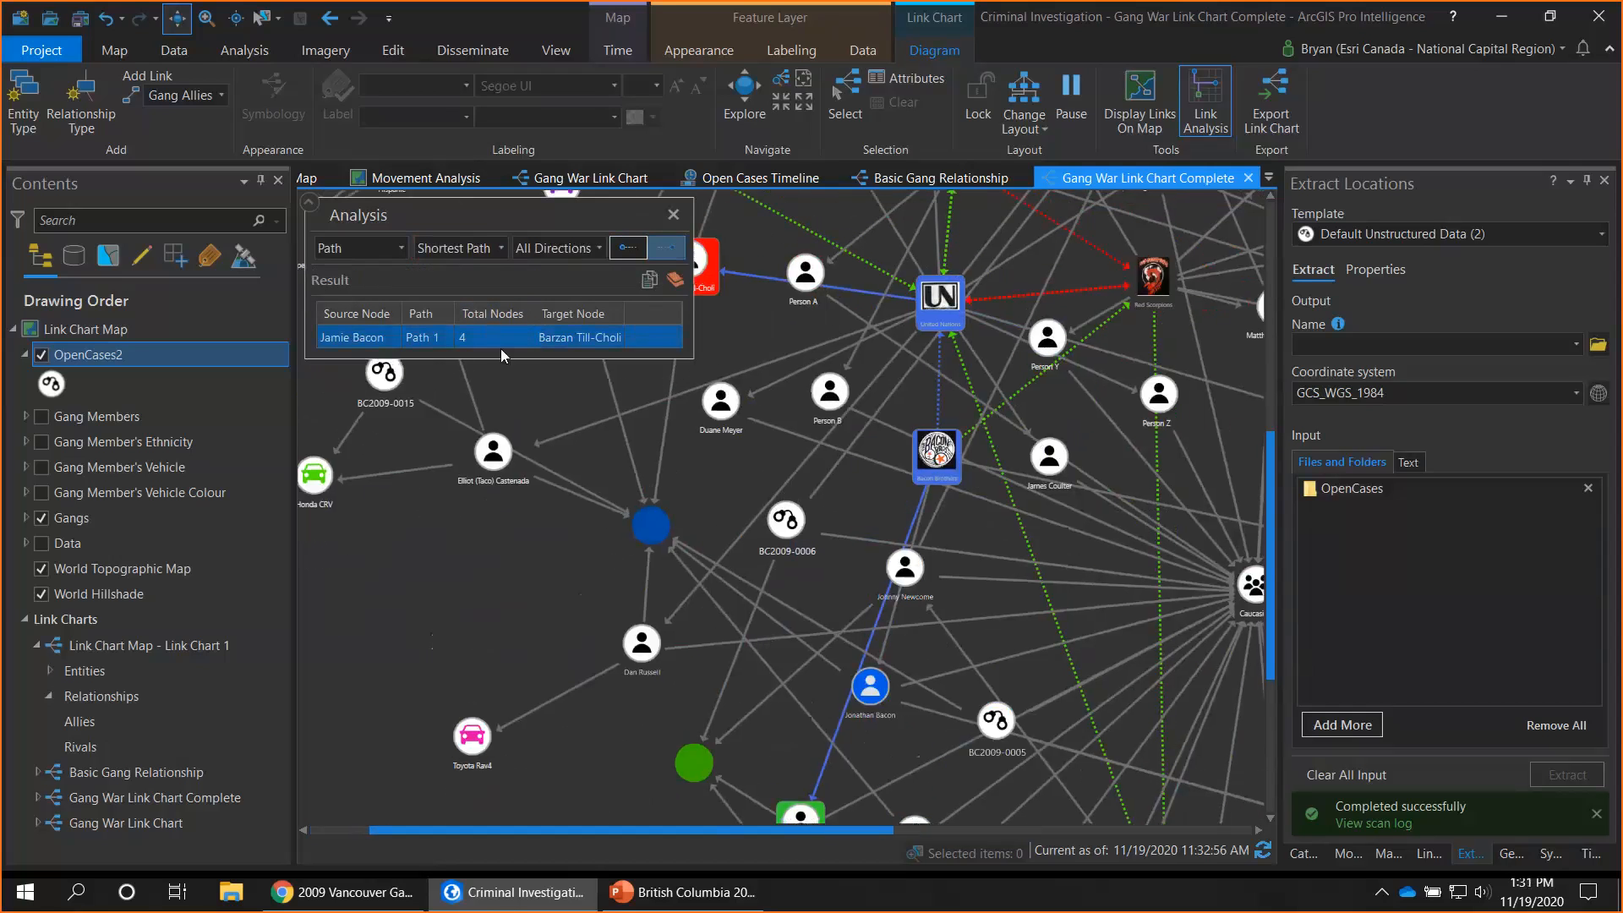
mouse_move(470, 341)
left_click(674, 214)
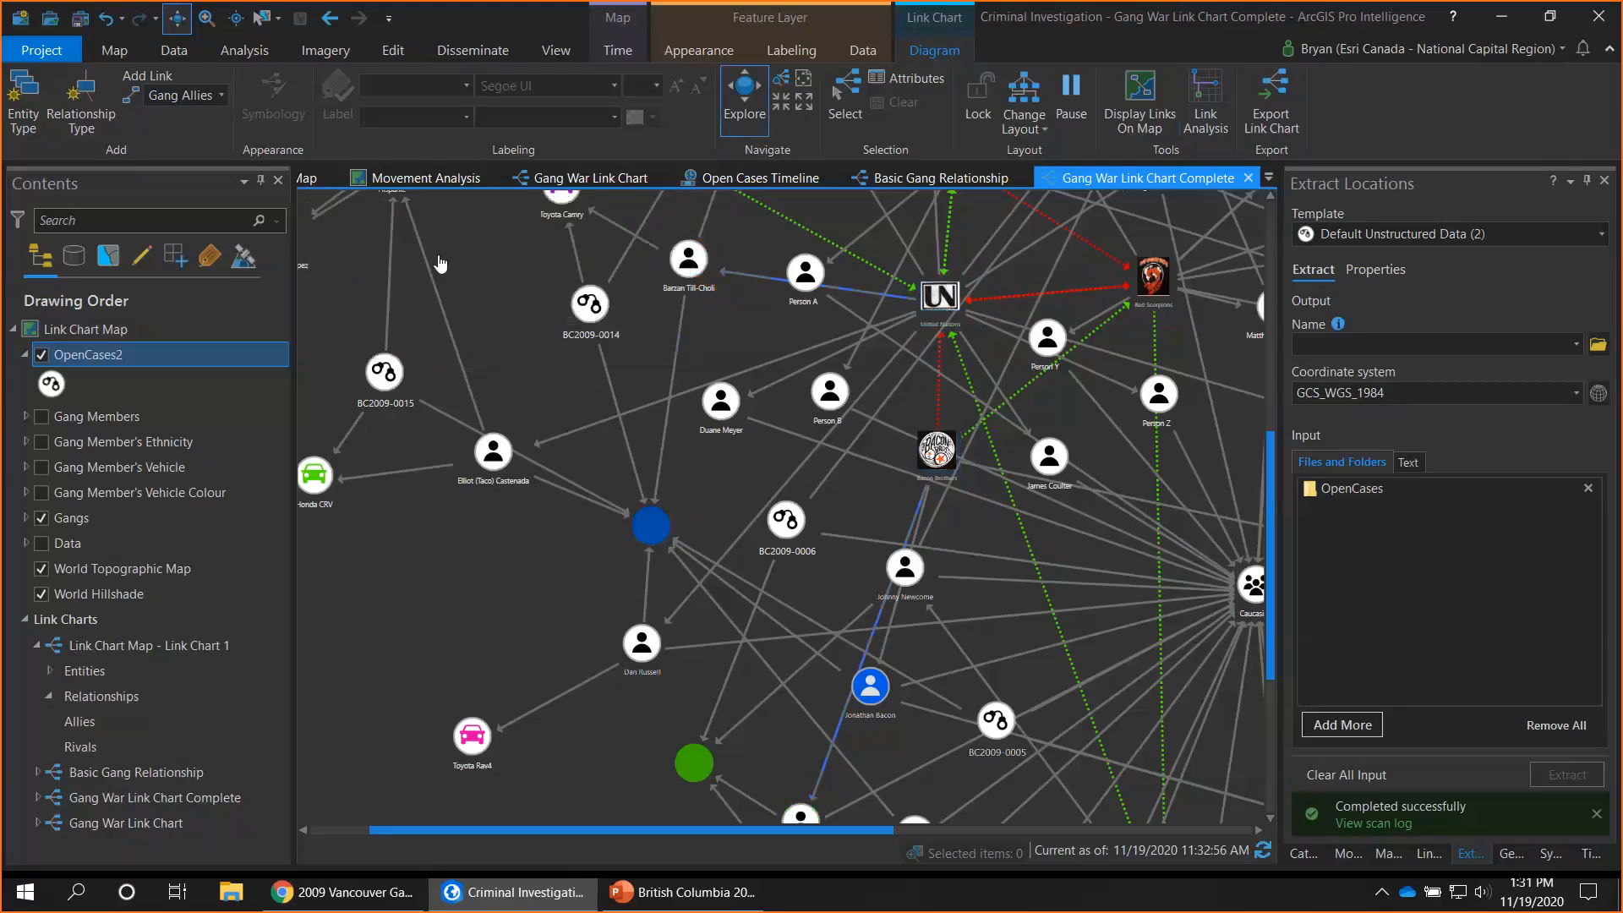
Return to Link Chart Map, hide the OpenCases2 layer and show the Data group layer
left_click(314, 184)
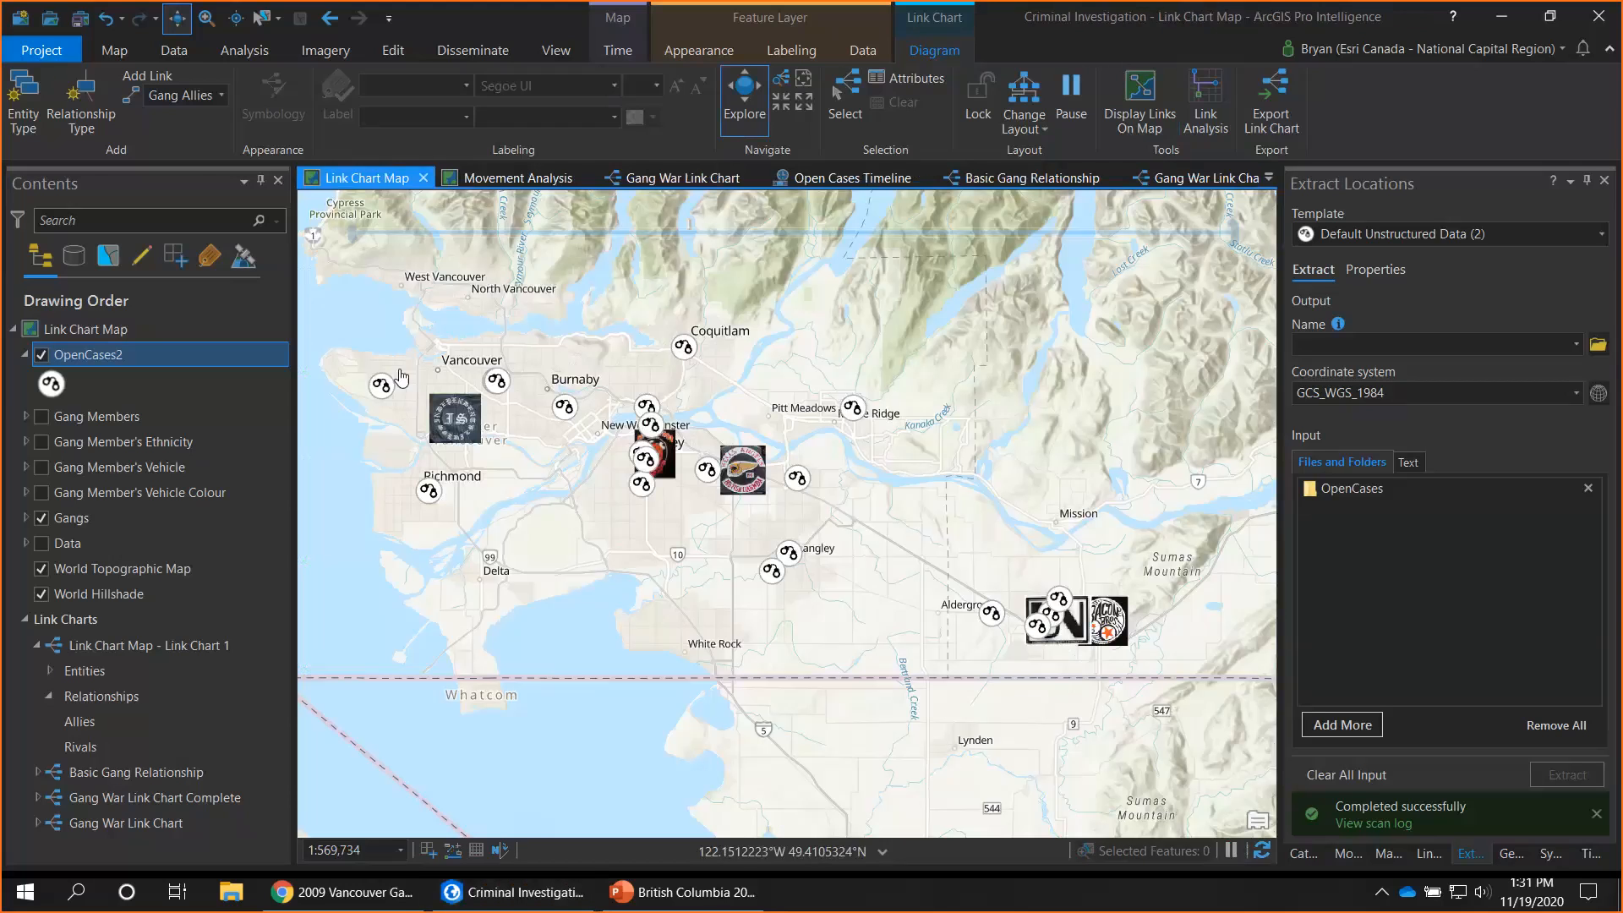
left_click(39, 356)
left_click(40, 544)
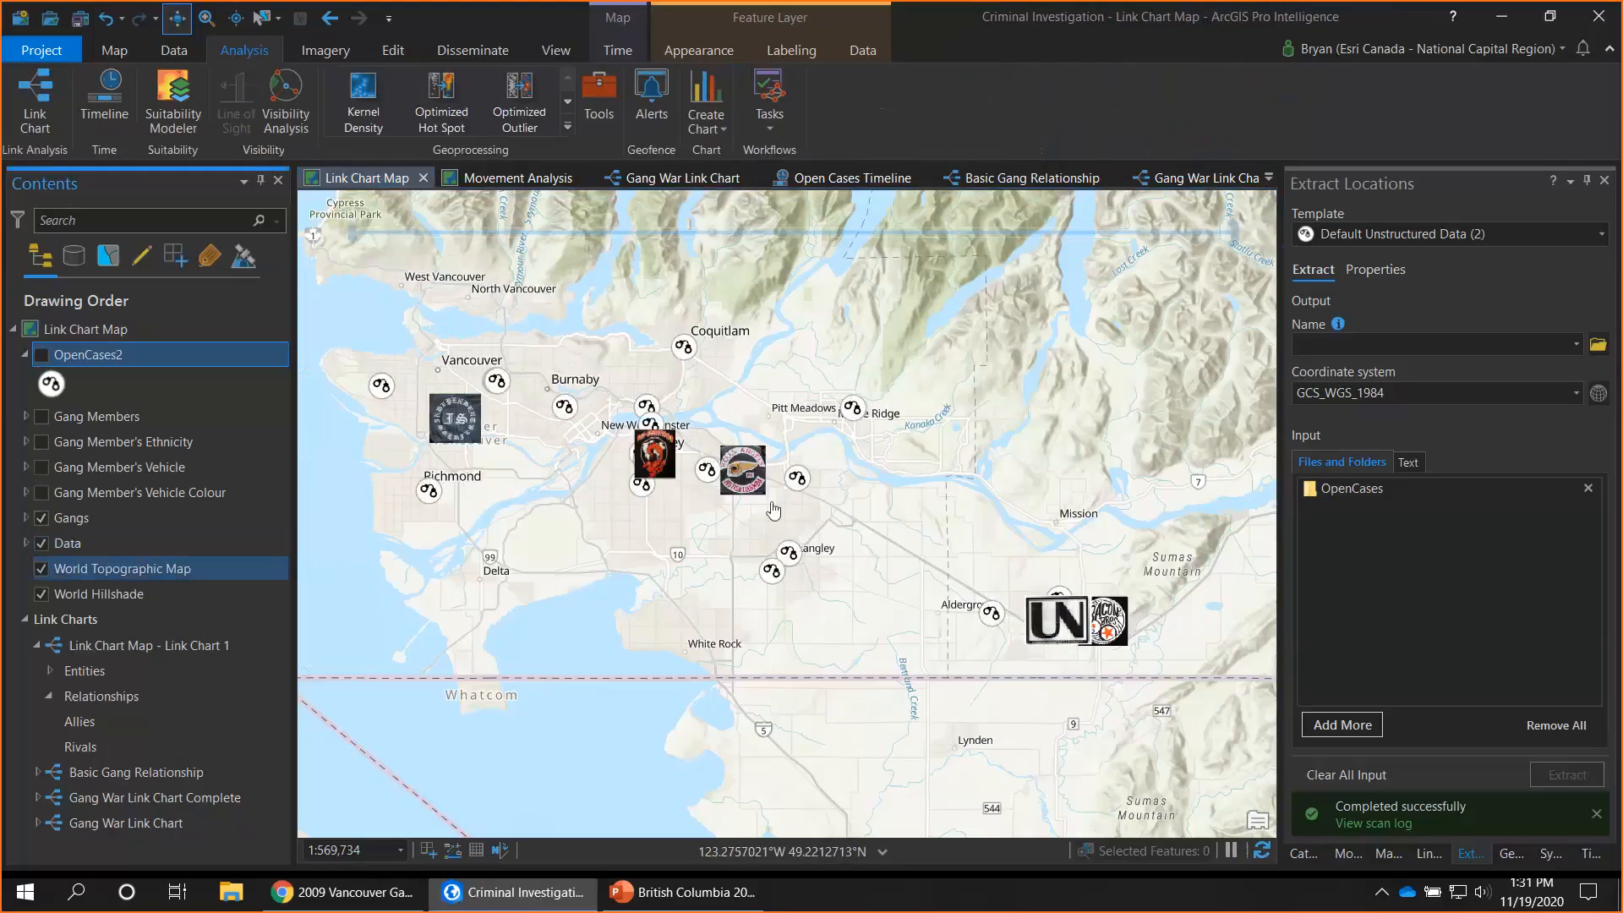
left_click_drag(637, 634, 721, 649)
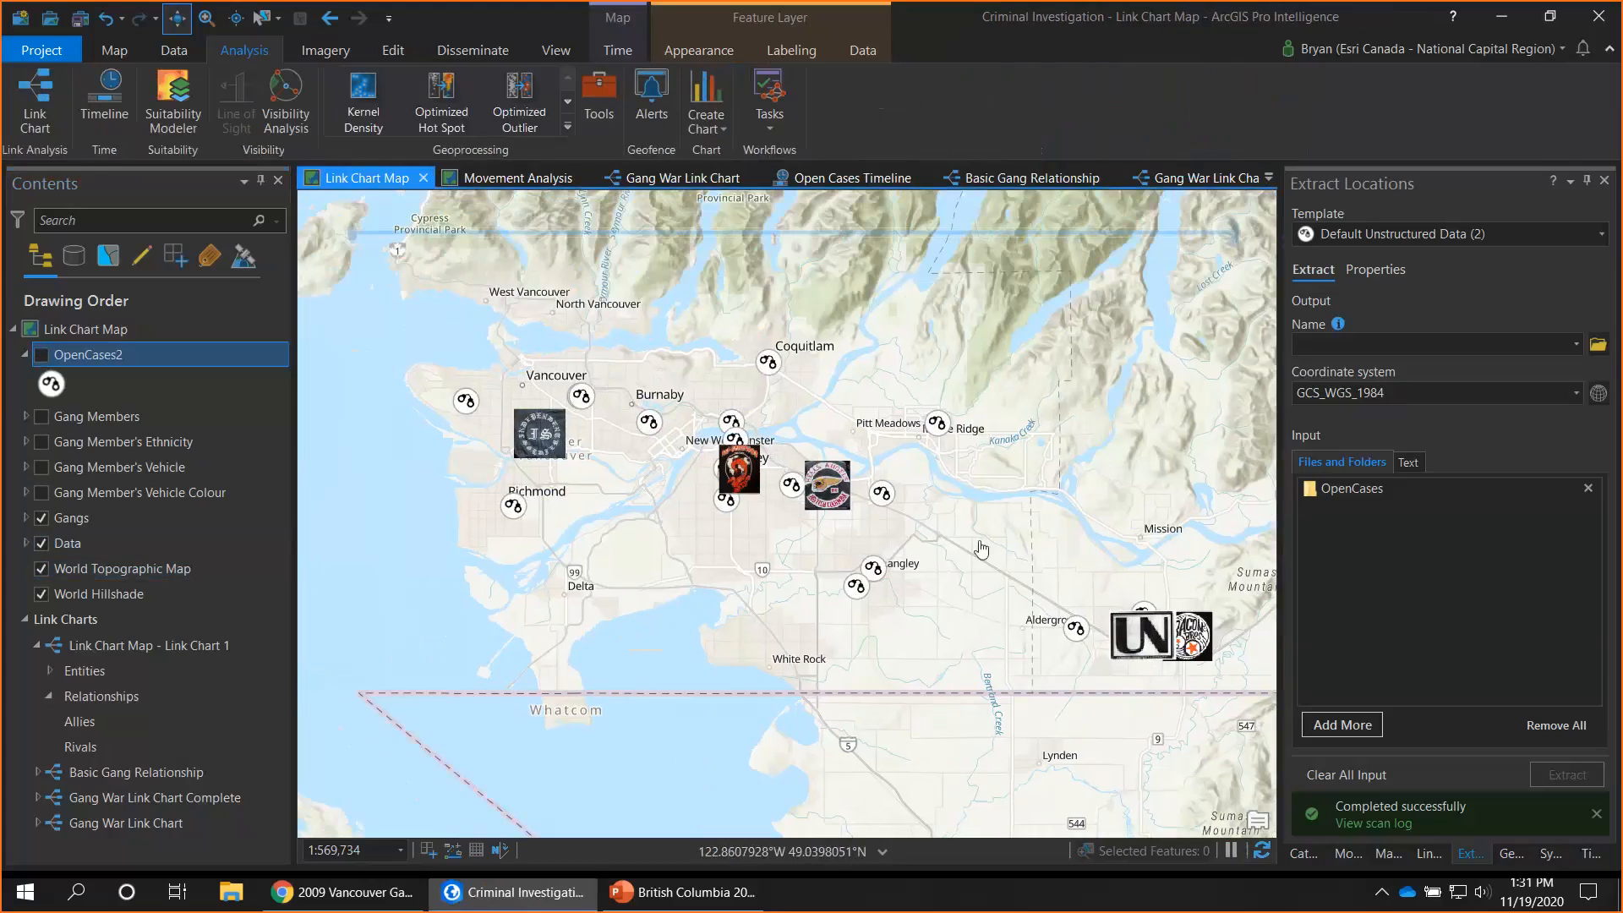
left_click_drag(737, 502, 663, 520)
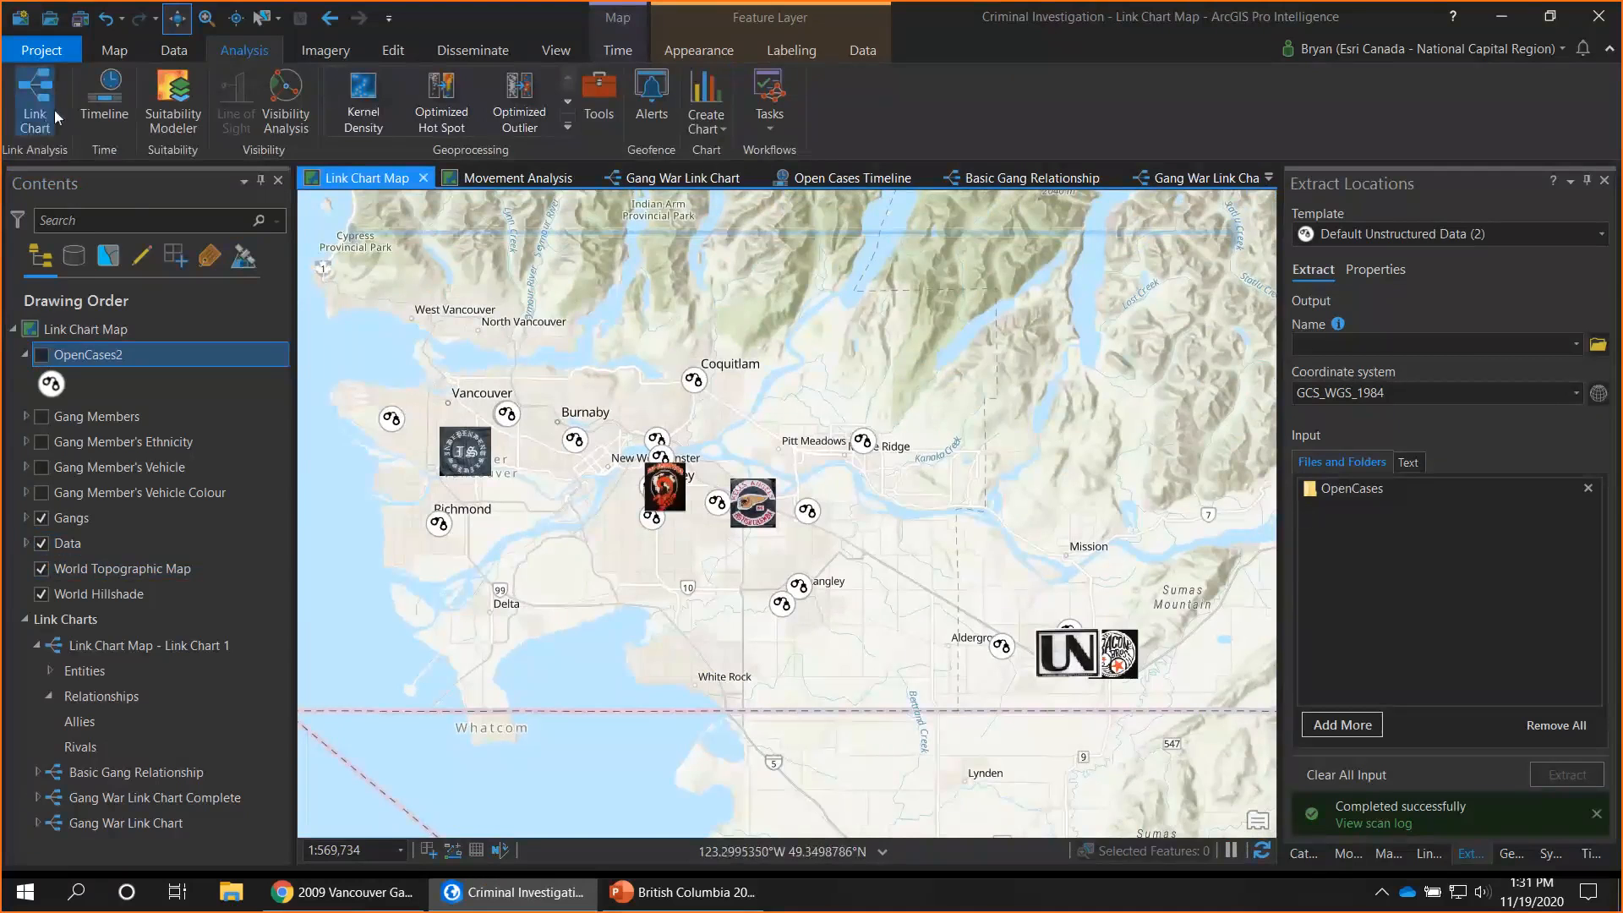
Create a timeline from Link Chart Map using the OpenCases layer, with Case_Info as its display field
left_click(97, 105)
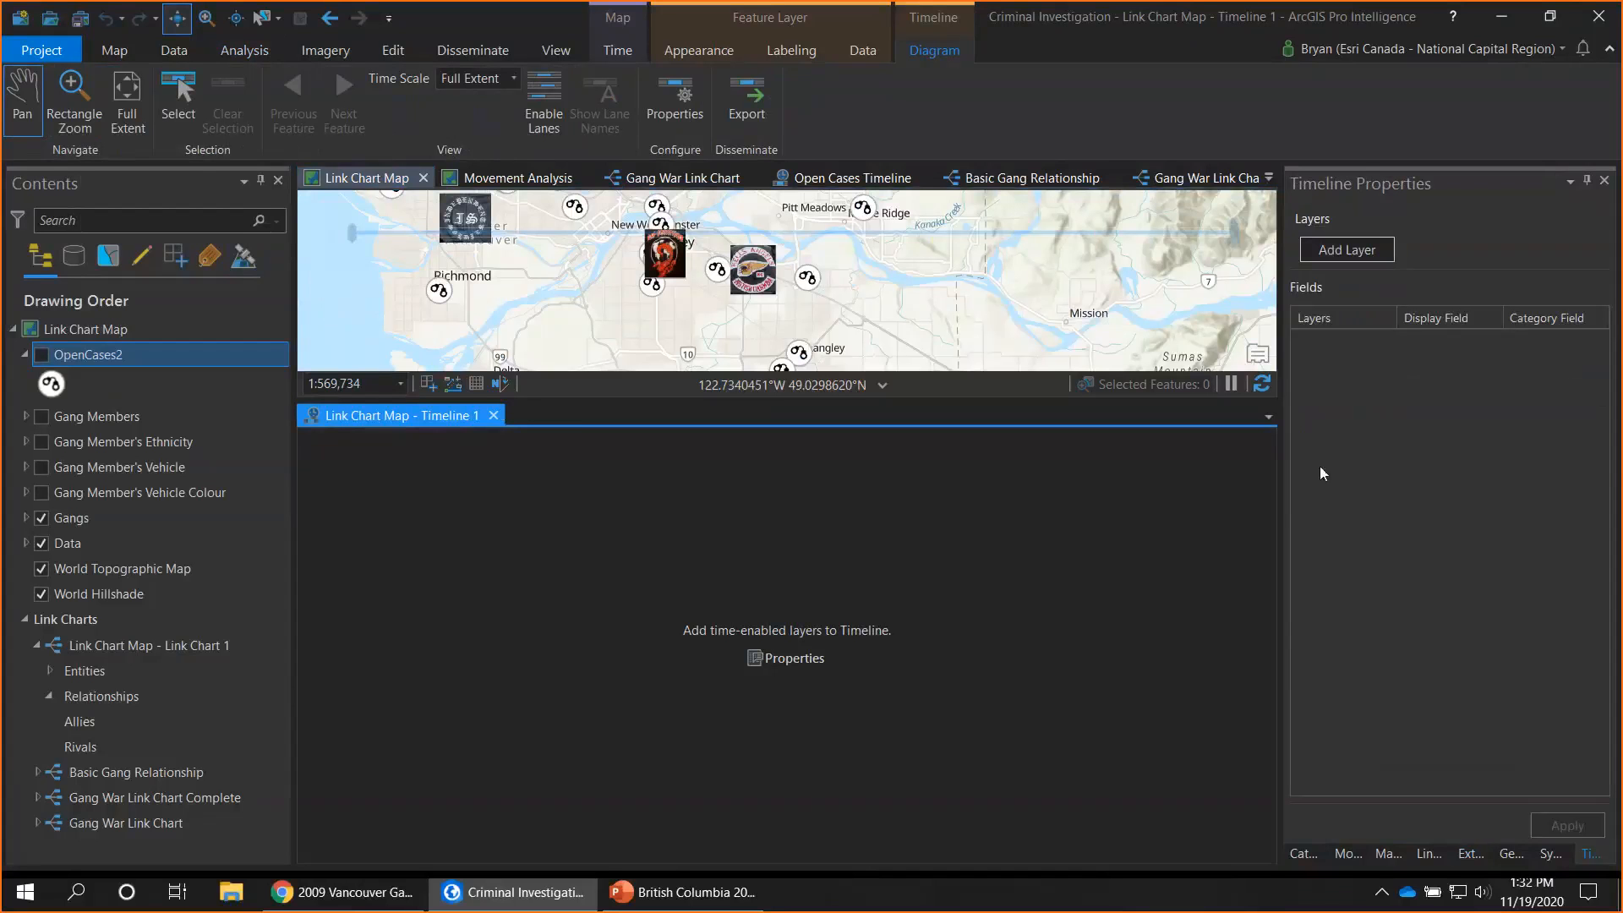
left_click(1383, 251)
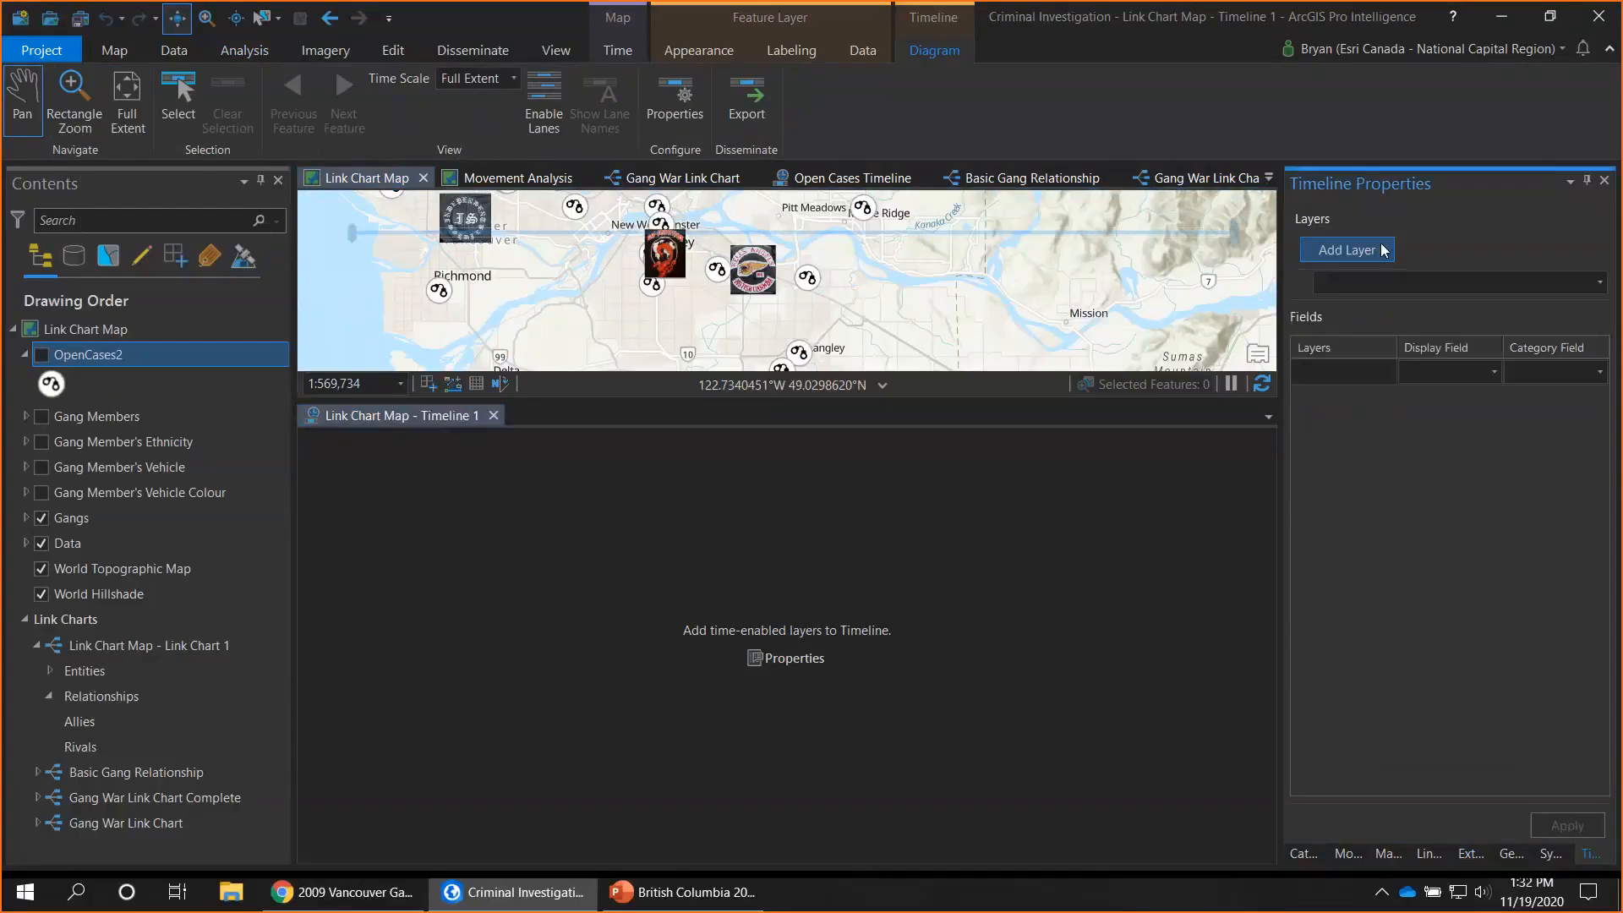
left_click(1588, 283)
left_click(1455, 308)
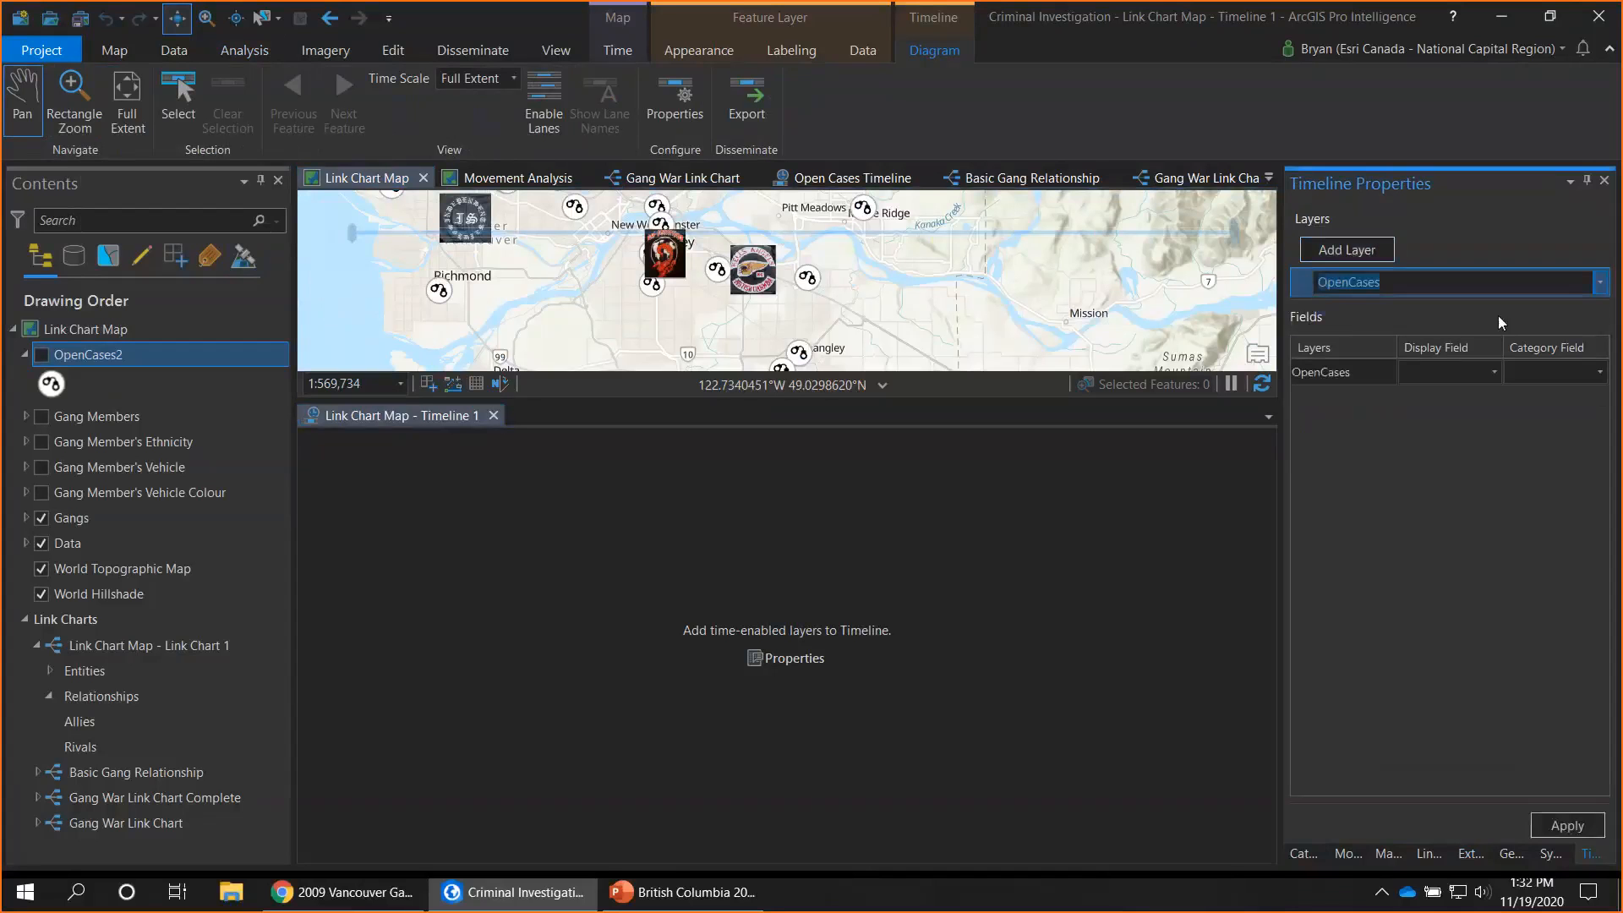
left_click(1495, 372)
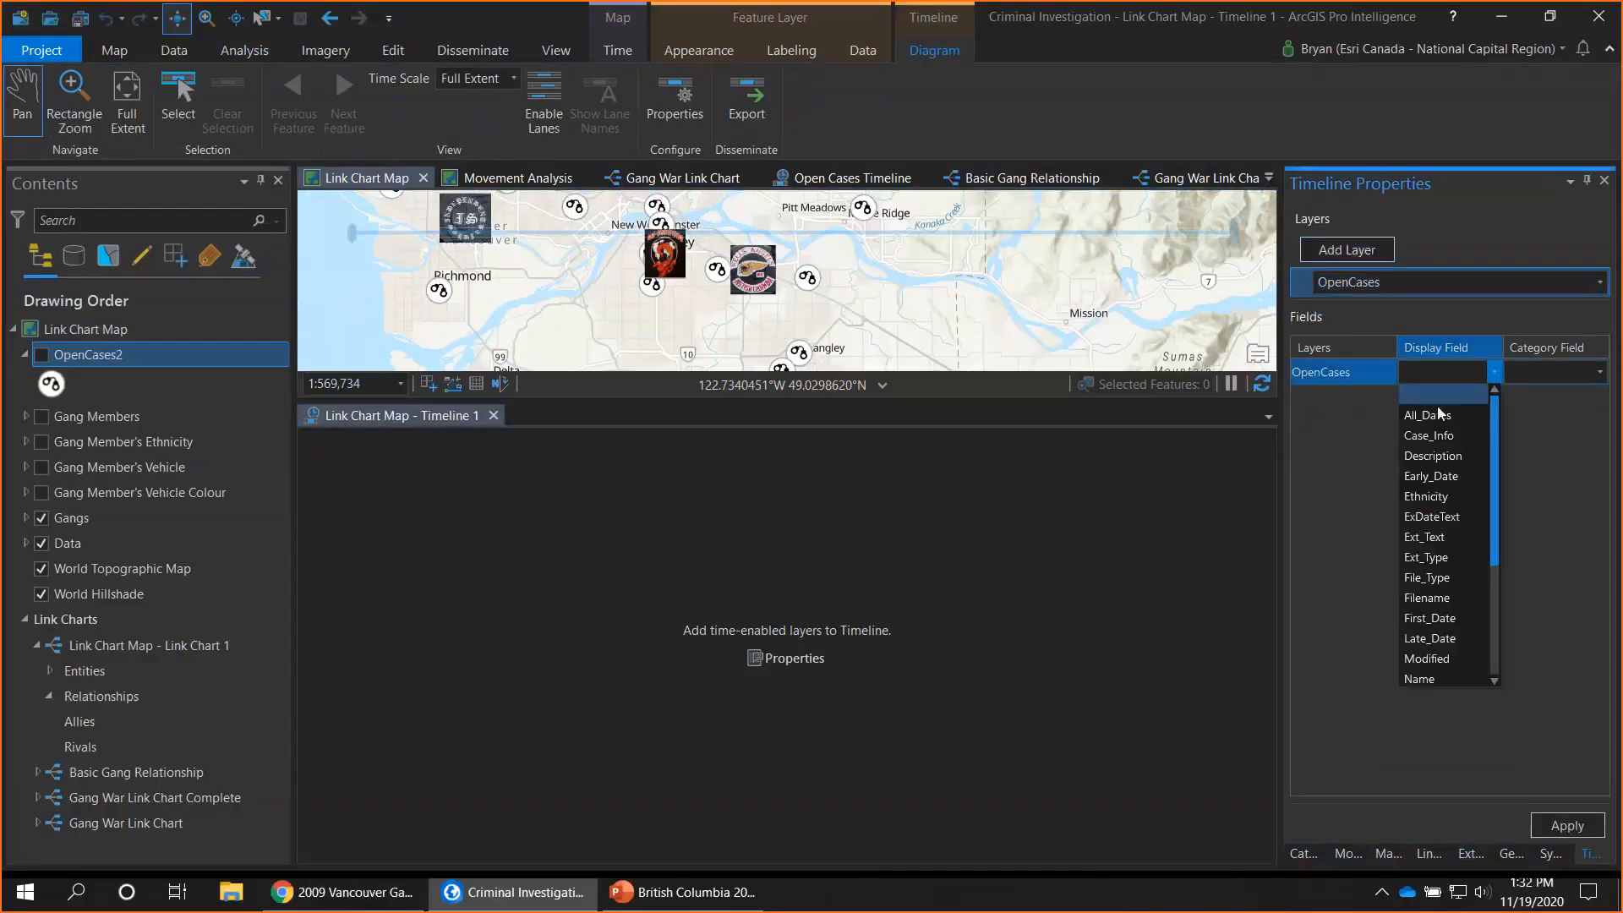
left_click(1430, 437)
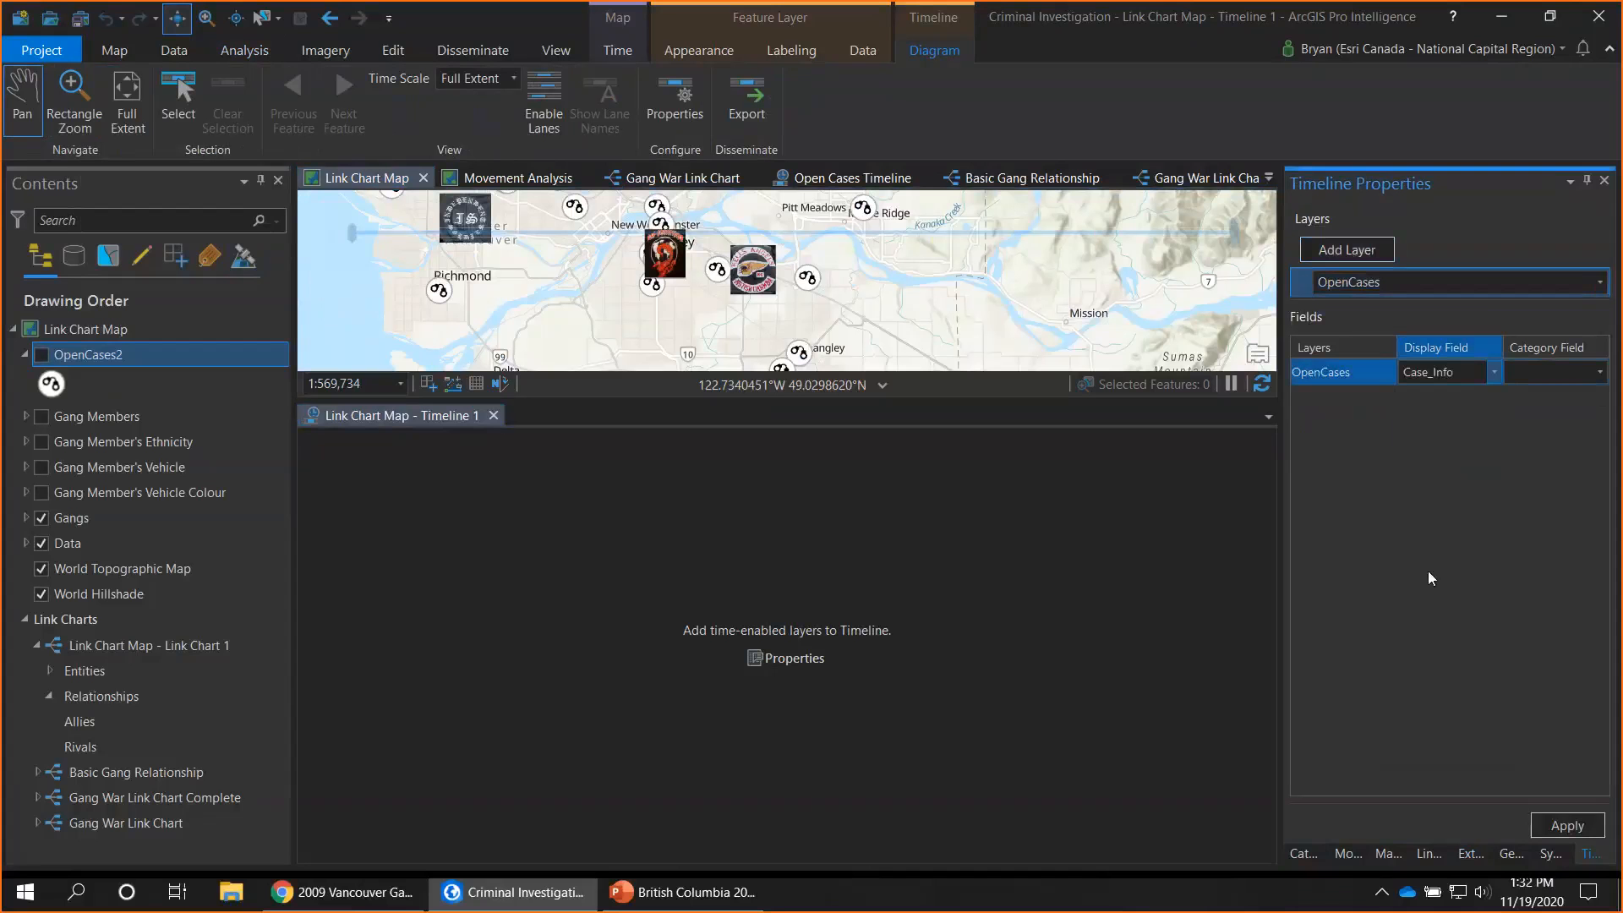
left_click(1564, 822)
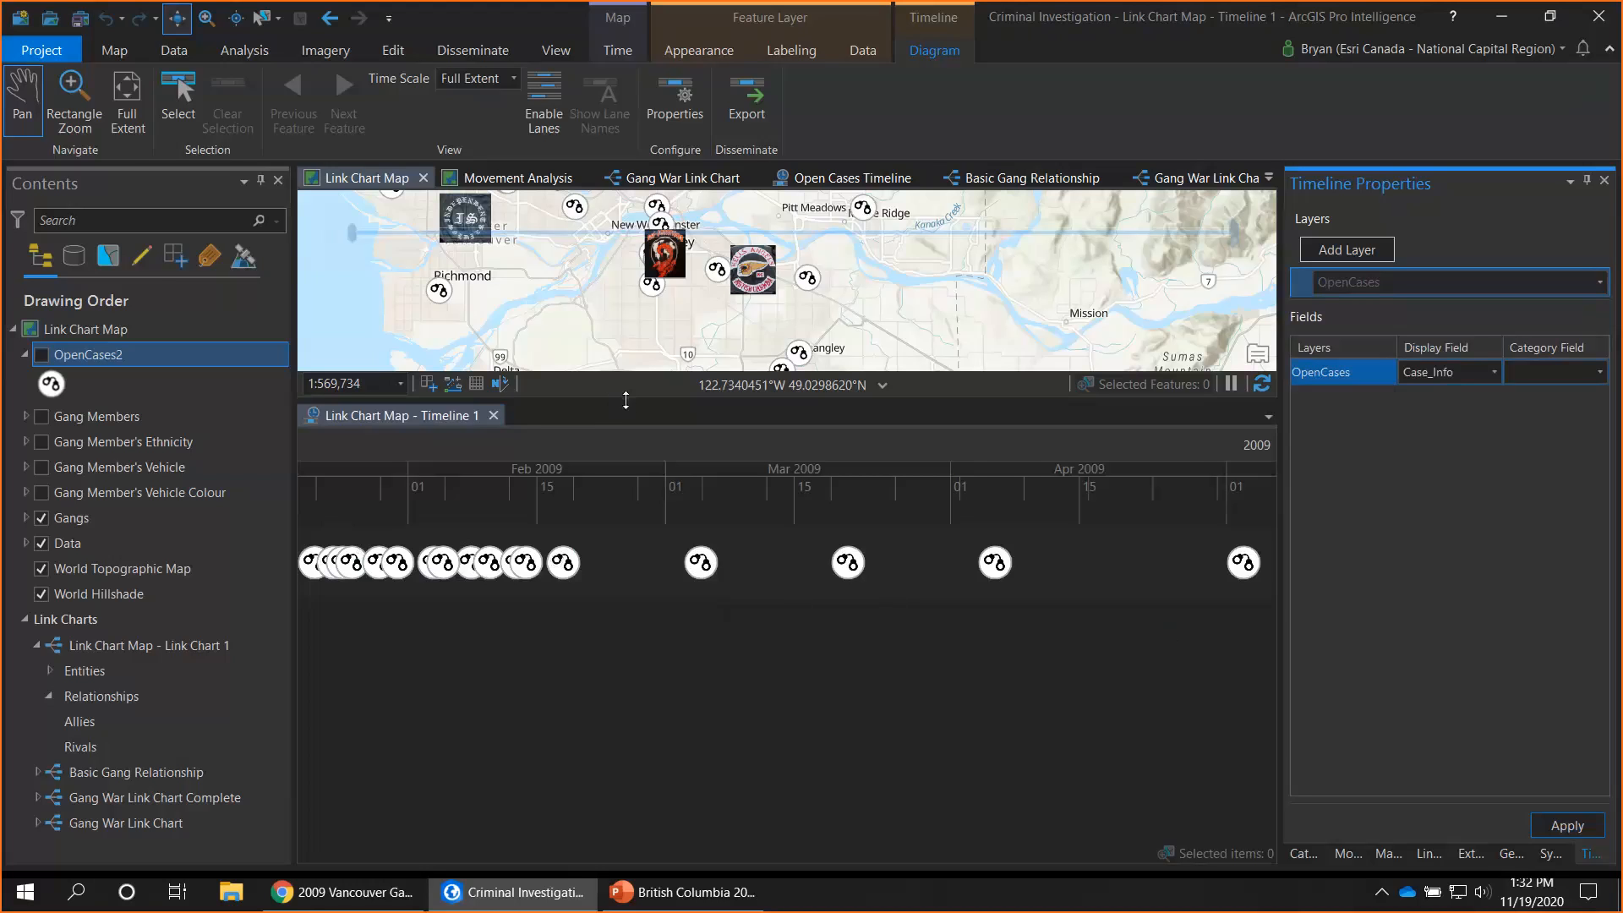
Enlarge the map view above the timeline and dock Gang War Link Chart Complete beside the map
left_click_drag(626, 400, 608, 646)
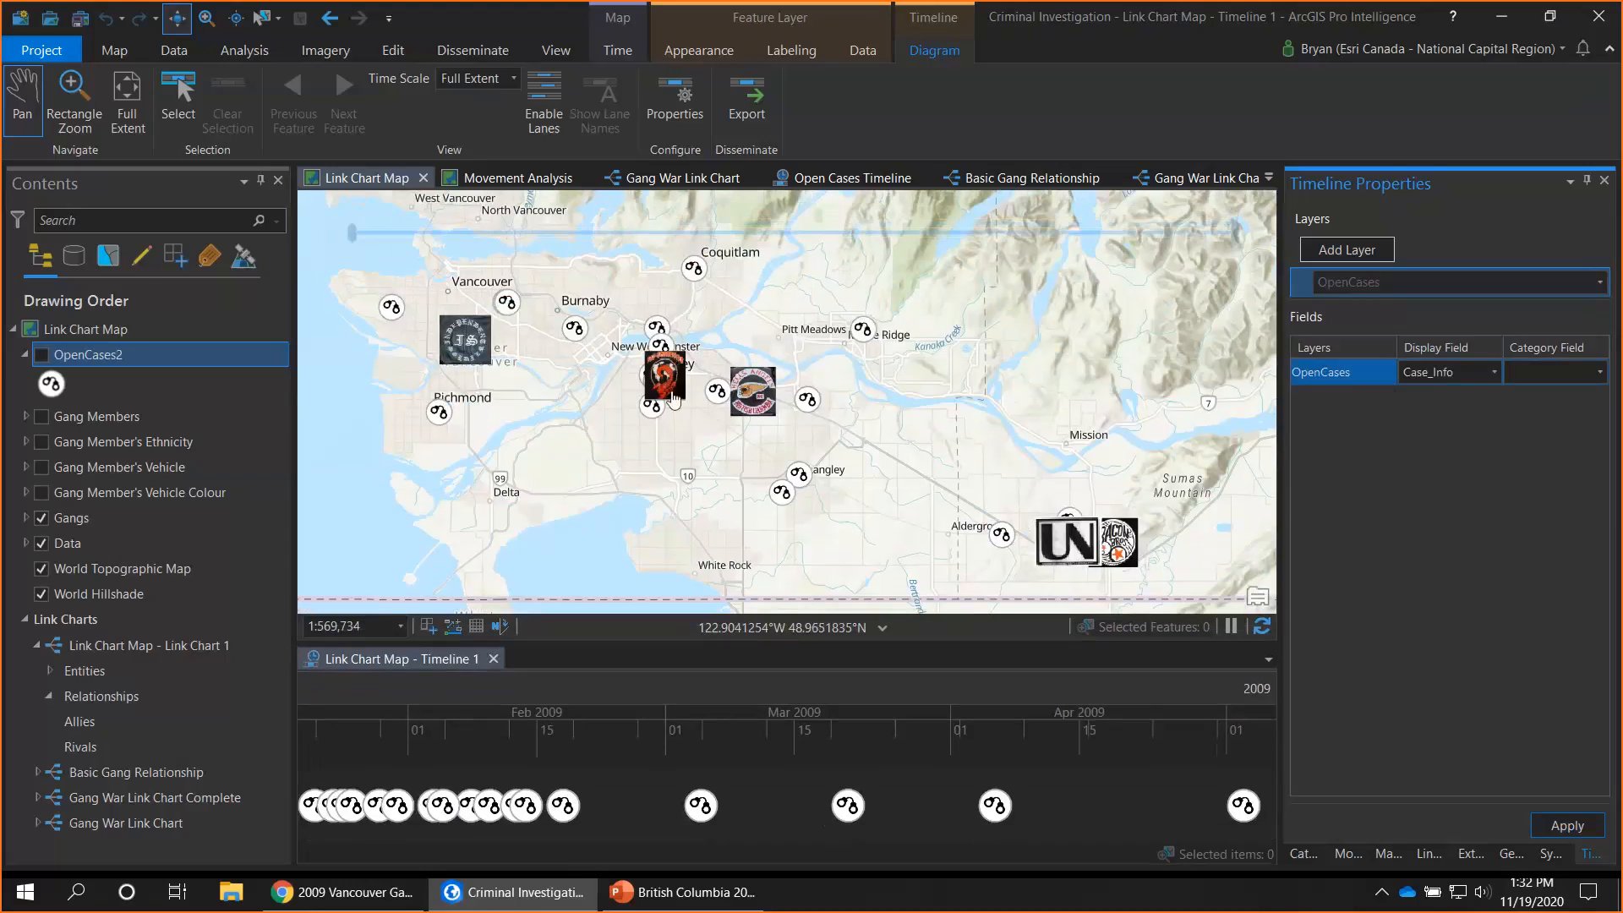
mouse_move(840, 257)
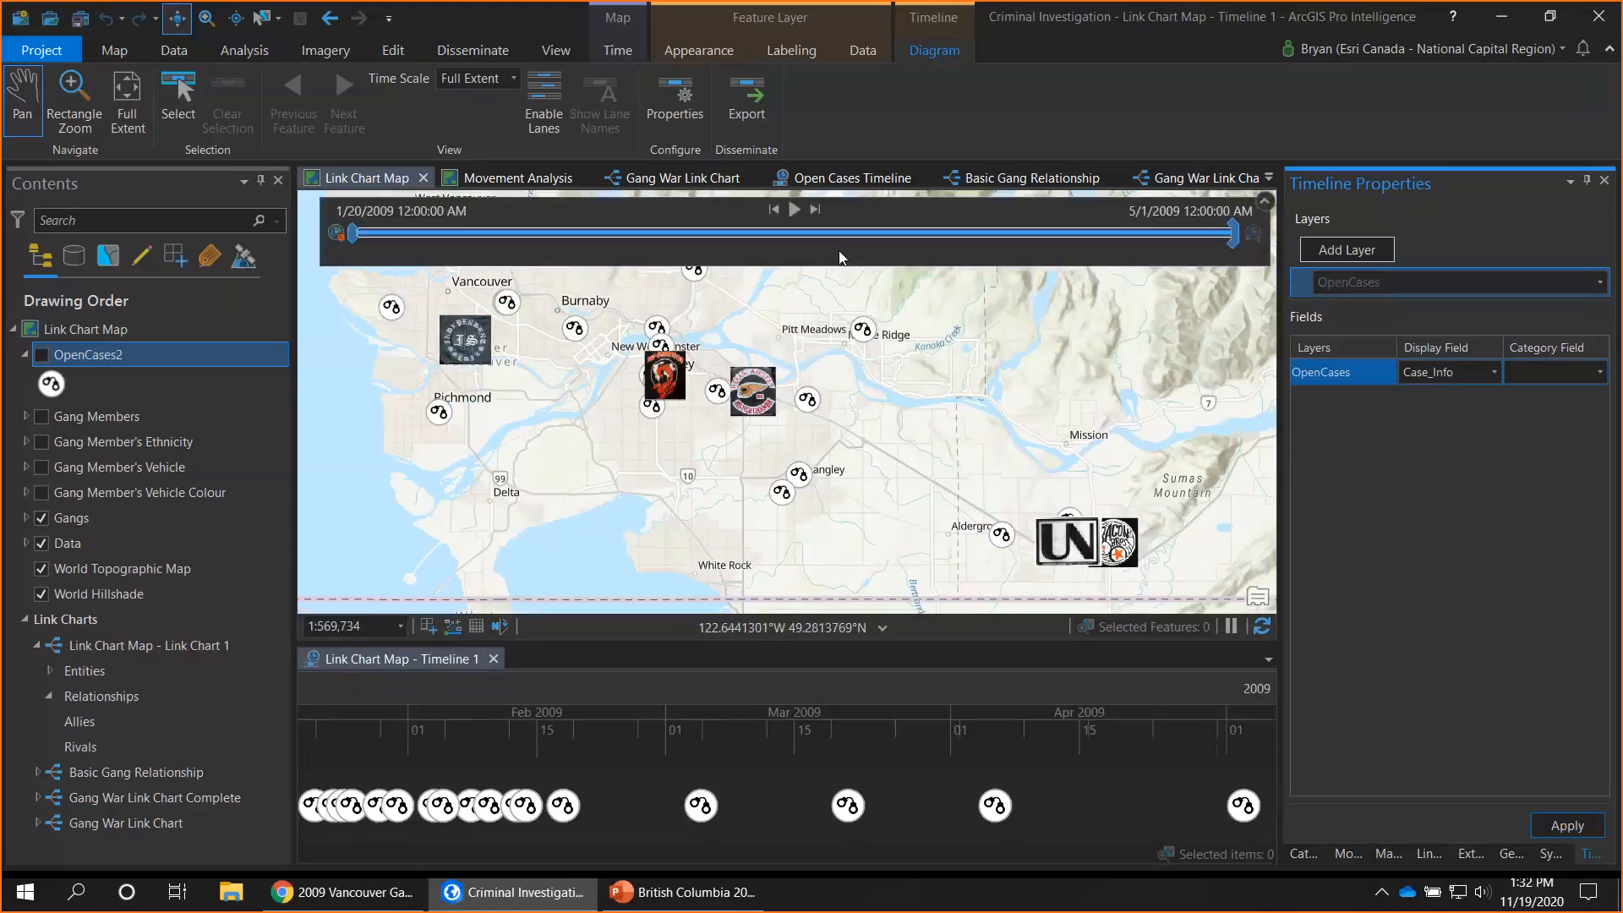
left_click(1209, 180)
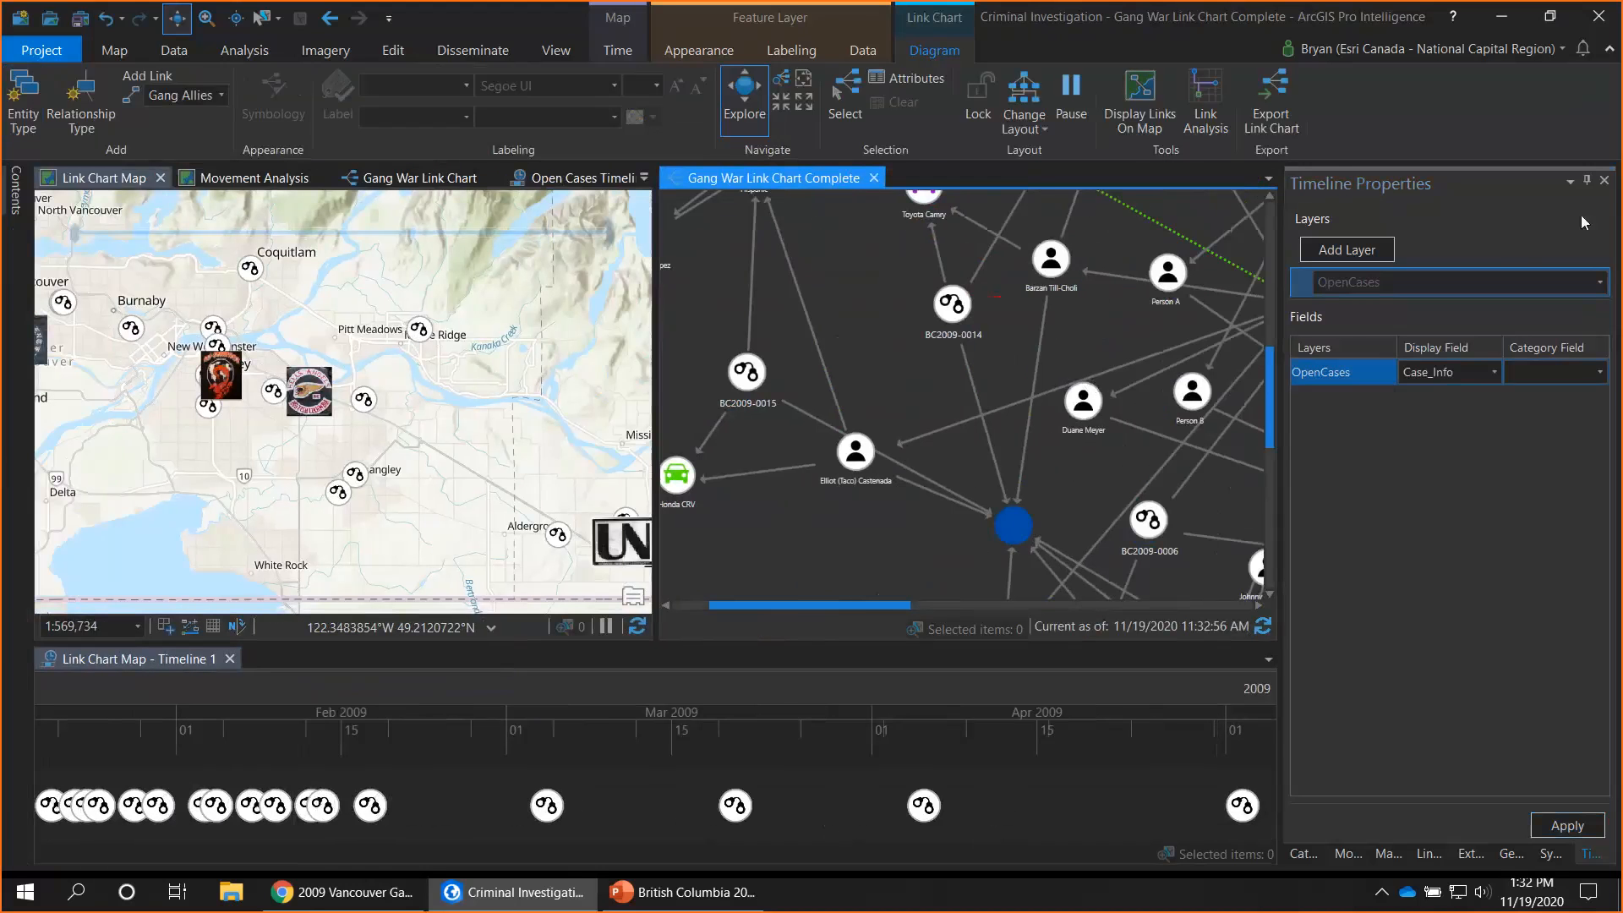
Collapse the Timeline Properties pane and show more of the network in Gang War Link Chart Complete
left_click(1590, 182)
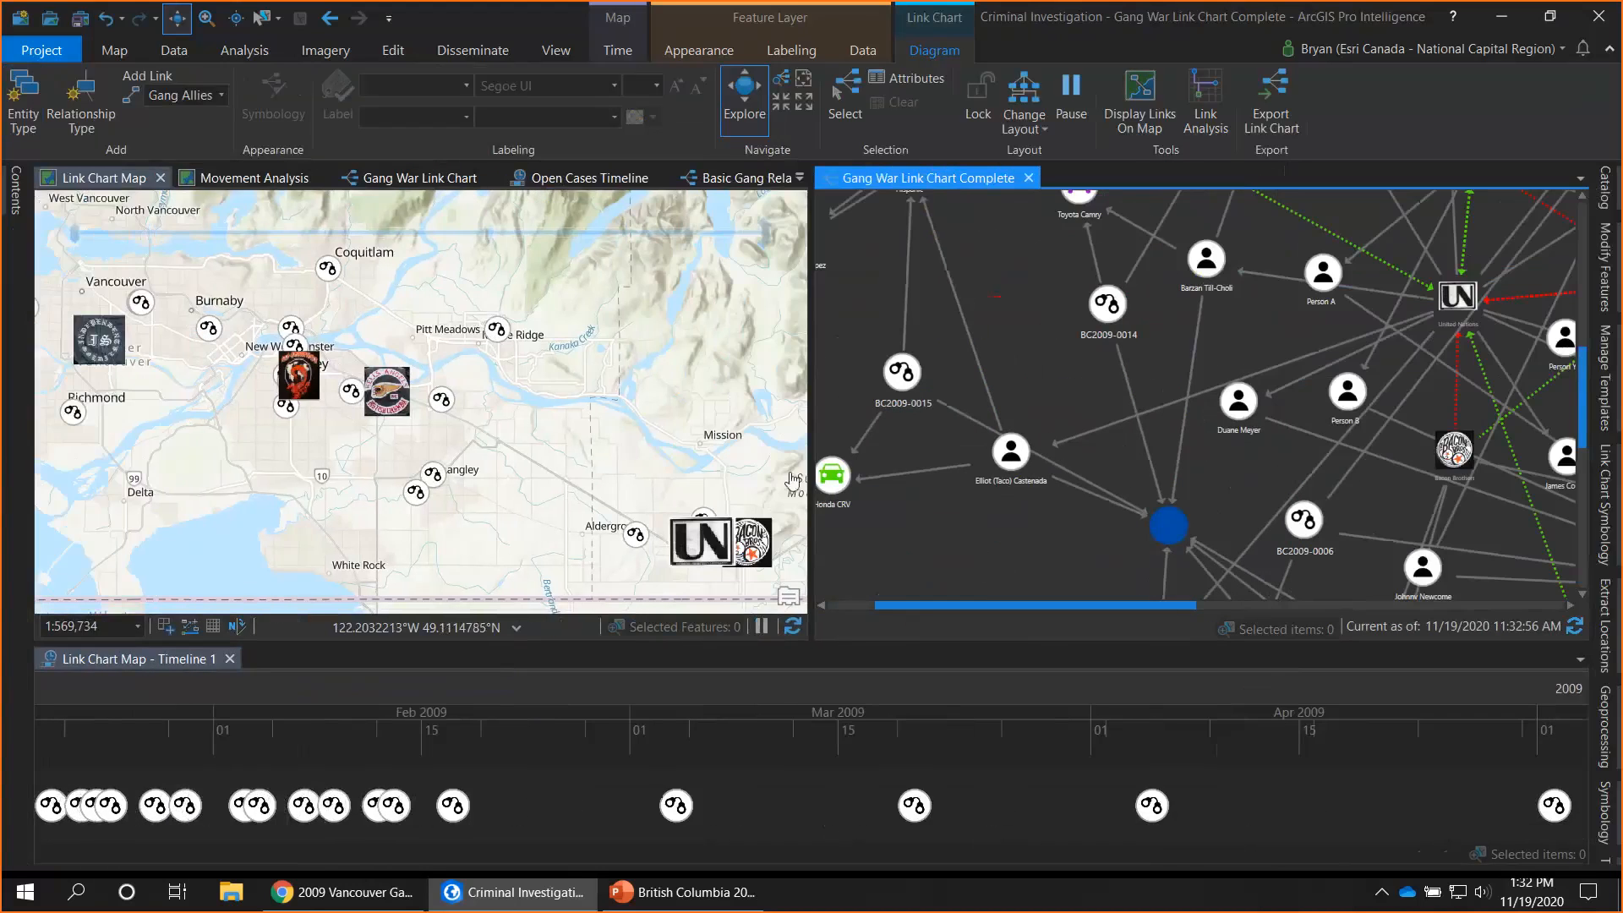
scroll(1091, 338, "down", 4)
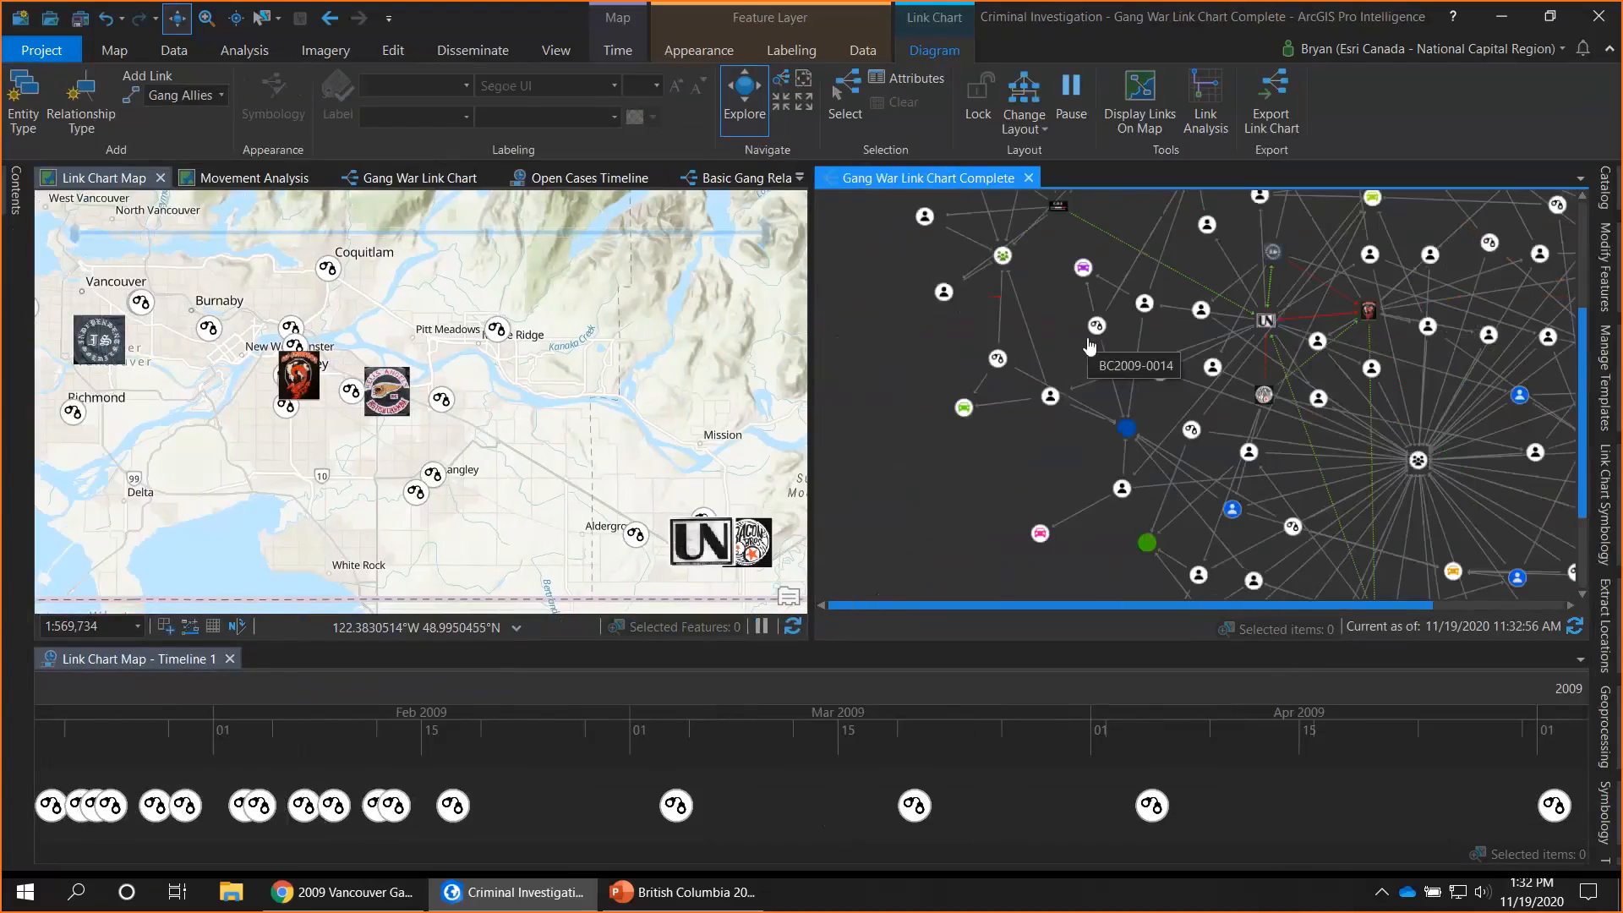
left_click_drag(1288, 435, 1057, 397)
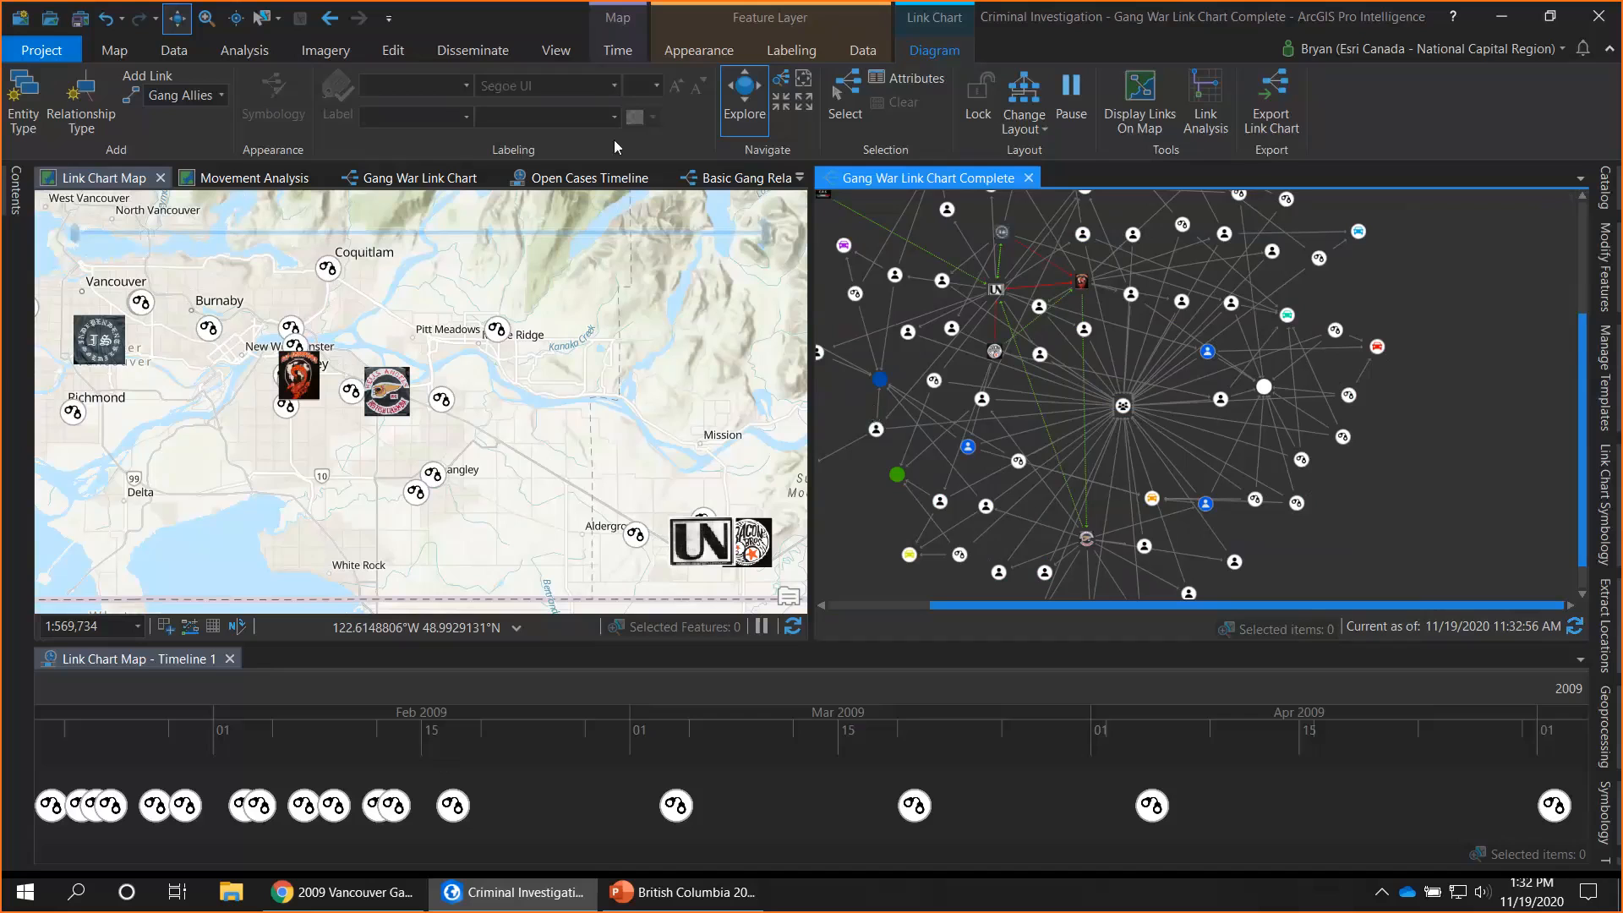
Select the February 2009 cases on the timeline to examine them on the map and link chart, and clear the selection
left_click(142, 661)
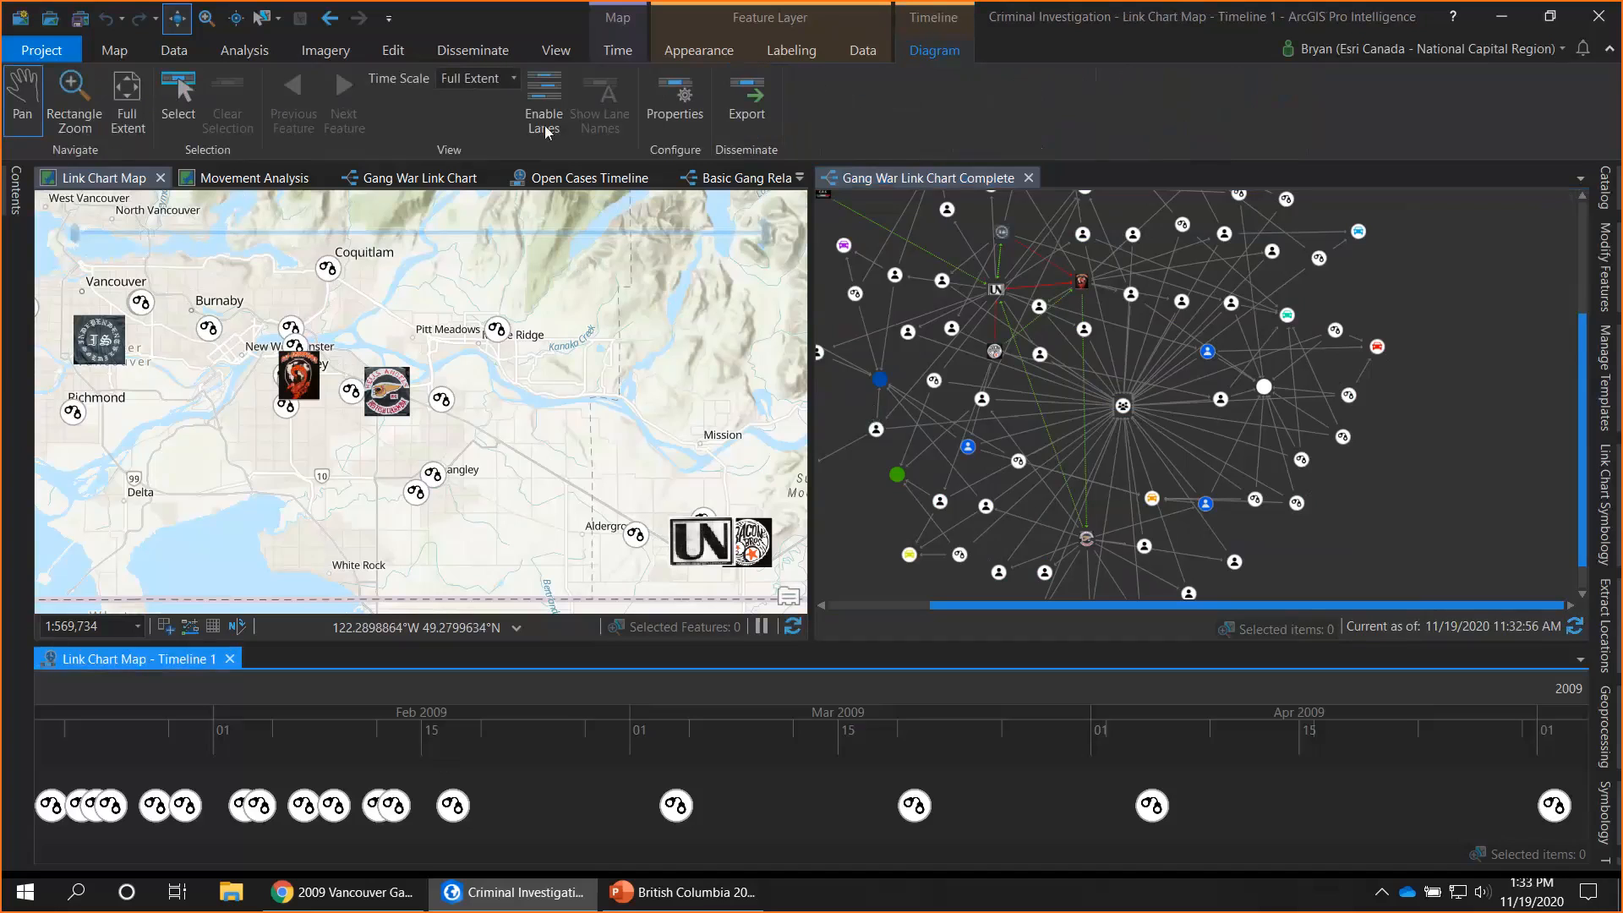
left_click(191, 115)
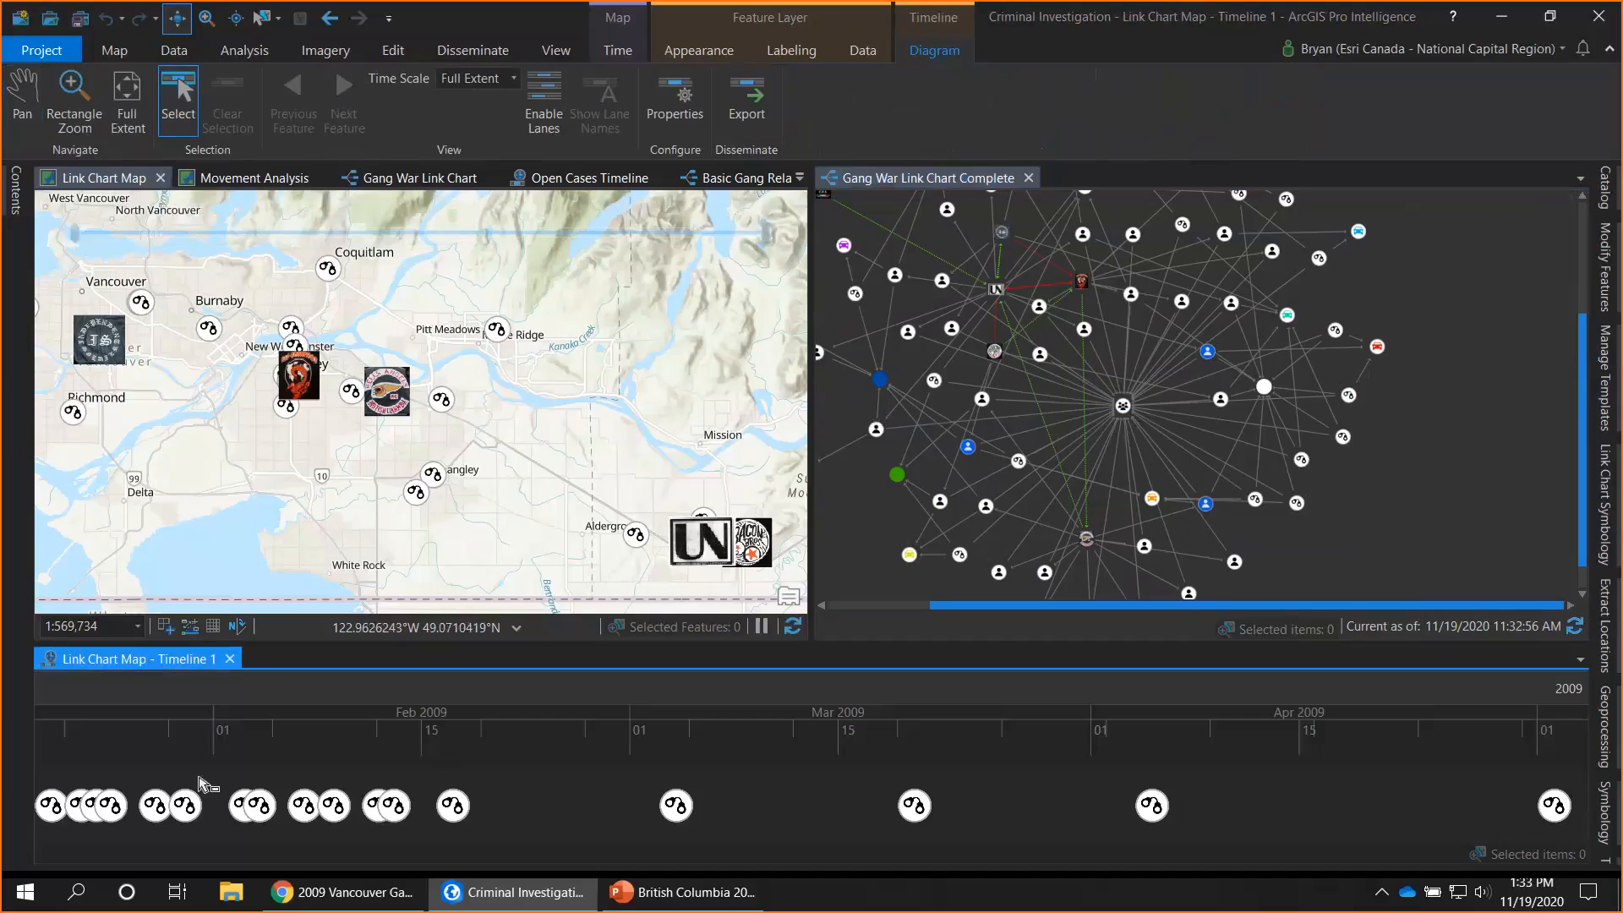
left_click_drag(217, 833, 582, 793)
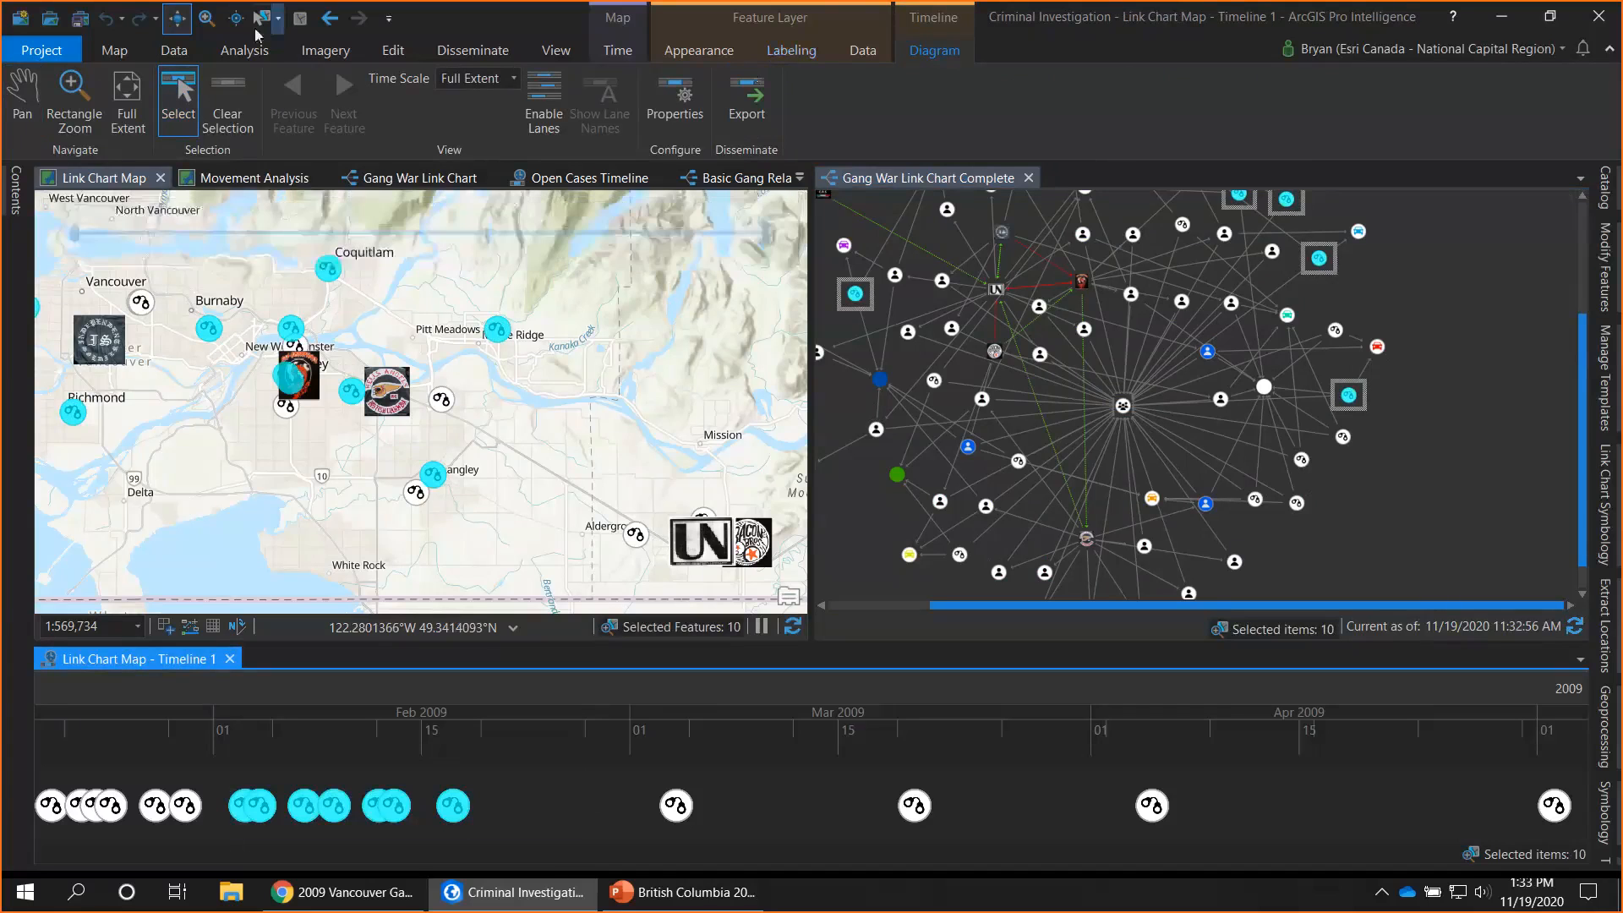
left_click(309, 31)
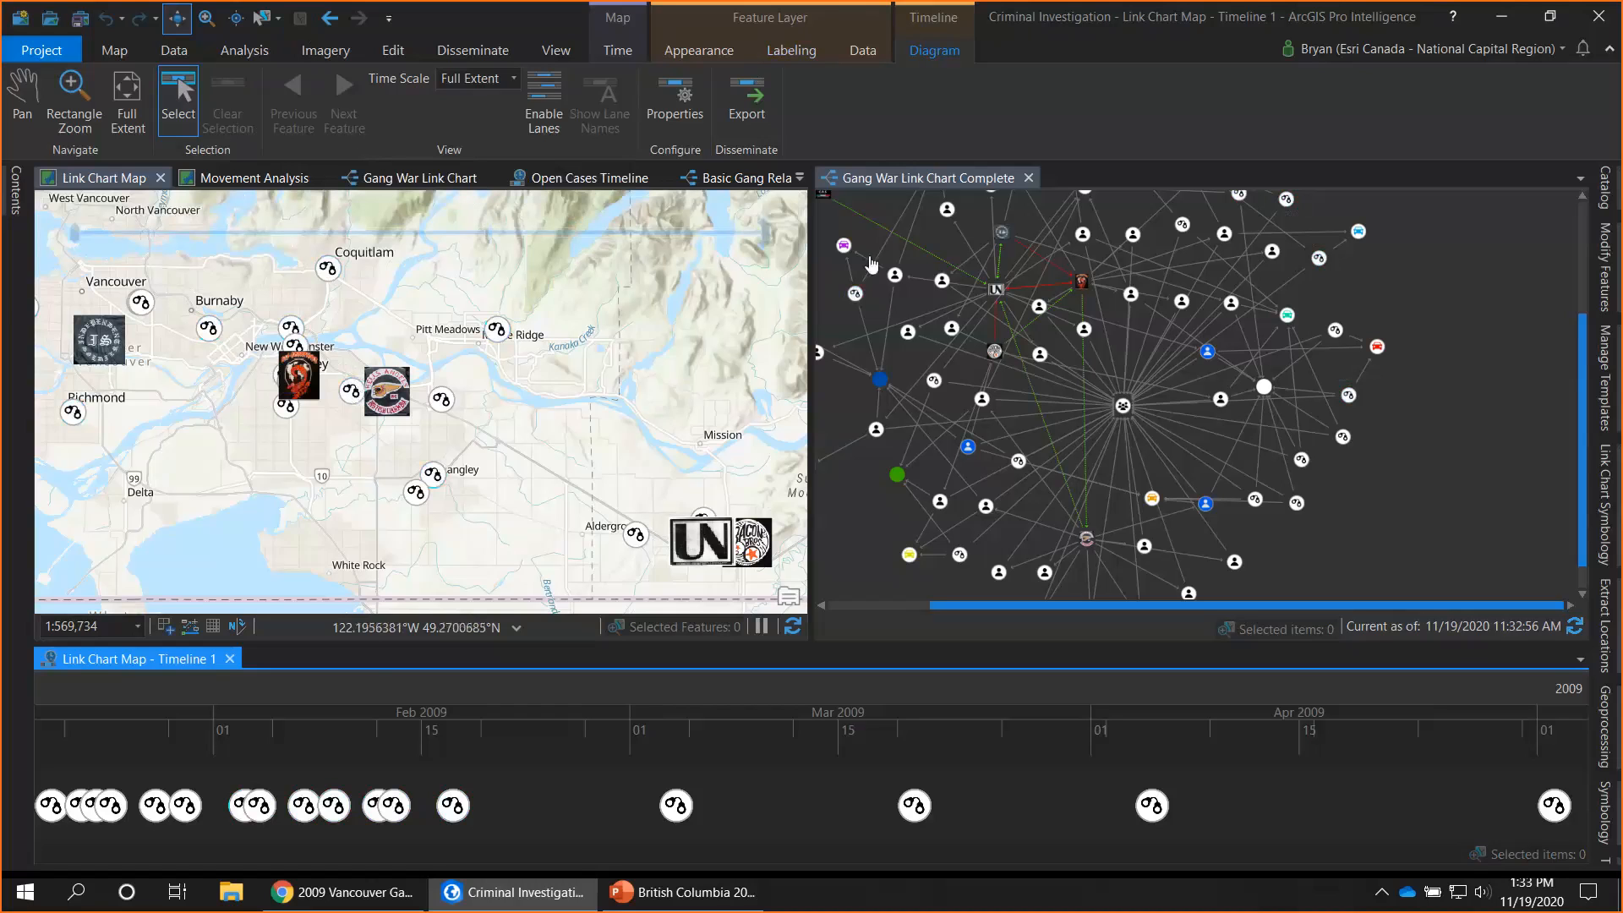
Restore the single-view layout with the link chart redocked, the timeline closed, and the Contents and Catalog panes pinned open
left_click(945, 177)
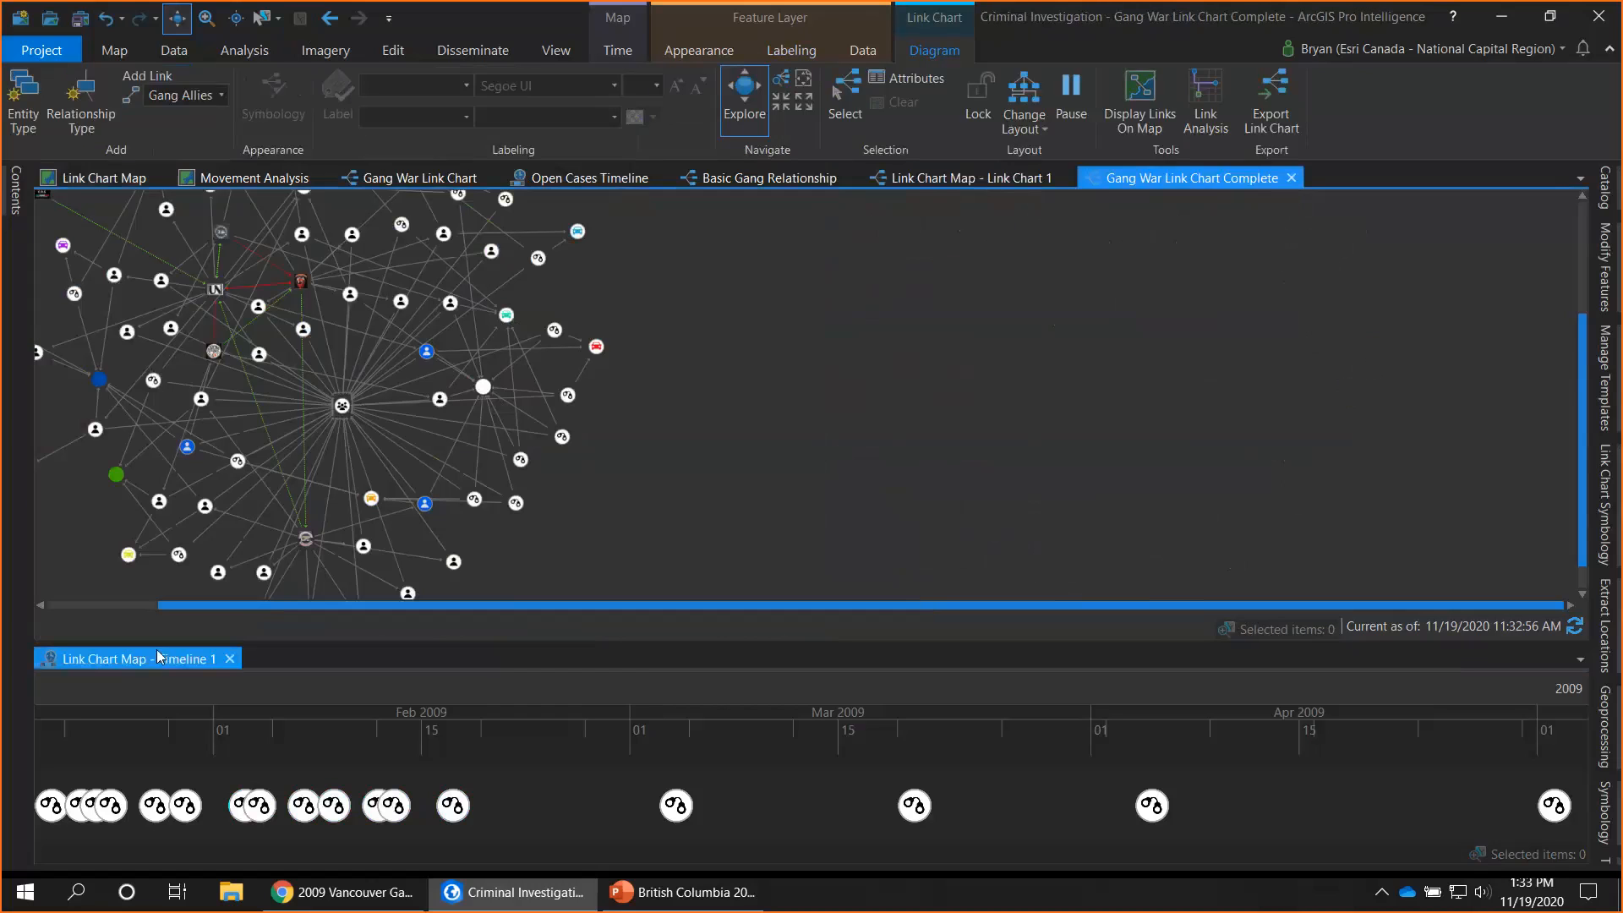
left_click(229, 658)
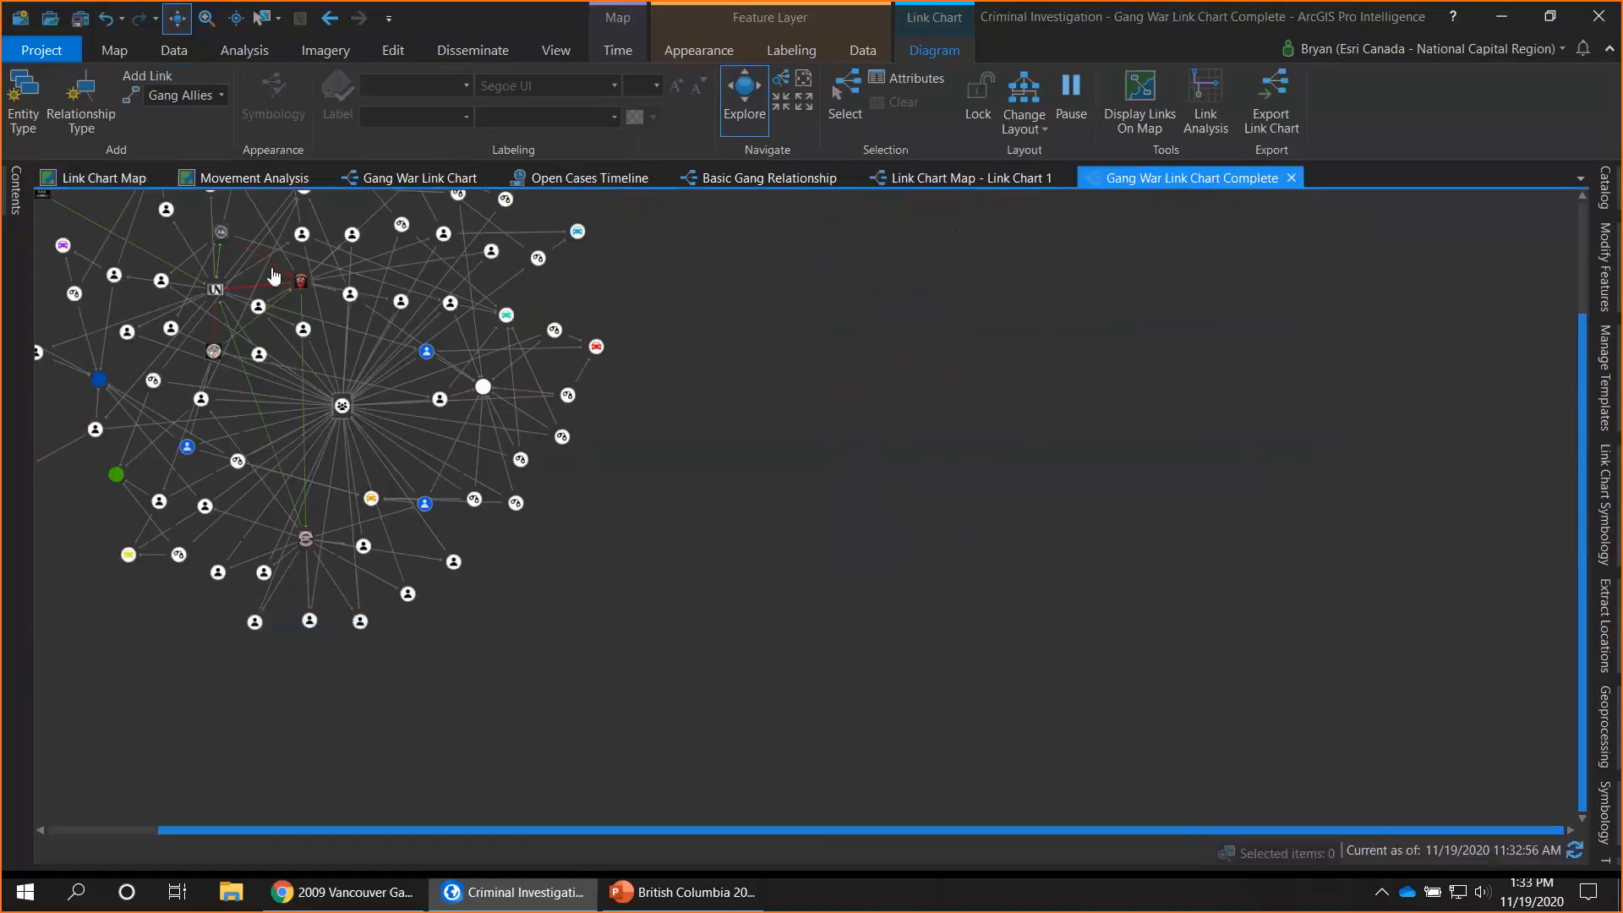
left_click(17, 188)
left_click(218, 181)
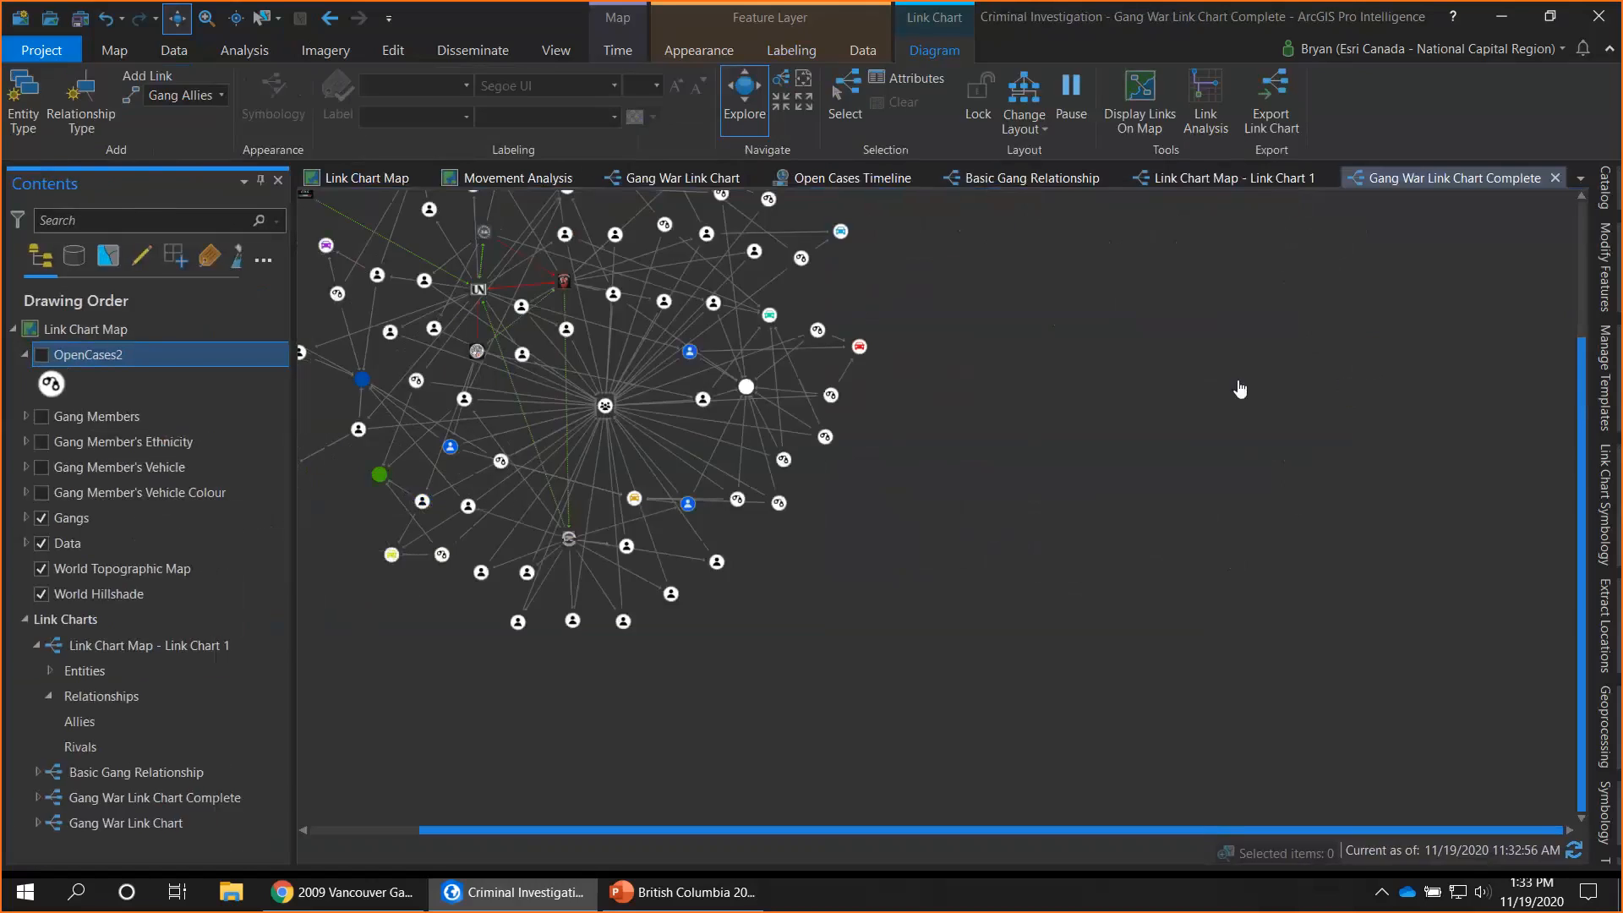
left_click(1604, 187)
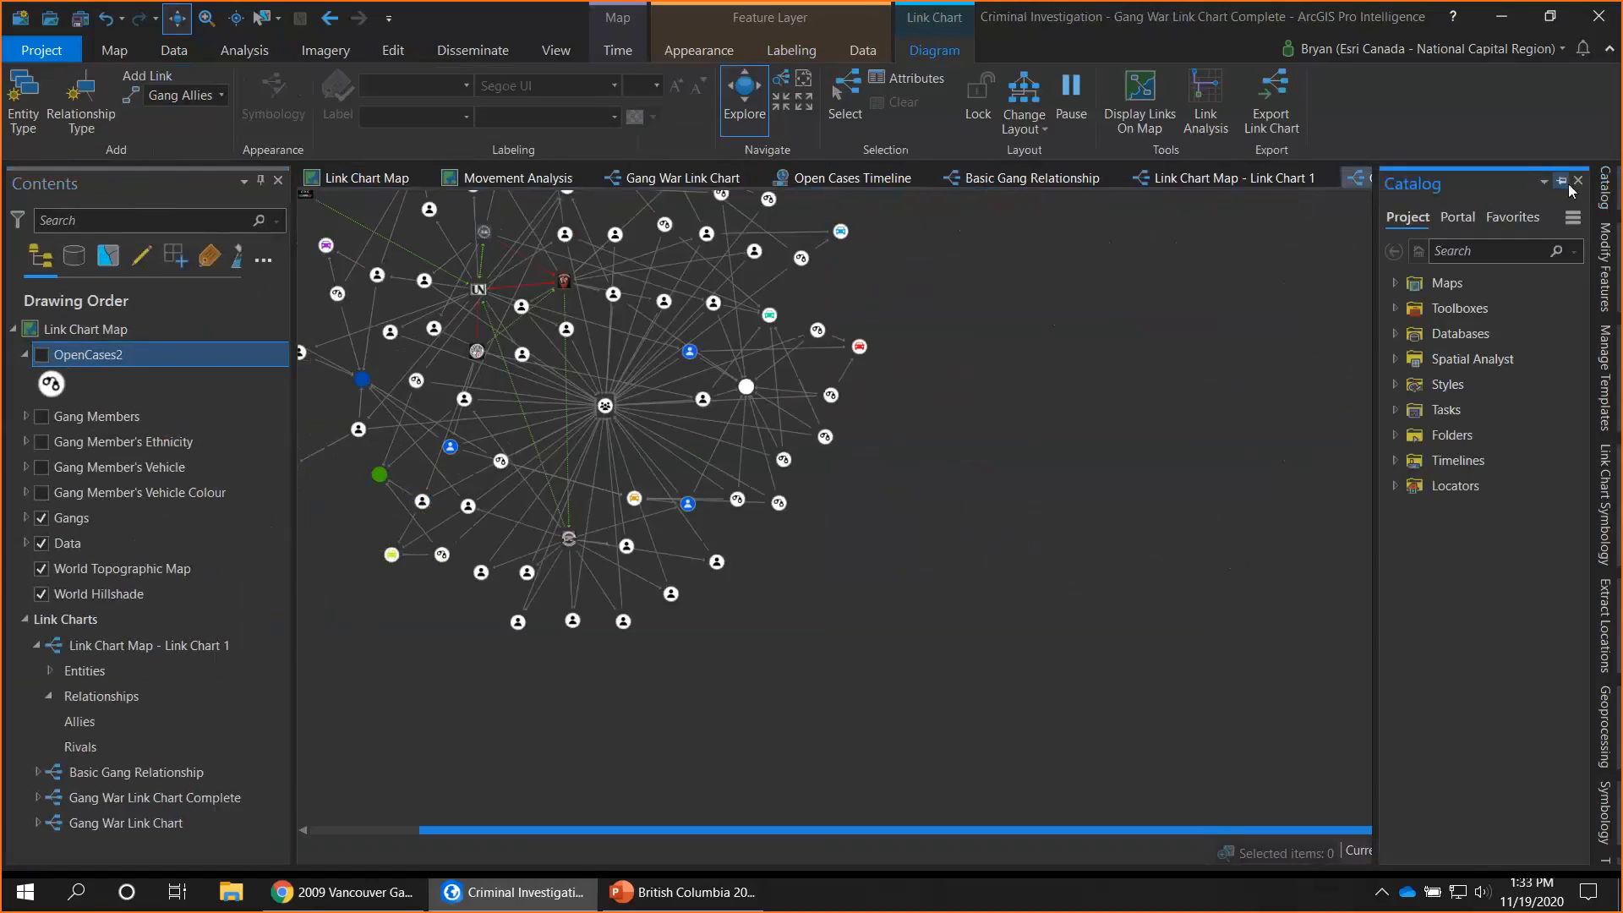
left_click(1561, 182)
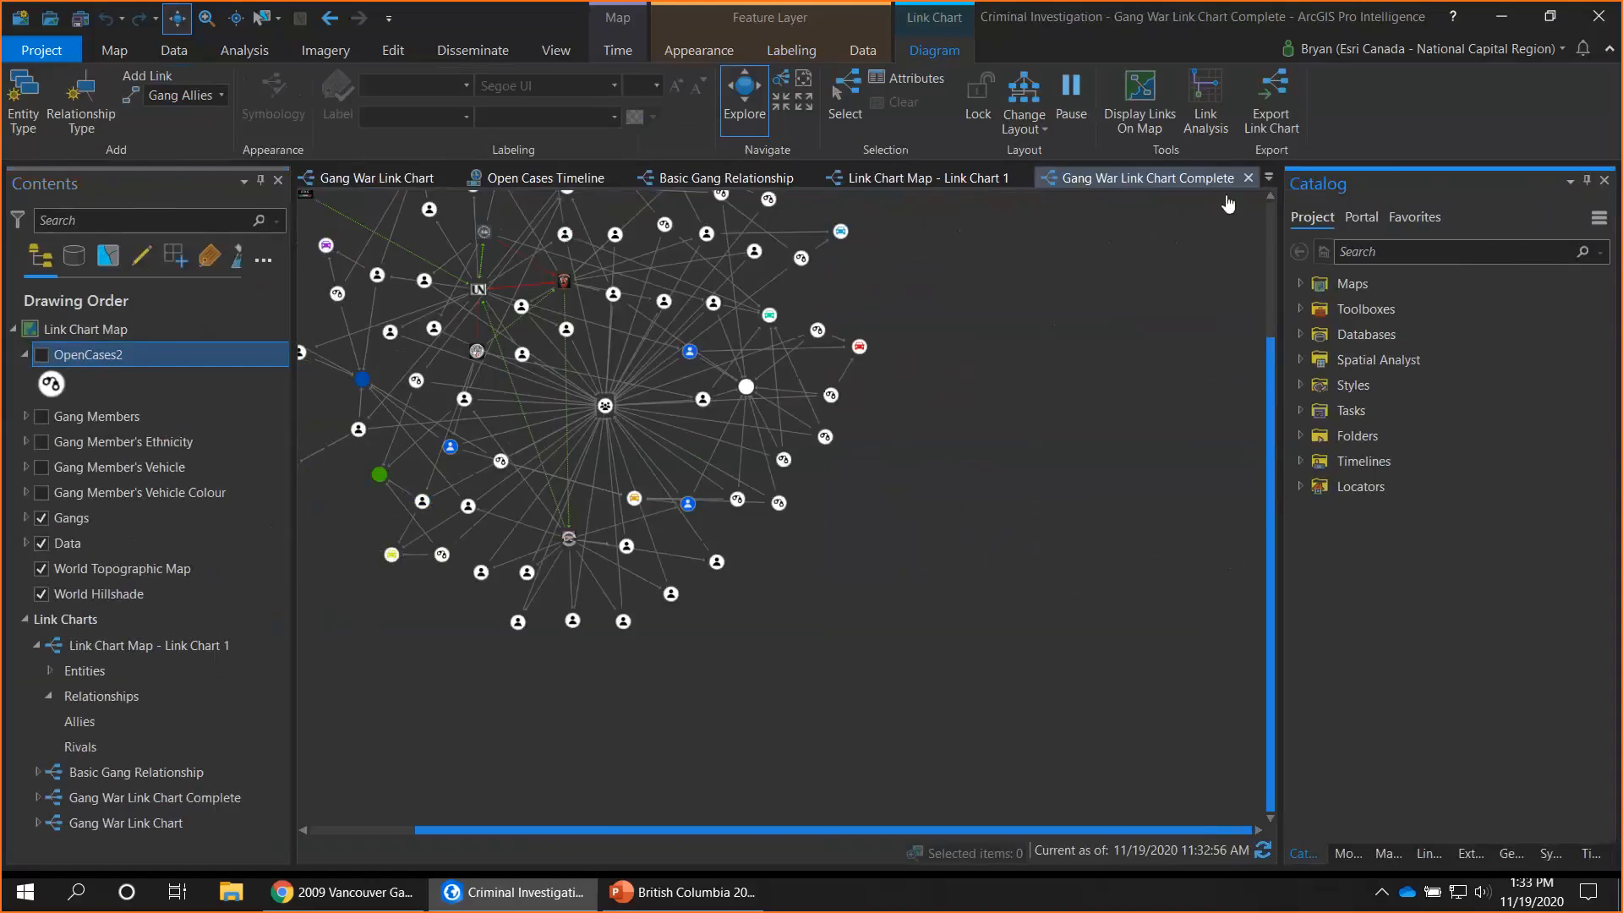
Switch to the Movement Analysis map and open the attribute table of the GangMemberTracks layer
left_click(1269, 177)
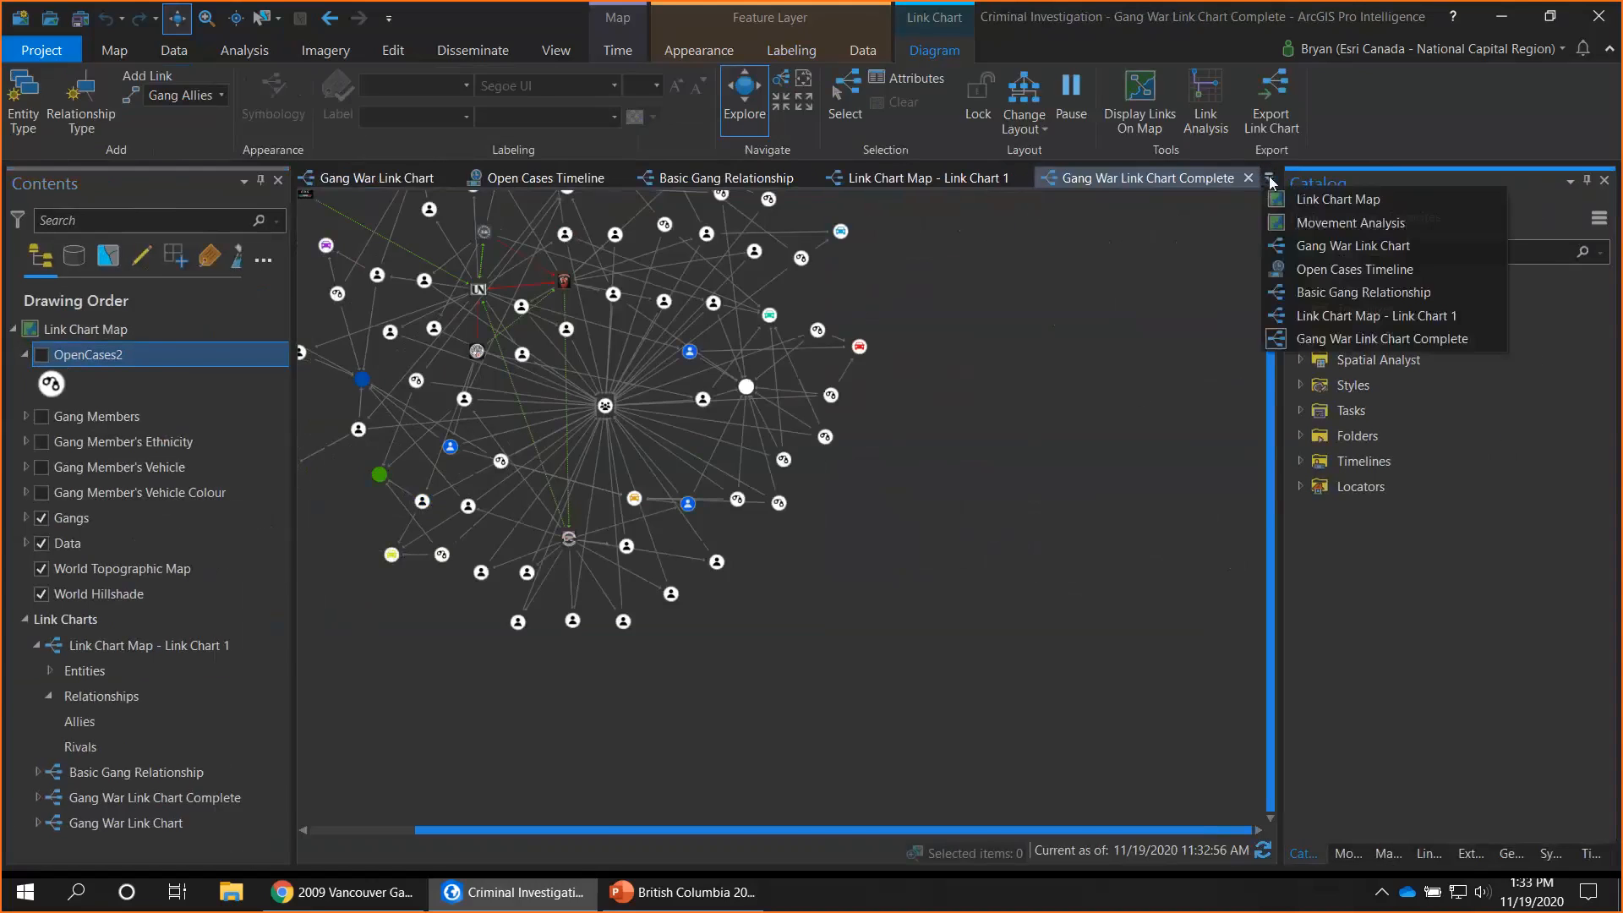
left_click(1319, 223)
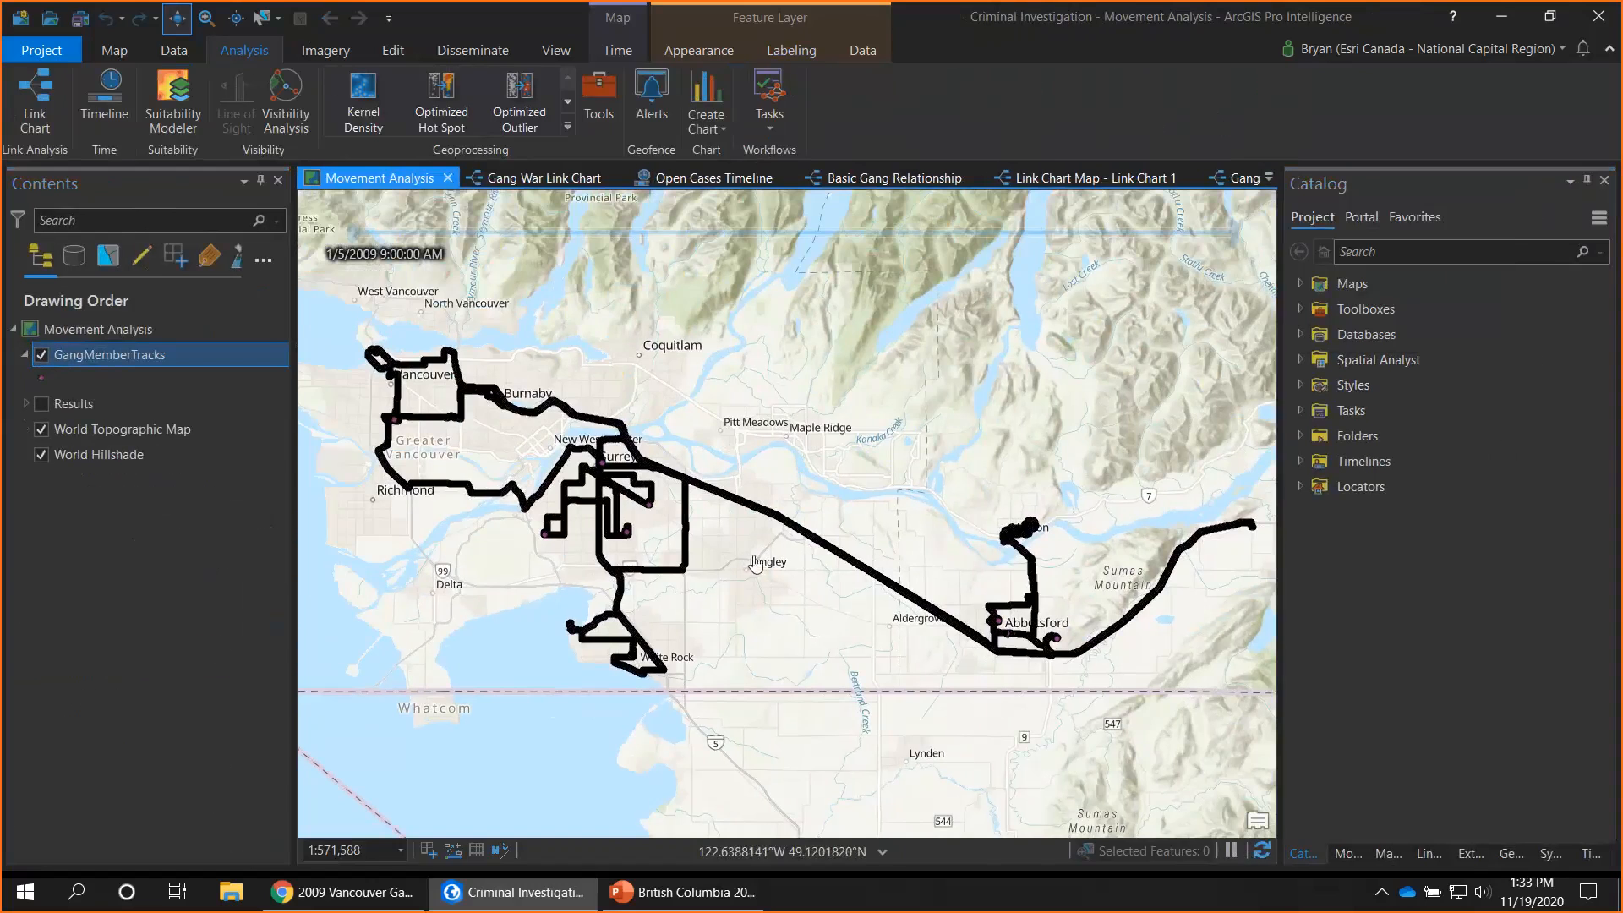
scroll(755, 565, "up", 2)
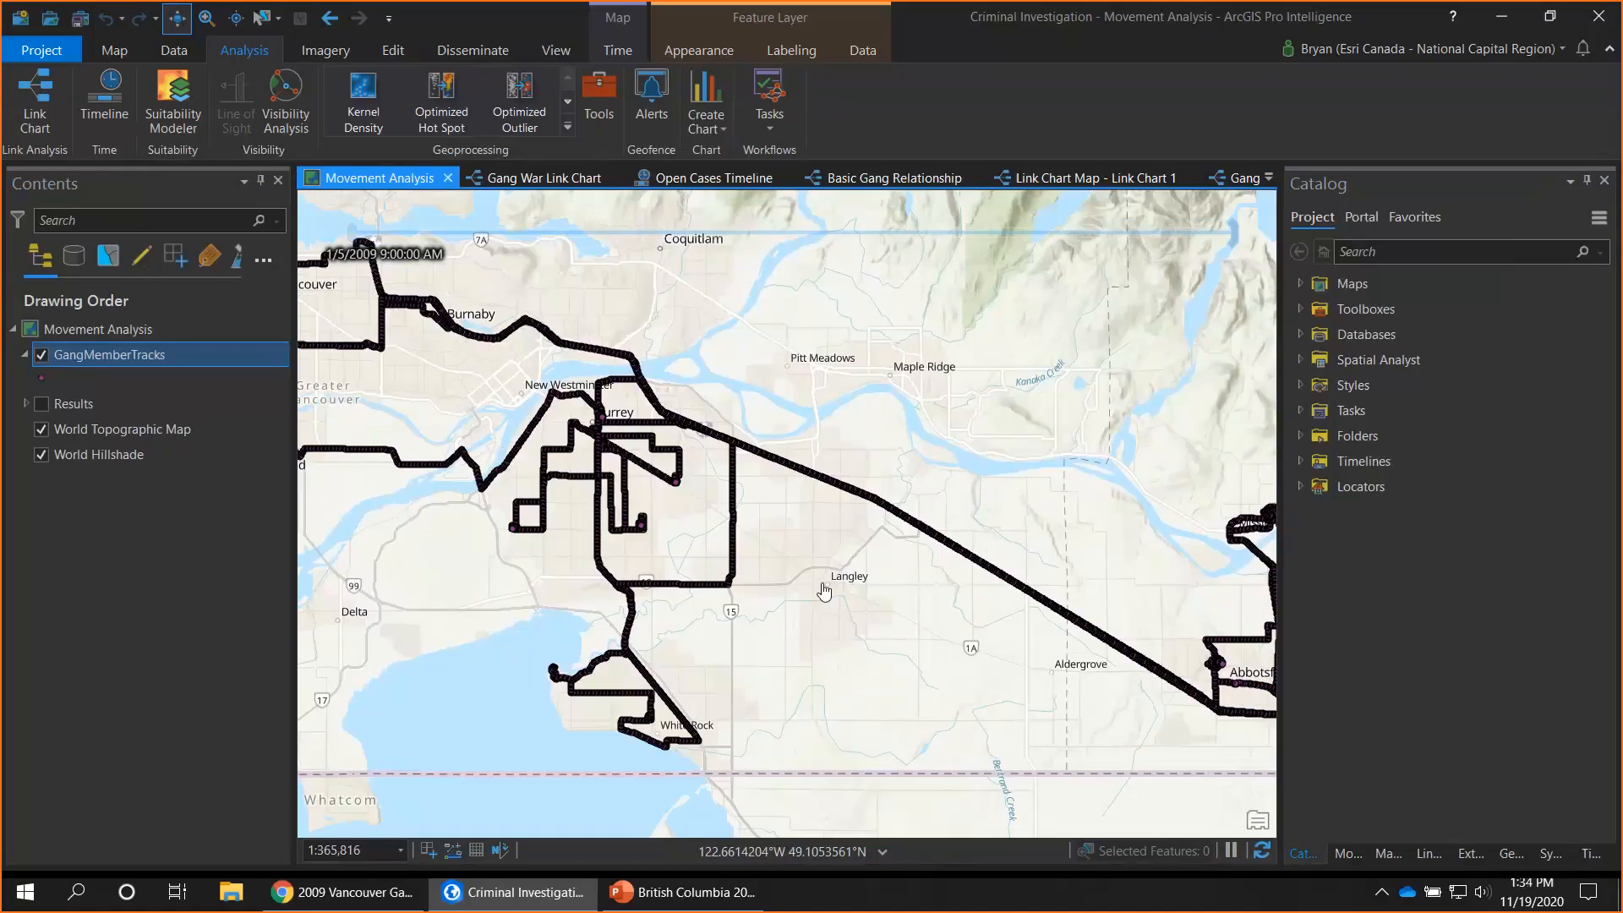
right_click(170, 355)
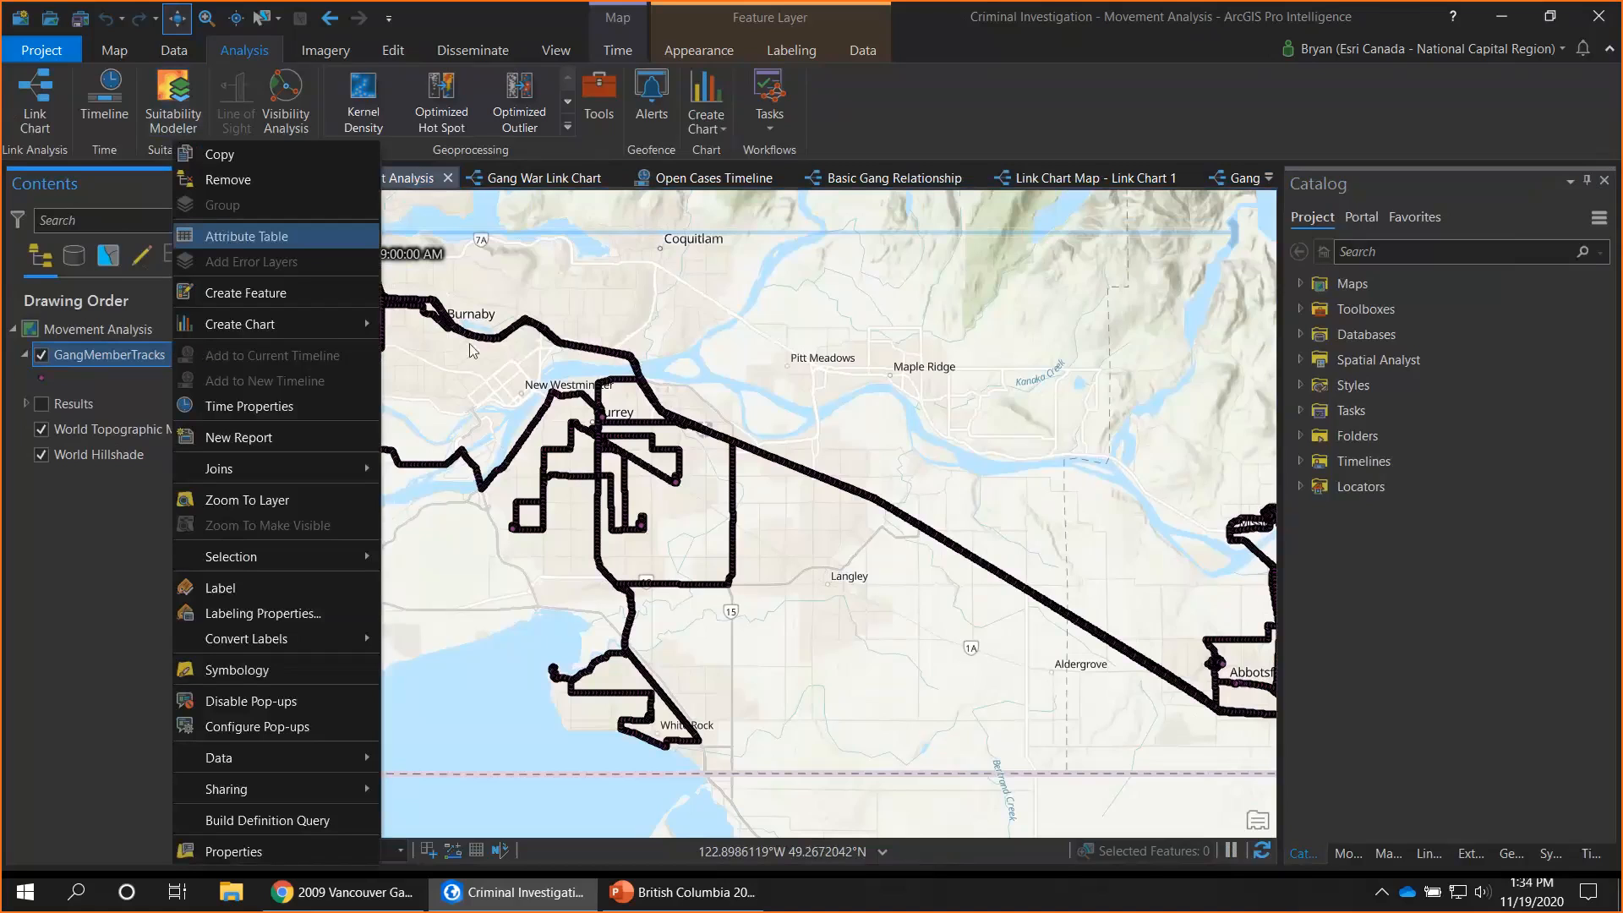
left_click(228, 235)
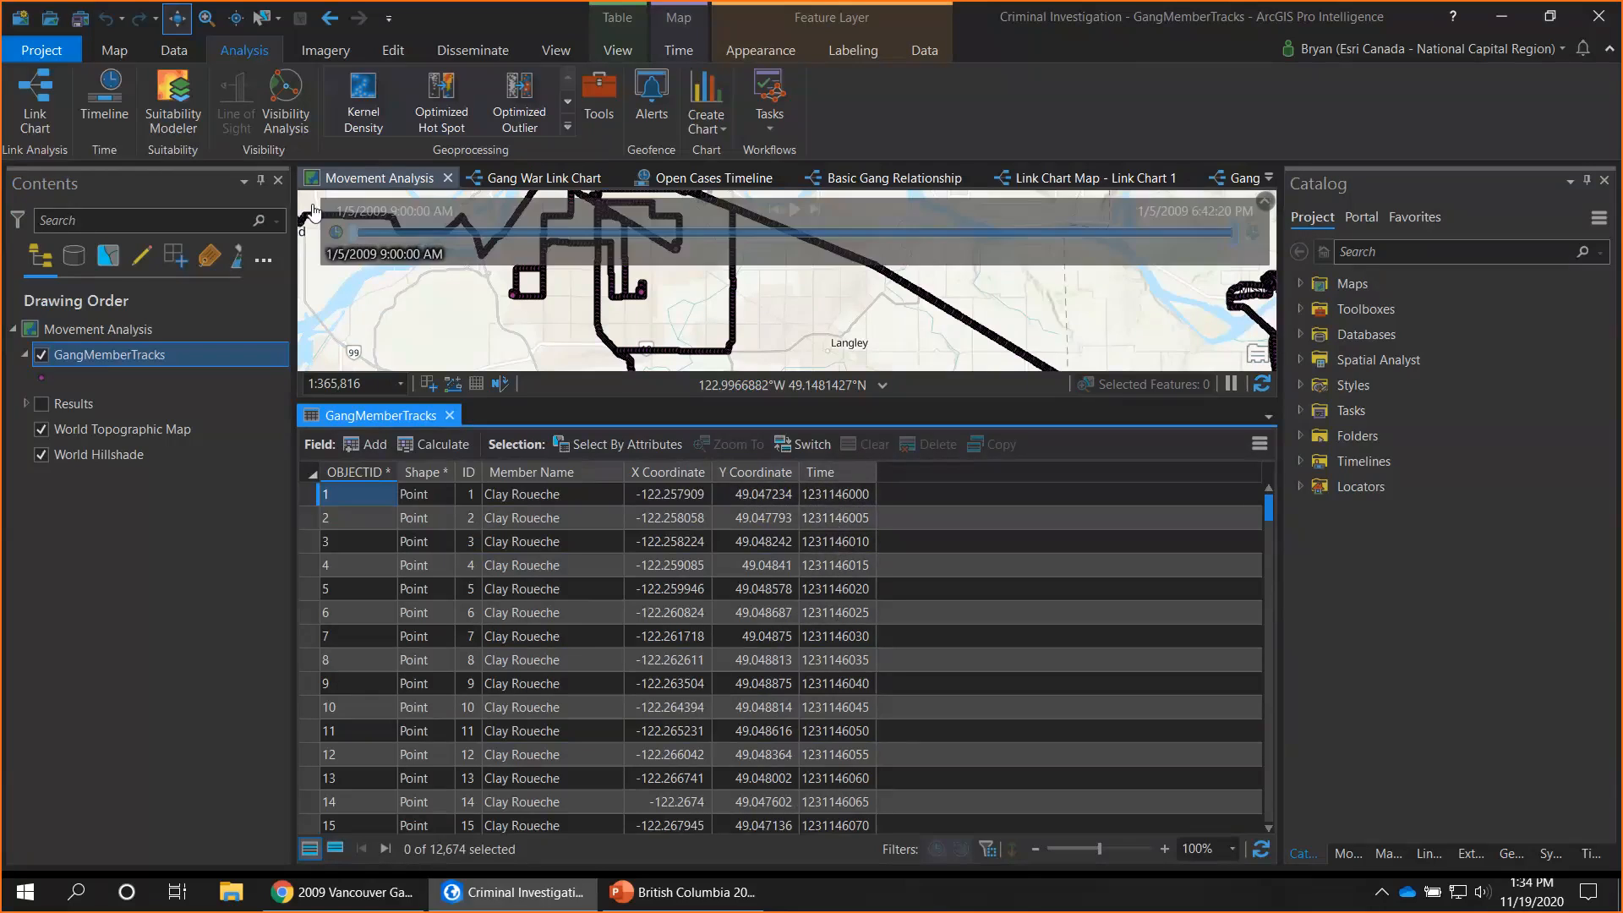
Set up the Convert Time Field tool with GangMemberTracks as the input table and Time as the input time field
left_click(175, 51)
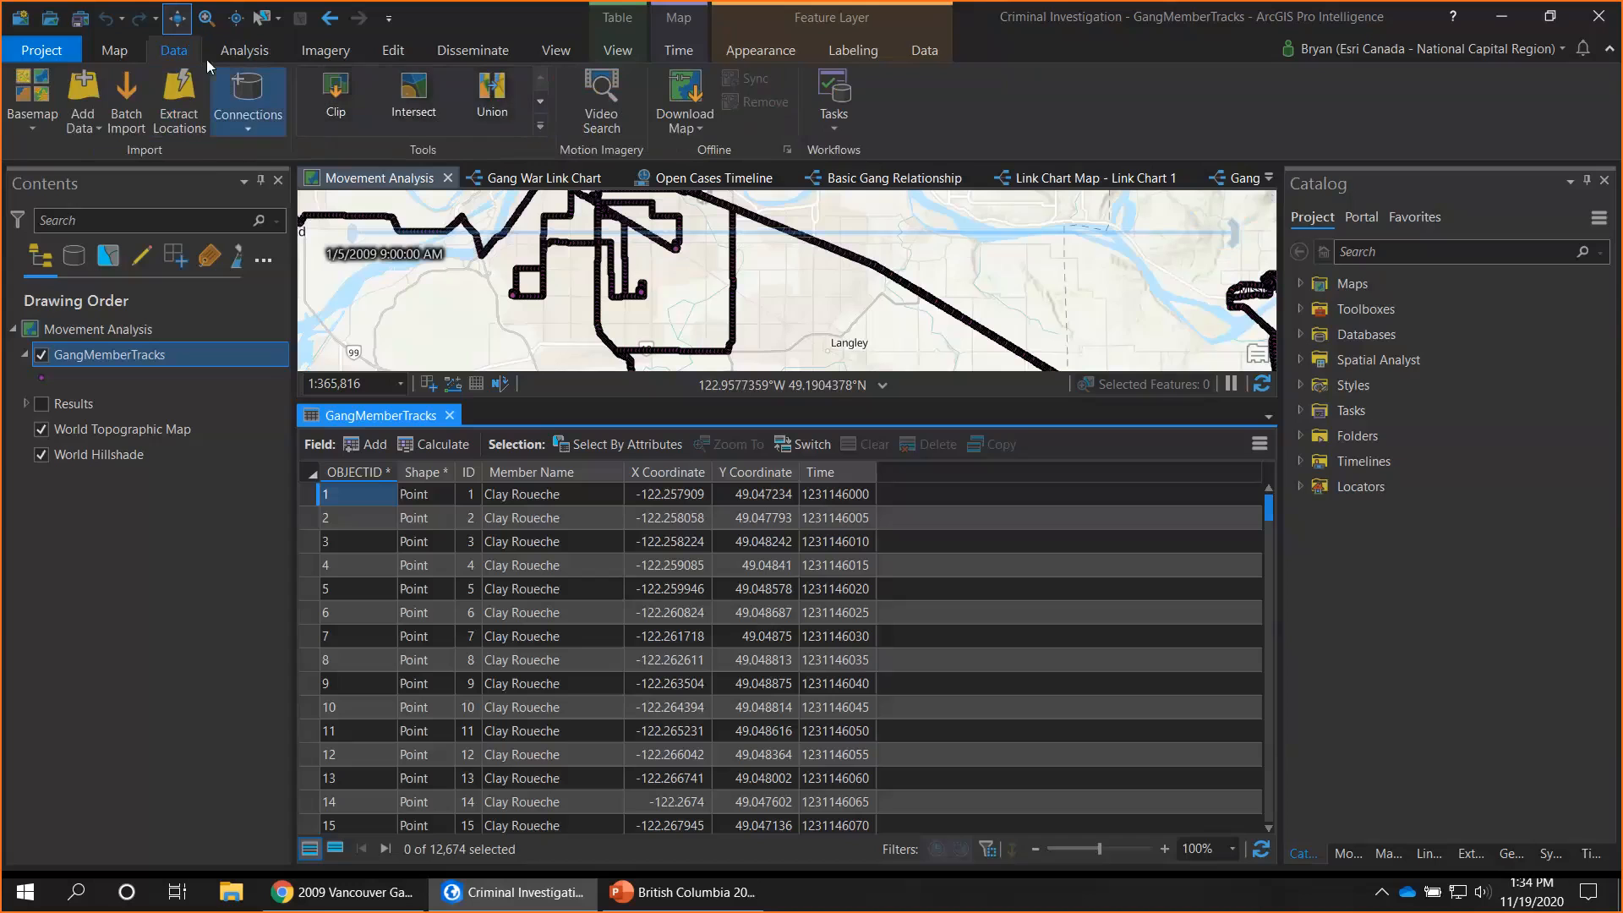
left_click(541, 129)
scroll(460, 410, "down", 5)
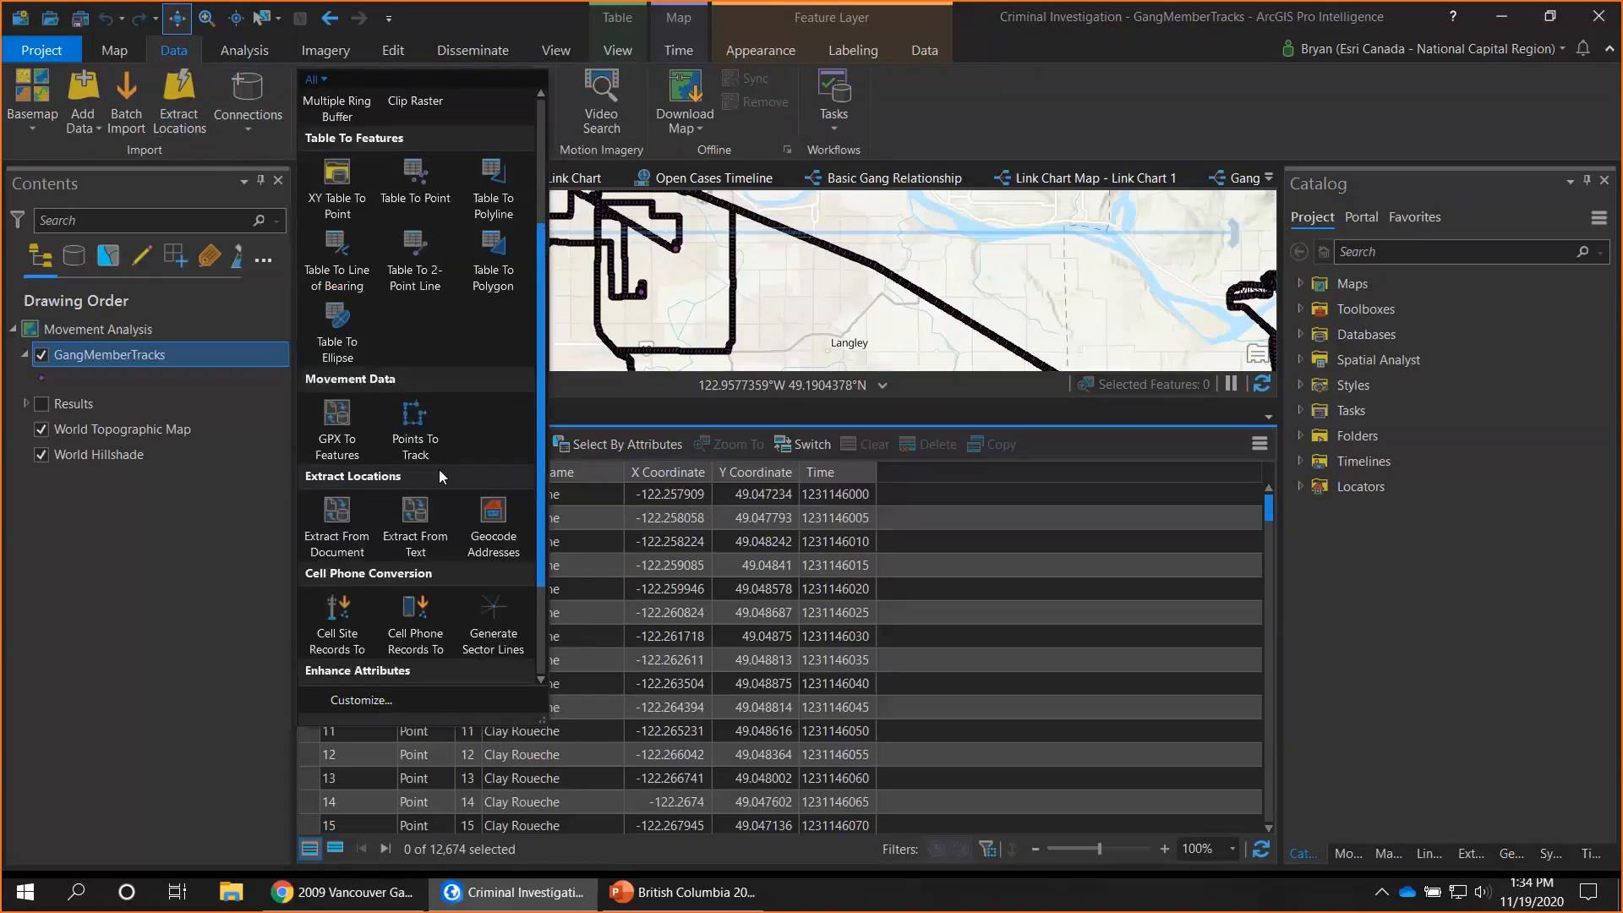
scroll(413, 425, "down", 3)
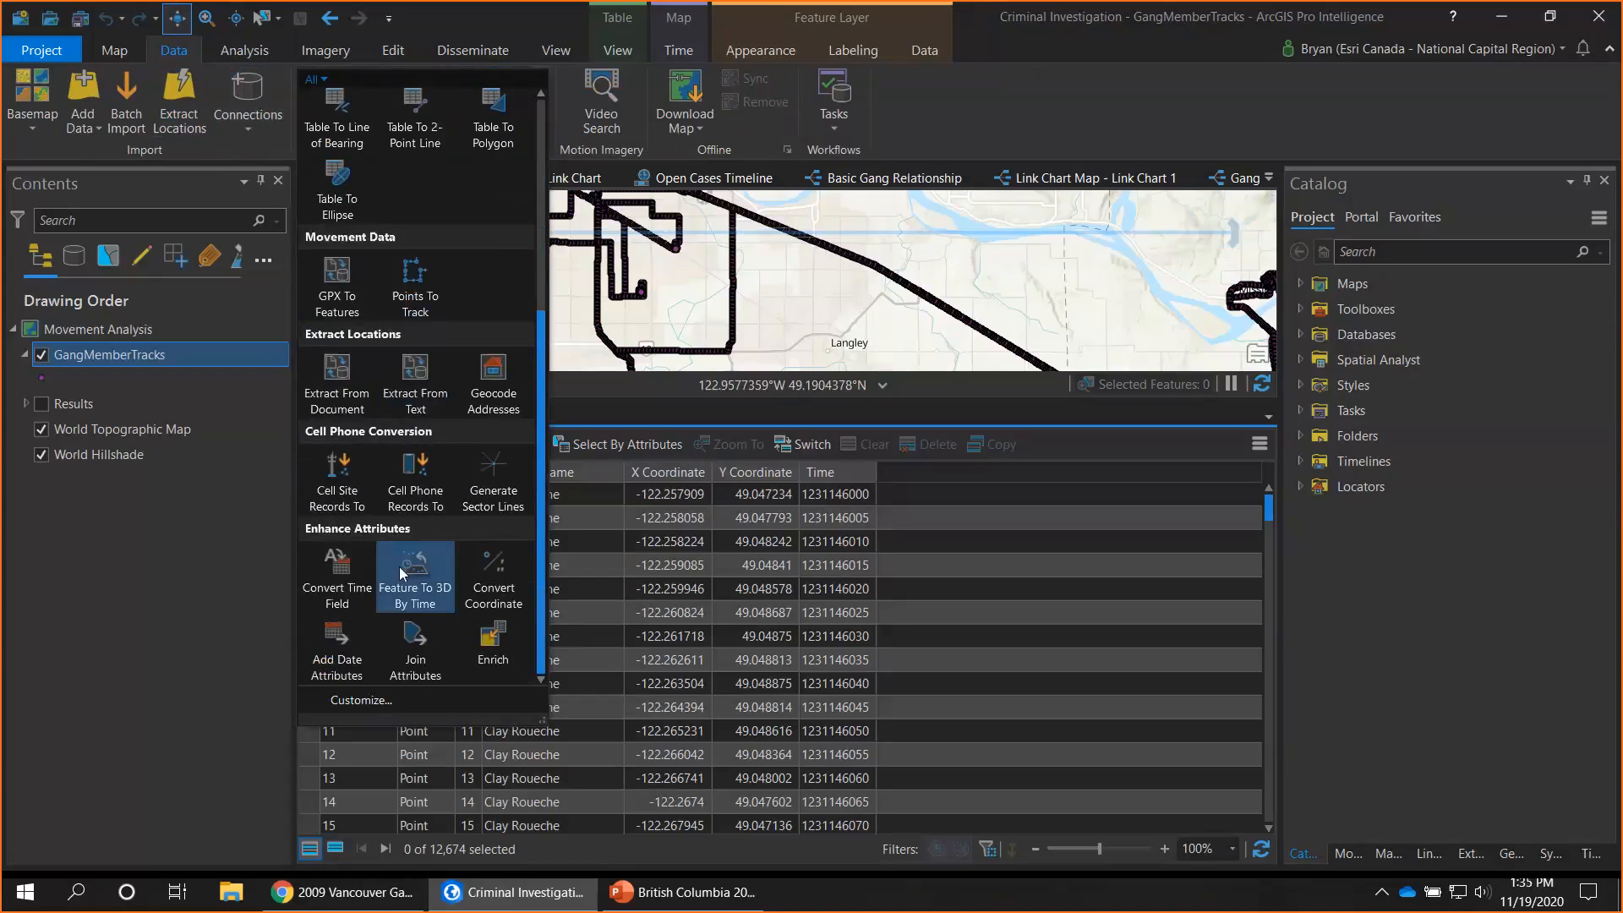
left_click(338, 574)
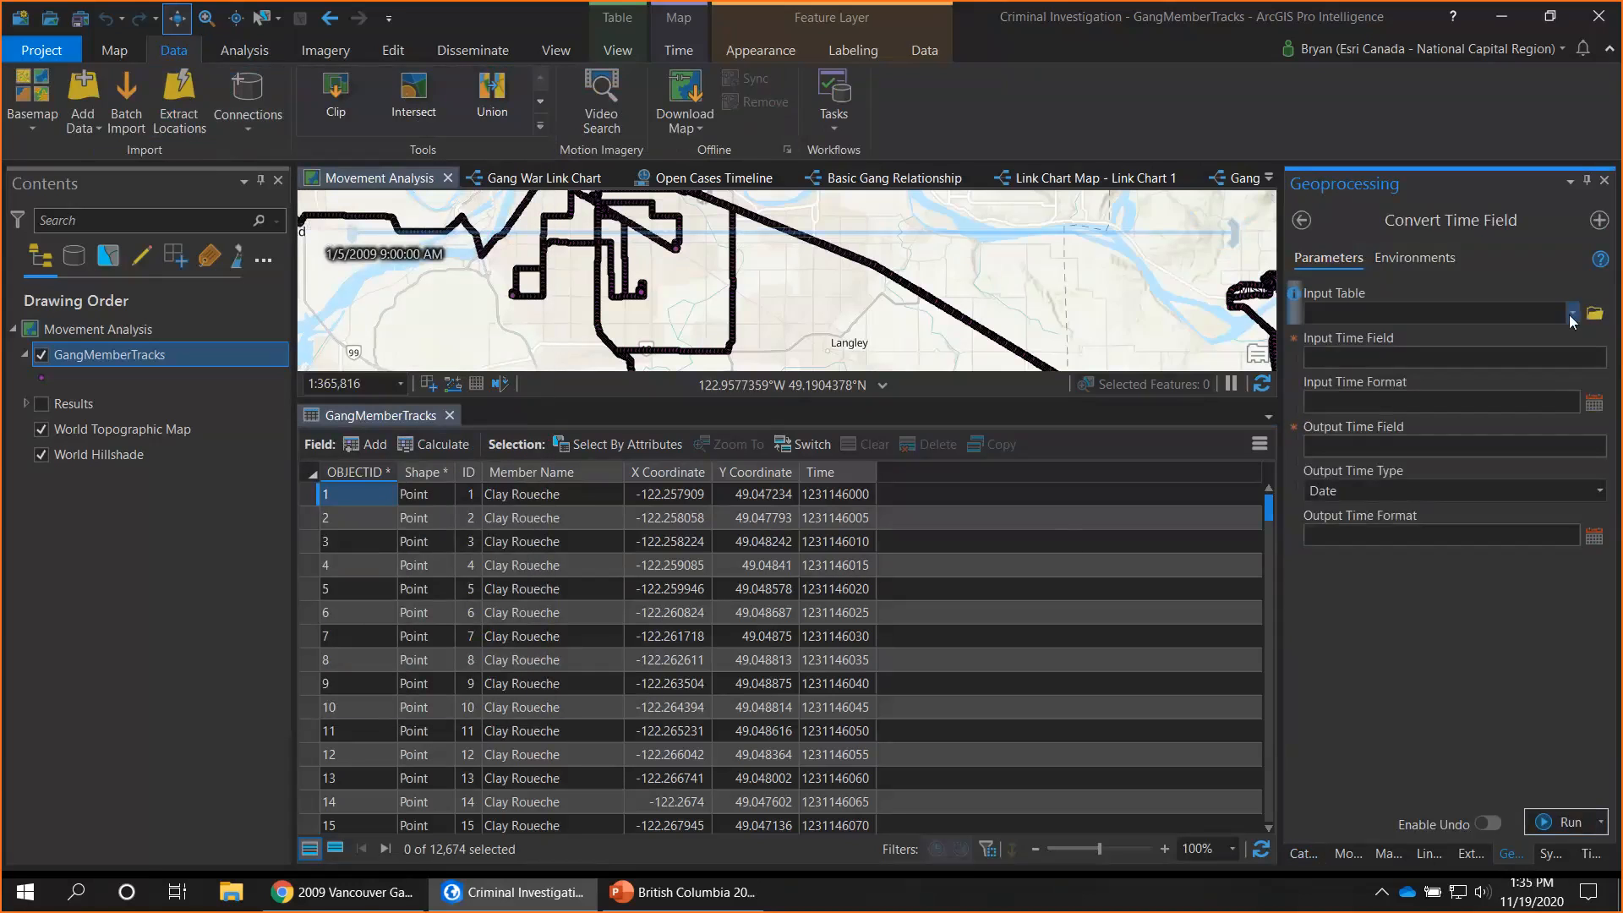
left_click(1569, 314)
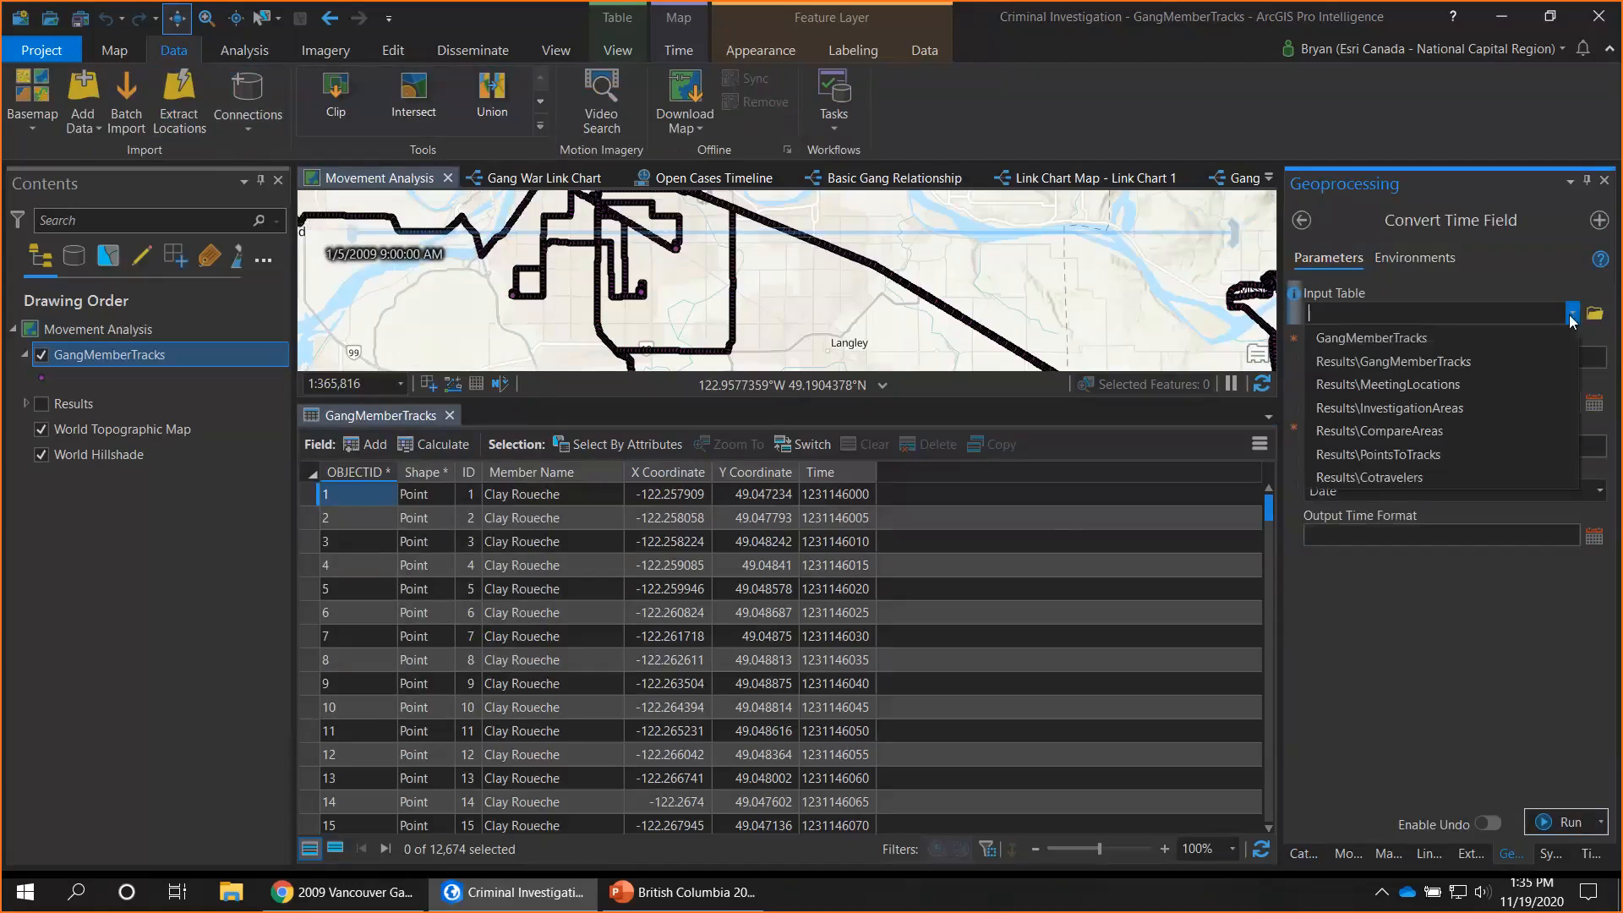
left_click(1459, 338)
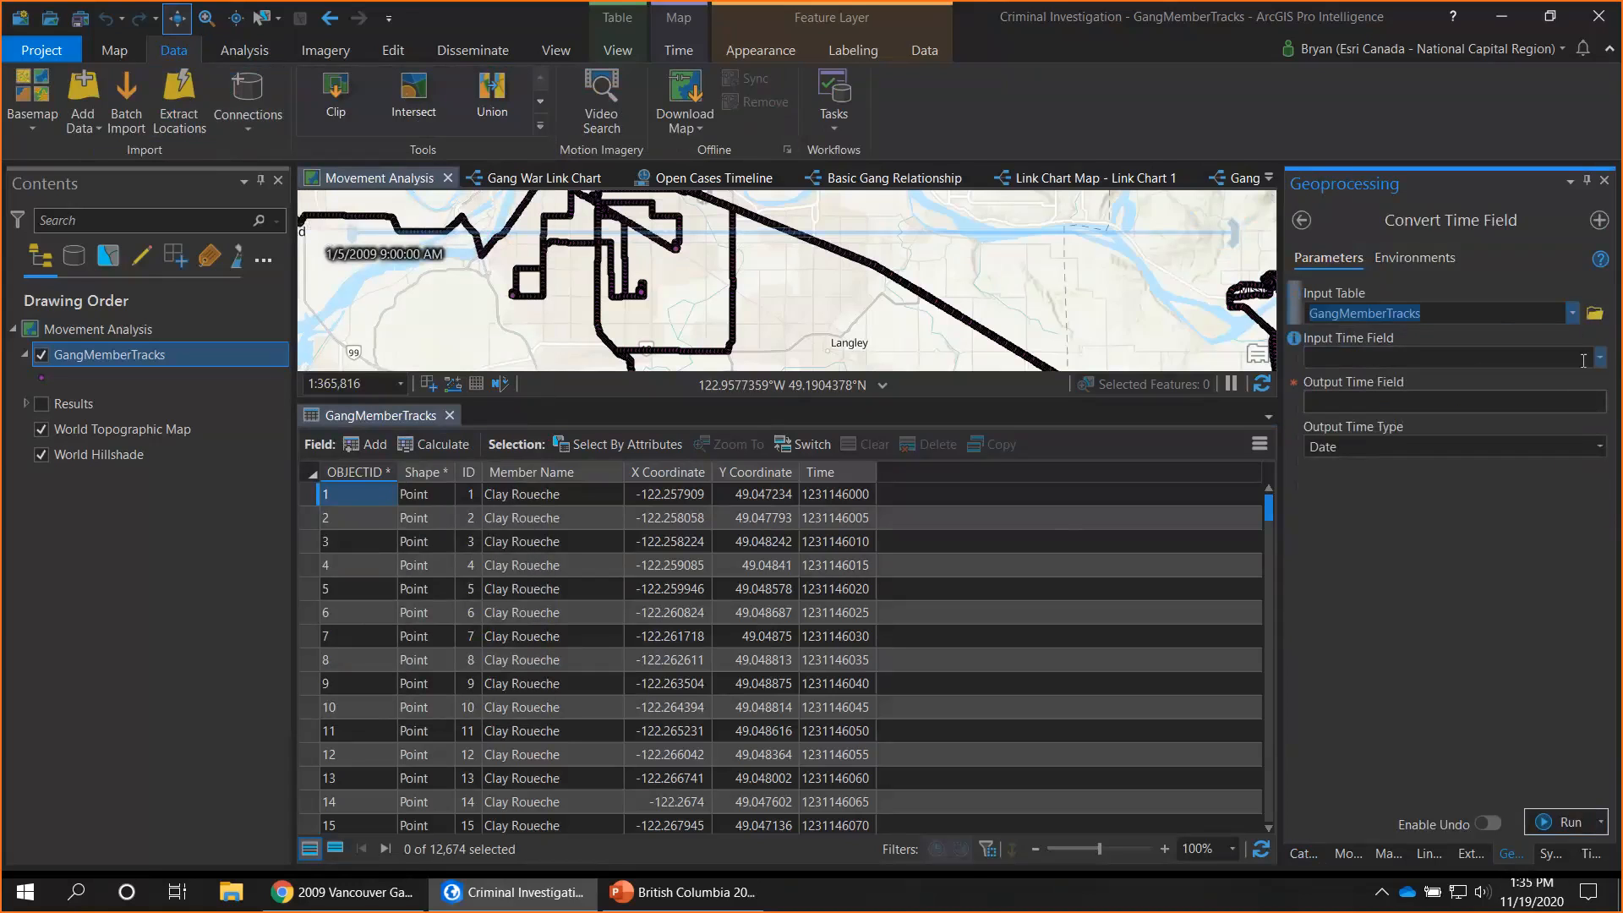
left_click(1599, 358)
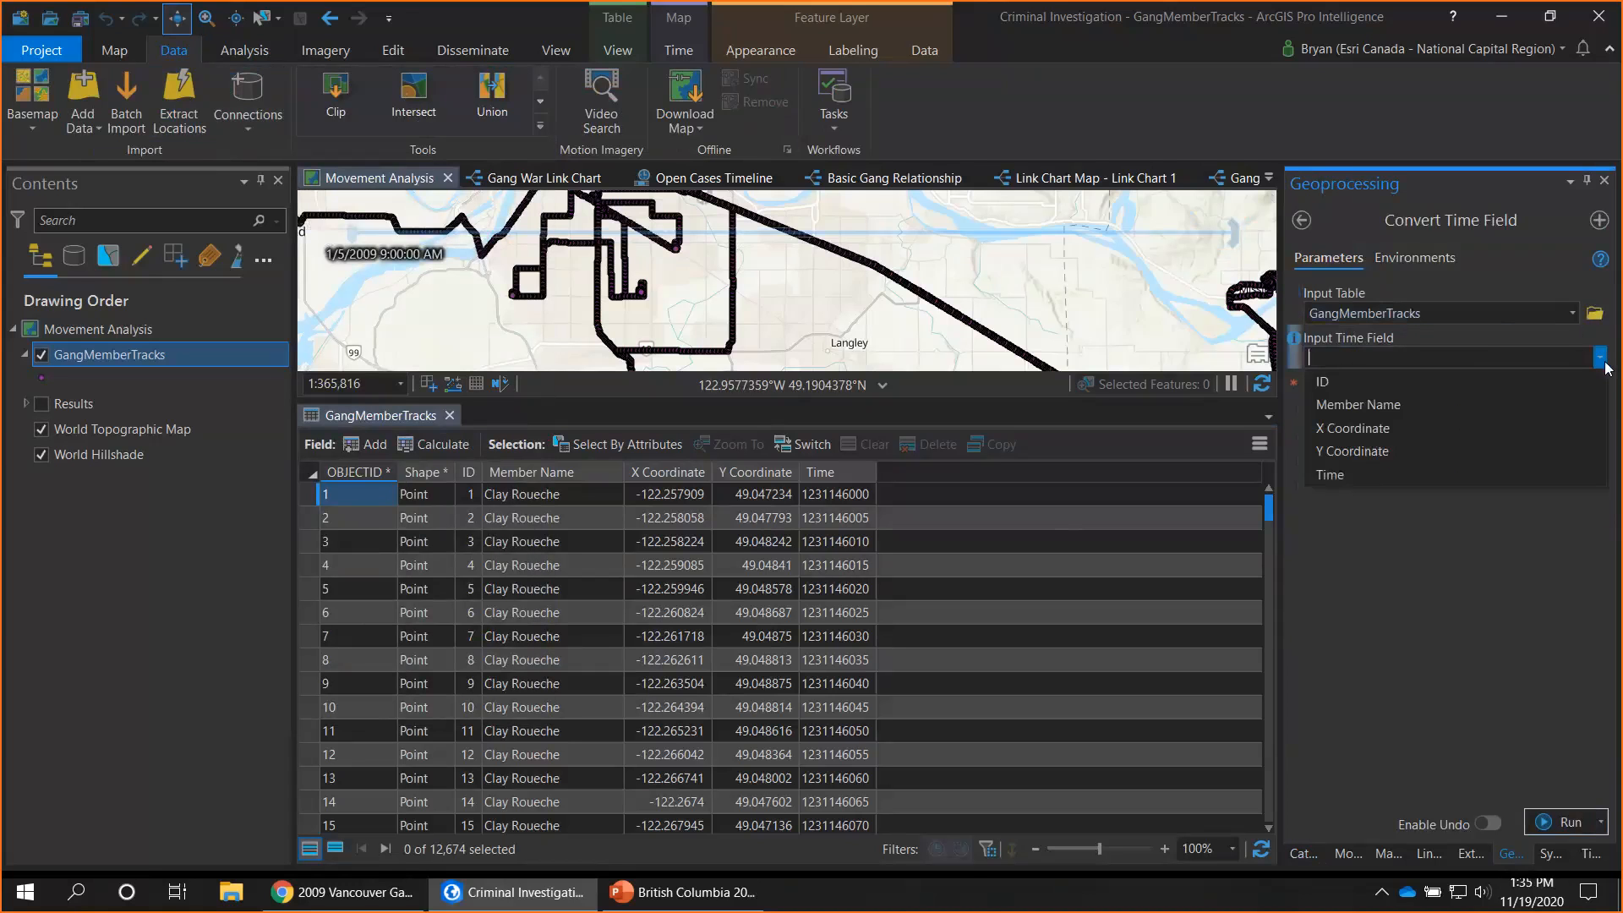
left_click(1433, 475)
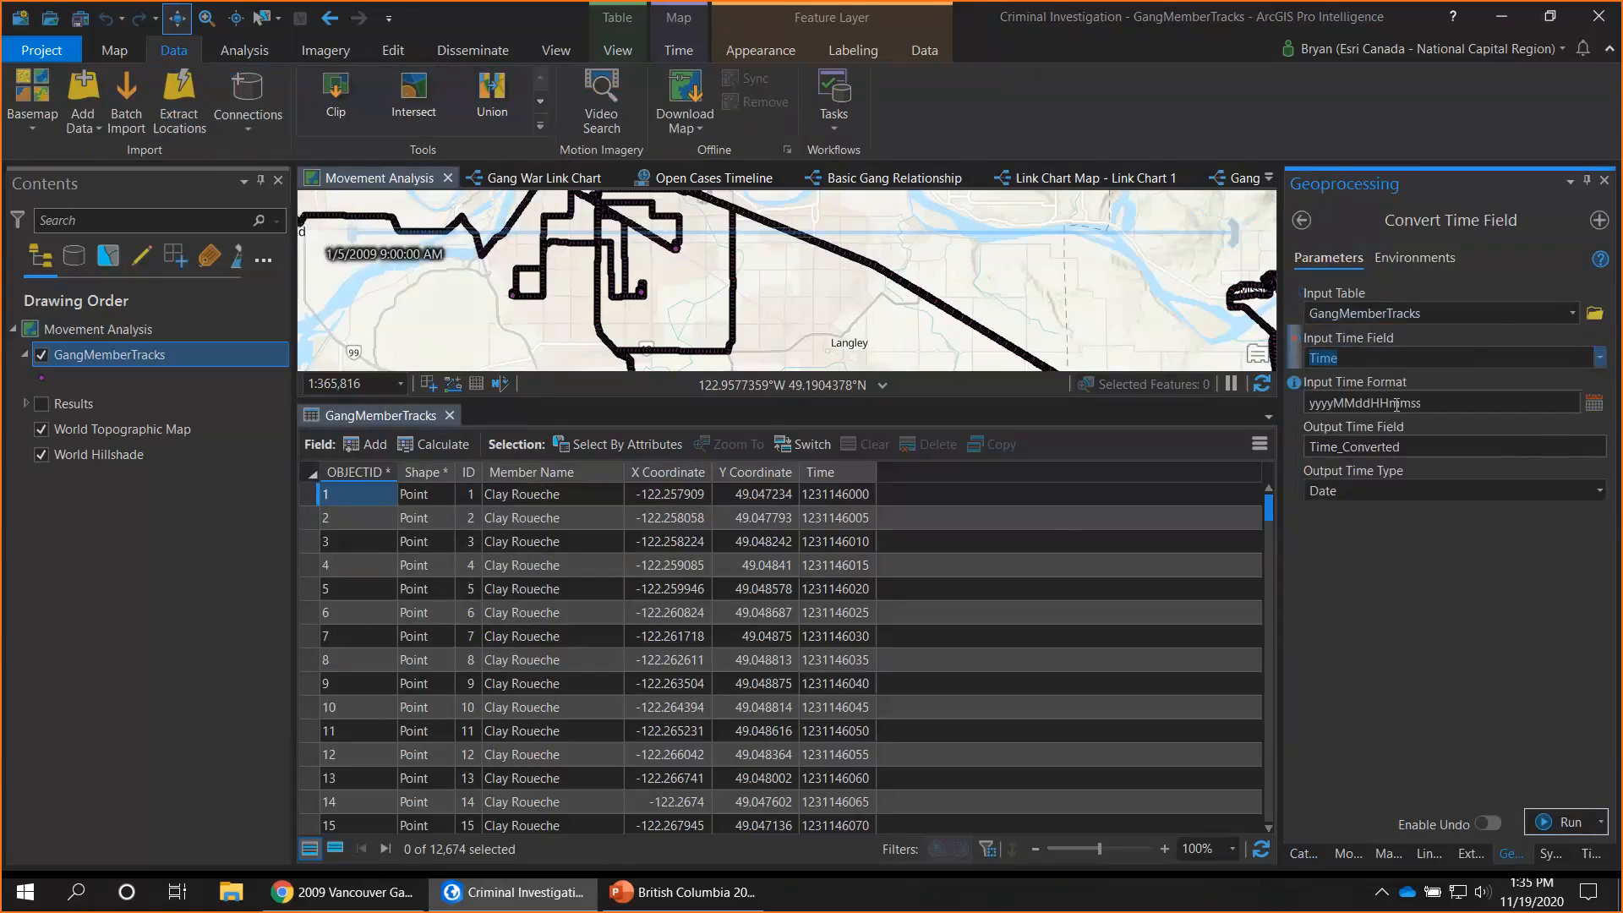
Set the input time format to unix_s and run the conversion into the Time_Converted field with Date type
left_click(1428, 403)
key("BackSpace")
key("BackSpace")
key("BackSpace")
key("BackSpace")
key("BackSpace")
key("BackSpace")
key("BackSpace")
key("BackSpace")
key("BackSpace")
key("BackSpace")
key("BackSpace")
key("BackSpace")
key("BackSpace")
key("BackSpace")
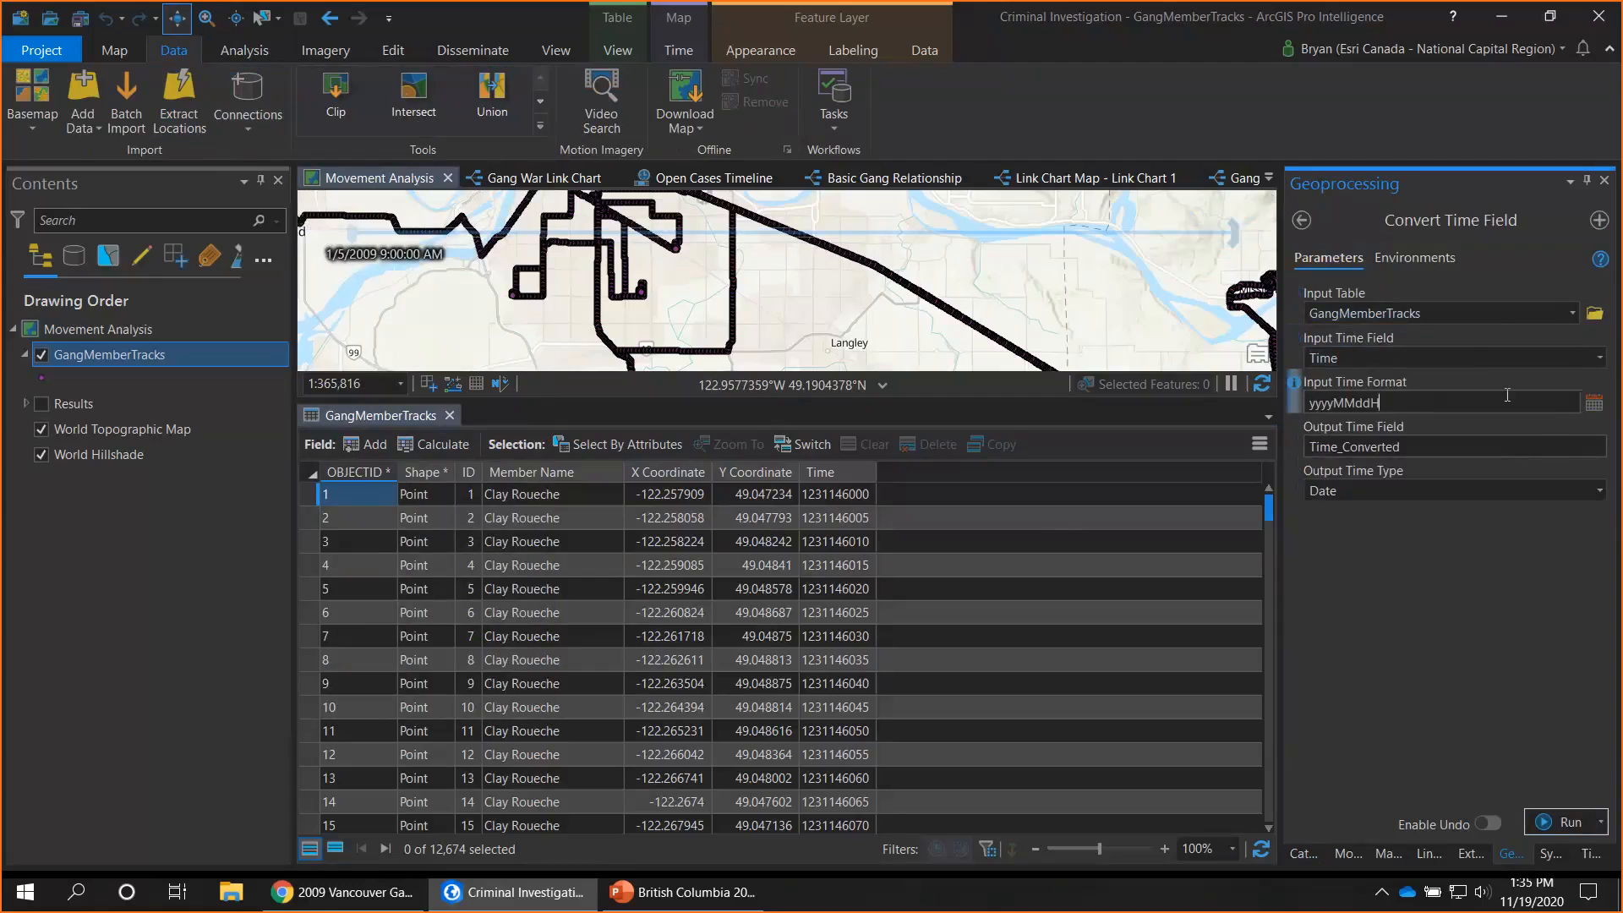
type("unix")
key("BackSpace")
type("x_s")
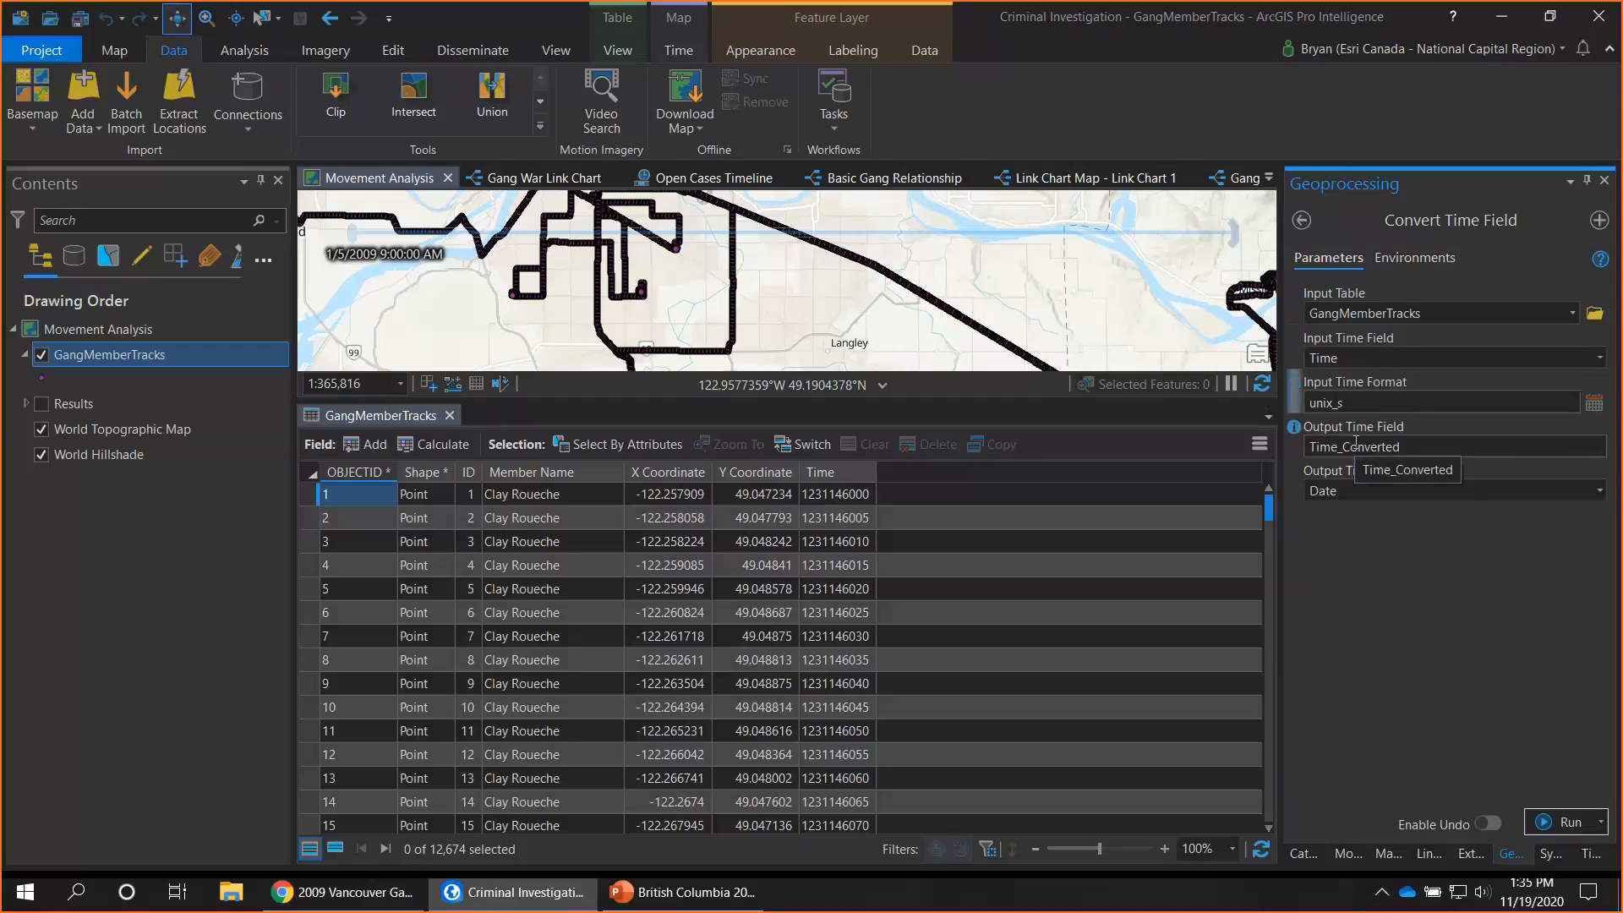
left_click(1552, 825)
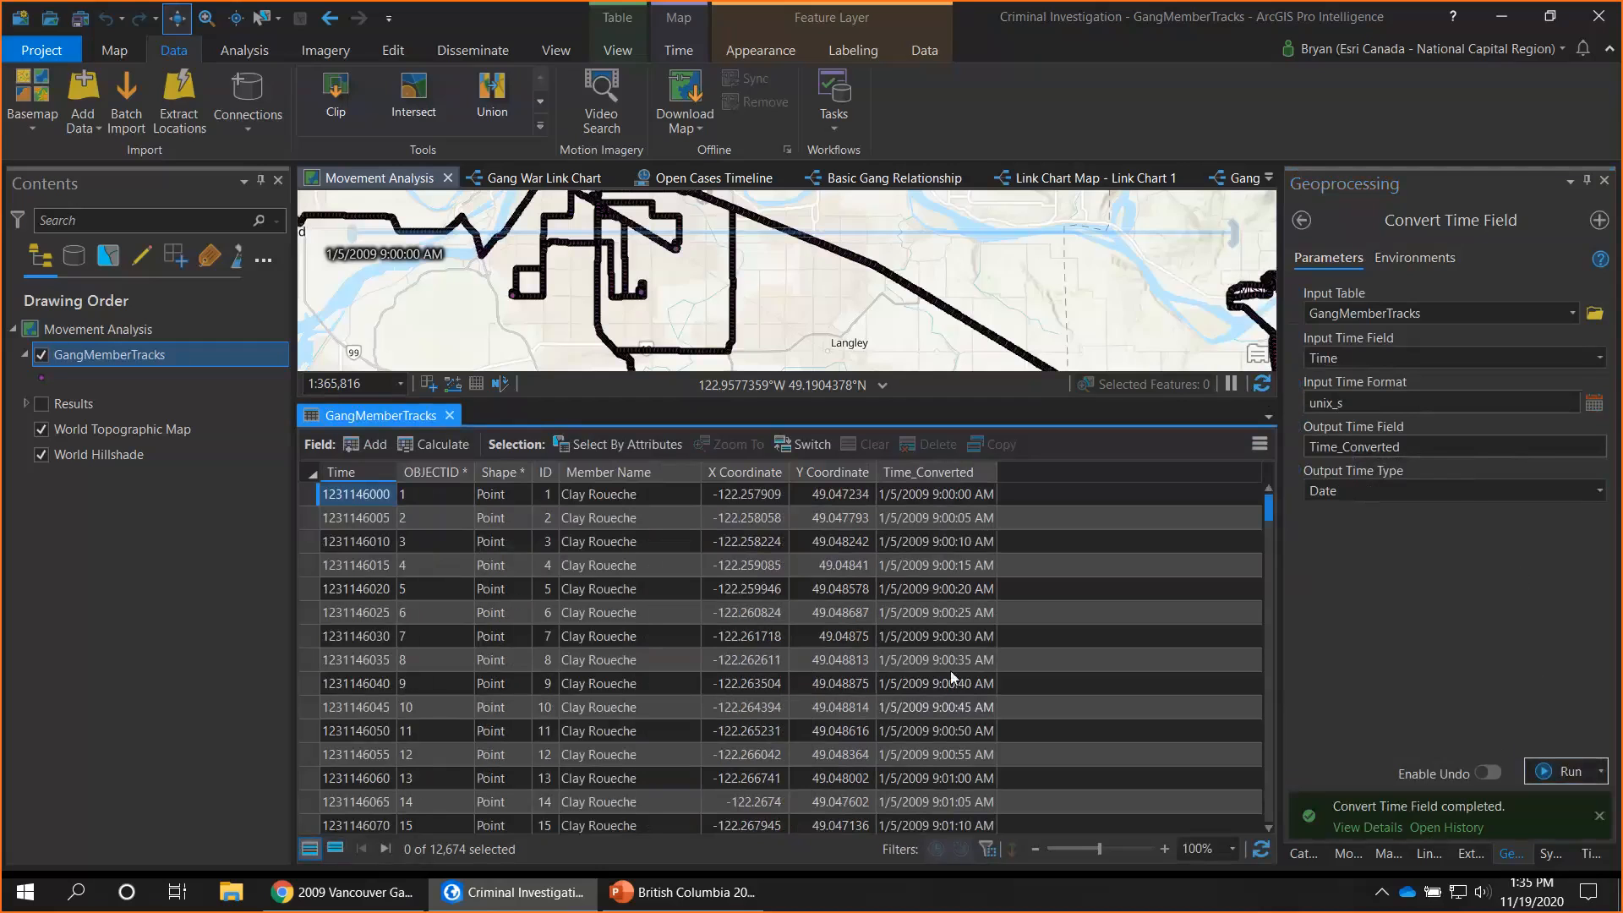
Review the converted times in the GangMemberTracks table, close it and return to the tracks on the map
scroll(924, 640, "down", 2)
scroll(925, 639, "up", 2)
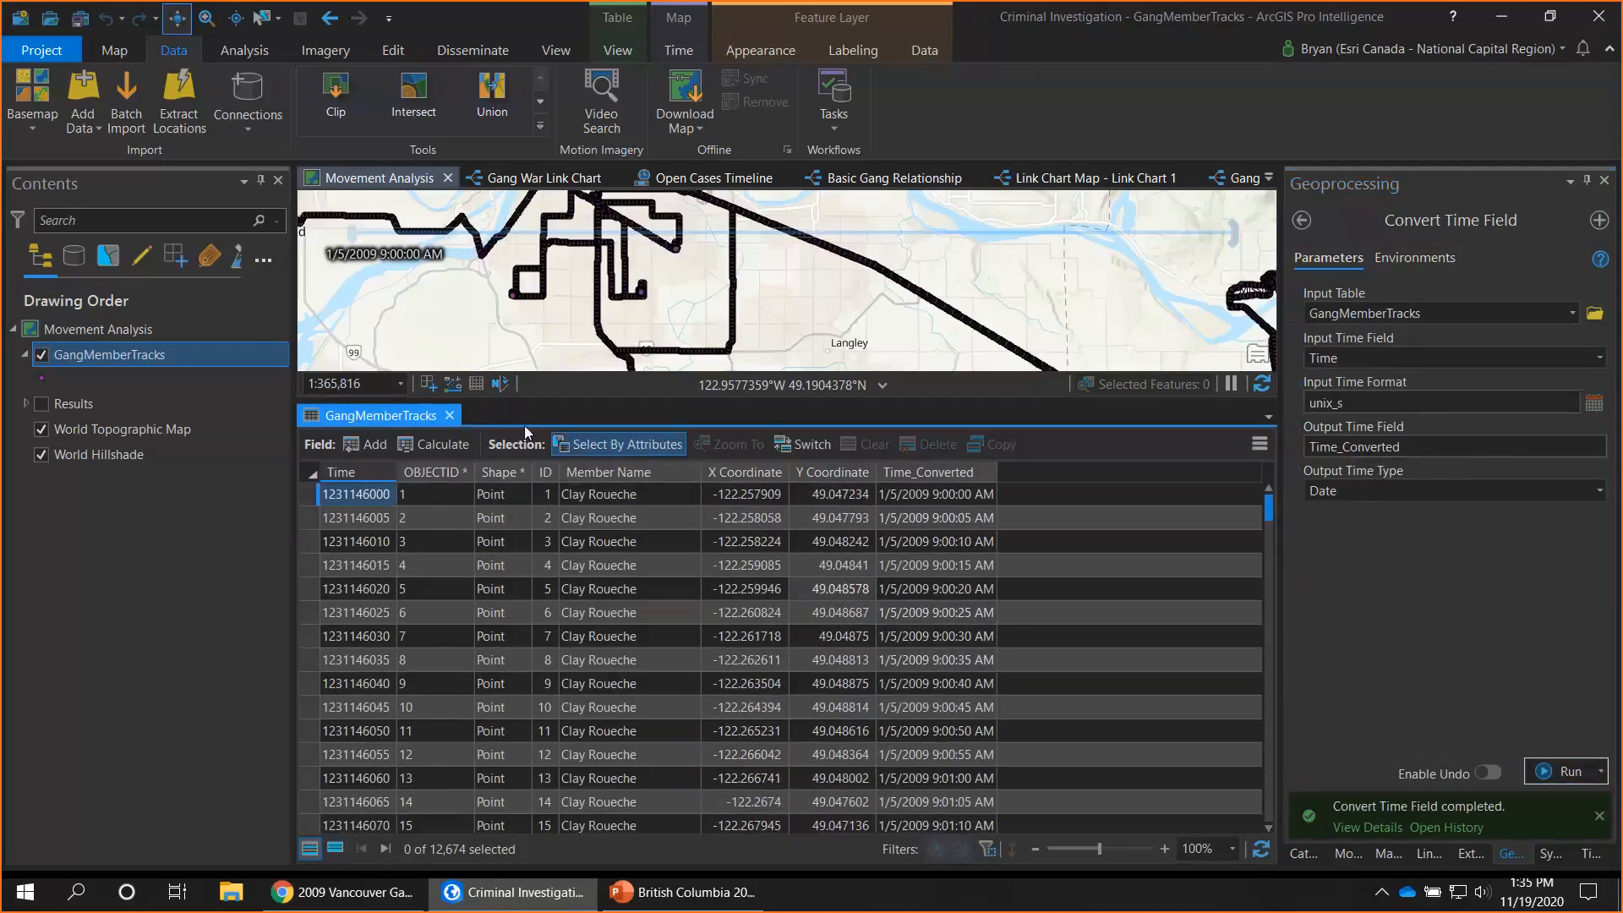
left_click(450, 415)
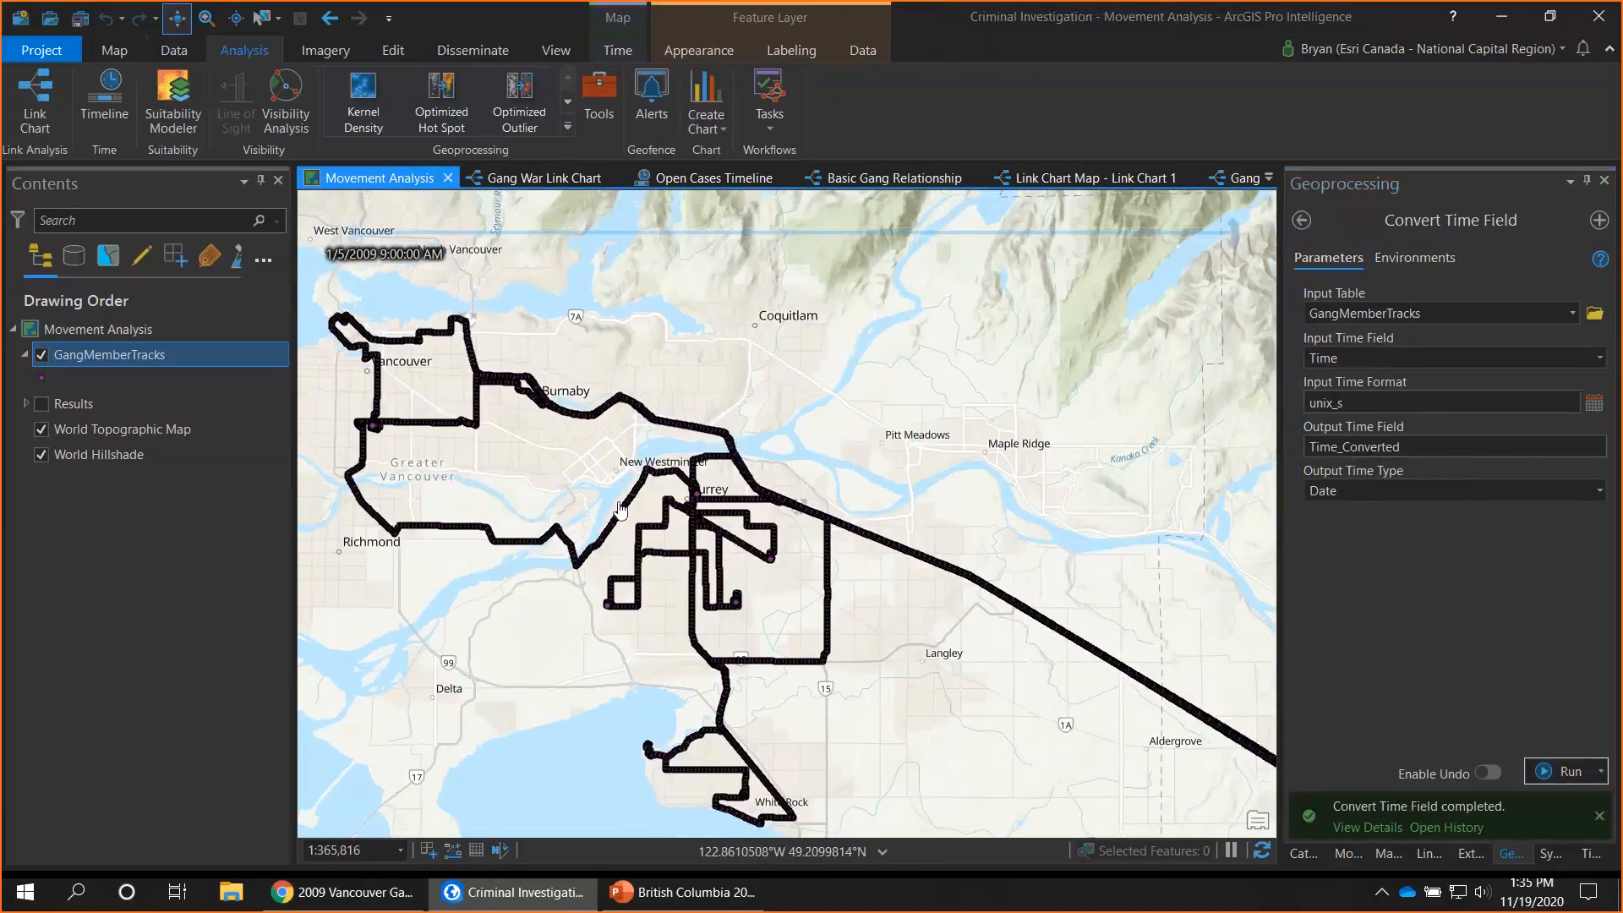
left_click_drag(745, 602, 716, 534)
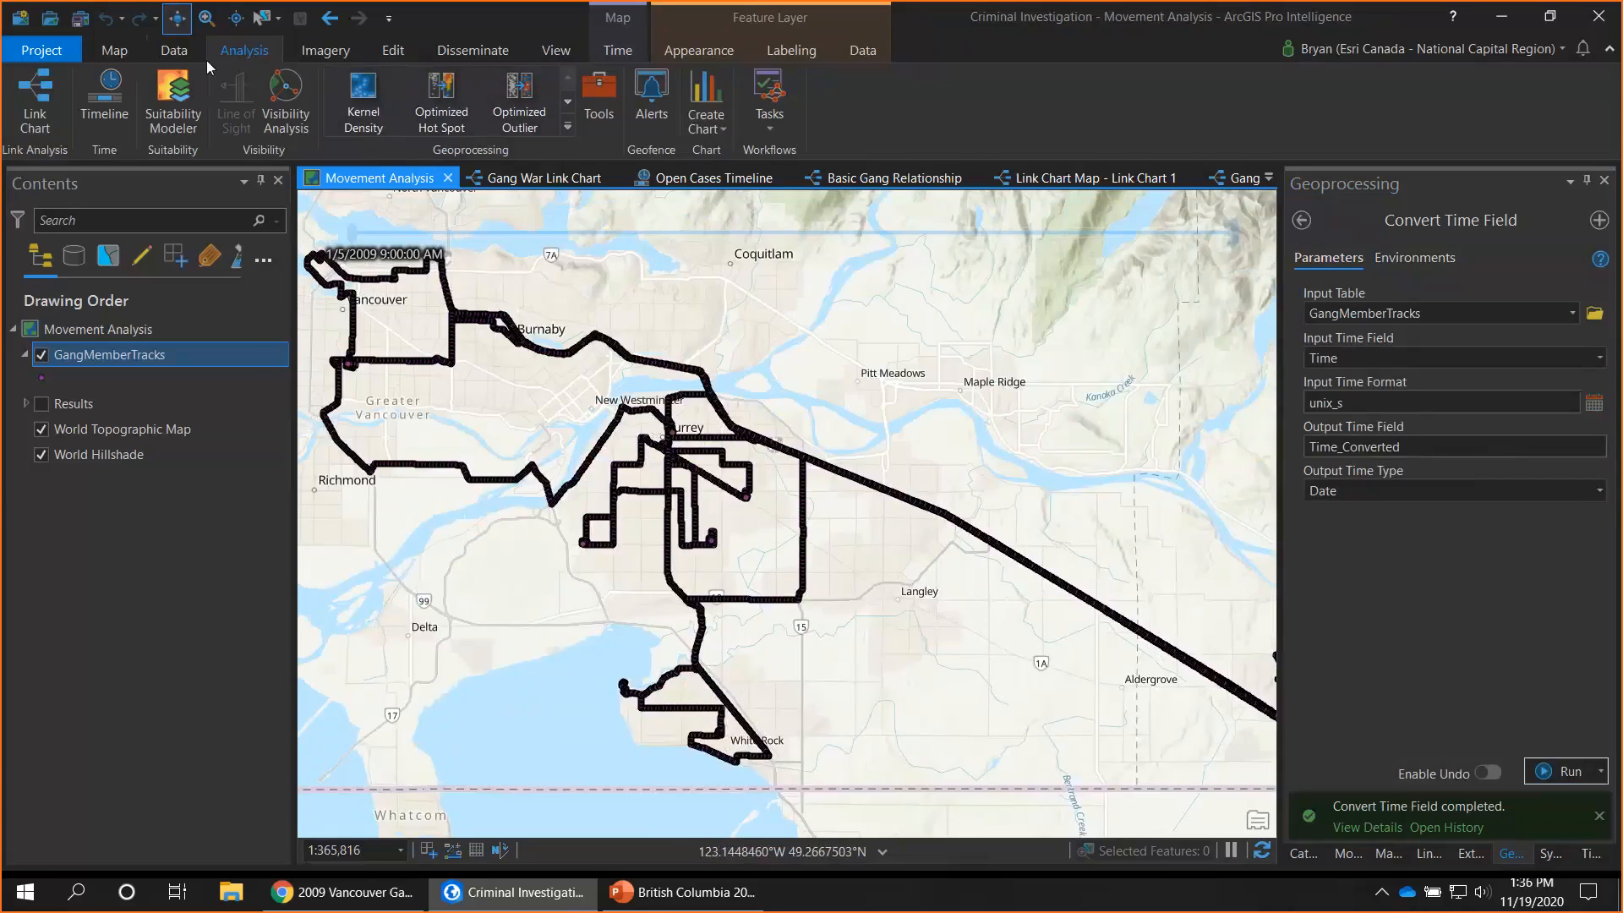
Open the Points To Track Segments tool and set GangMemberTracks as its input features
left_click(181, 54)
left_click(540, 127)
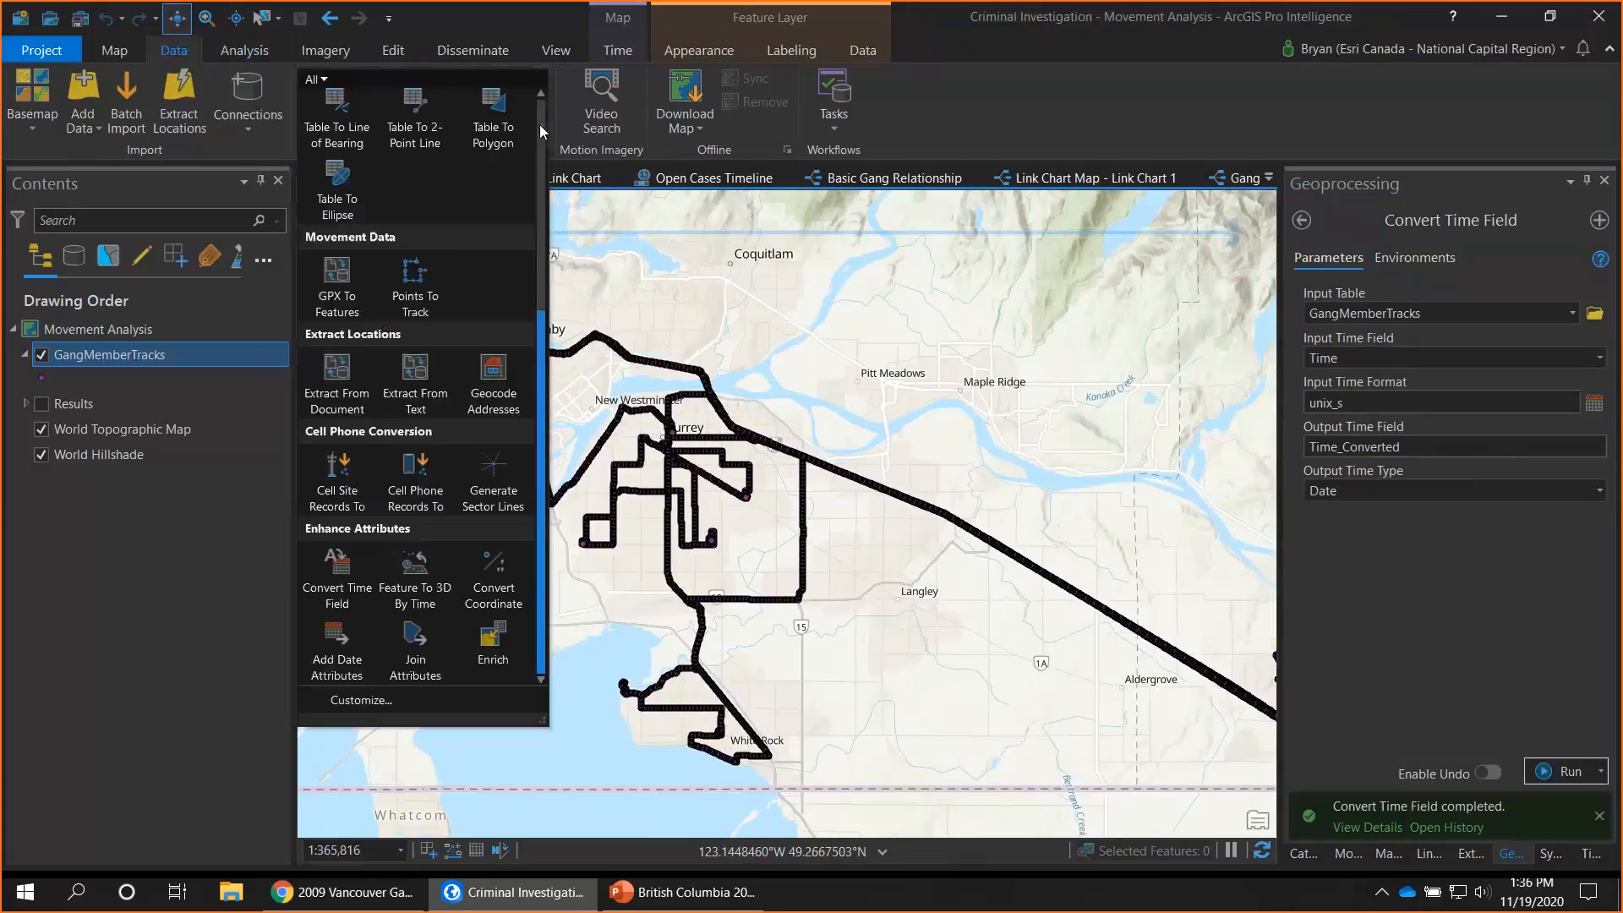
left_click(414, 291)
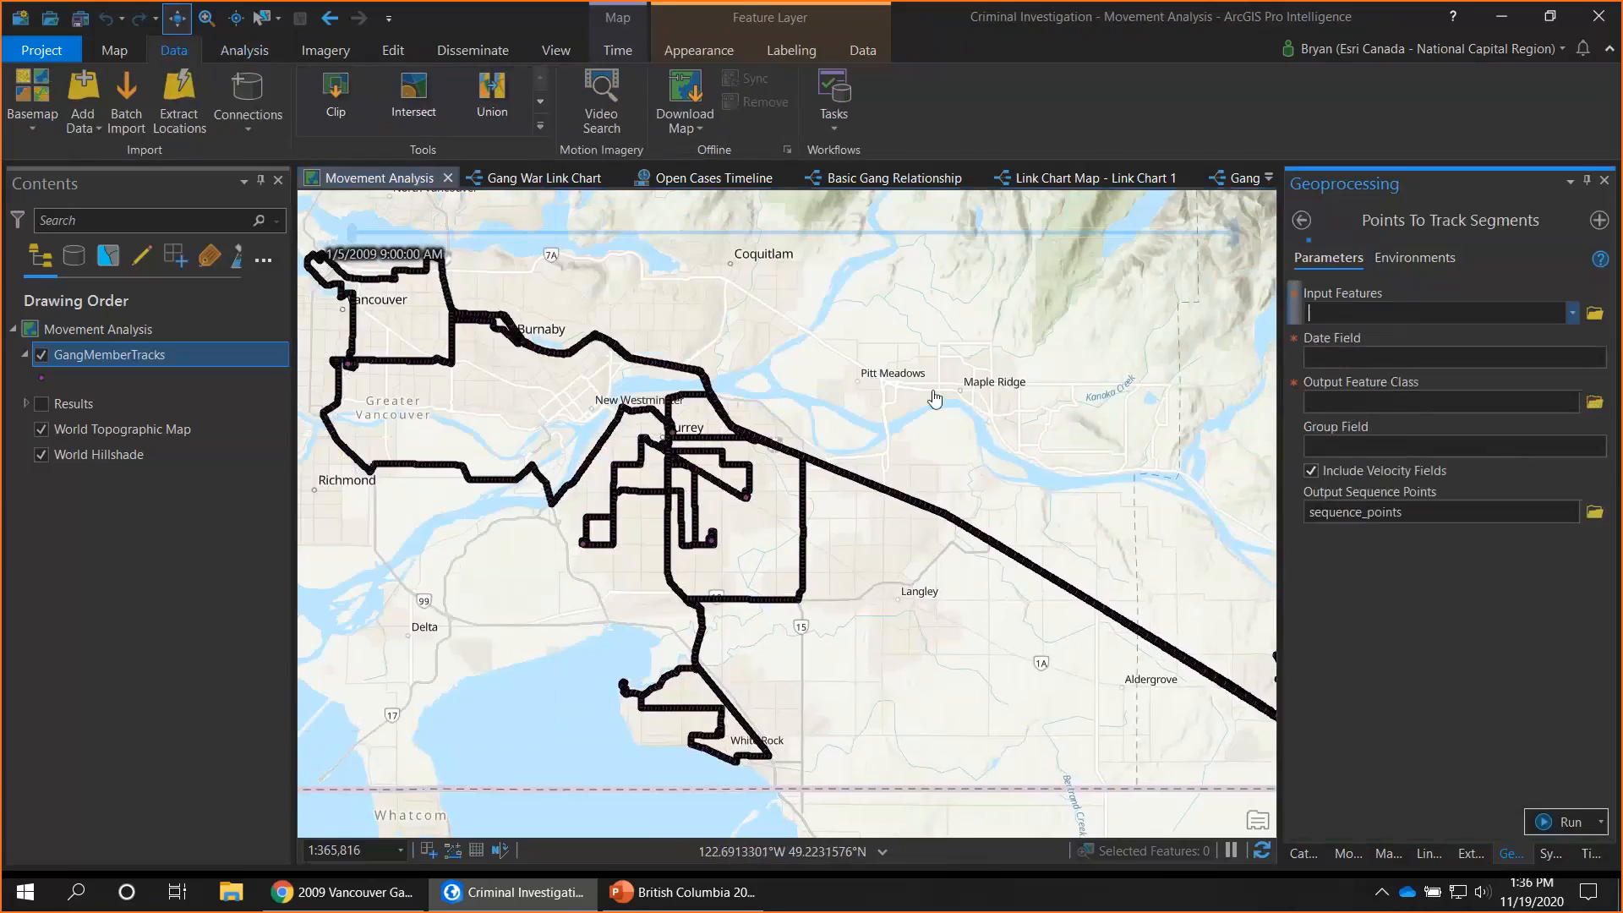
left_click(1571, 314)
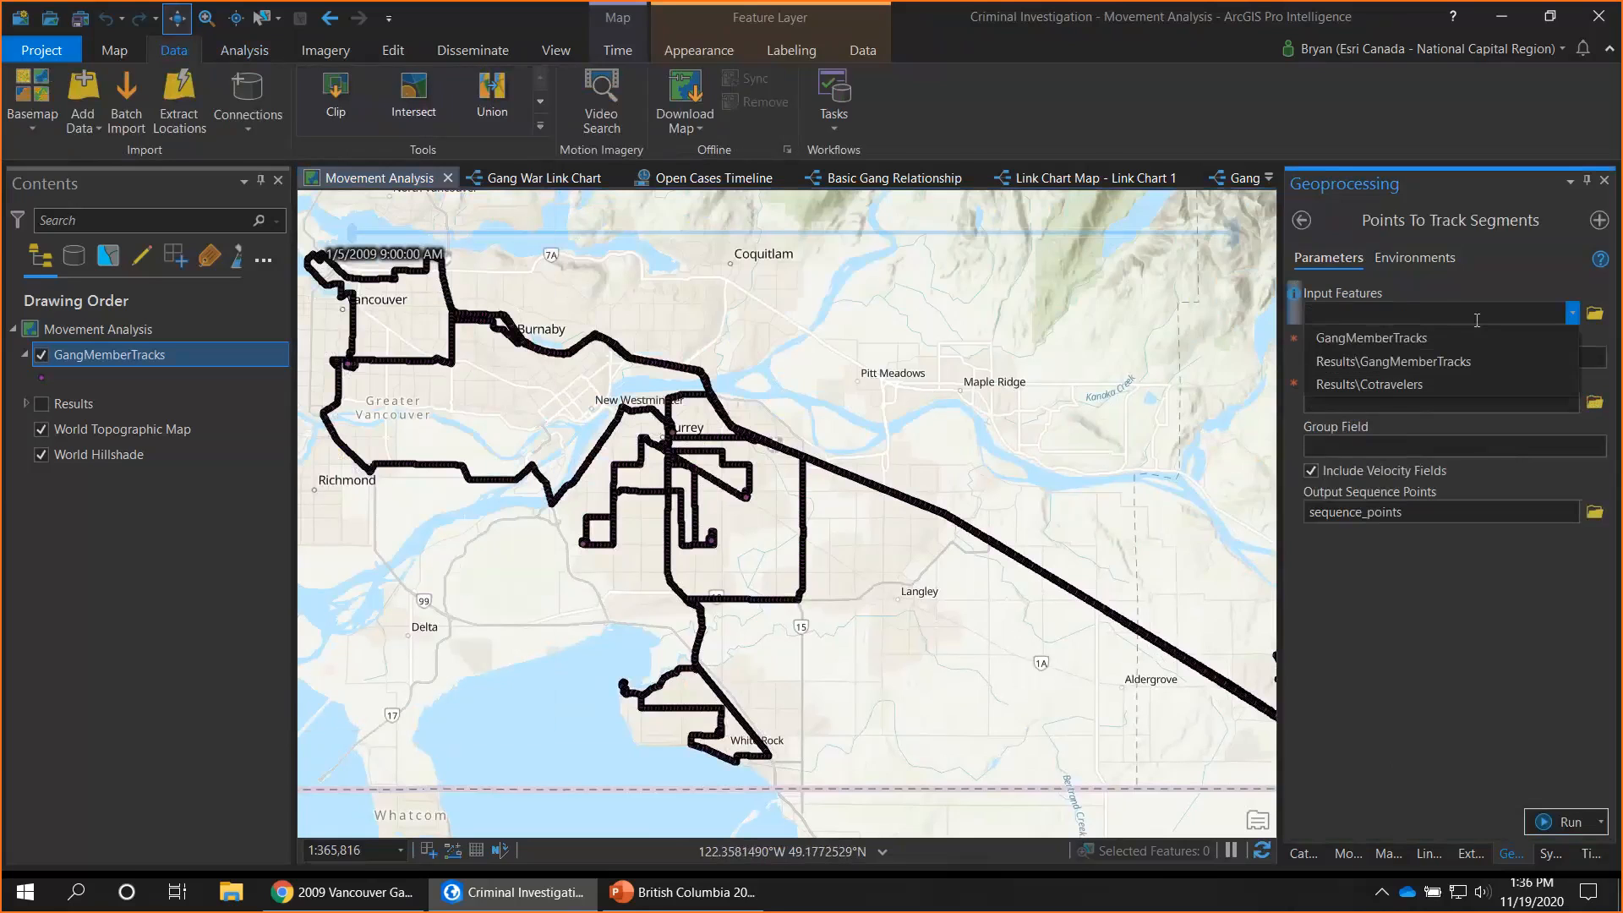
left_click(1458, 337)
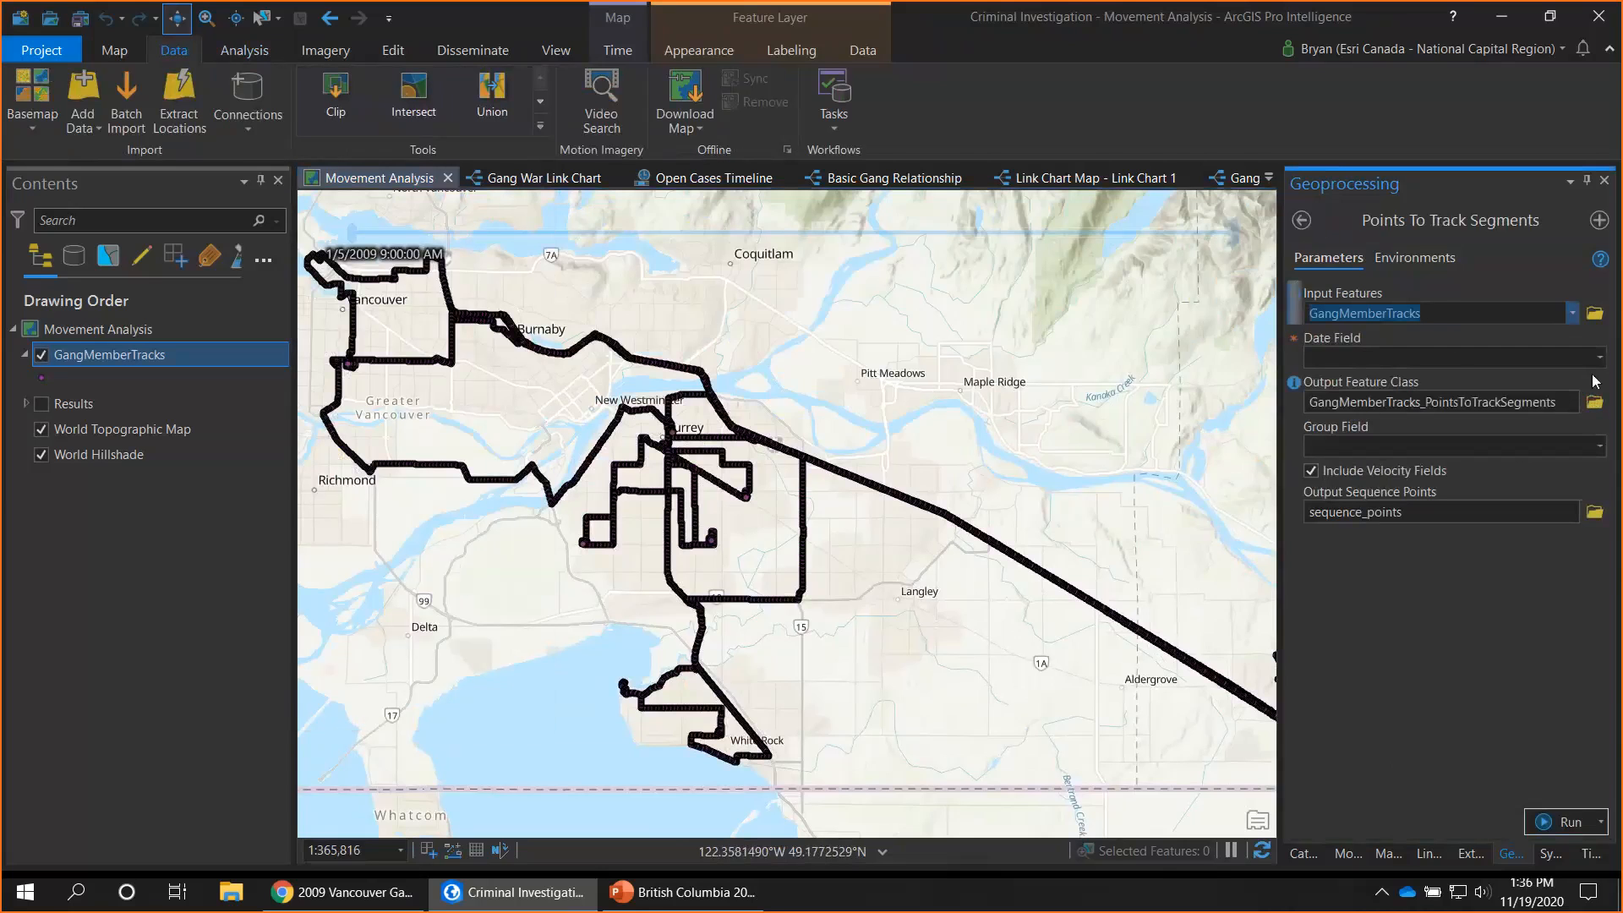
Set the track segments' date field to Time_Converted and the group field to Member Name
left_click(1600, 357)
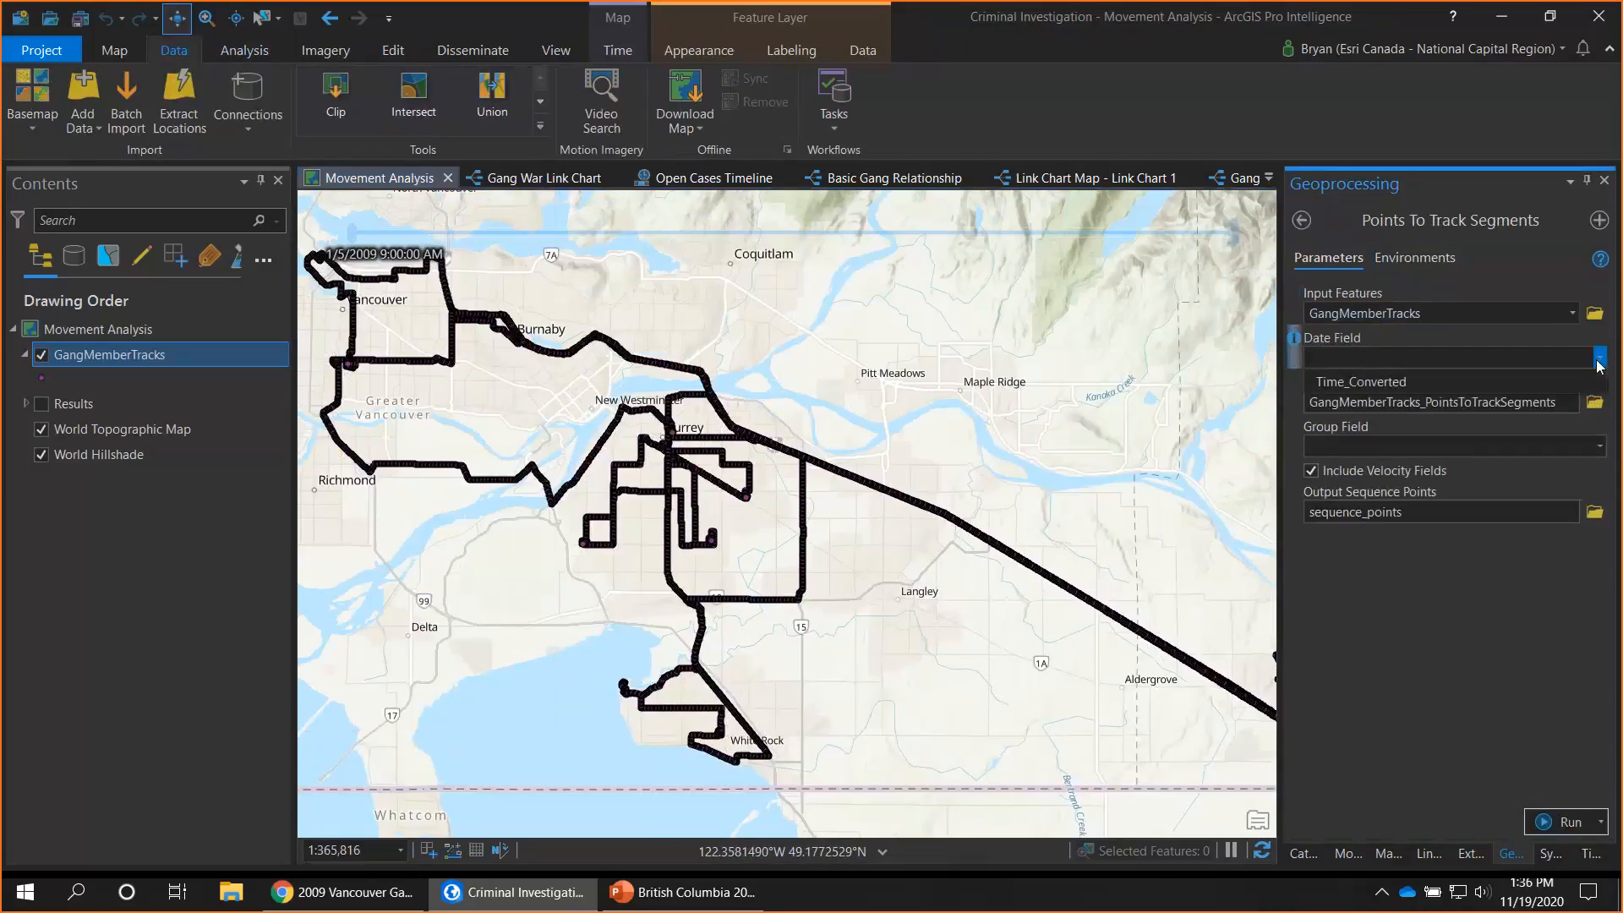
left_click(1373, 382)
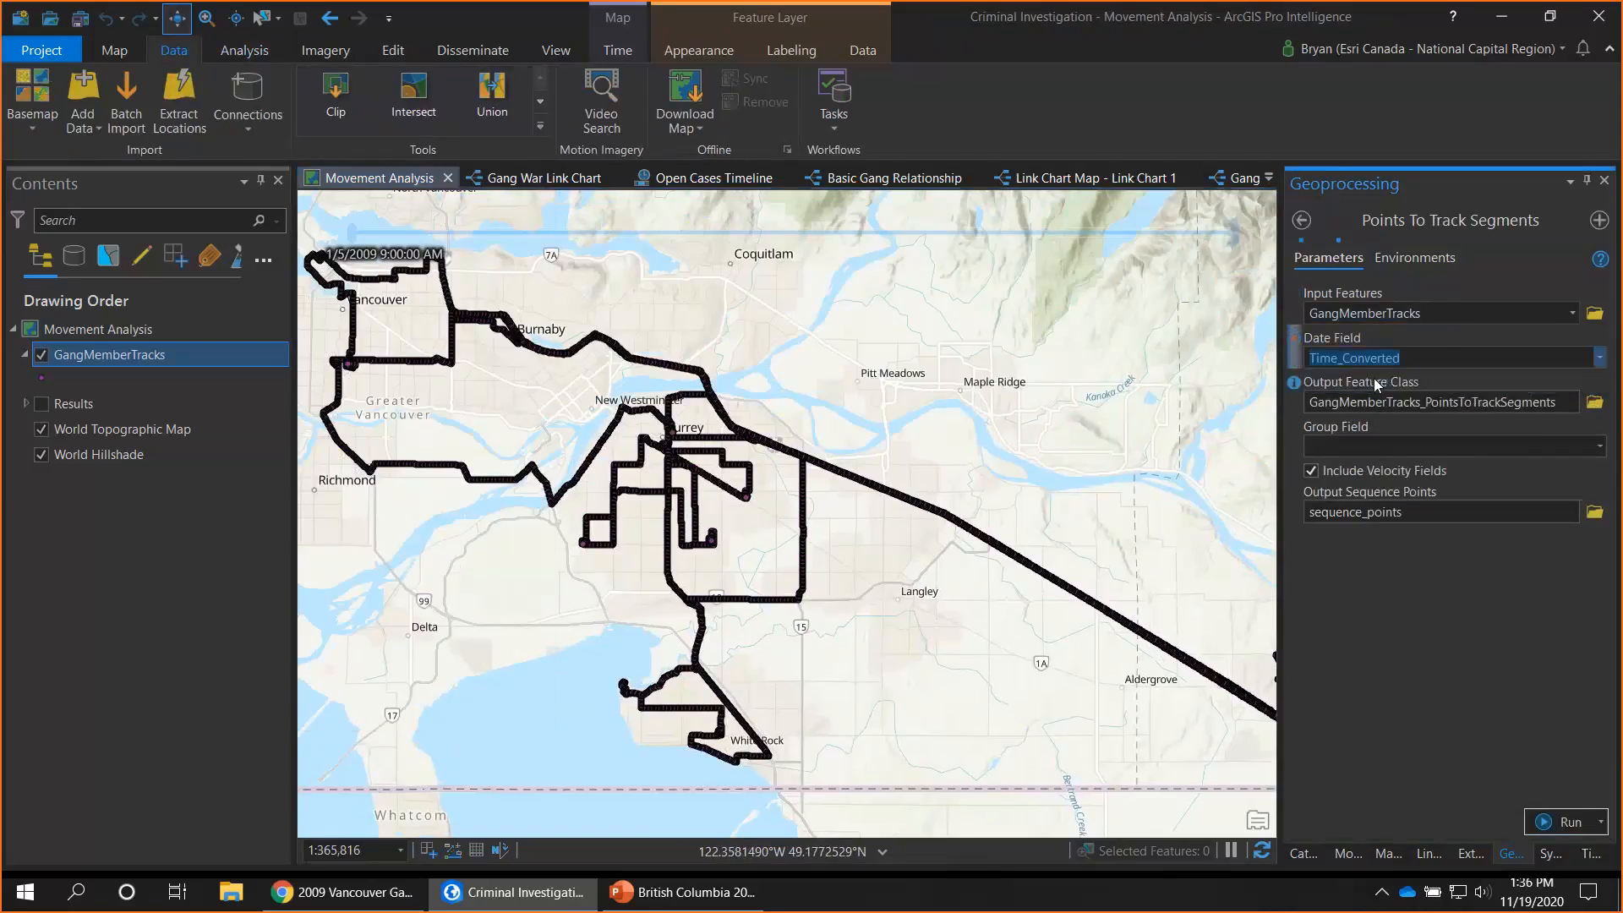
left_click(1600, 447)
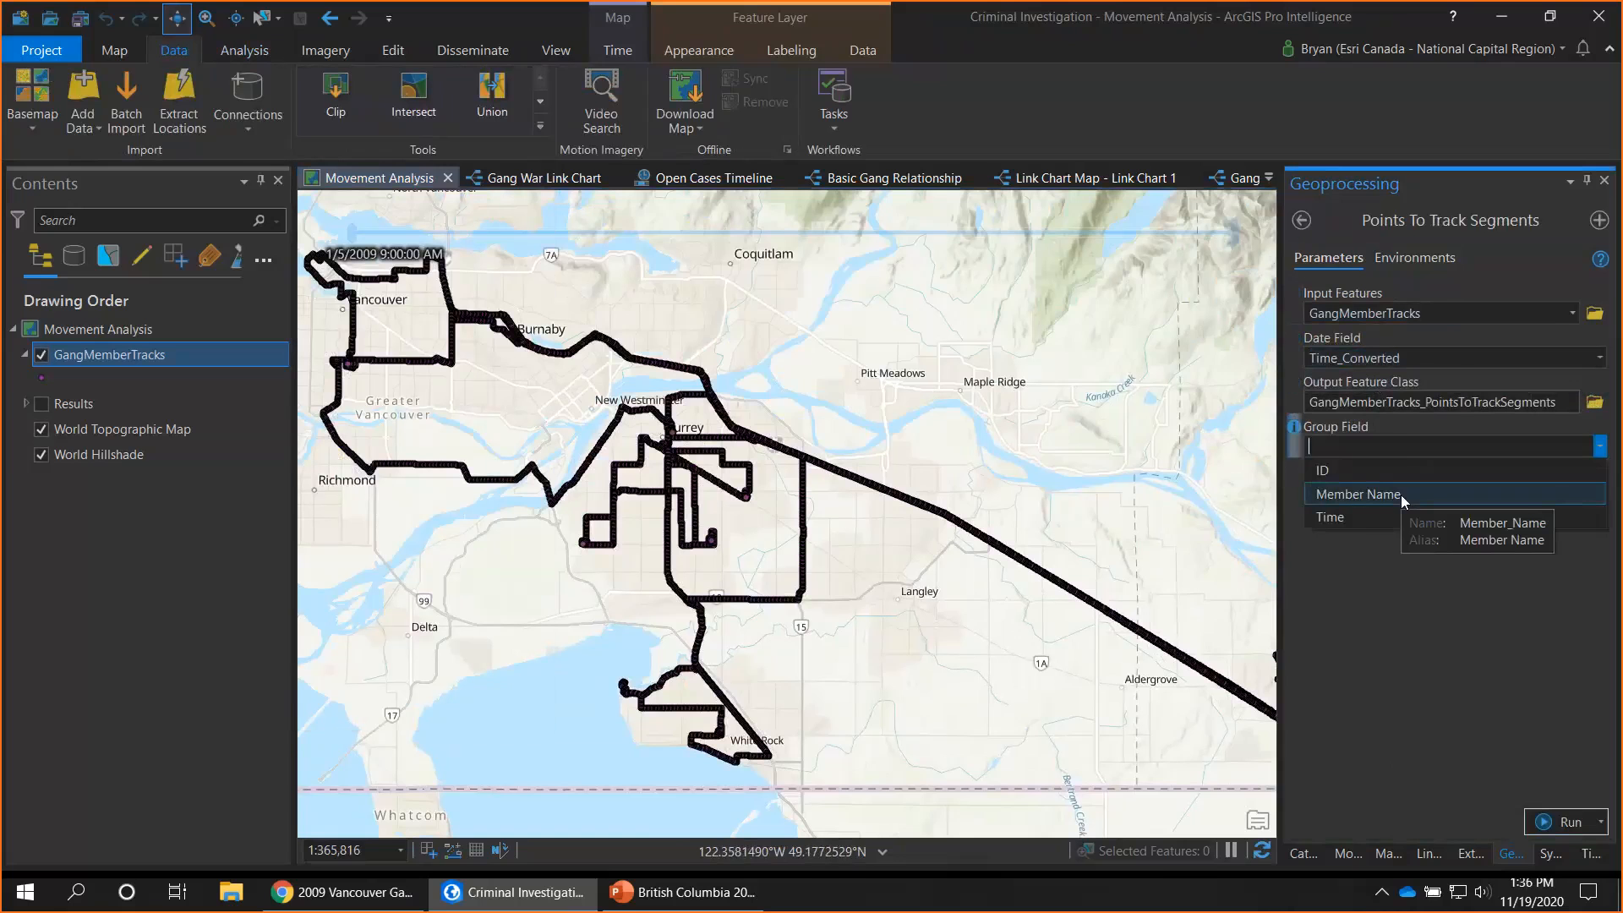
left_click(1402, 495)
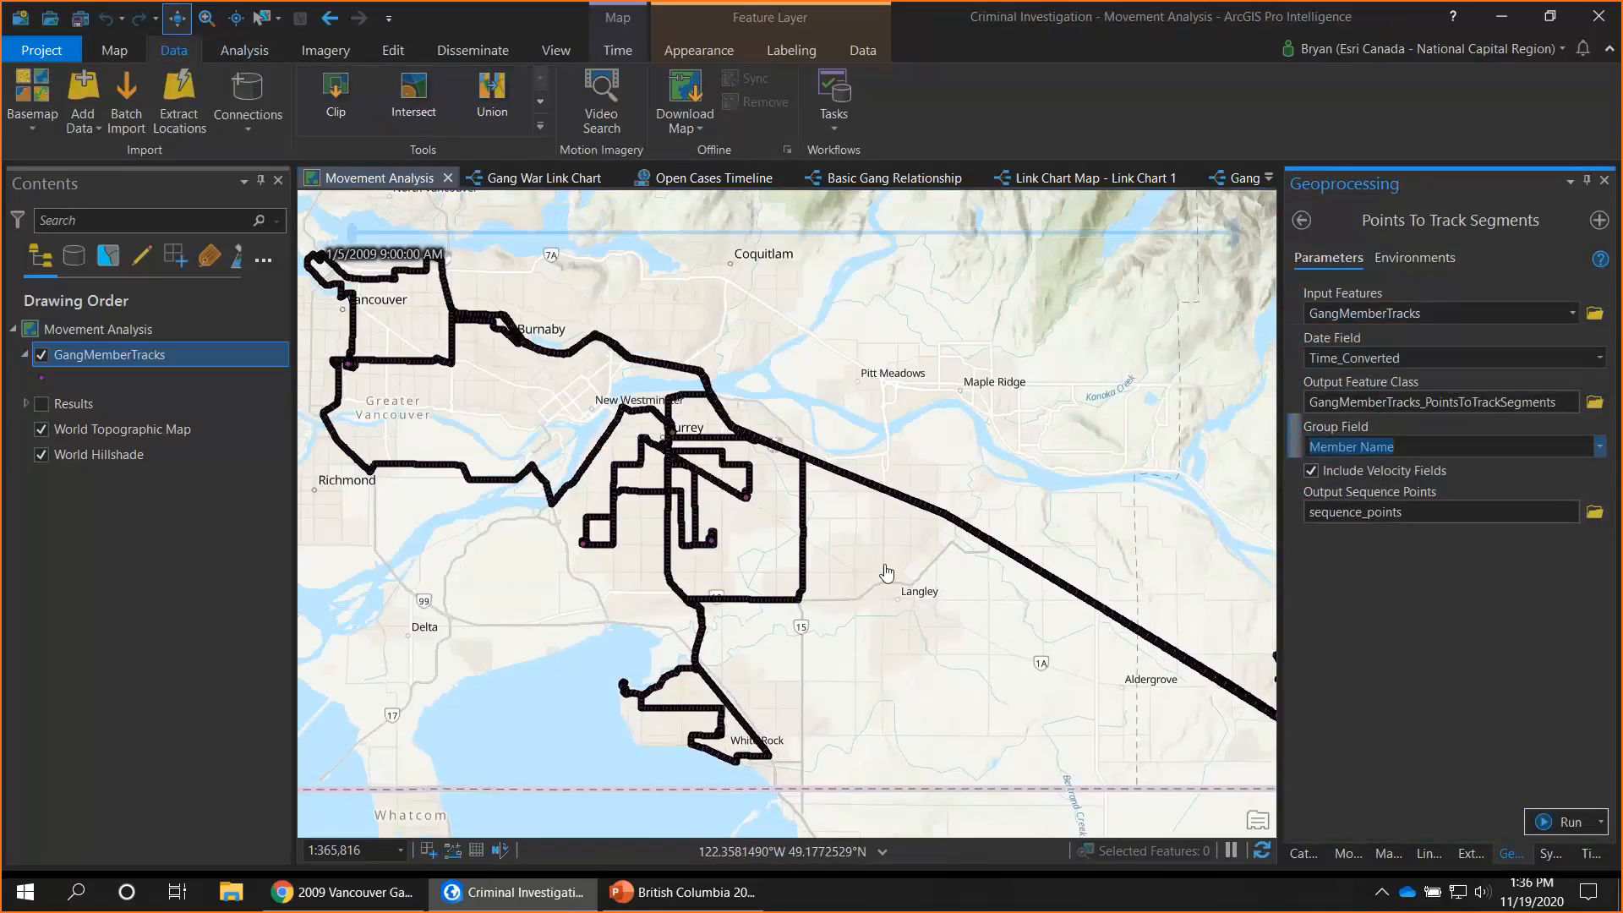
Show the PointsToTracks layer from the Results group with its member legend expanded, and hide the GangMemberTracks point layer
left_click(40, 413)
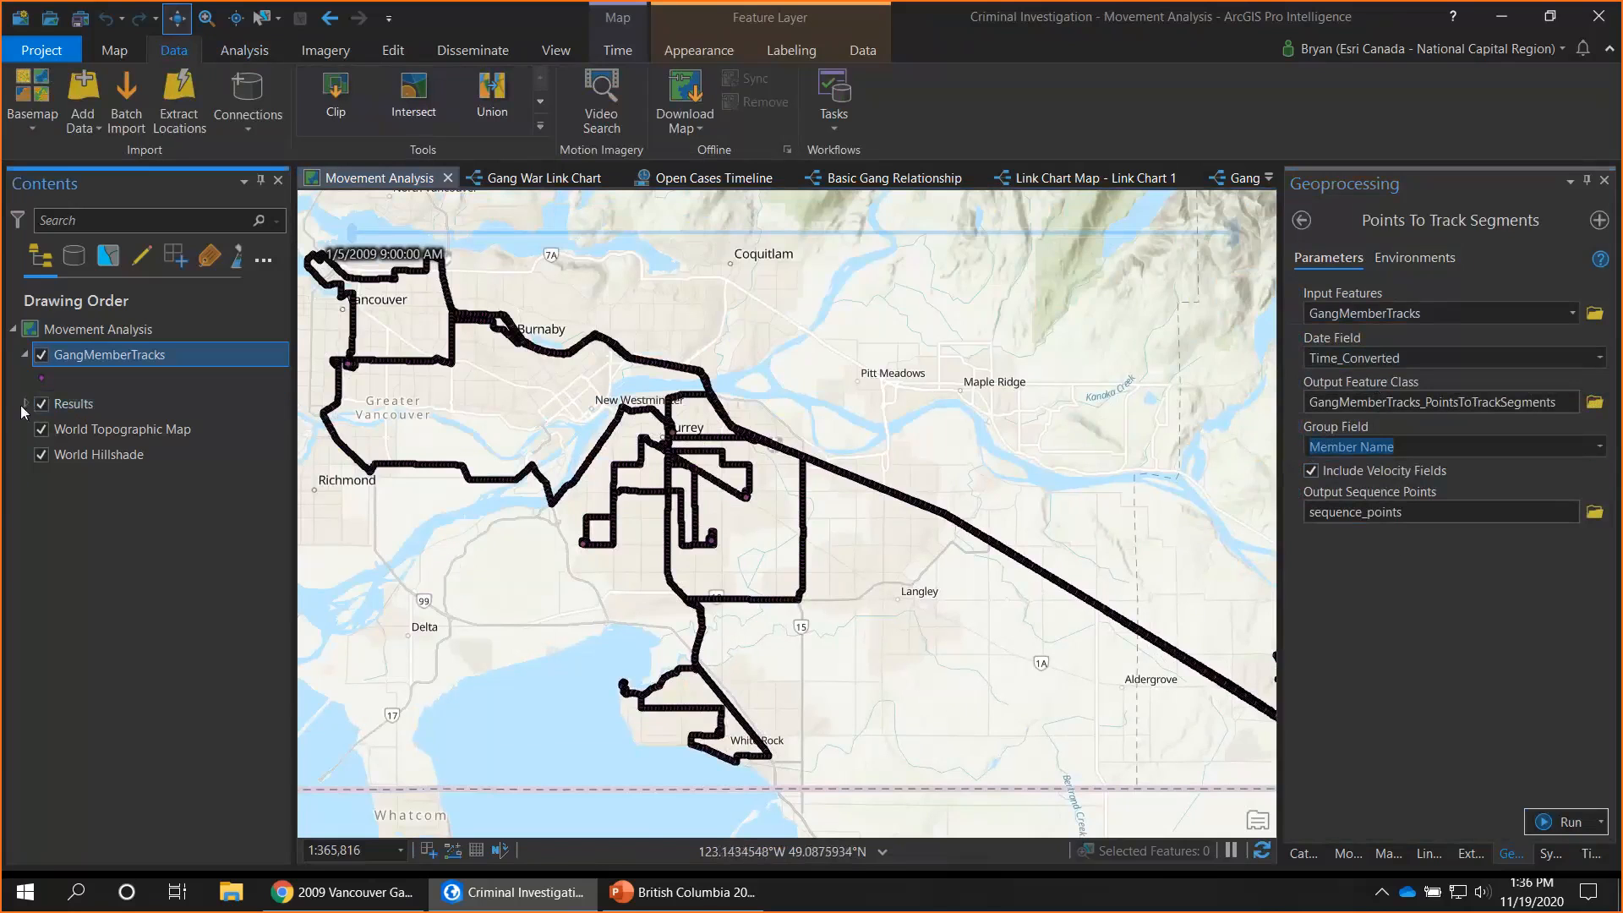
left_click(26, 403)
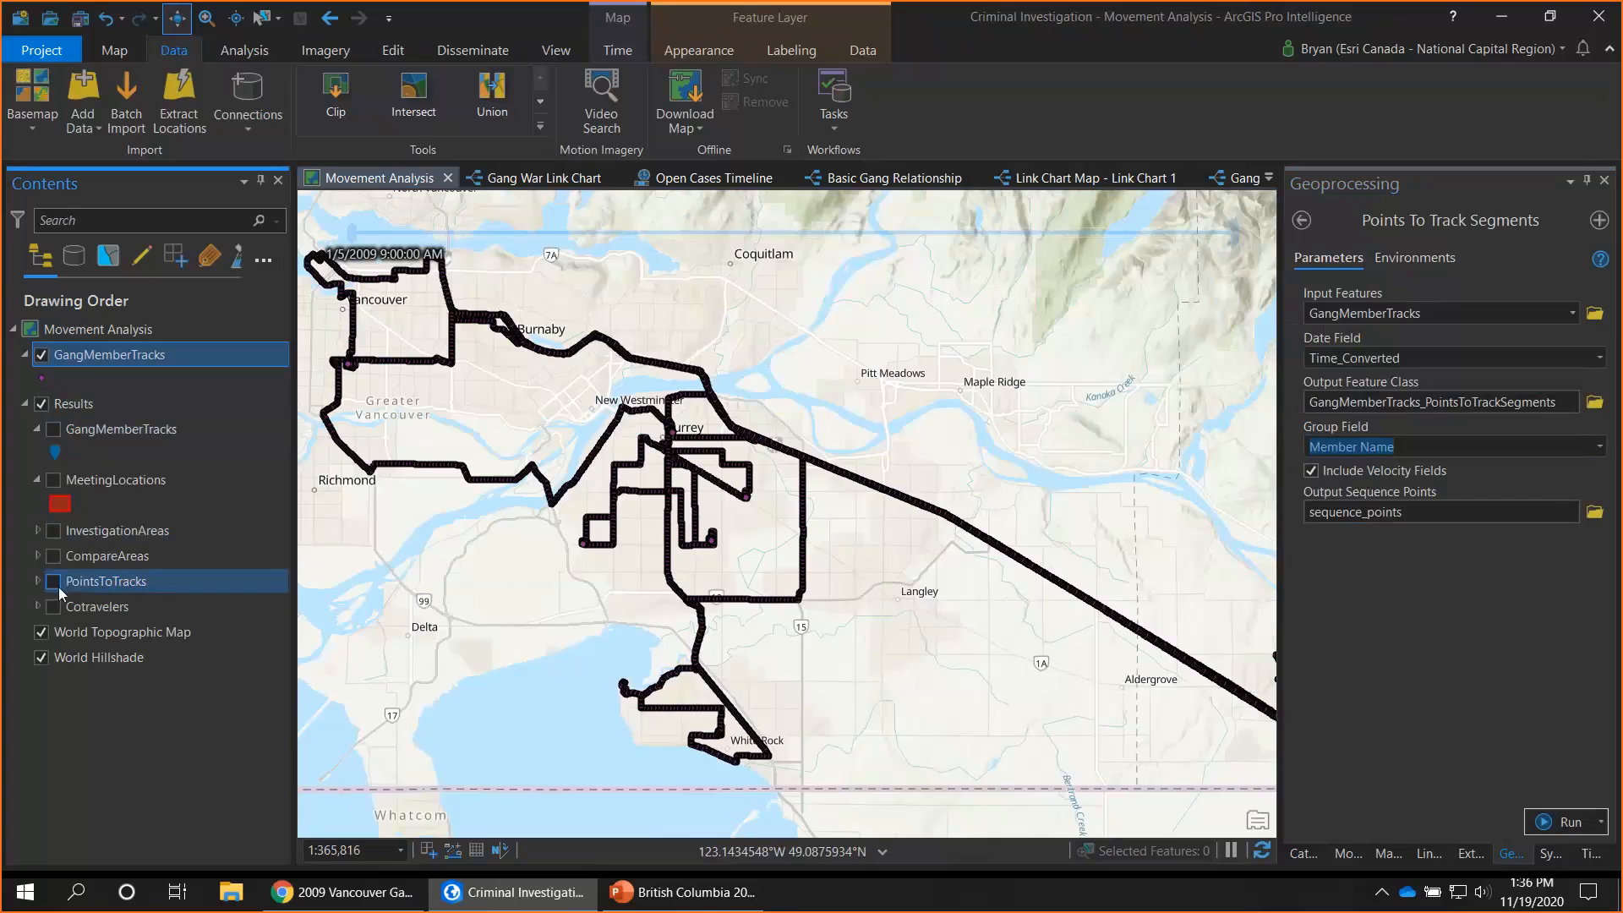
left_click(41, 355)
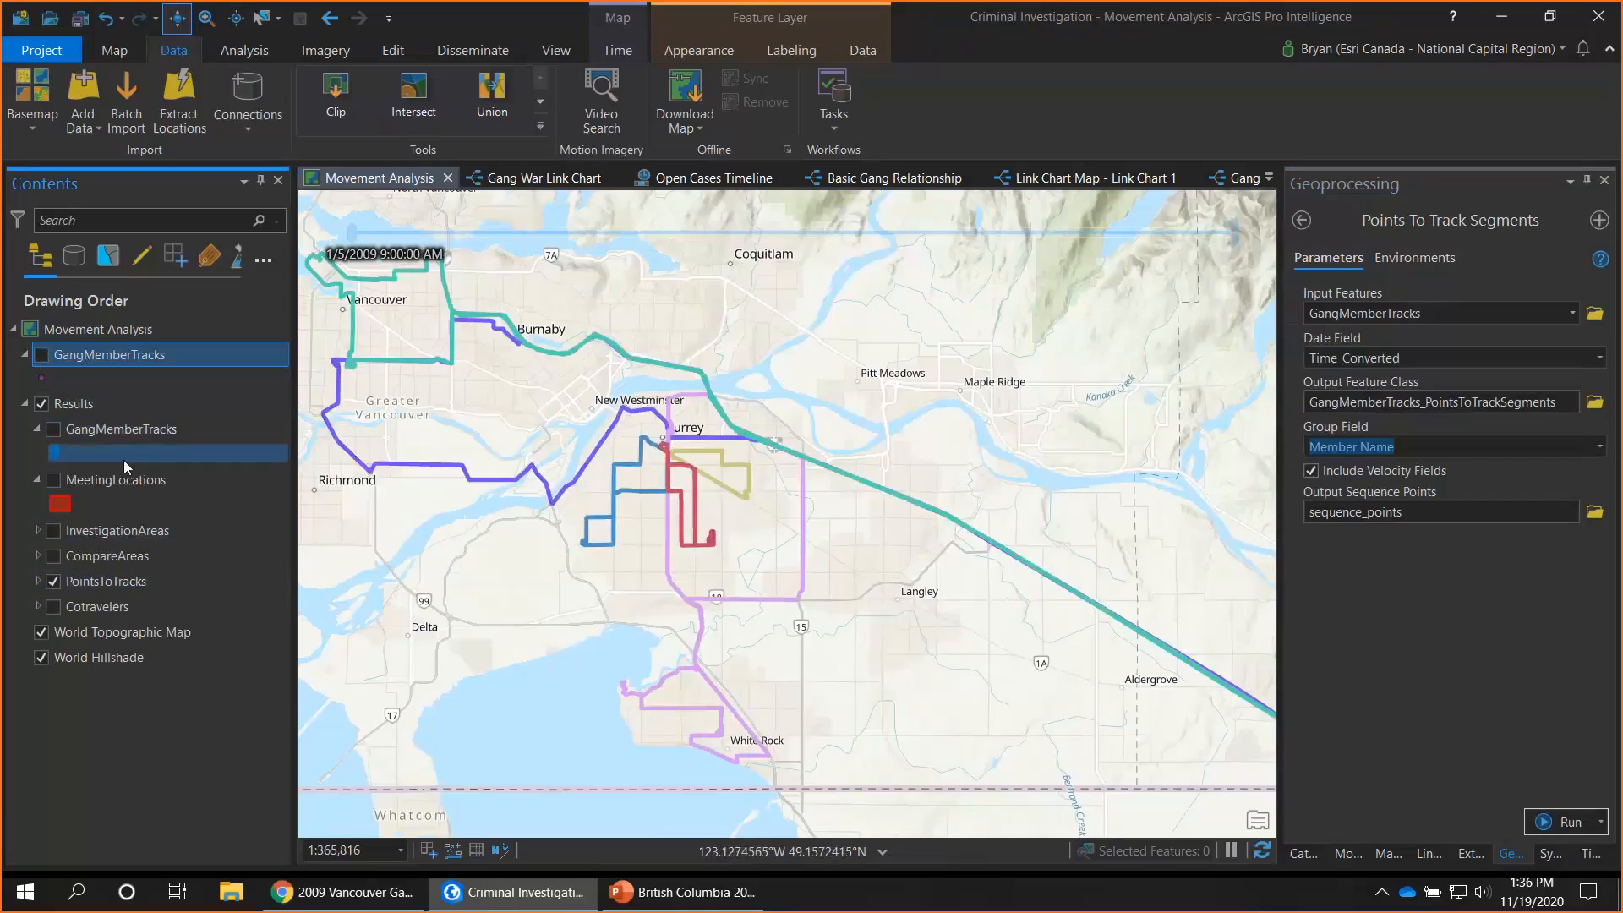
left_click(39, 582)
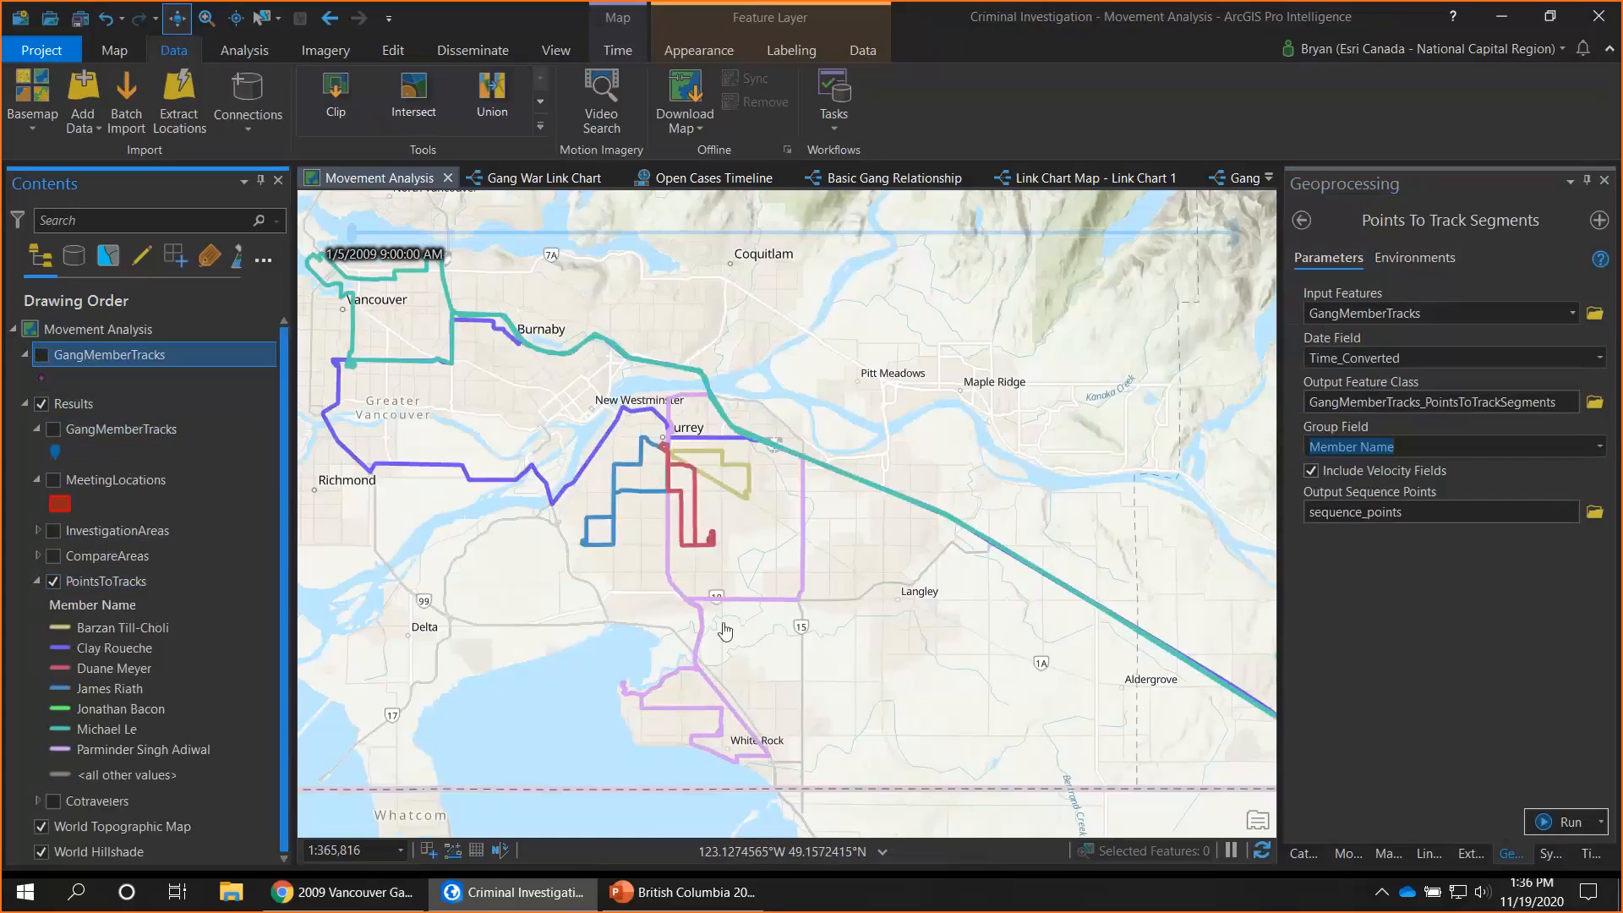
left_click_drag(982, 693, 848, 618)
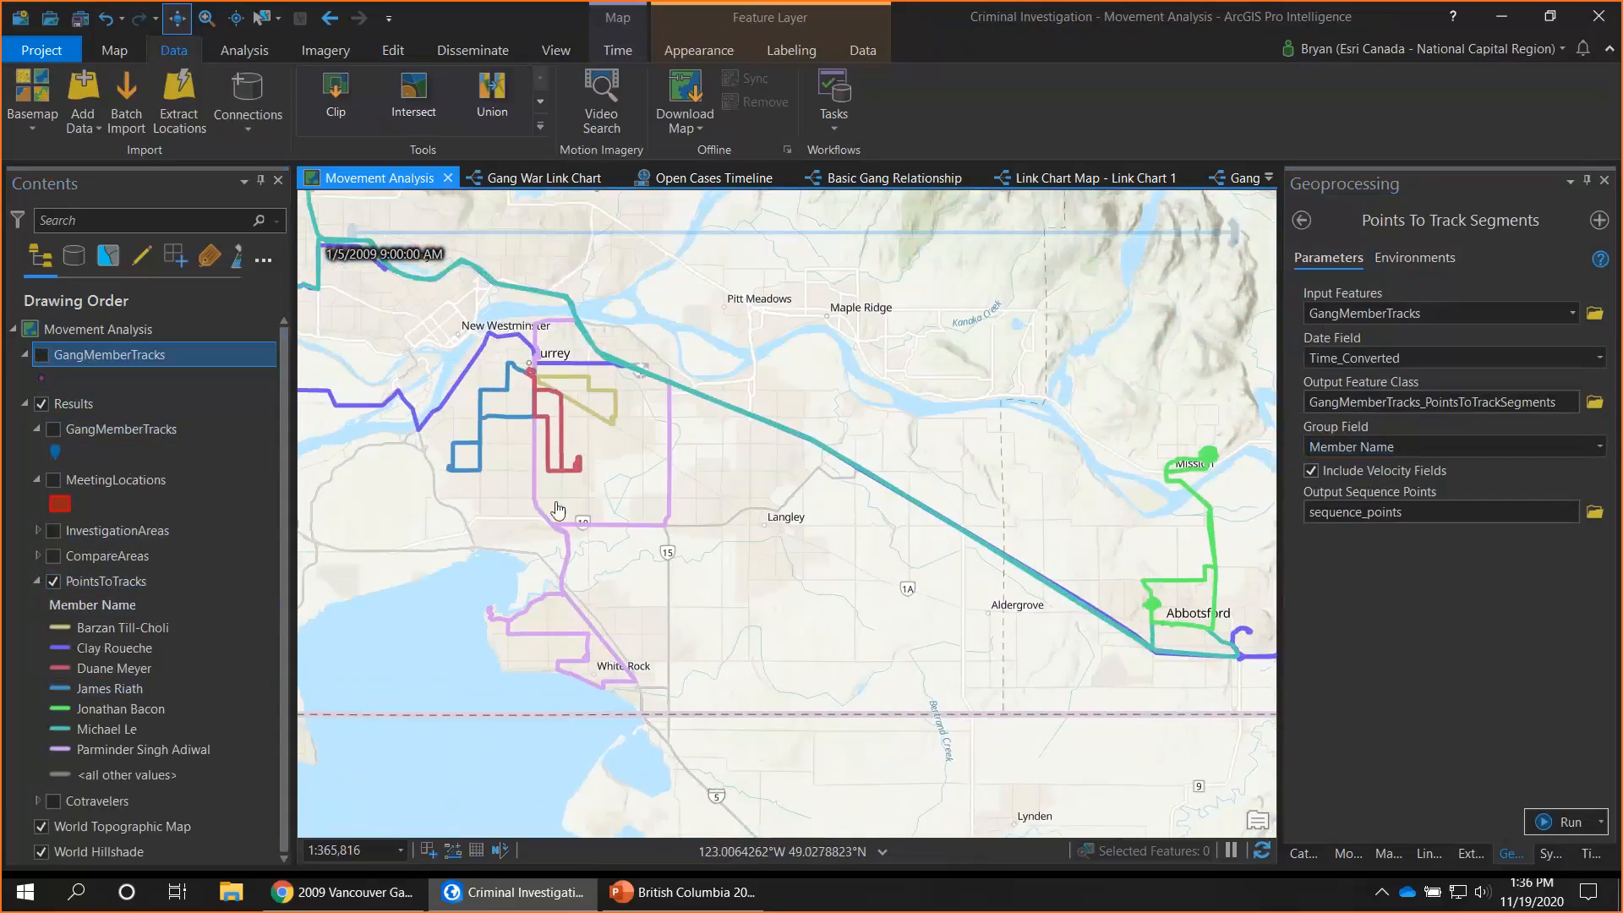
left_click_drag(558, 509, 702, 573)
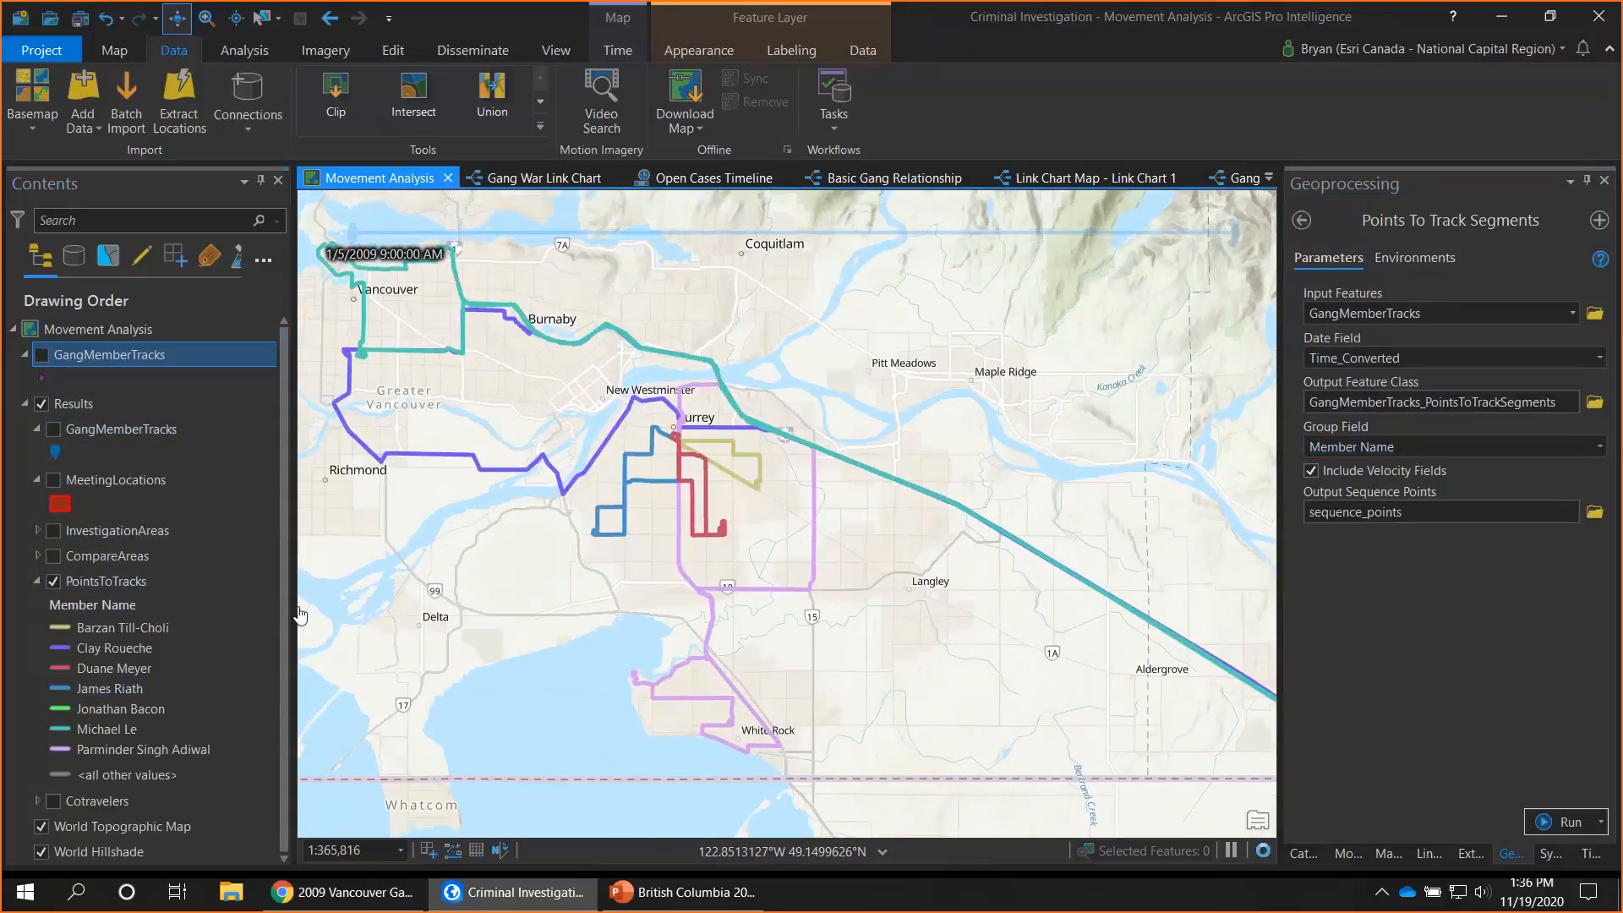
Review the date, distance, time delta and speed fields in the PointsToTracks attribute table, and close the table
left_click(123, 585)
right_click(120, 585)
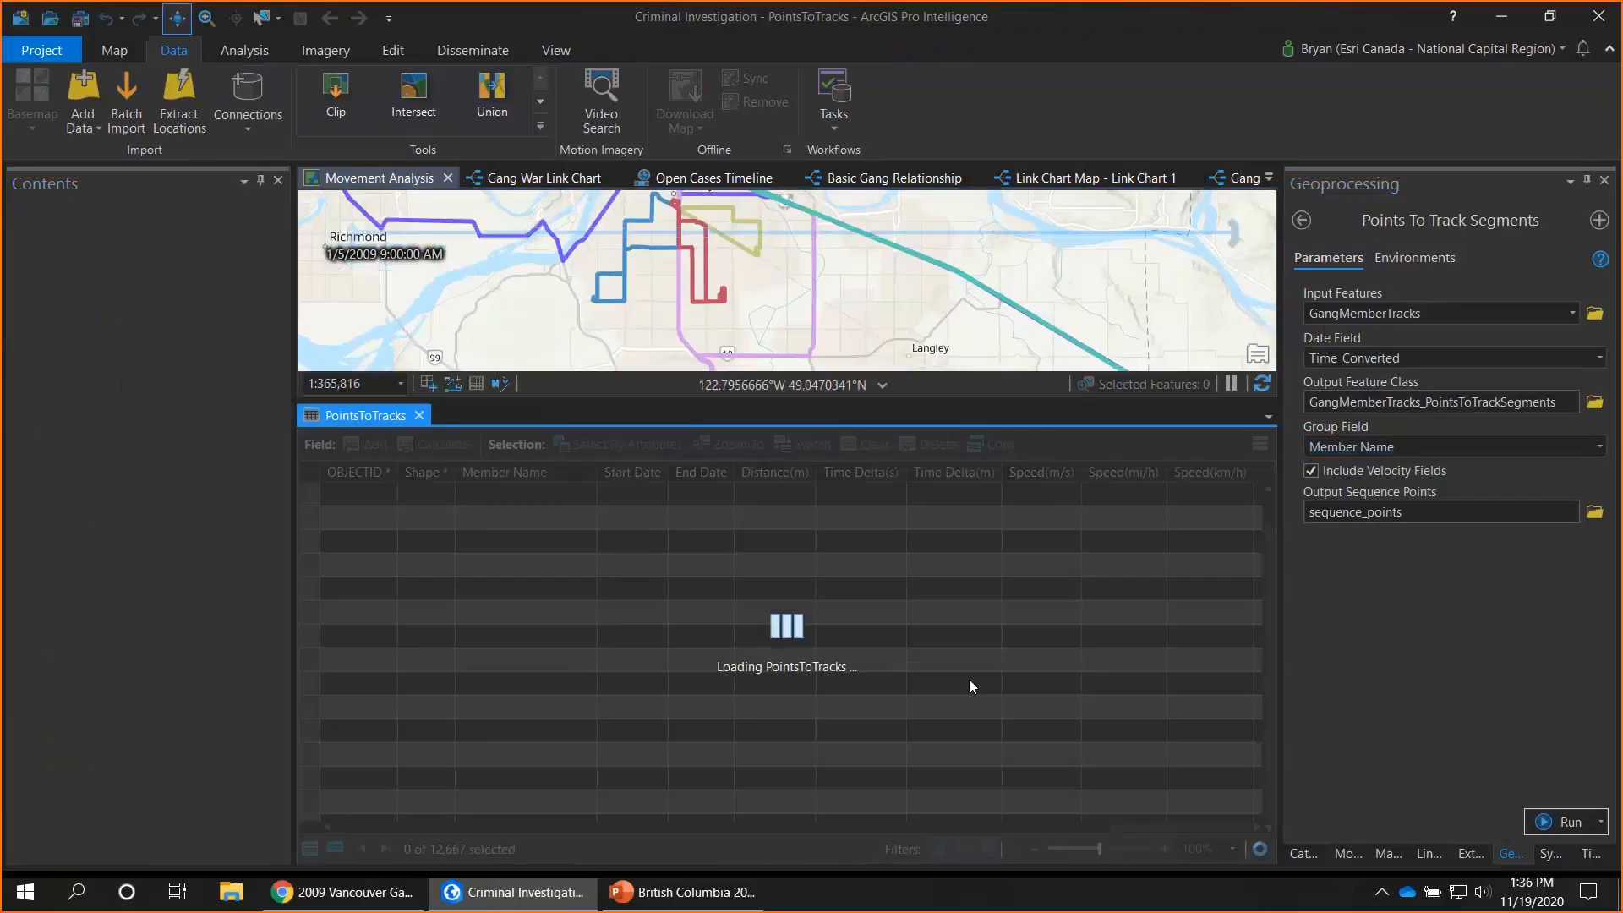
left_click_drag(784, 834, 1026, 846)
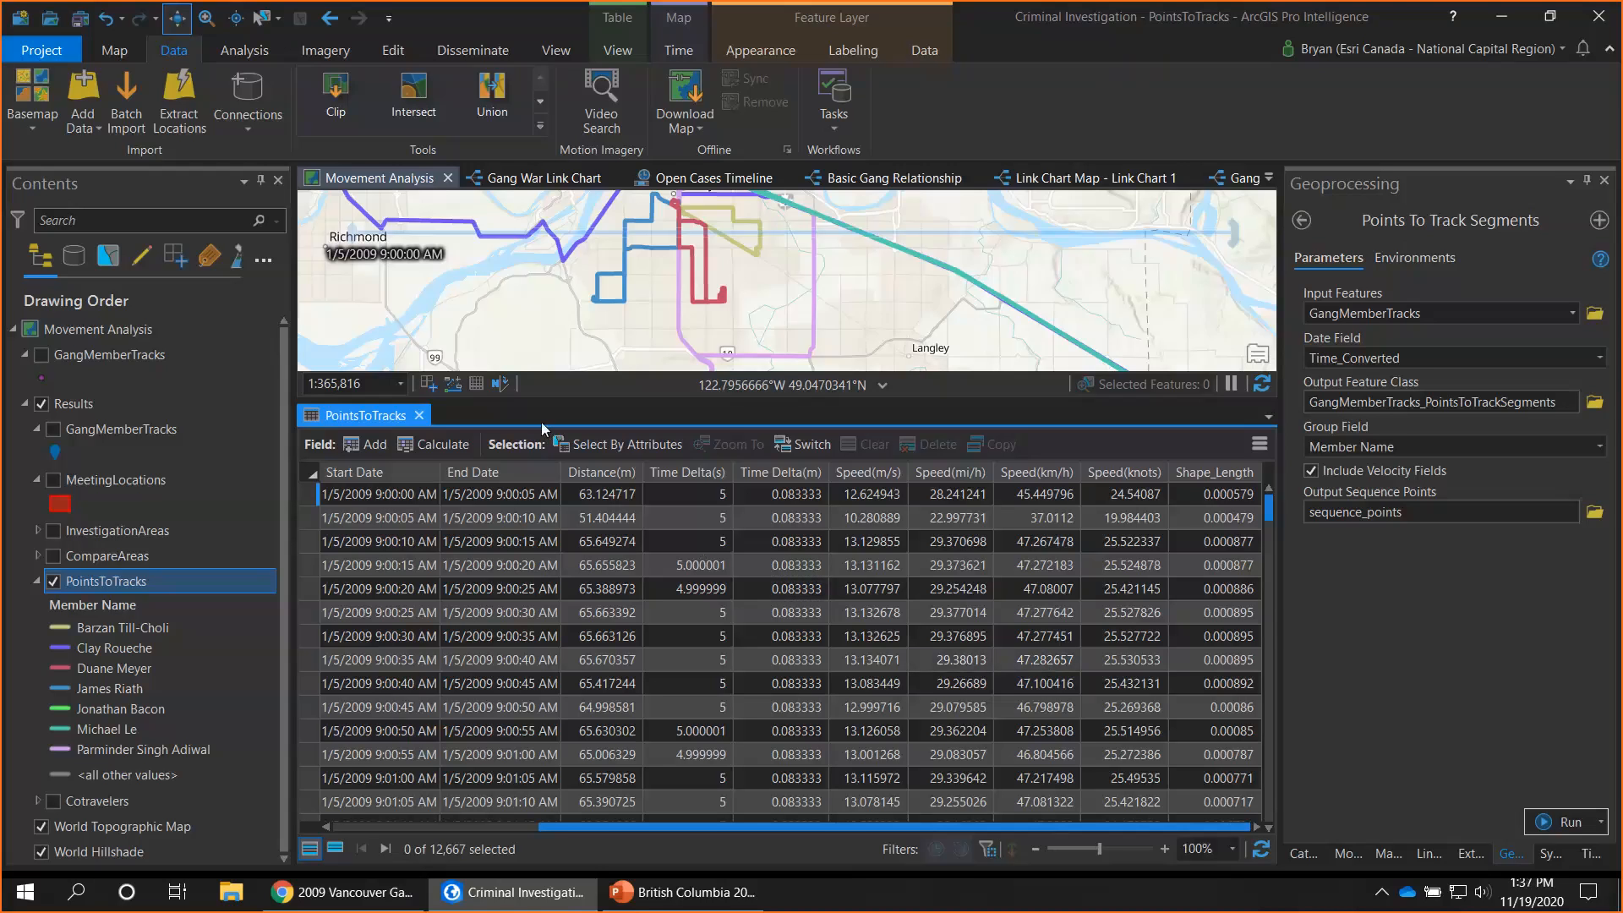
left_click(420, 416)
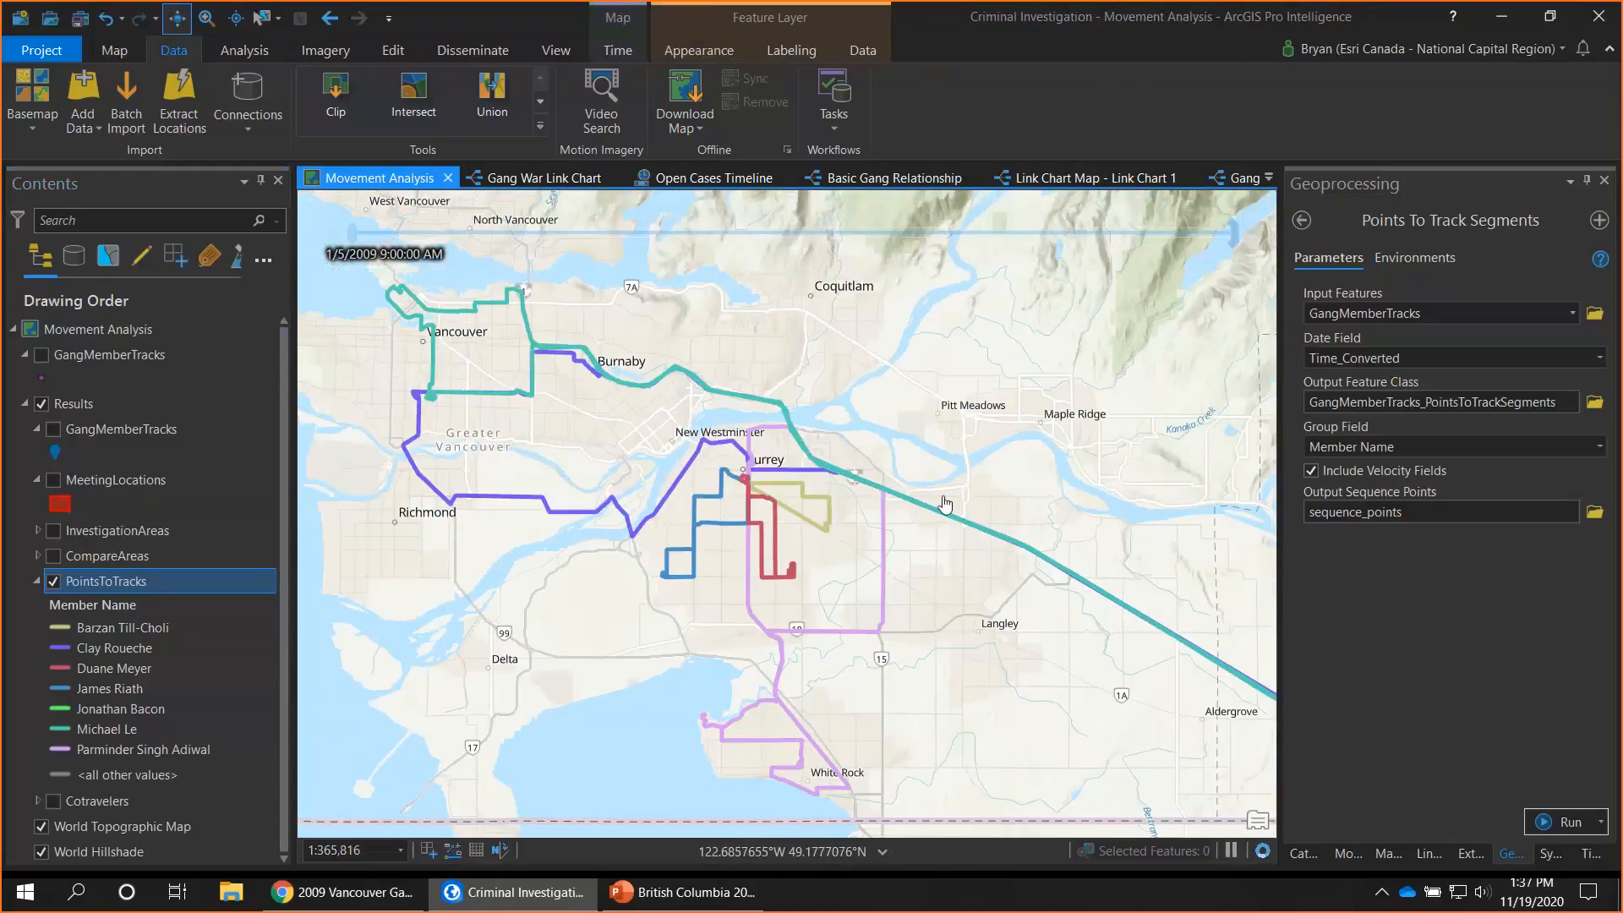
Examine the gang member tracks around the Central City Shopping Centre in Surrey
left_click_drag(911, 590, 765, 549)
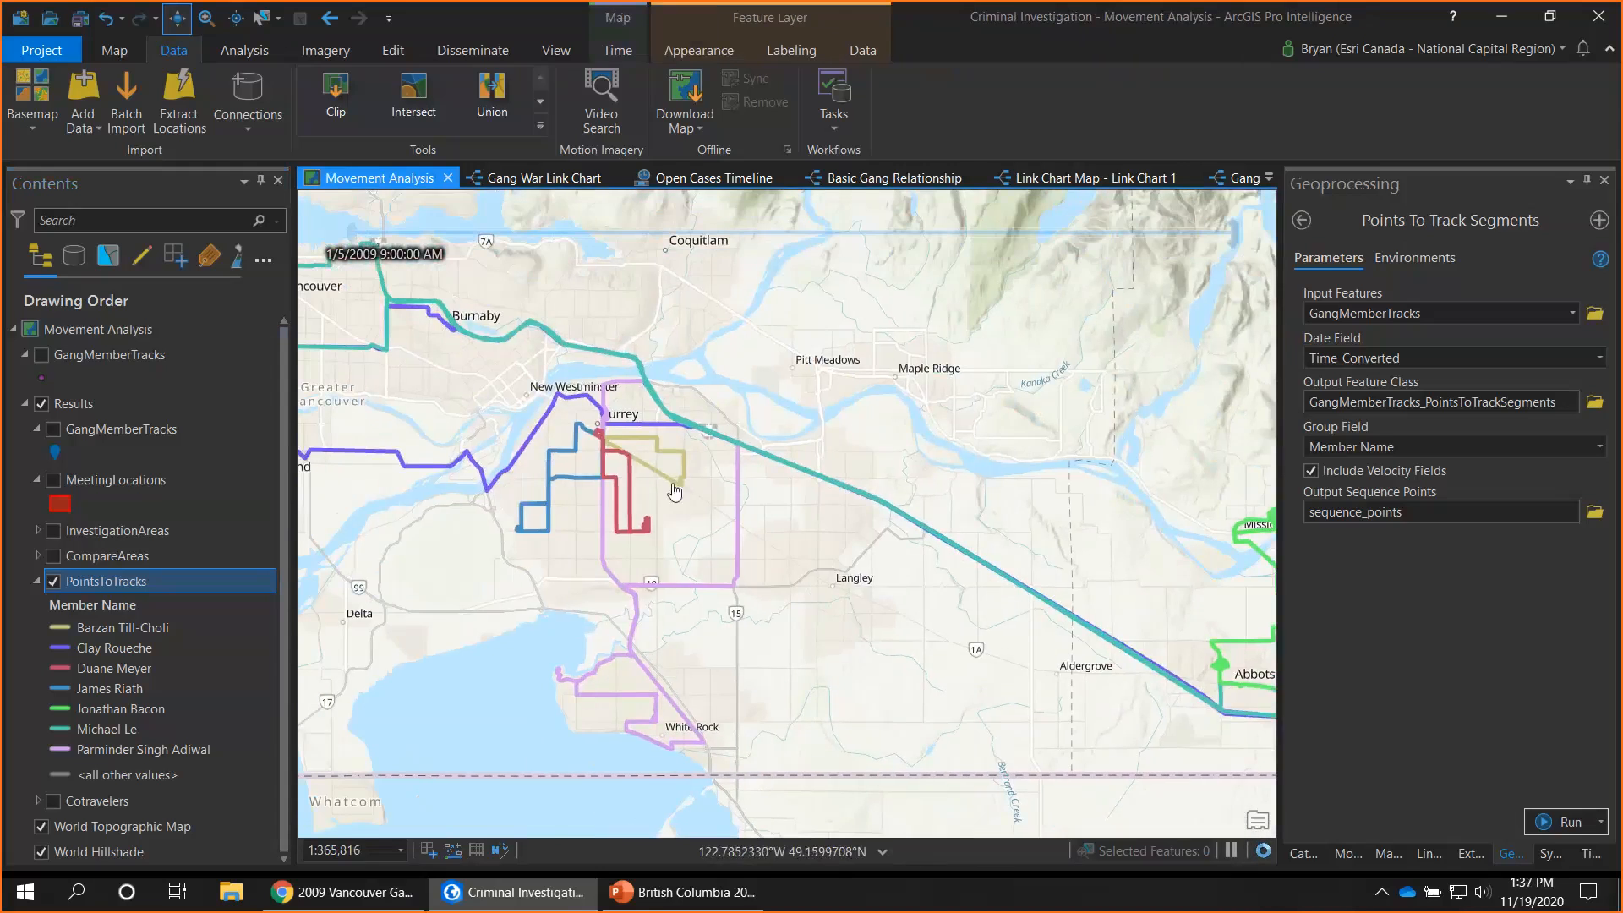
left_click_drag(674, 492, 698, 520)
scroll(698, 519, "up", 10)
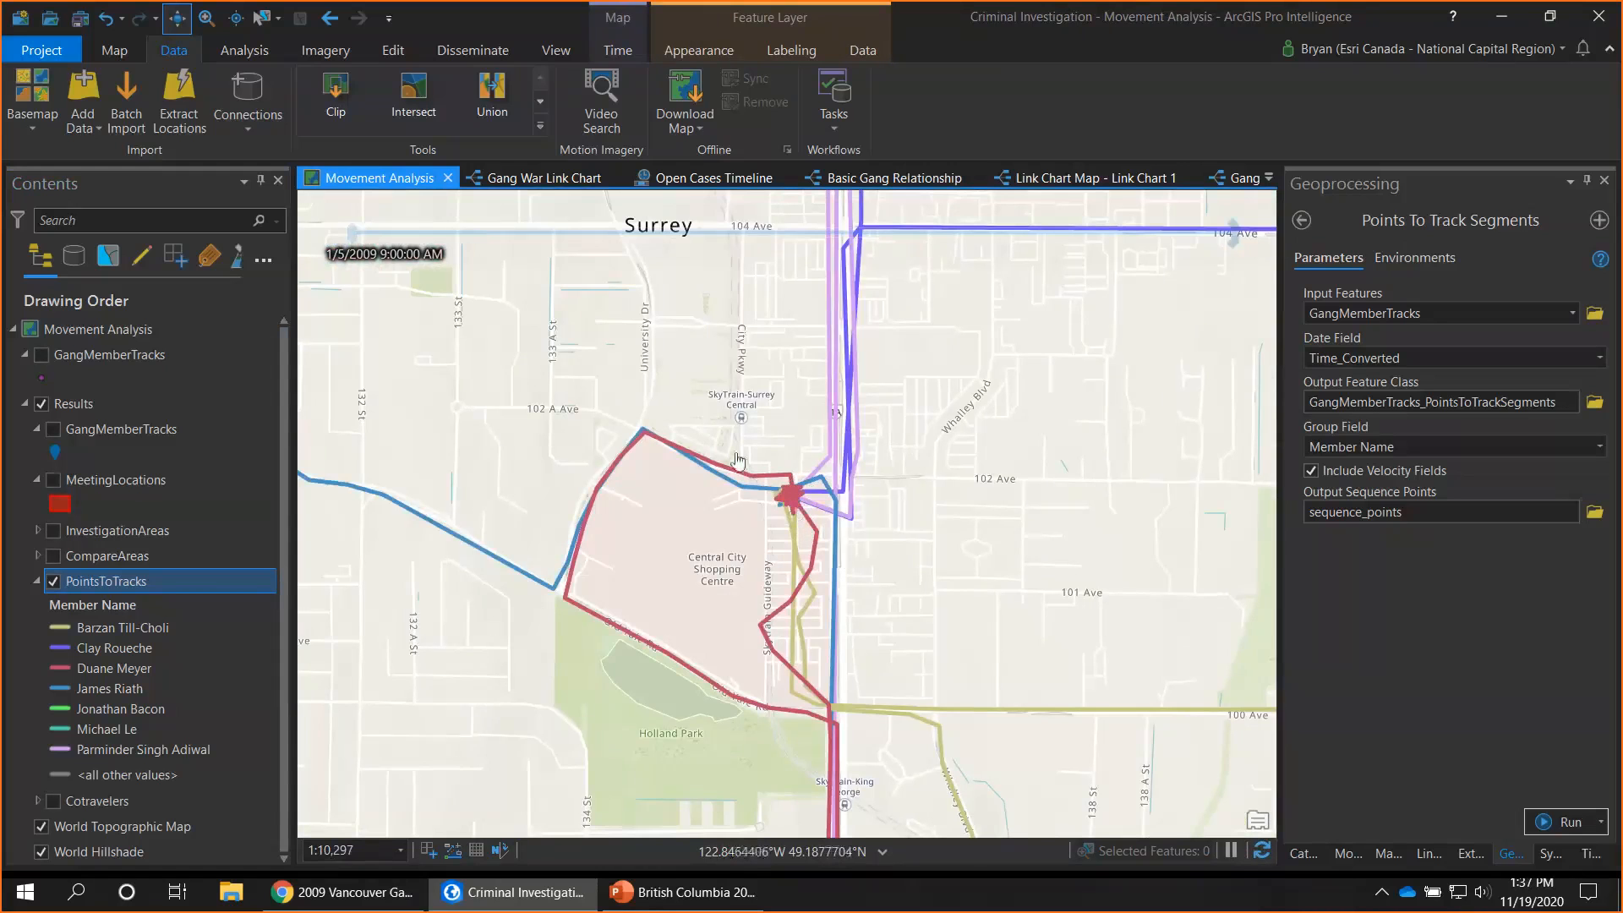
scroll(704, 520, "down", 5)
scroll(706, 522, "down", 4)
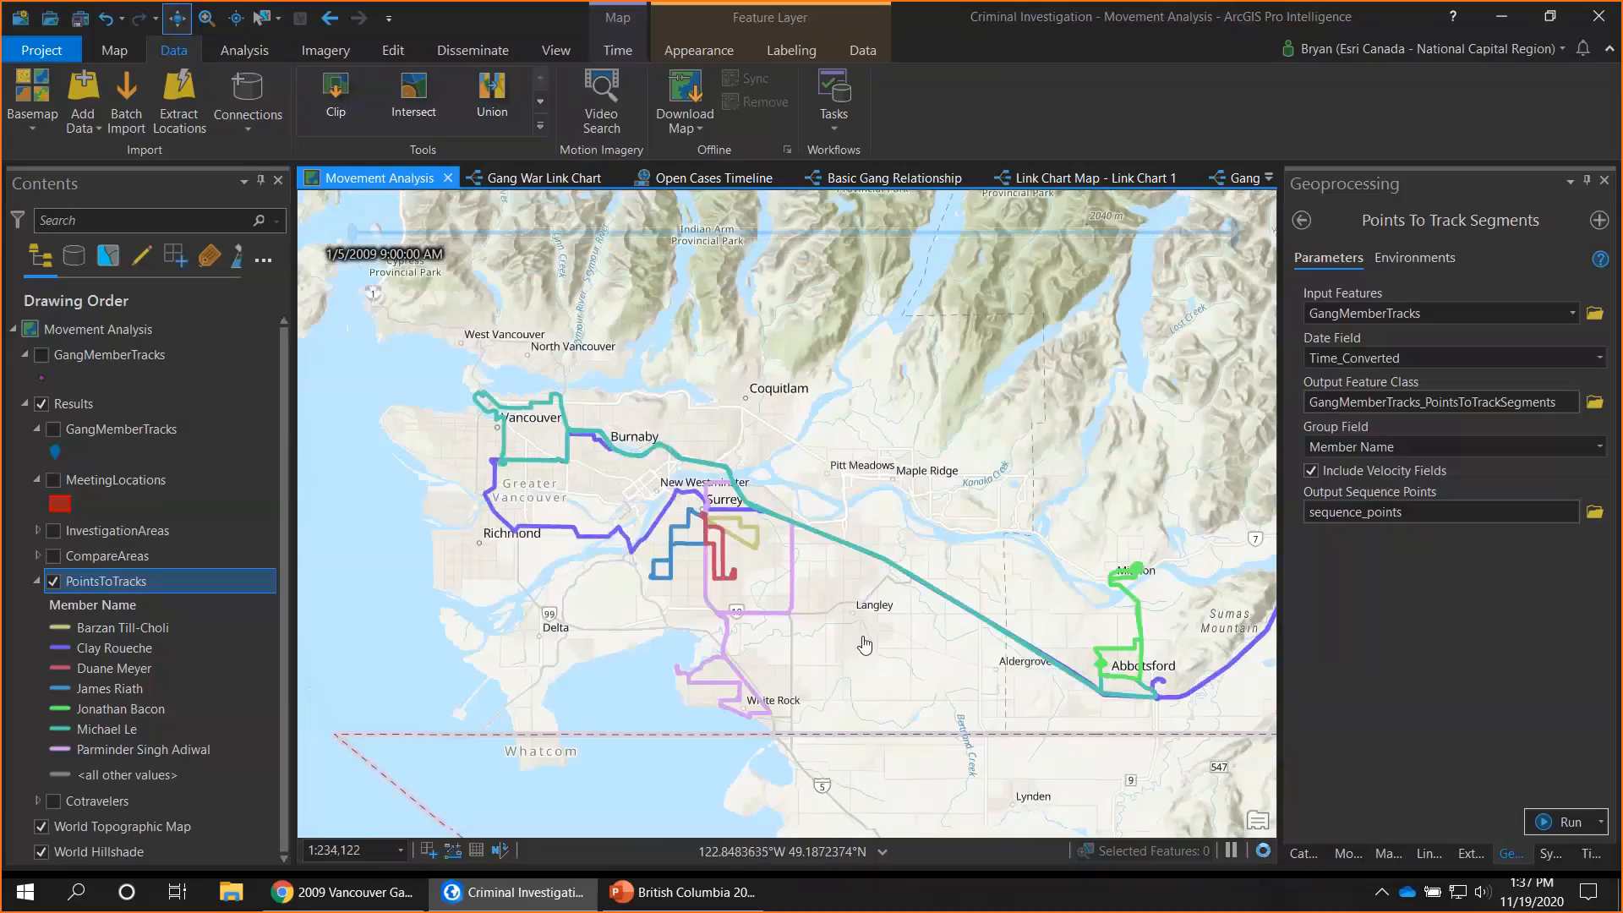
Examine the gang member tracks around Westoaks Mall in Abbotsford and return to the regional overview
left_click_drag(1025, 679, 810, 545)
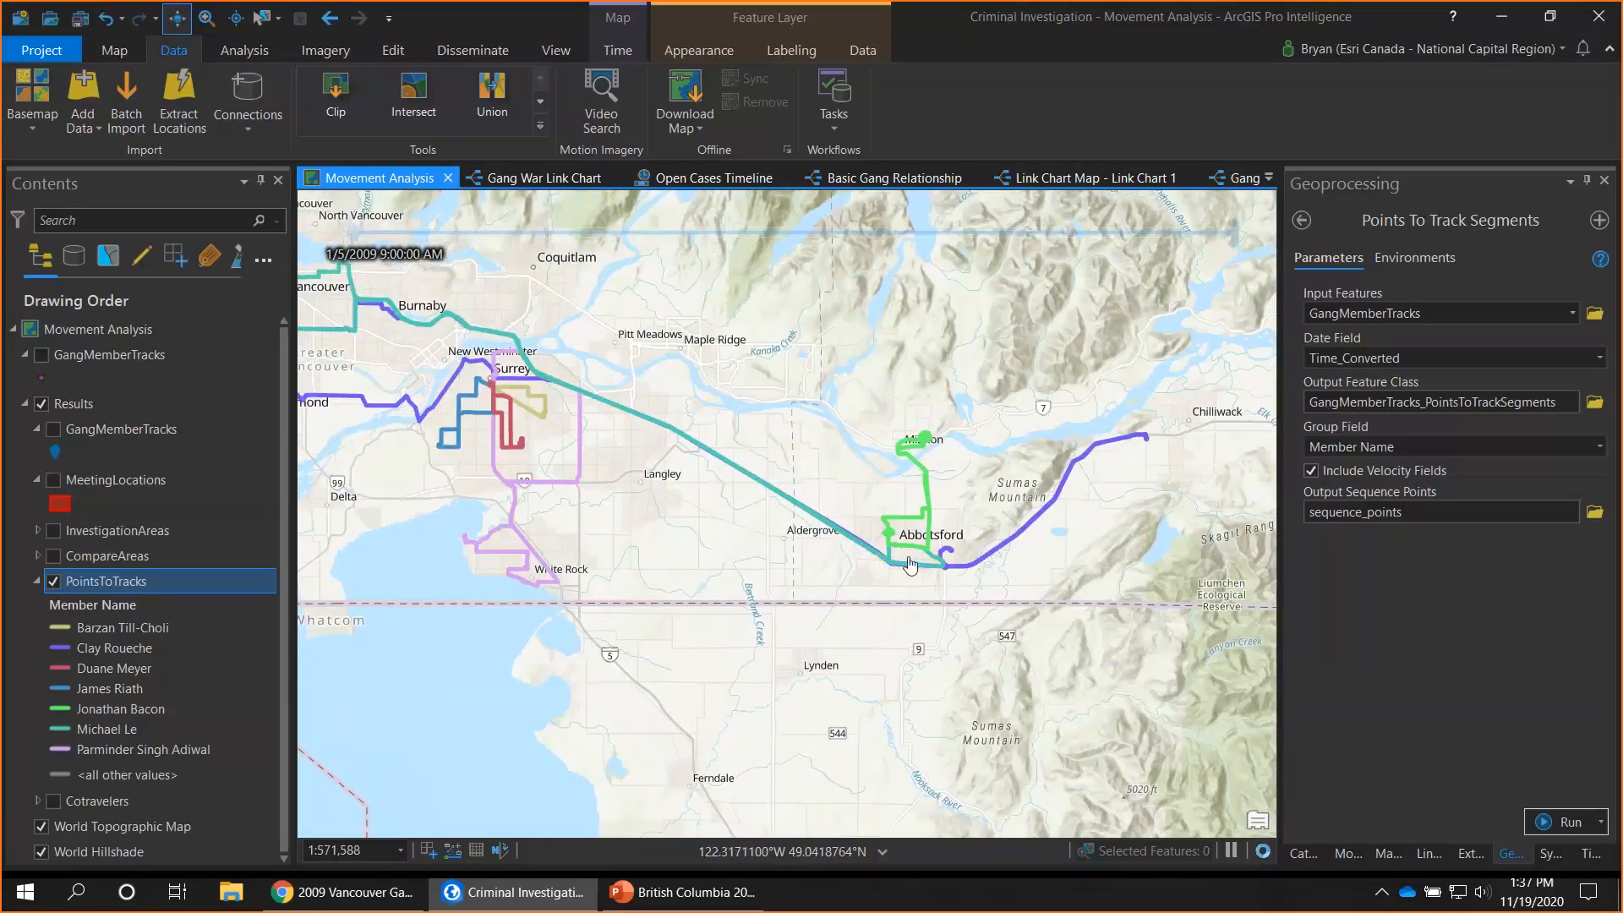
scroll(924, 524, "up", 3)
scroll(924, 524, "up", 4)
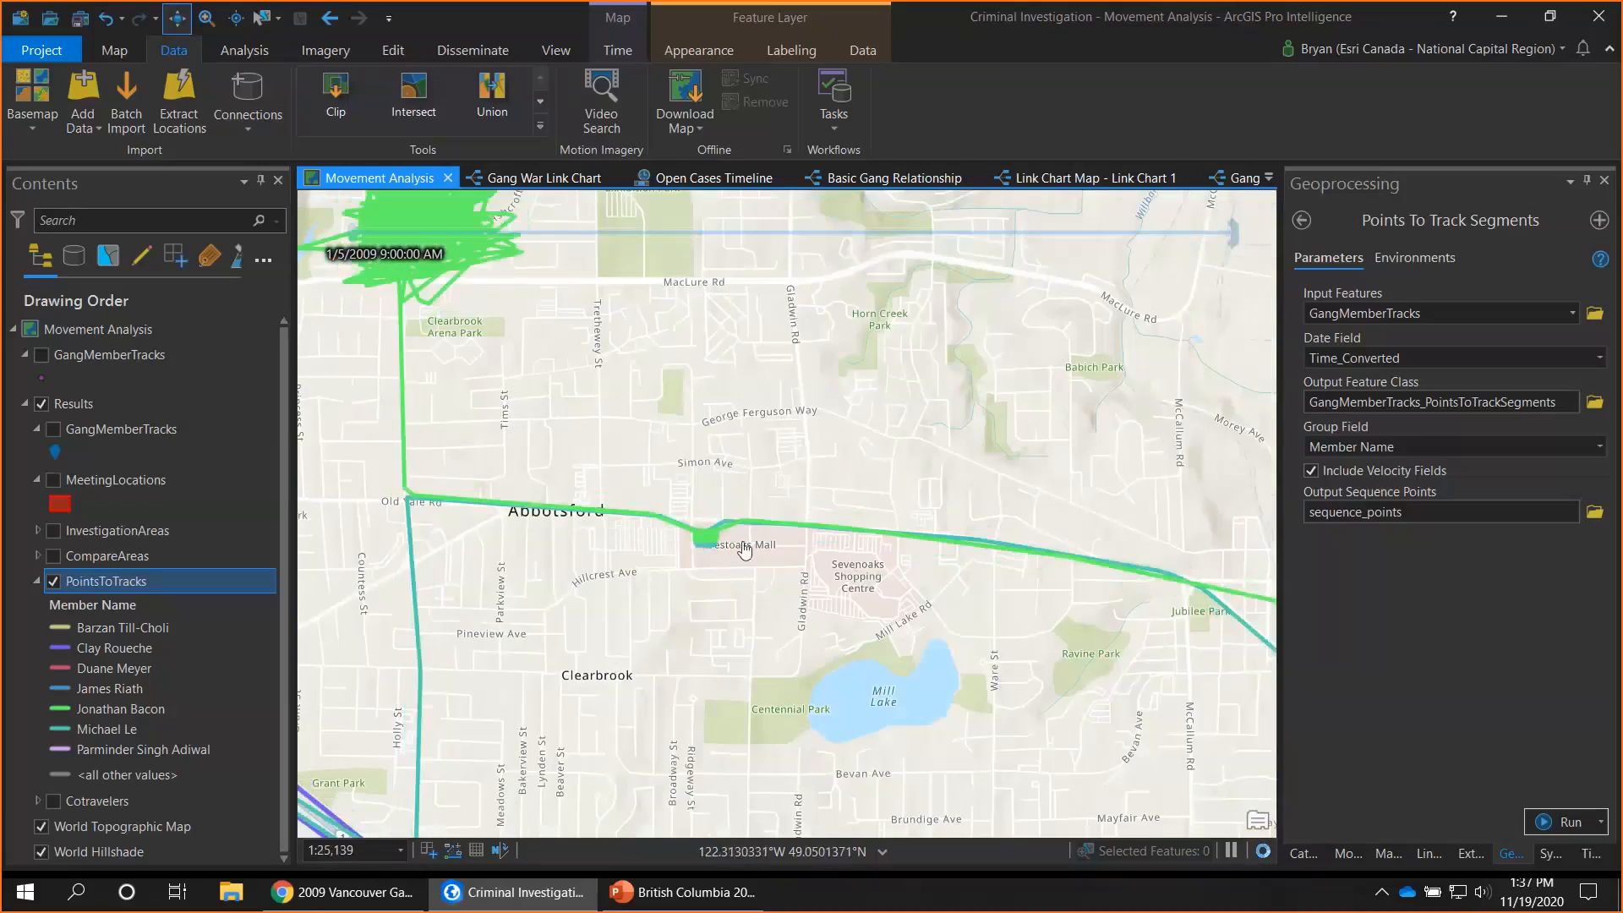
scroll(743, 551, "up", 2)
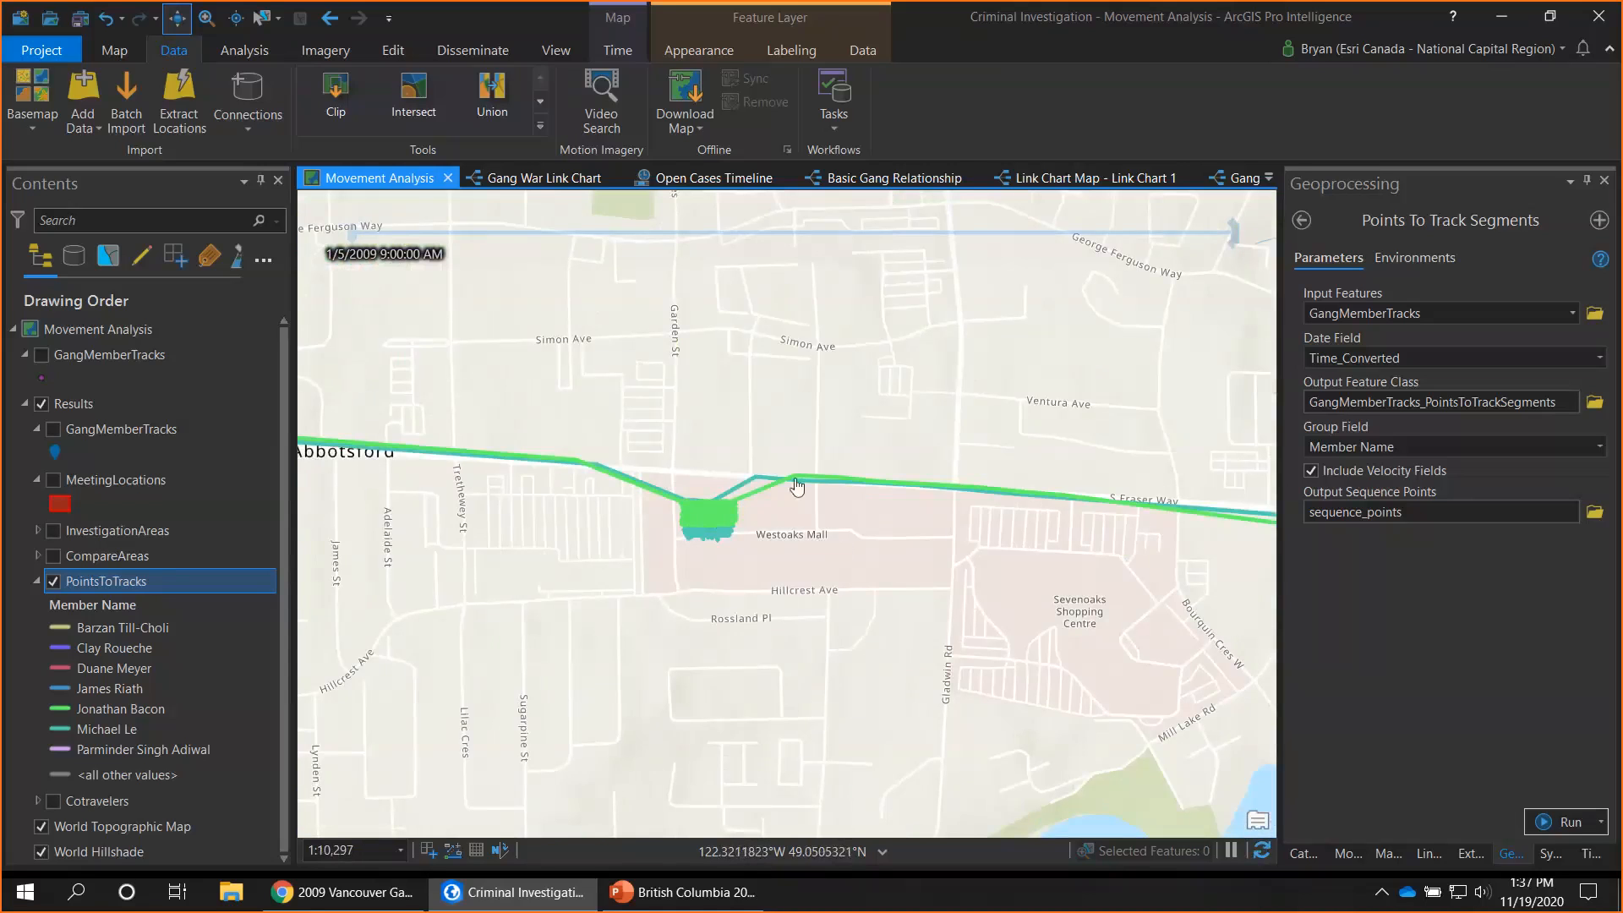
scroll(737, 509, "down", 3)
scroll(740, 508, "down", 7)
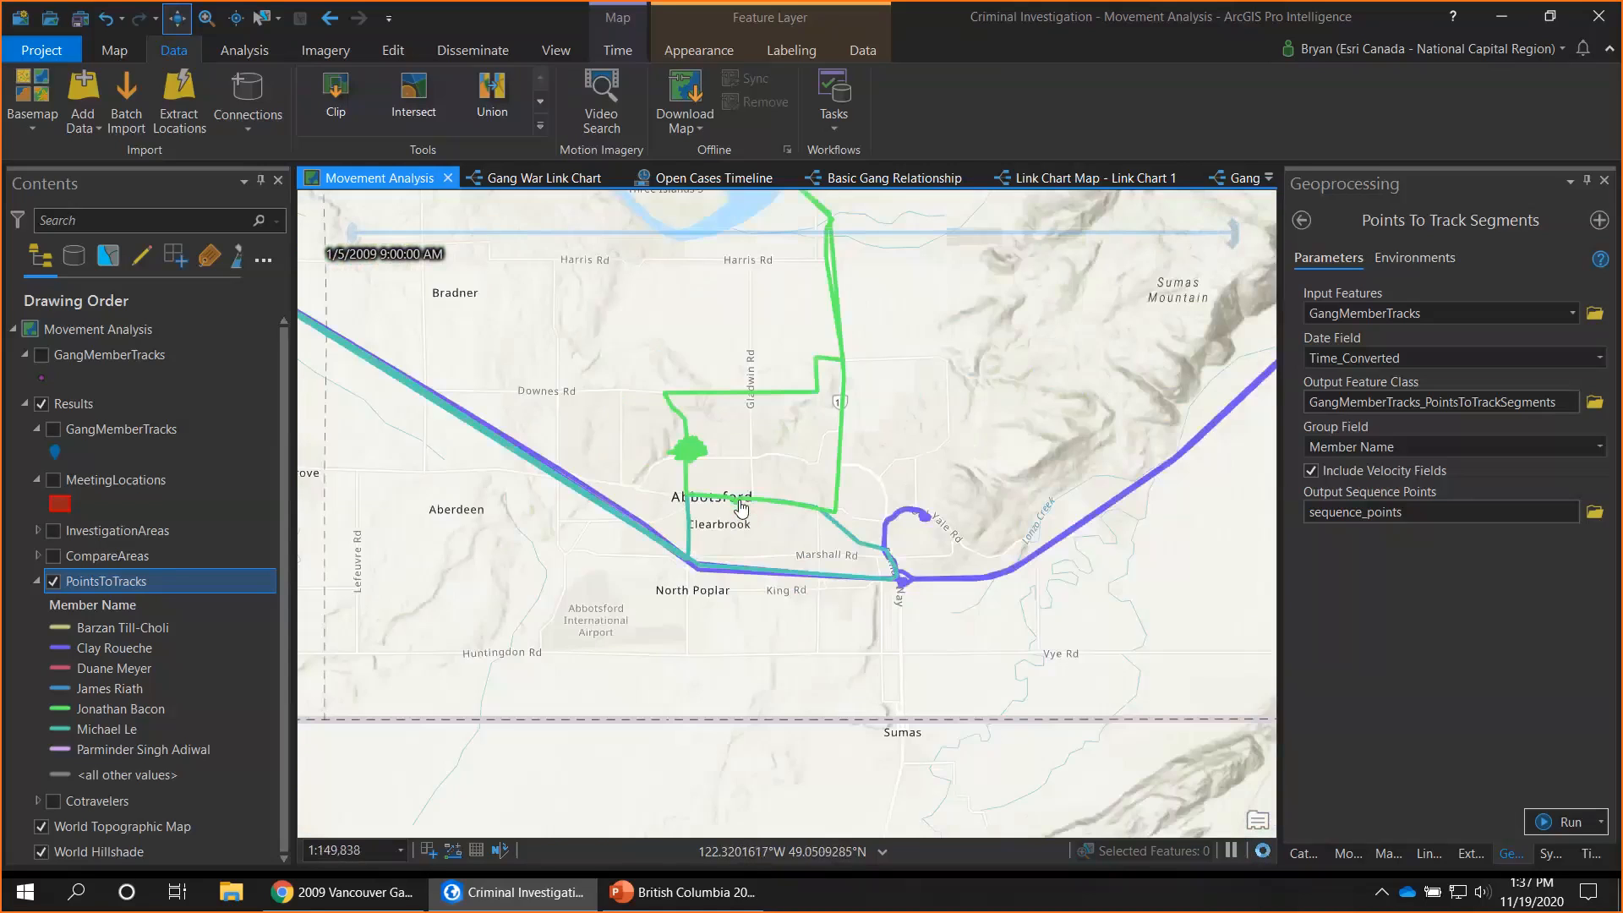
scroll(744, 512, "down", 3)
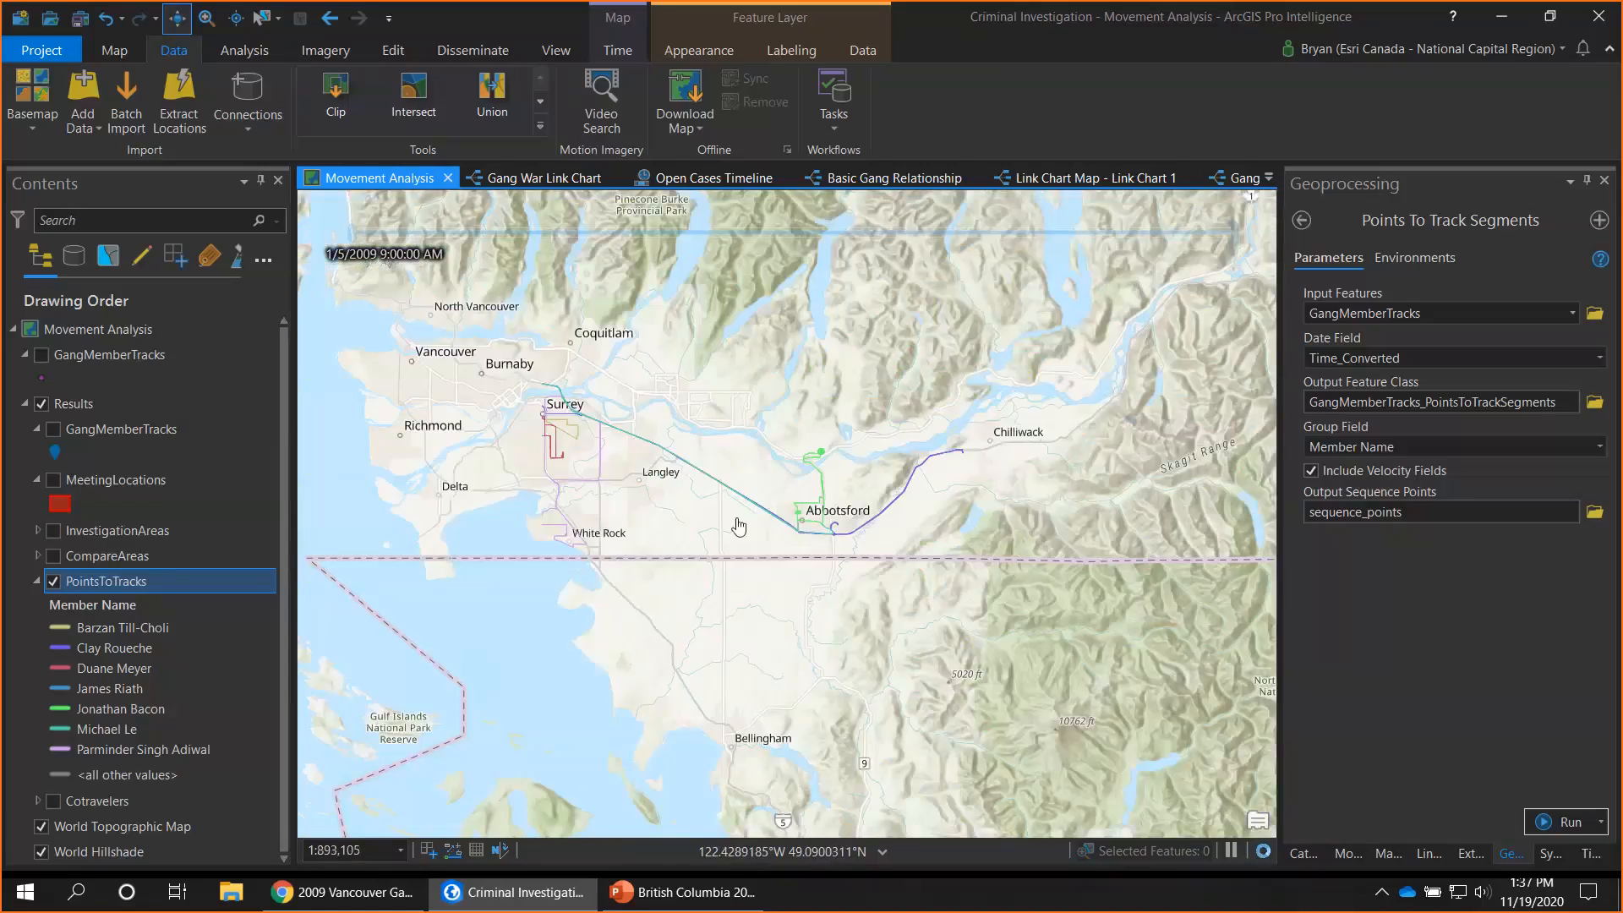
left_click_drag(679, 503, 731, 548)
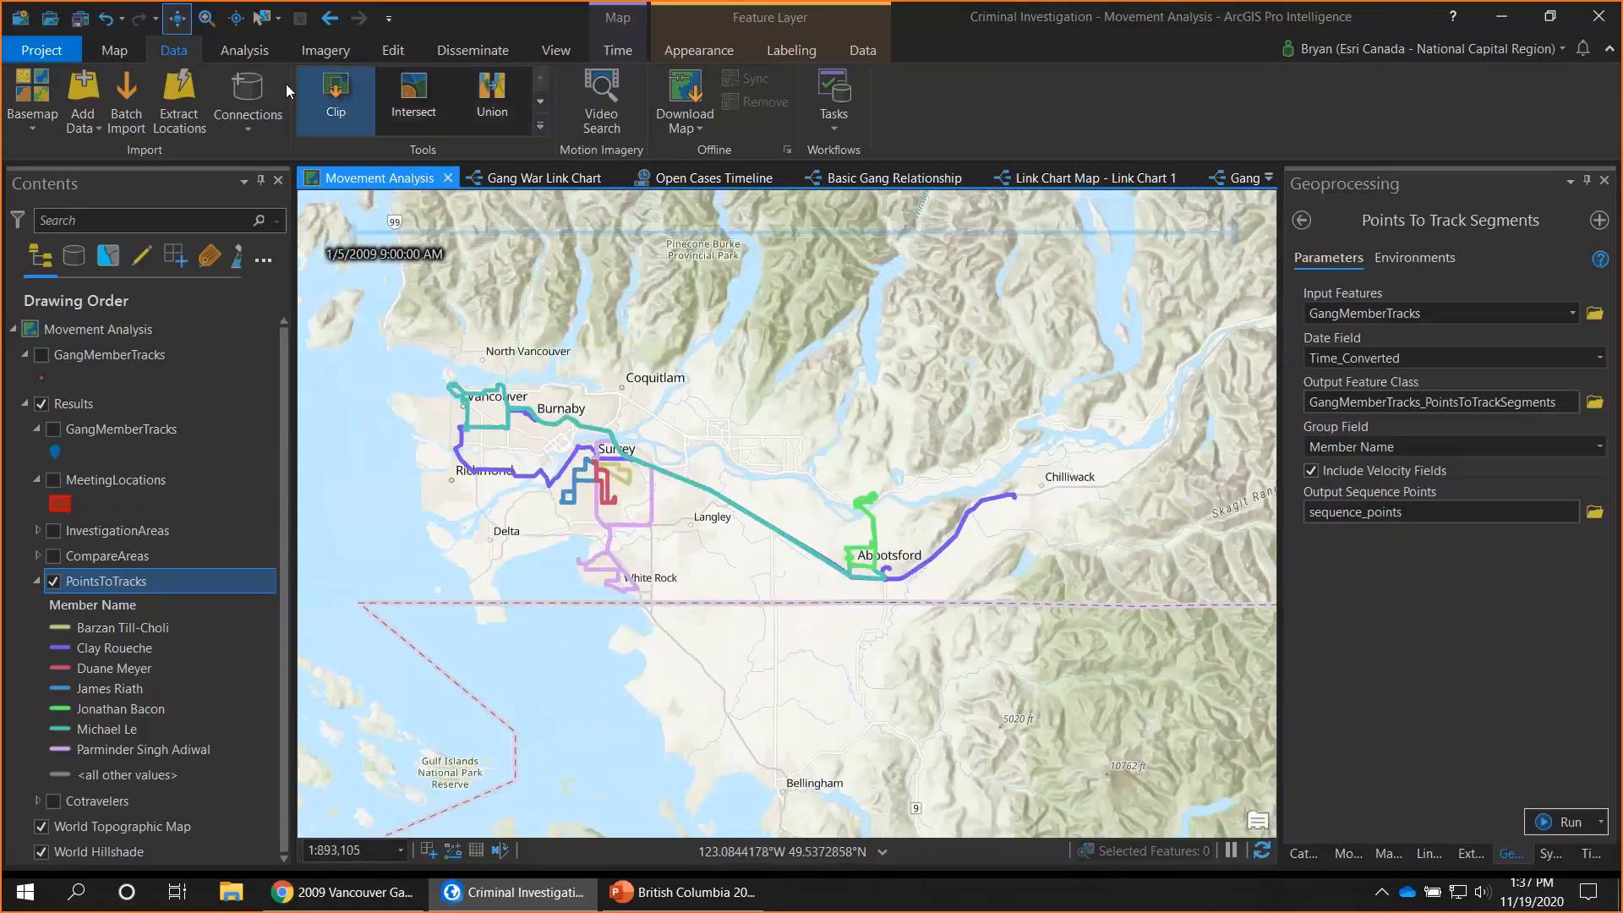
Set up the Find Meeting Locations tool with GangMemberTracks as the input features and Member Name as the name field
left_click(244, 50)
left_click(567, 125)
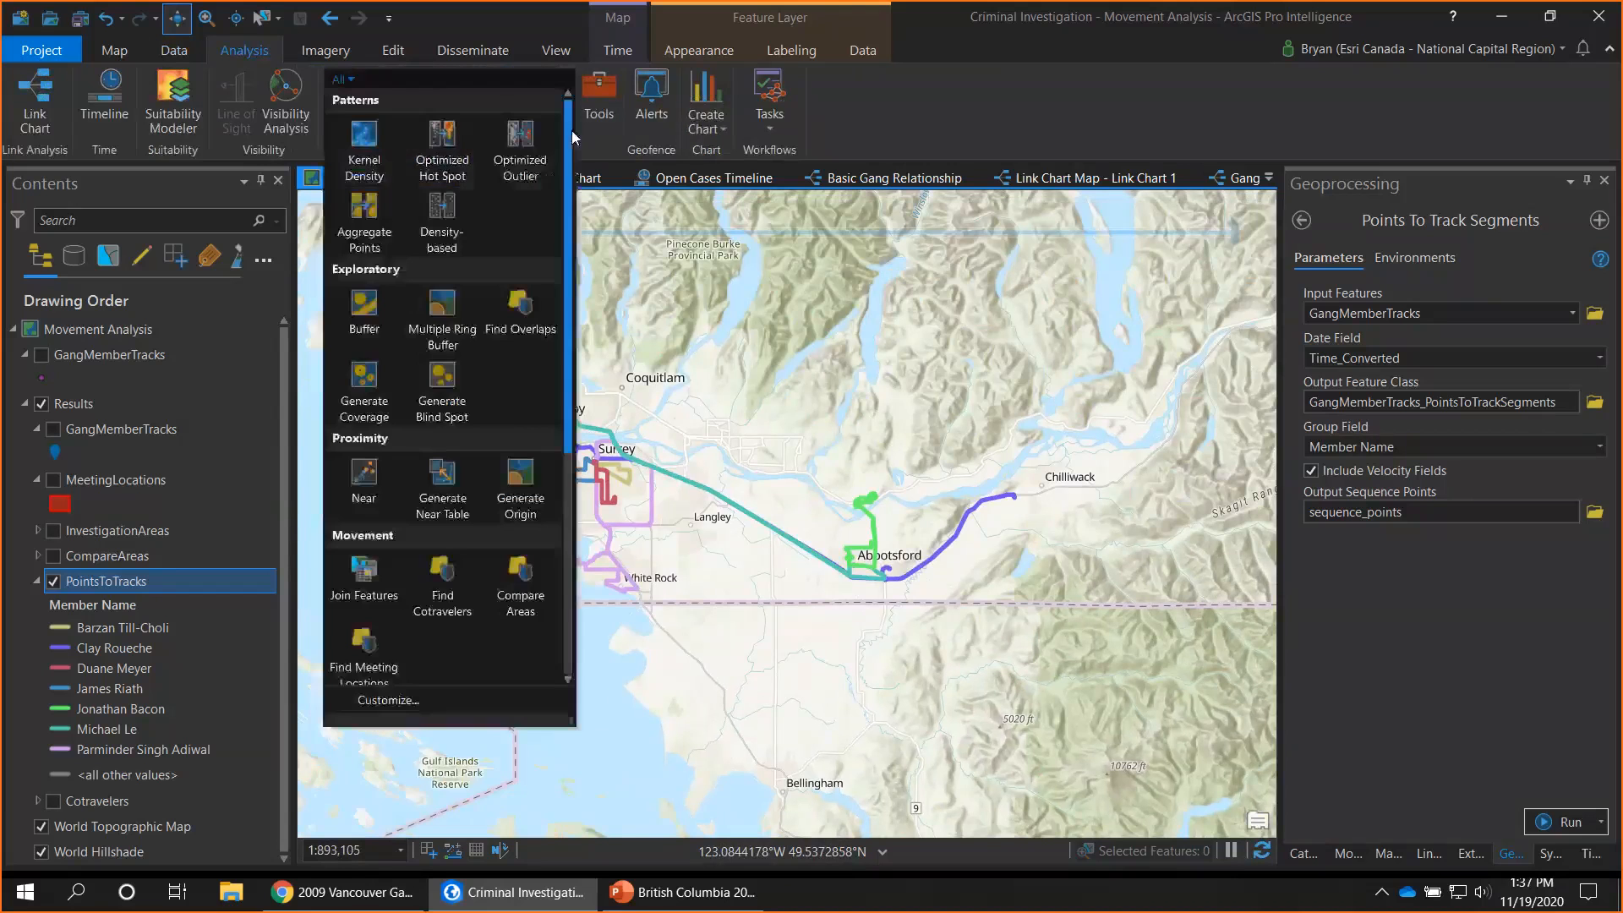
scroll(508, 427, "down", 2)
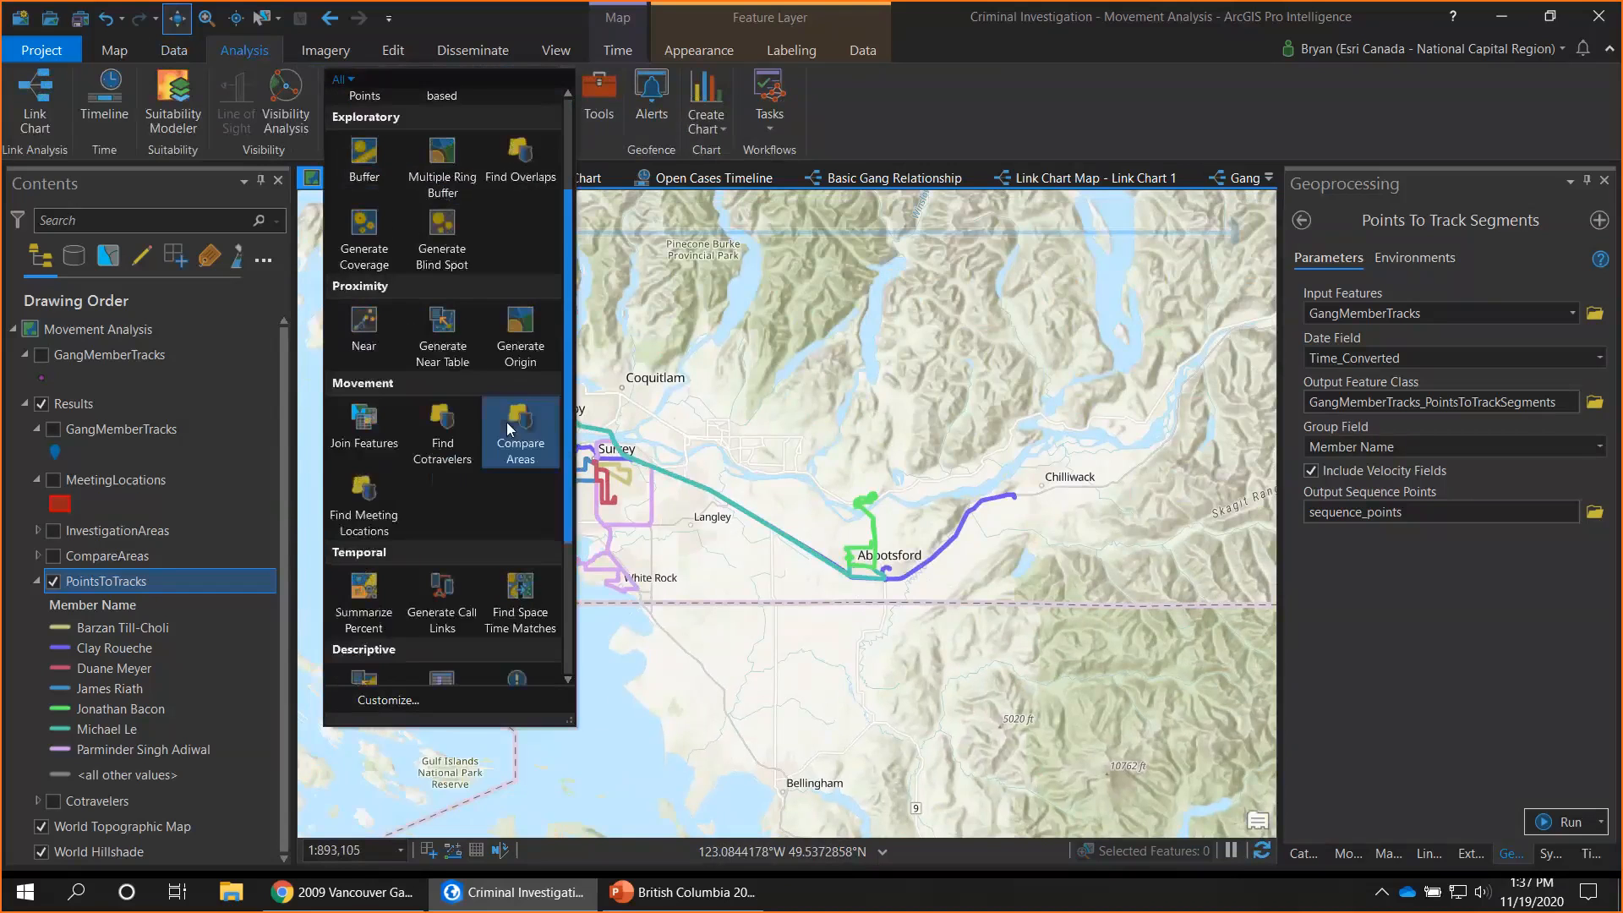
left_click(374, 499)
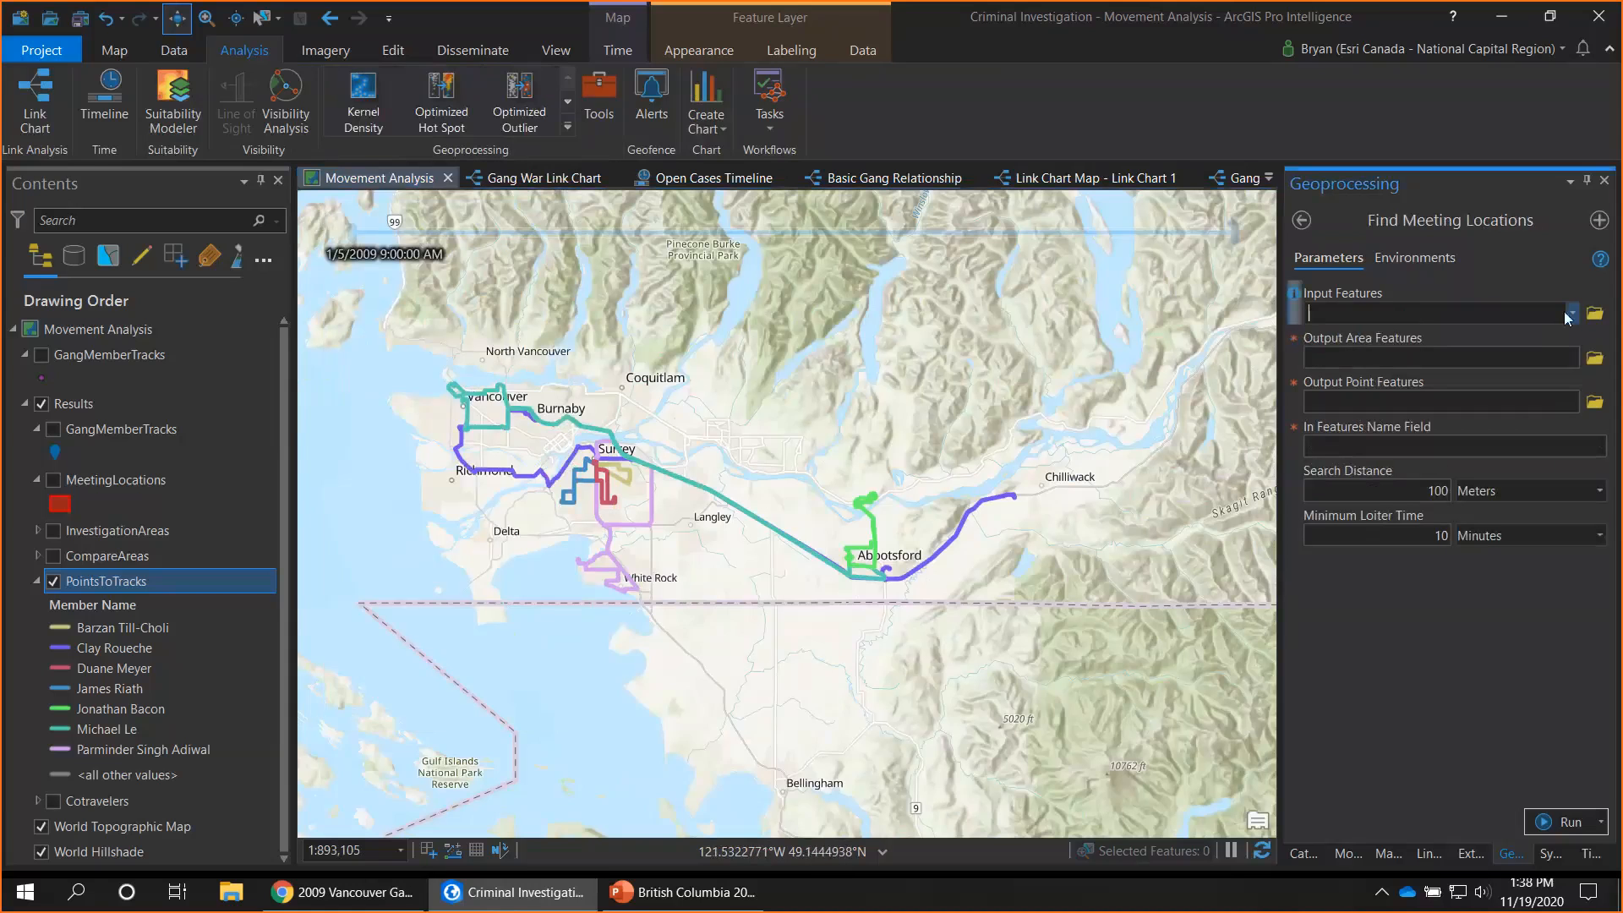
left_click(1574, 317)
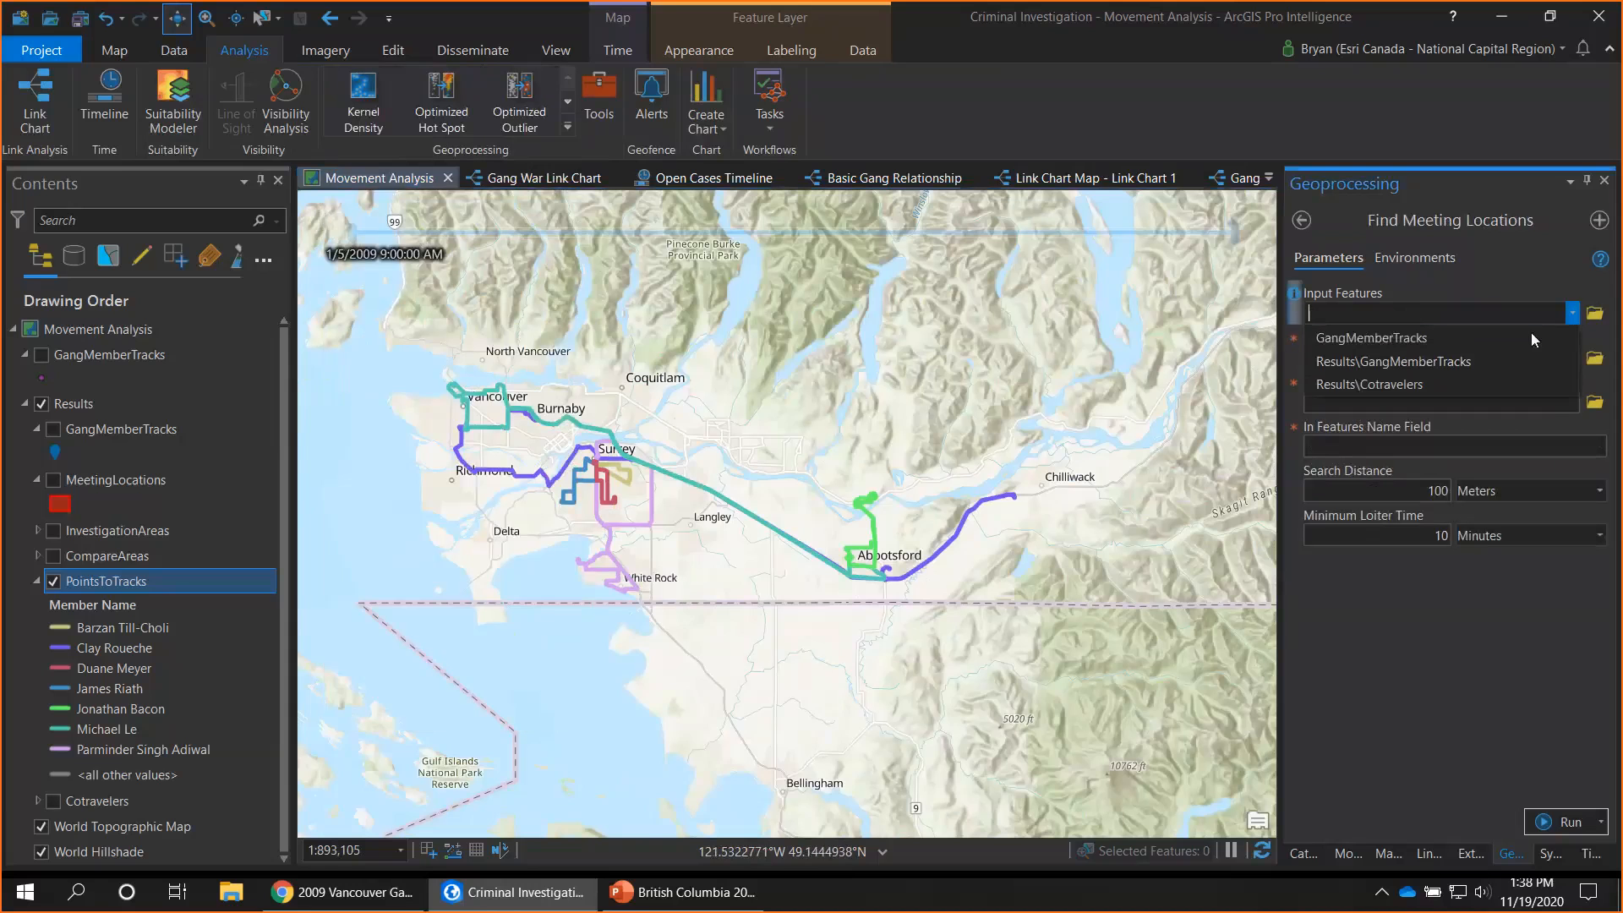
left_click(1534, 337)
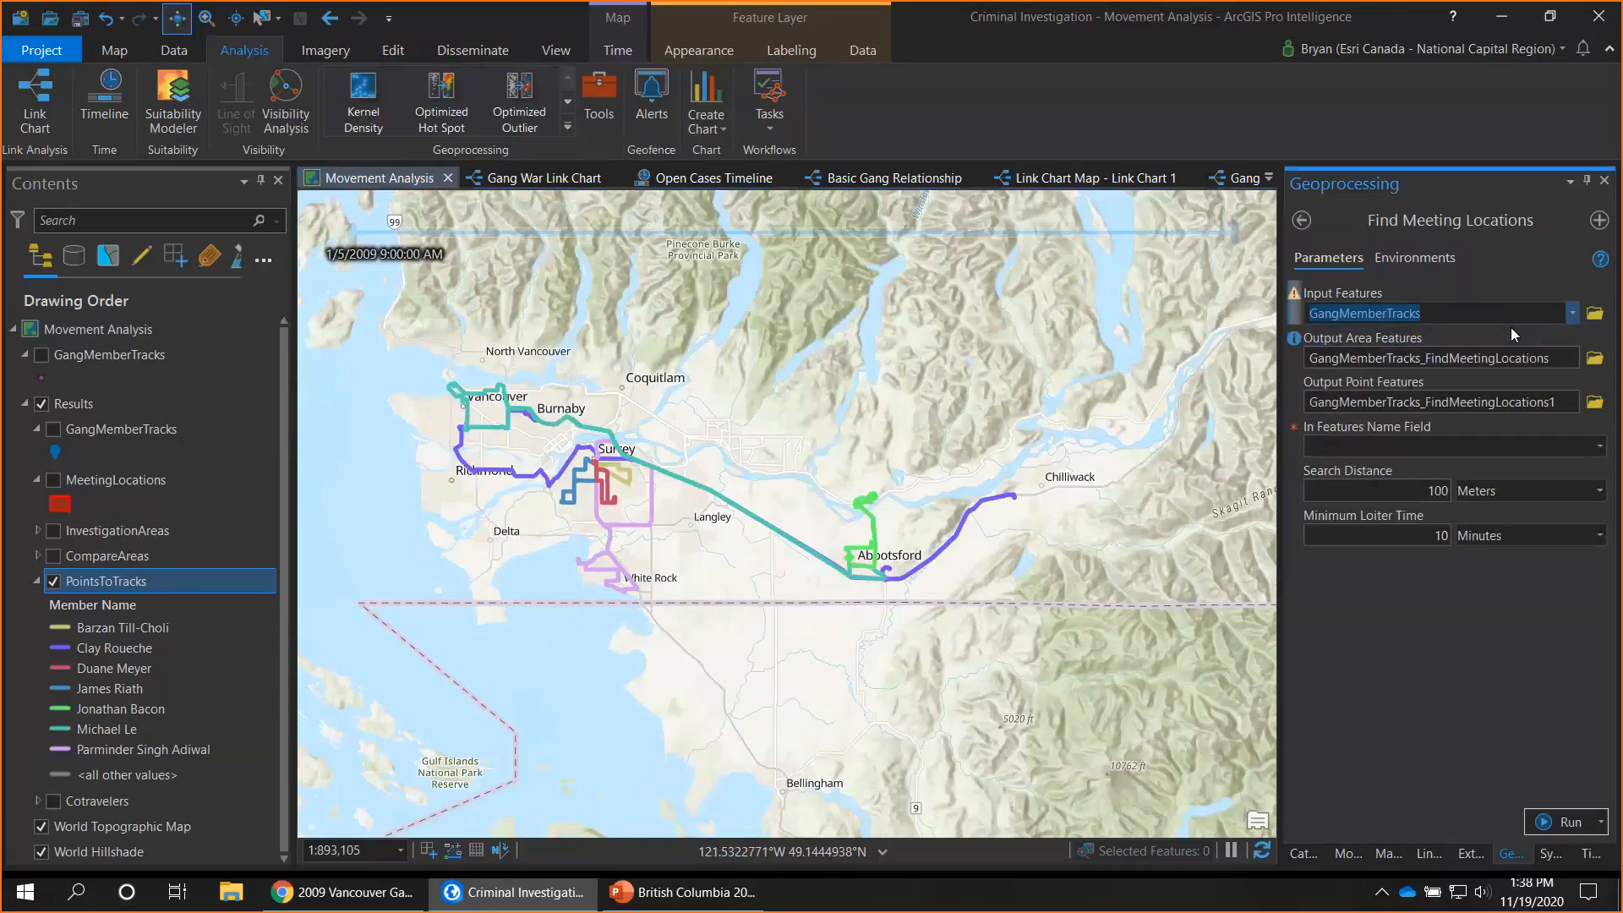
left_click(1601, 454)
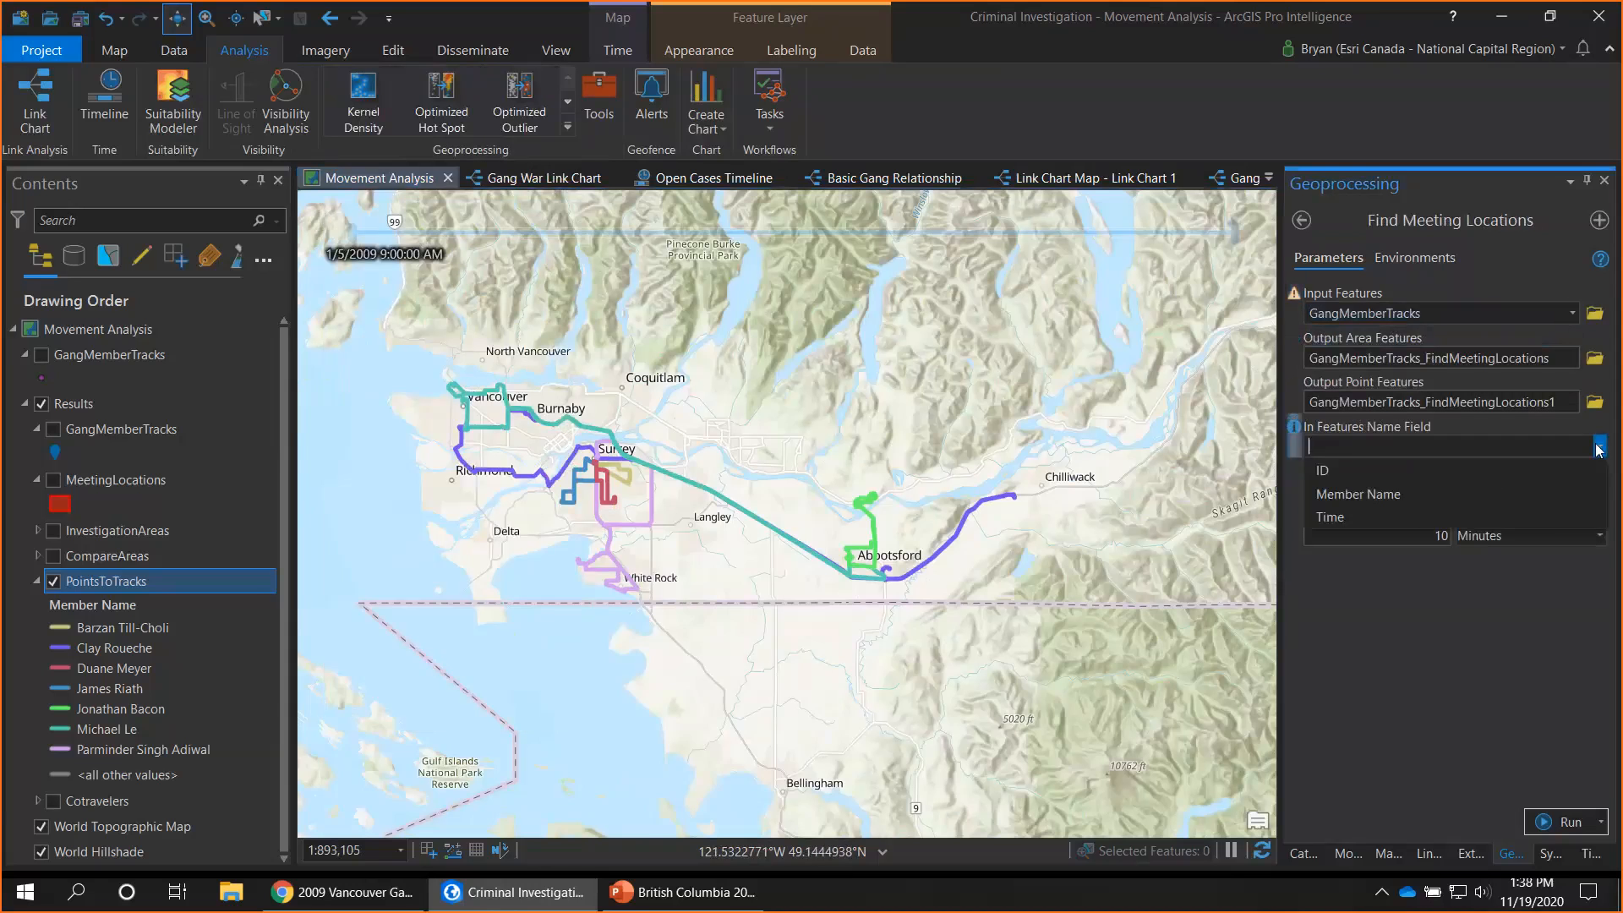
left_click(1399, 494)
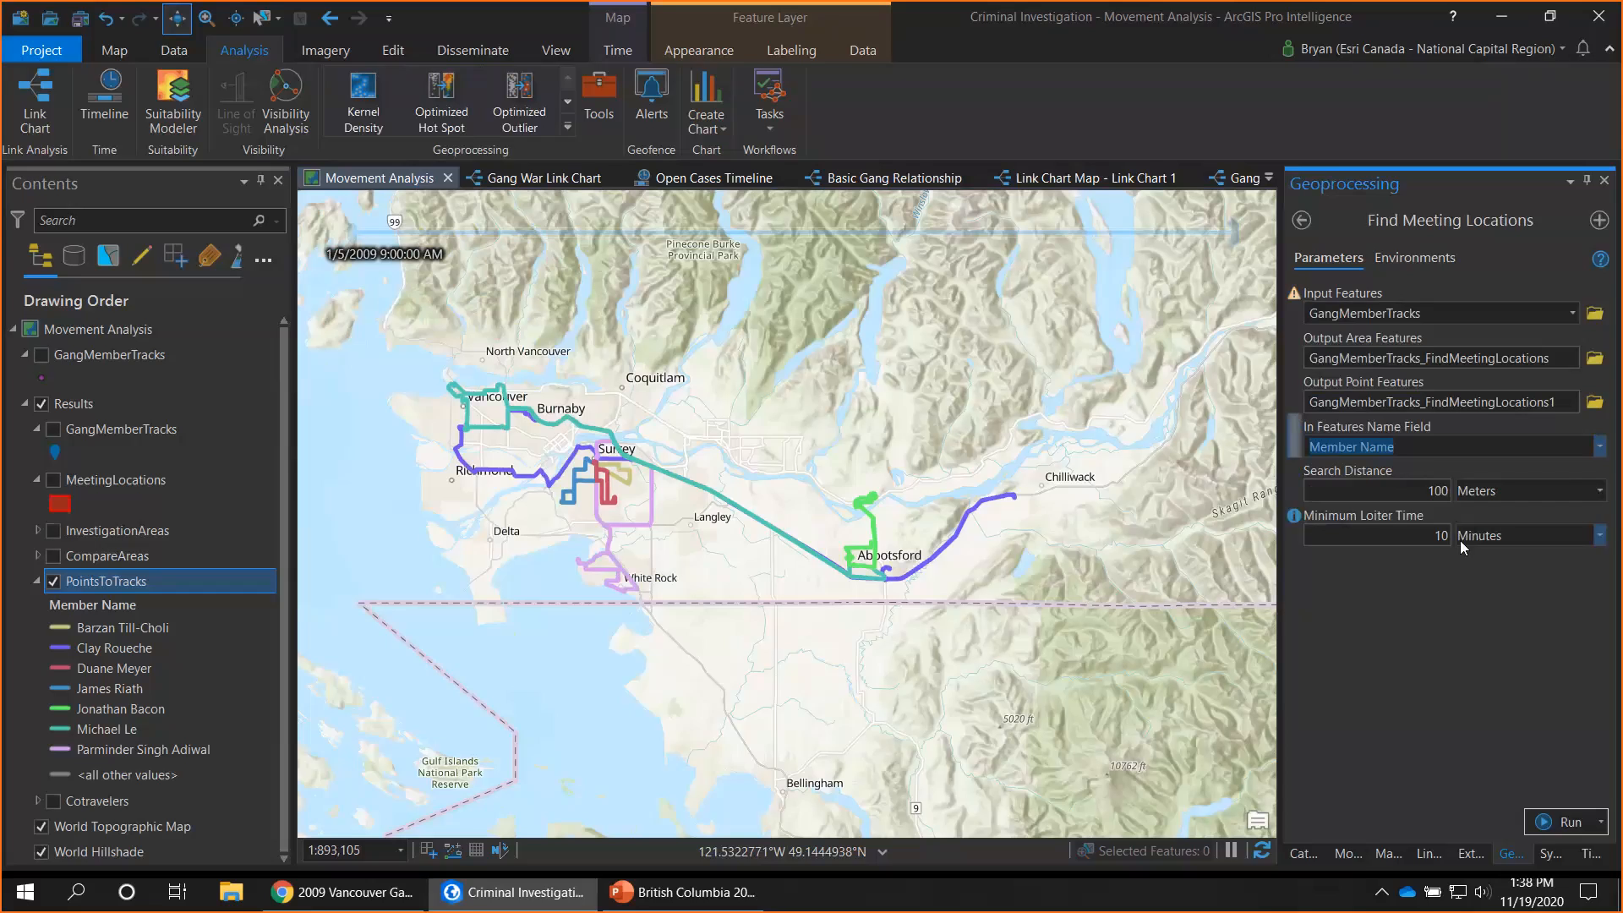
Show the MeetingLocations layer on the map and hide the PointsToTracks layer
left_click(52, 479)
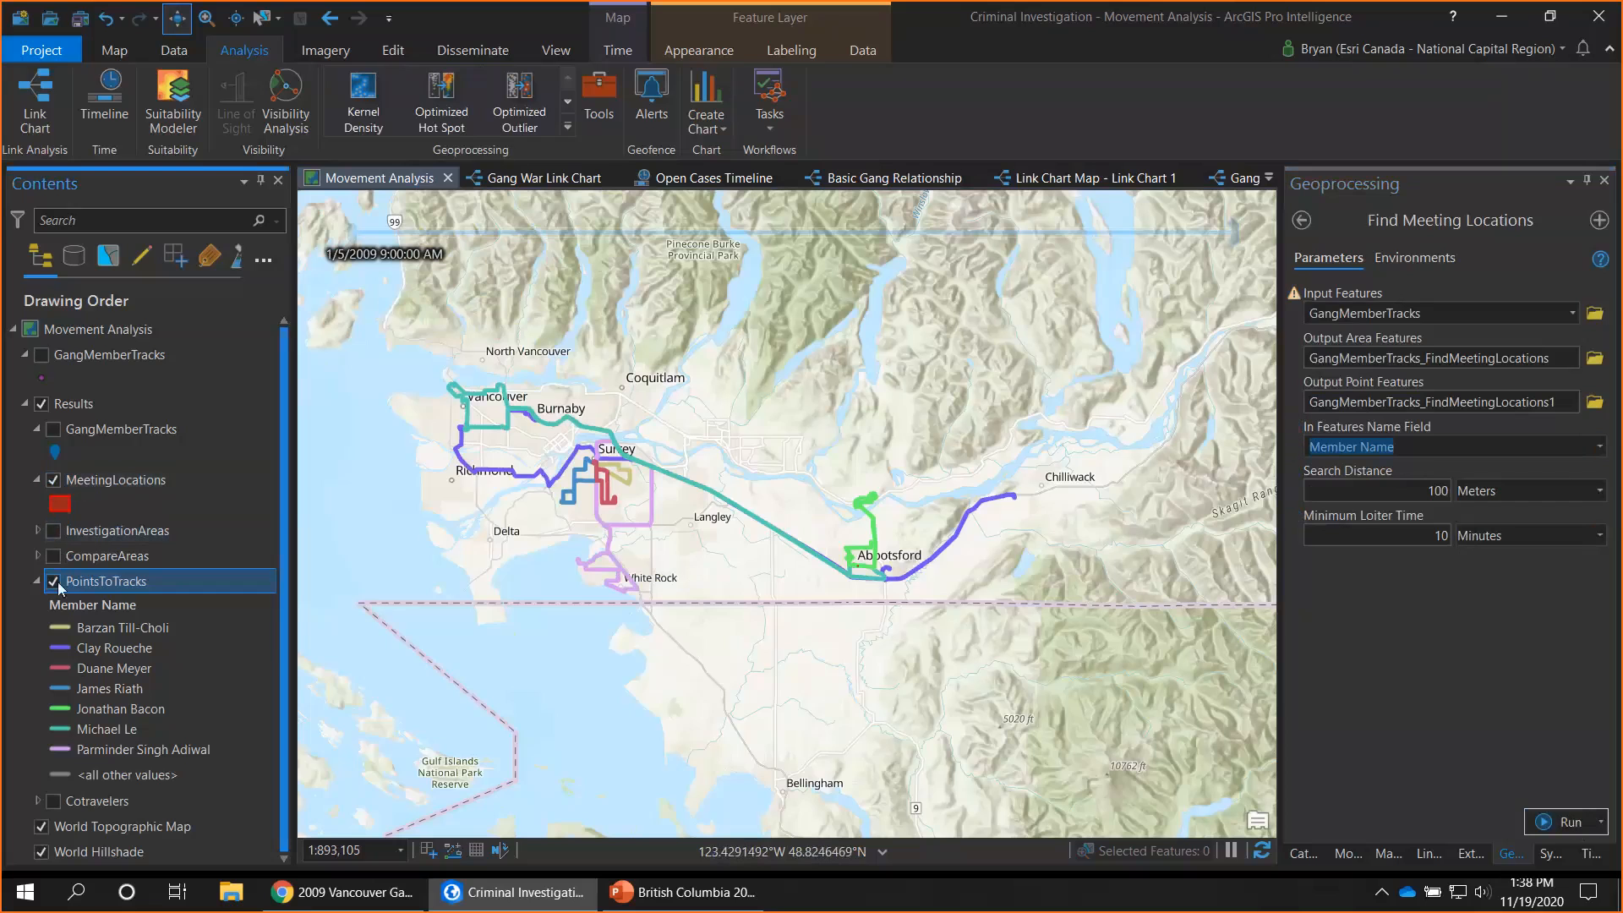
left_click(52, 580)
scroll(774, 597, "up", 10)
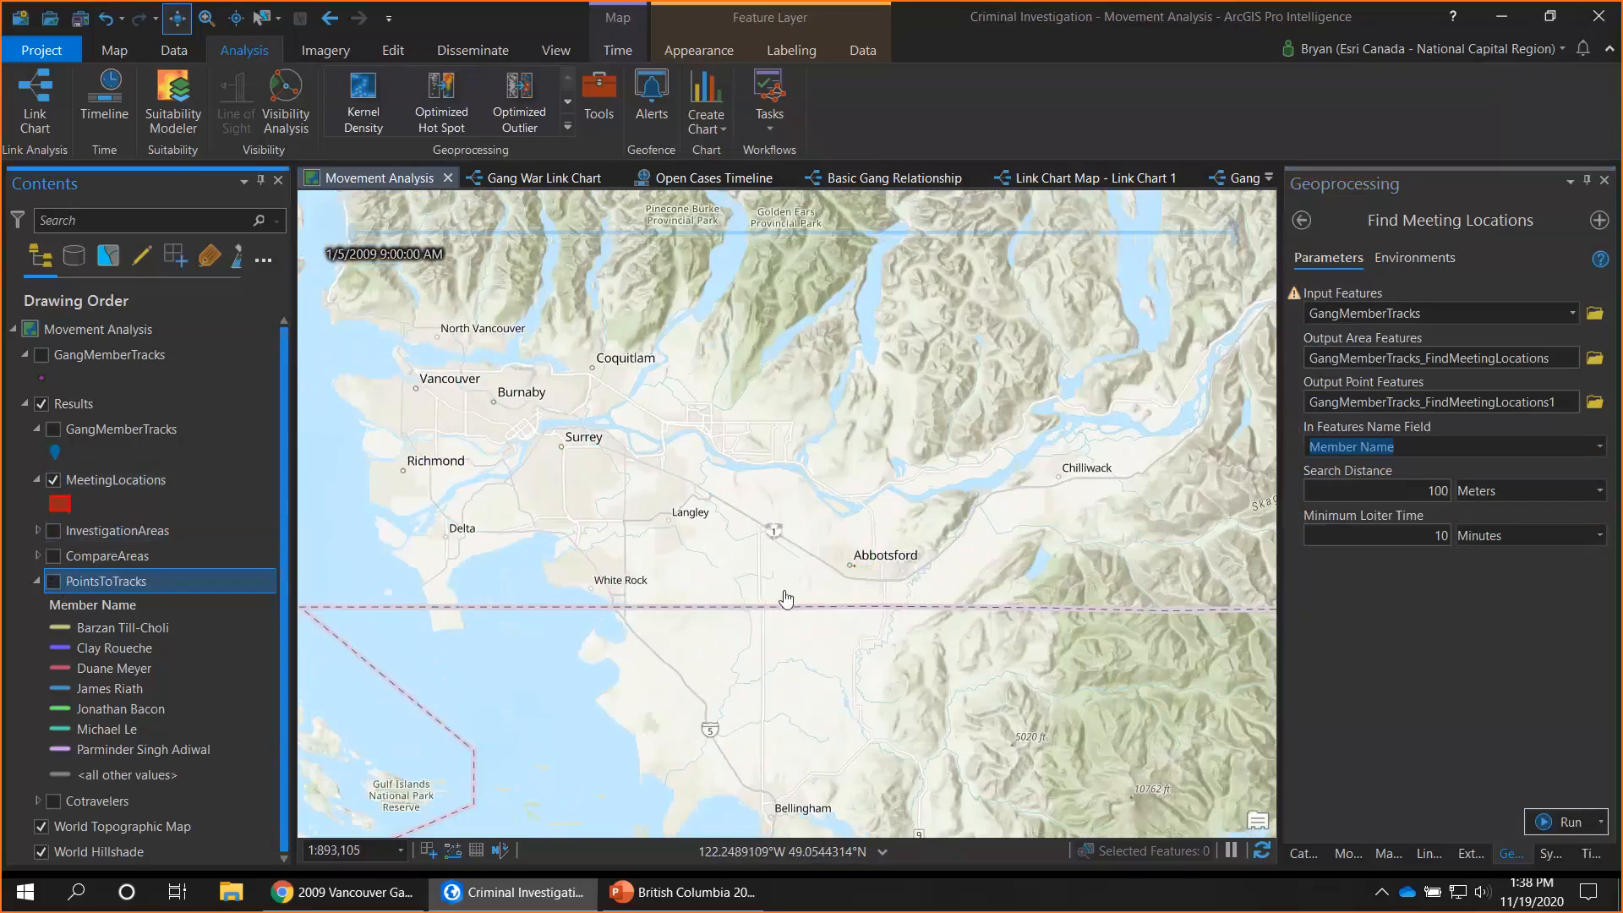
Show the PointsToTracks layer at the Westoaks Mall meeting location and review the meeting durations and dates in the MeetingLocations attribute table
scroll(733, 591, "up", 5)
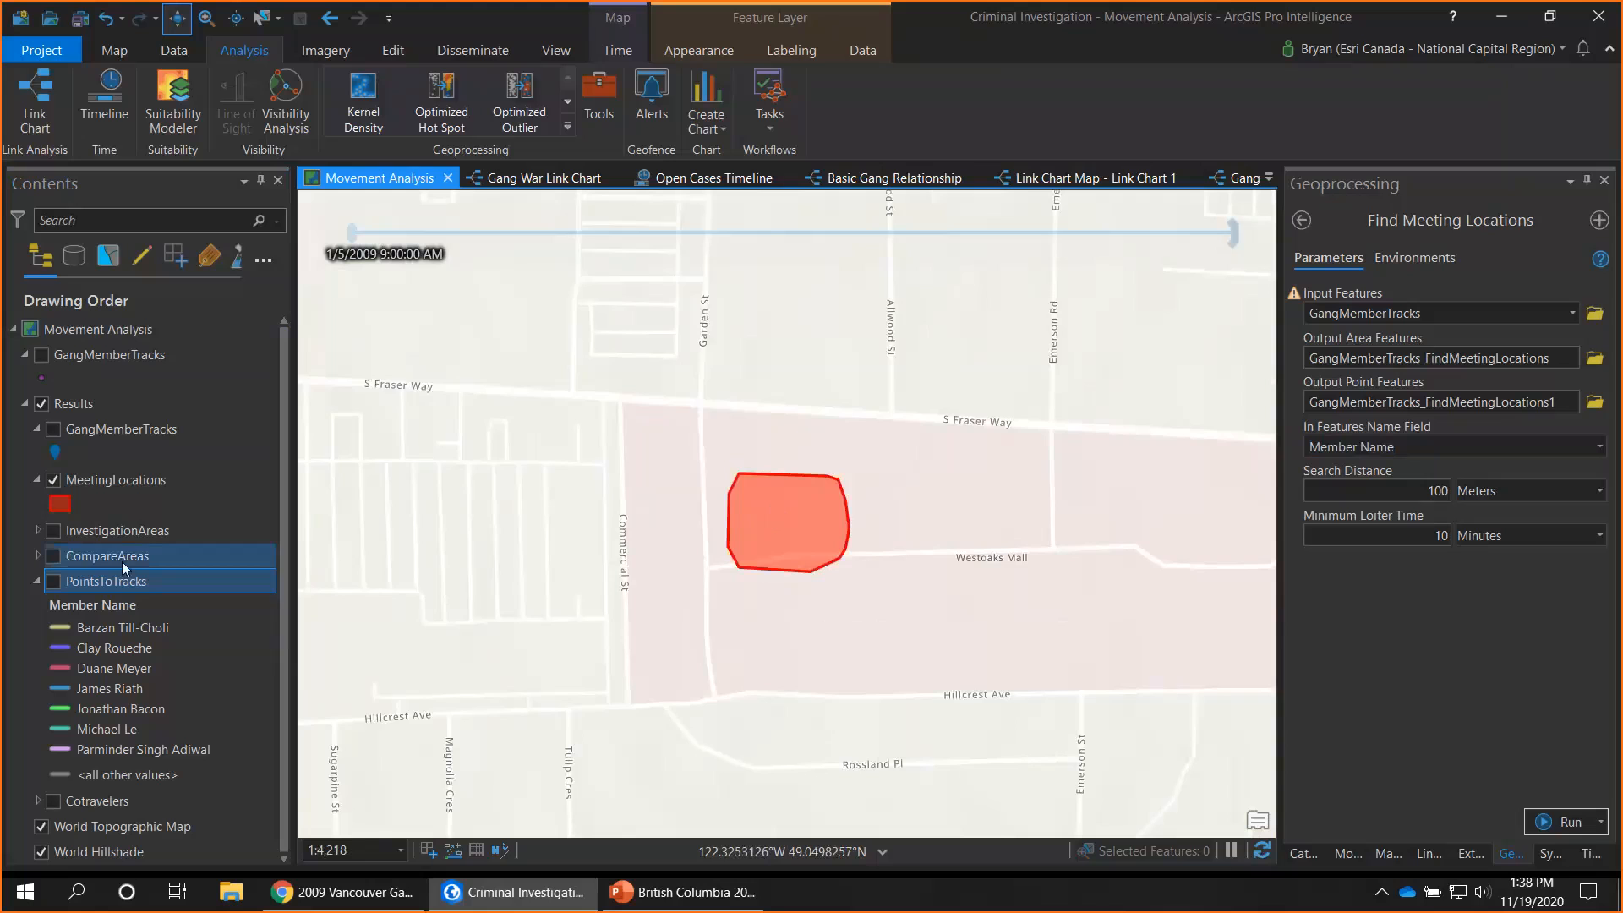
left_click(52, 581)
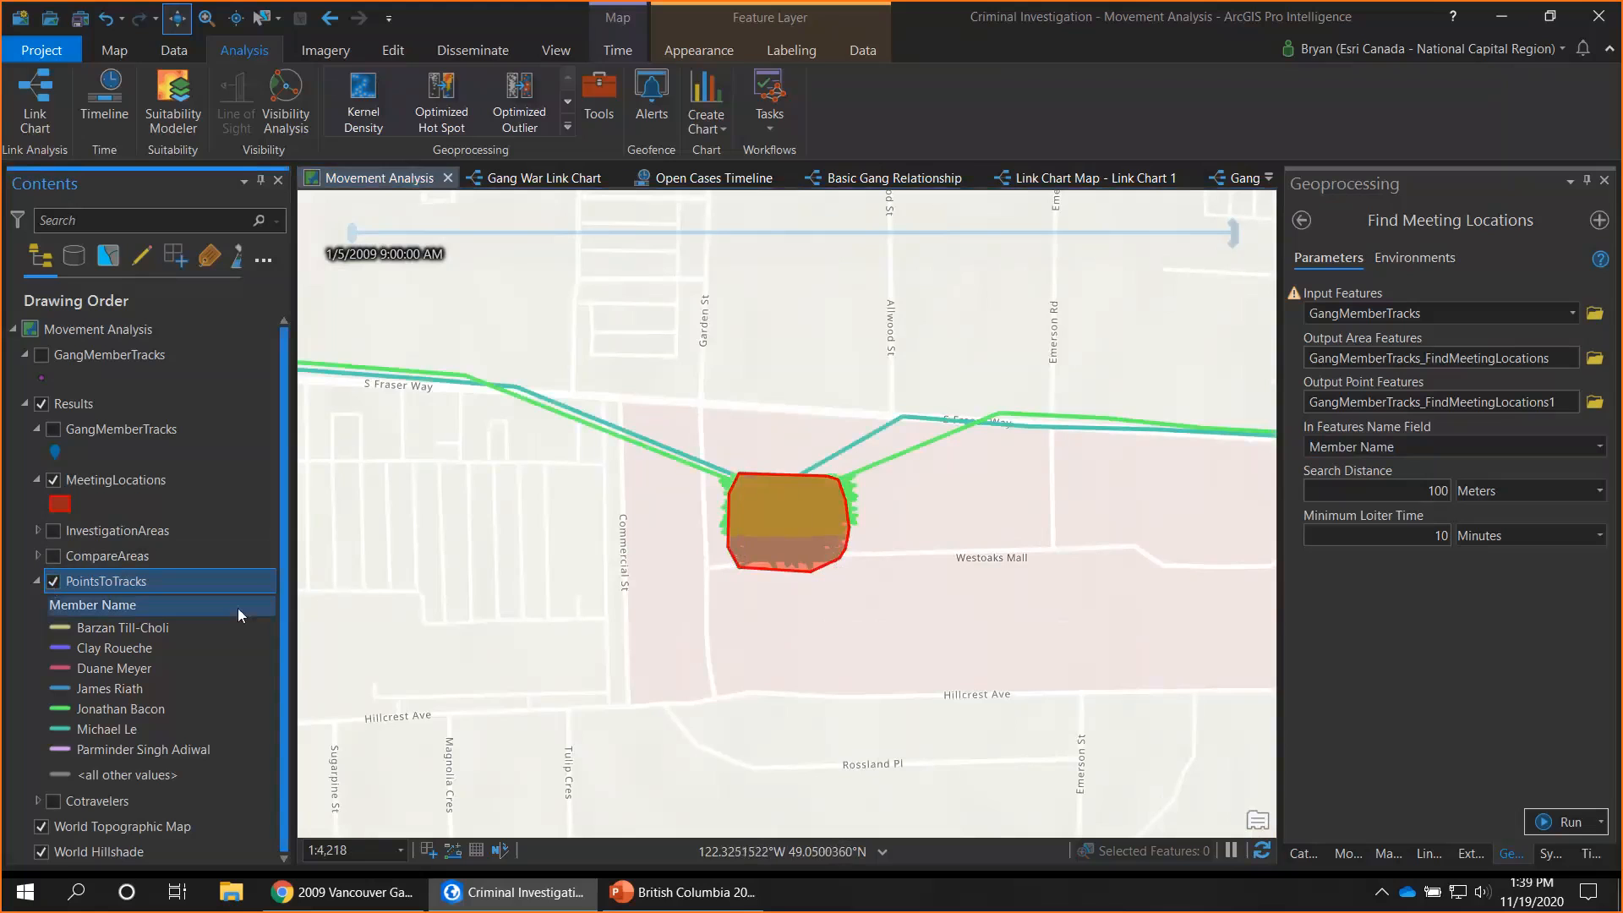
right_click(94, 484)
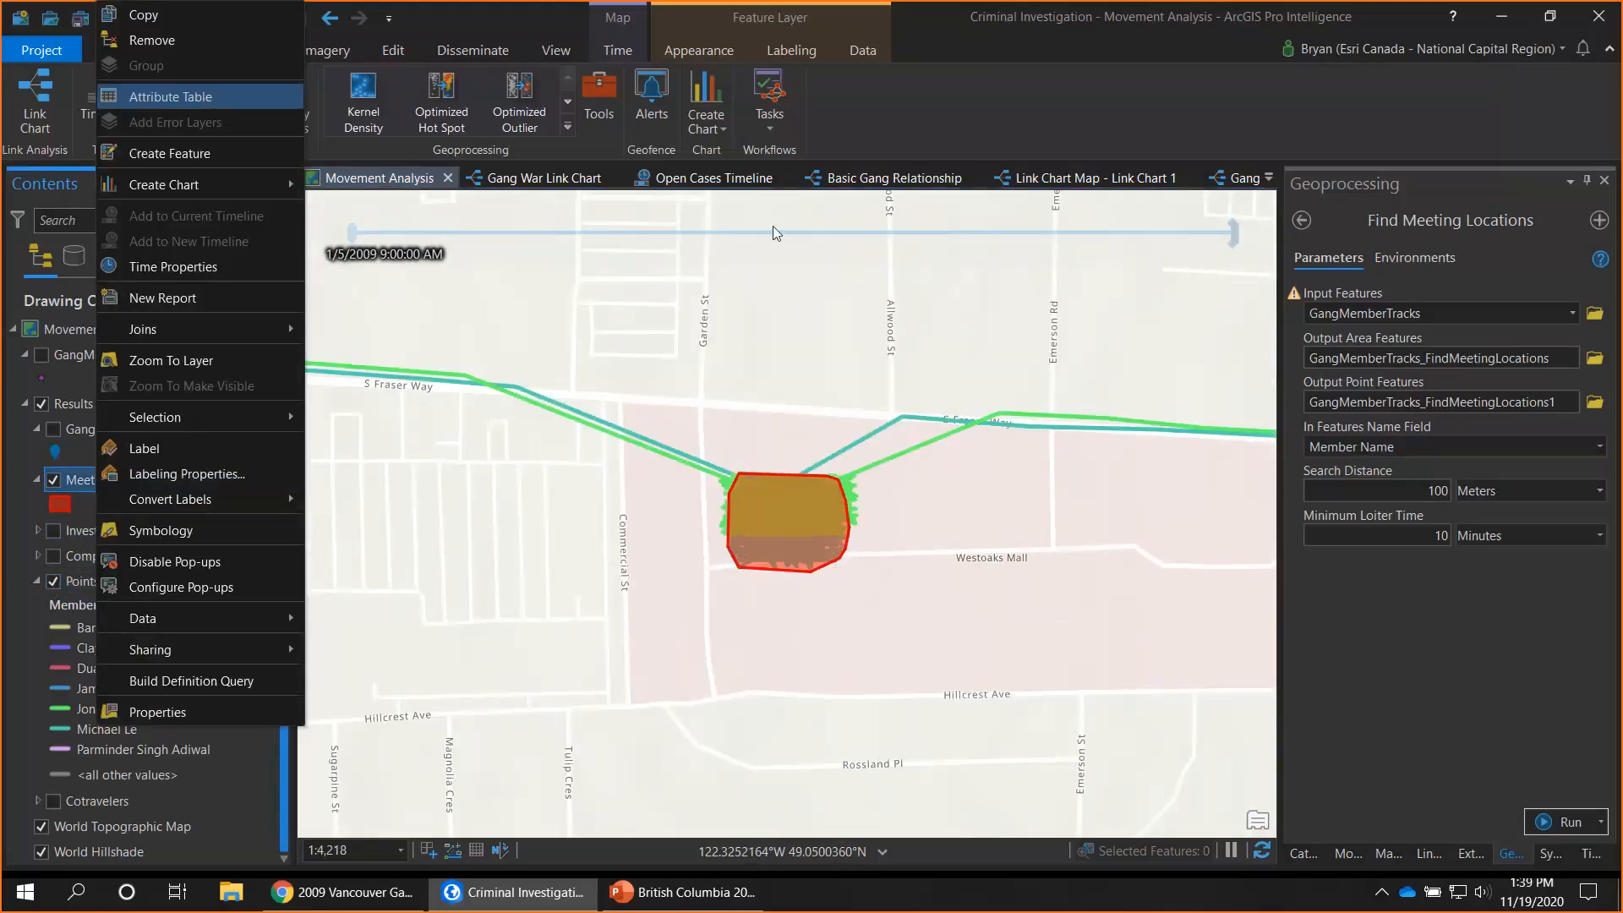
left_click(201, 97)
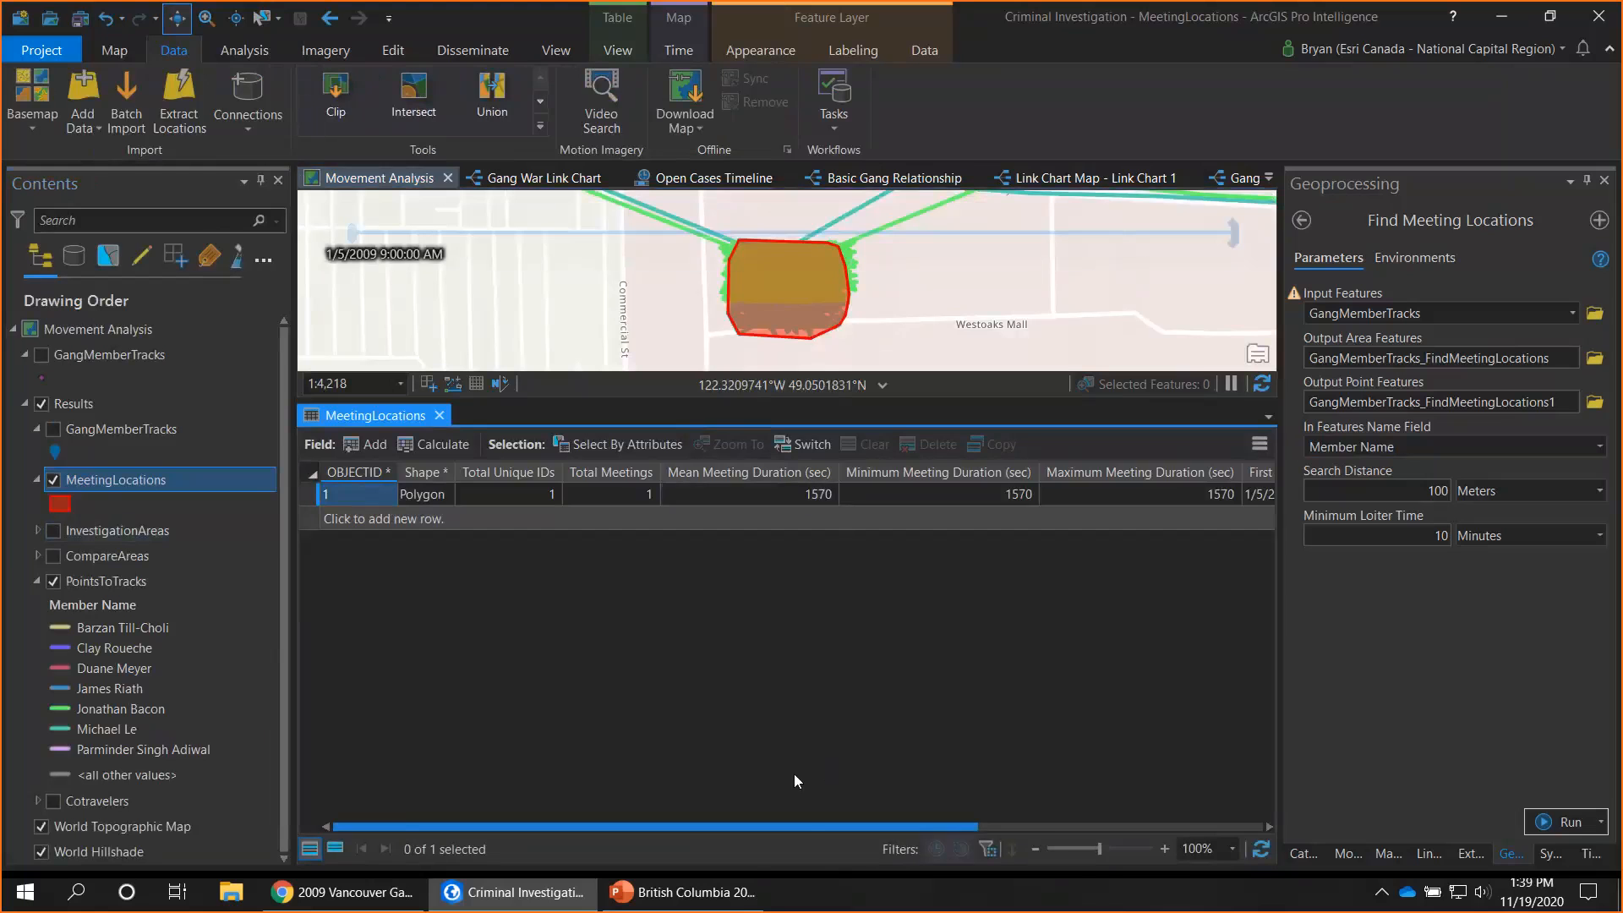
left_click_drag(795, 826, 1093, 848)
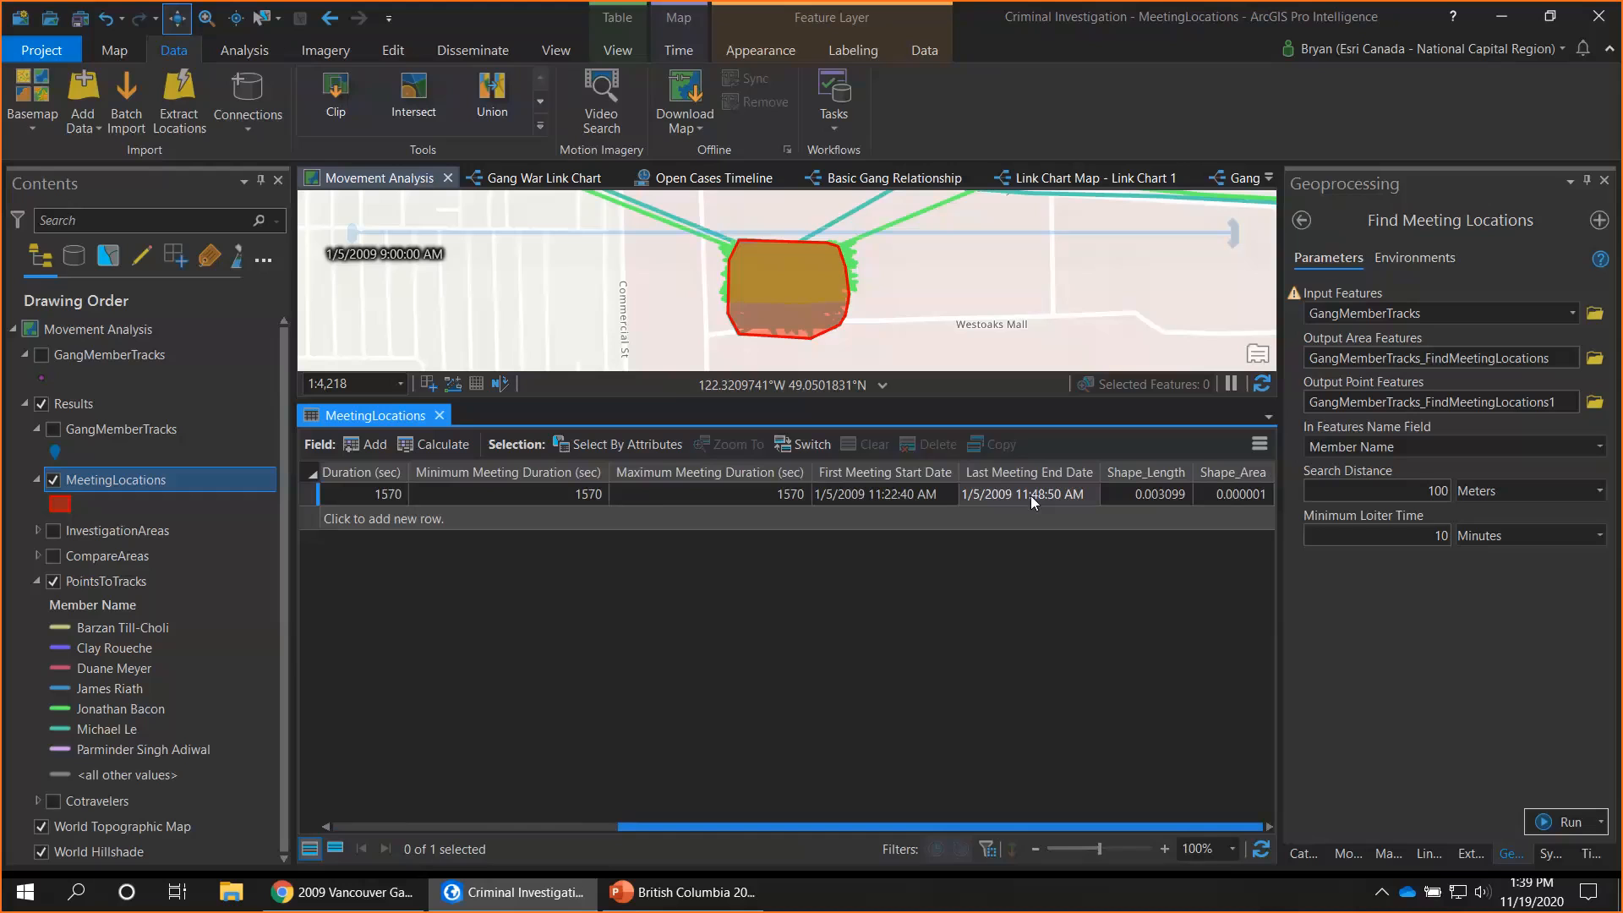
left_click(440, 416)
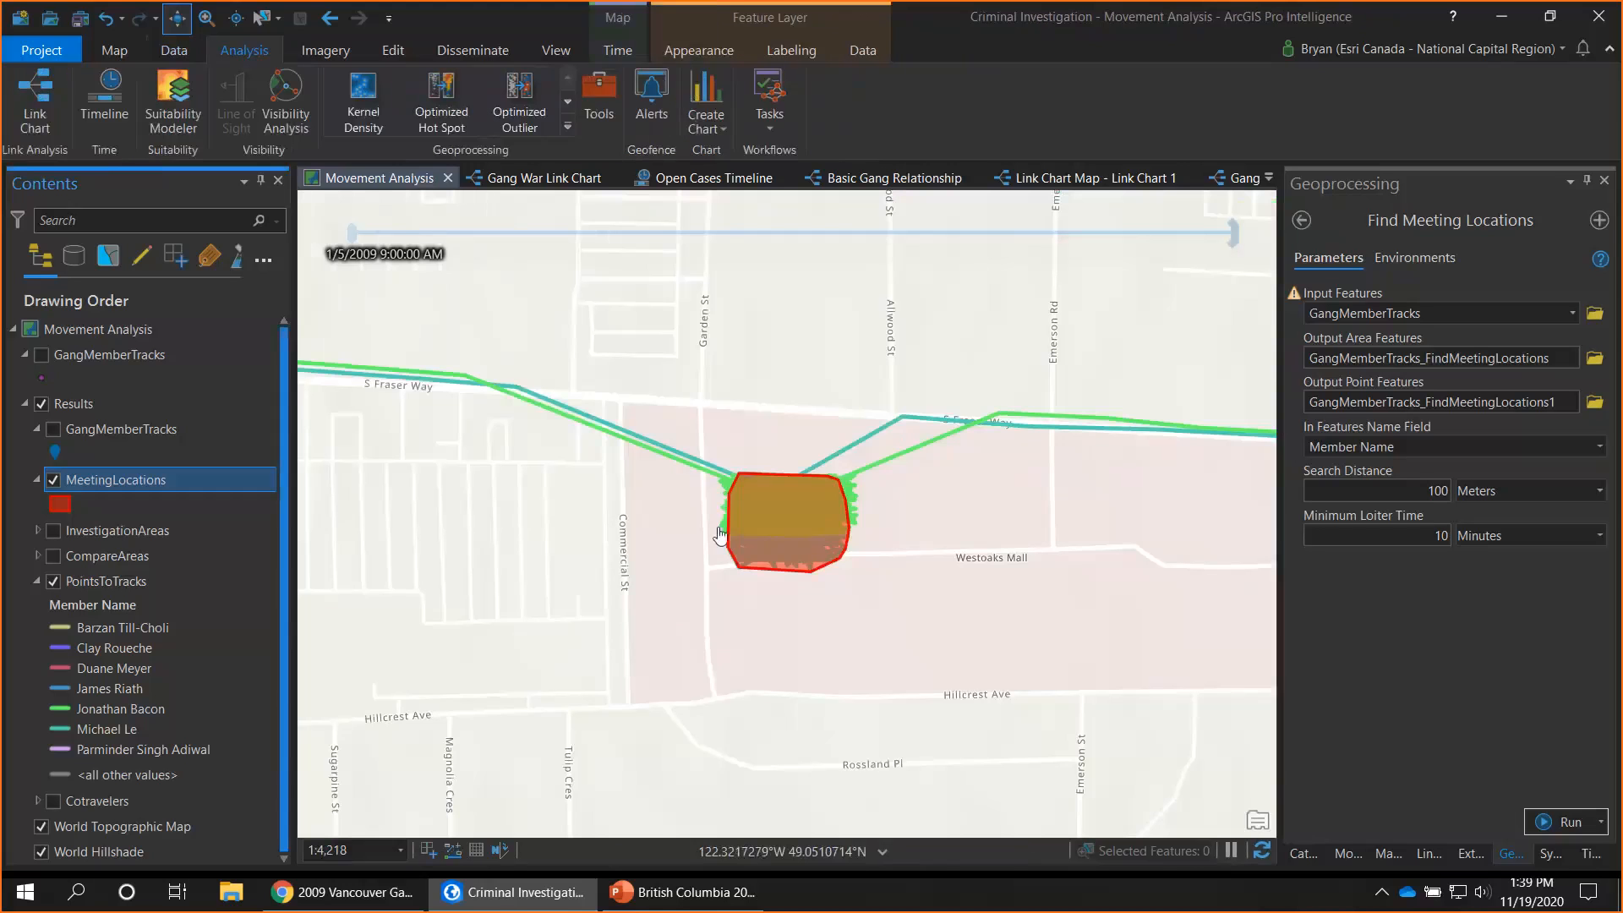
Open the Compare Areas tool and show the InvestigationAreas layer over the Central City Shopping Centre in Surrey
scroll(720, 534, "down", 8)
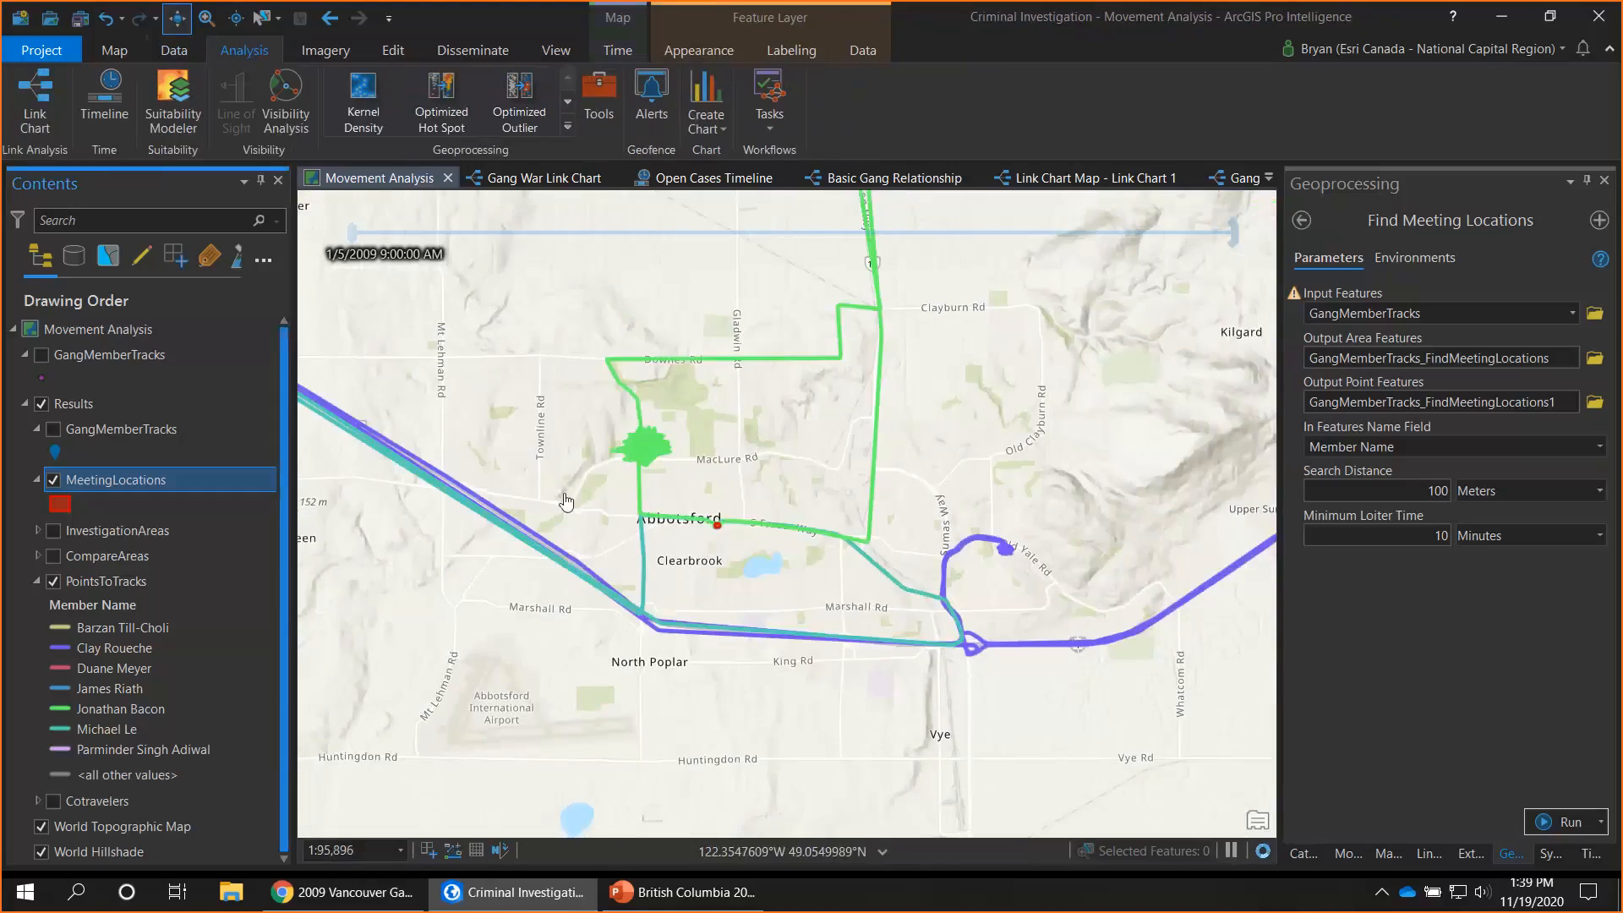
scroll(566, 500, "down", 4)
left_click_drag(379, 337, 1147, 571)
left_click_drag(536, 474, 732, 557)
scroll(780, 461, "up", 7)
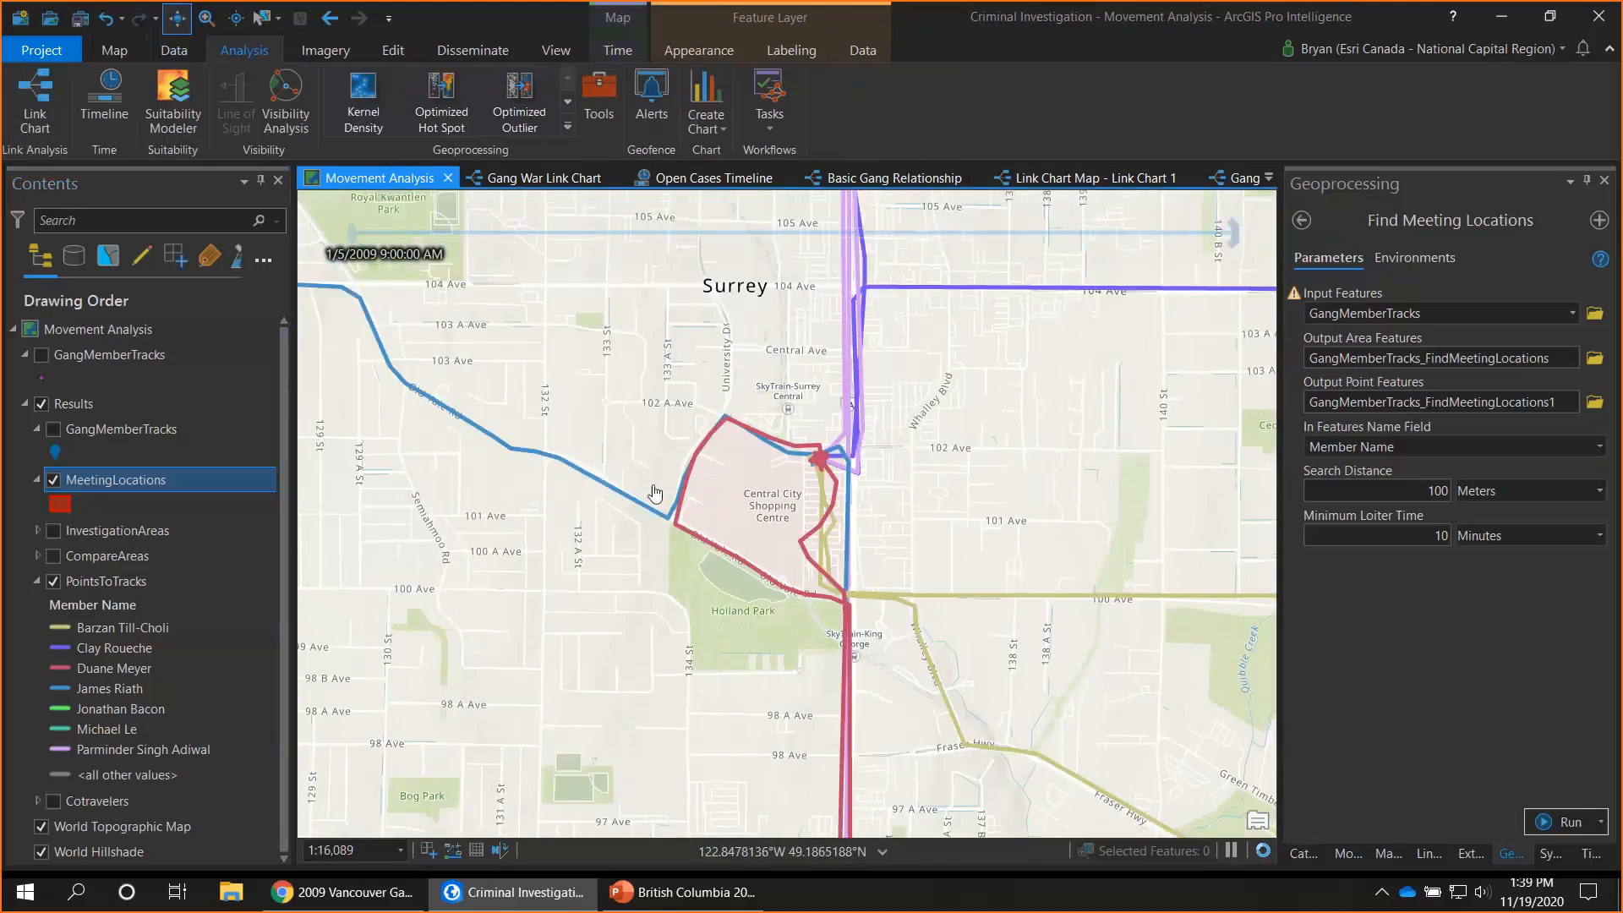
scroll(818, 457, "up", 2)
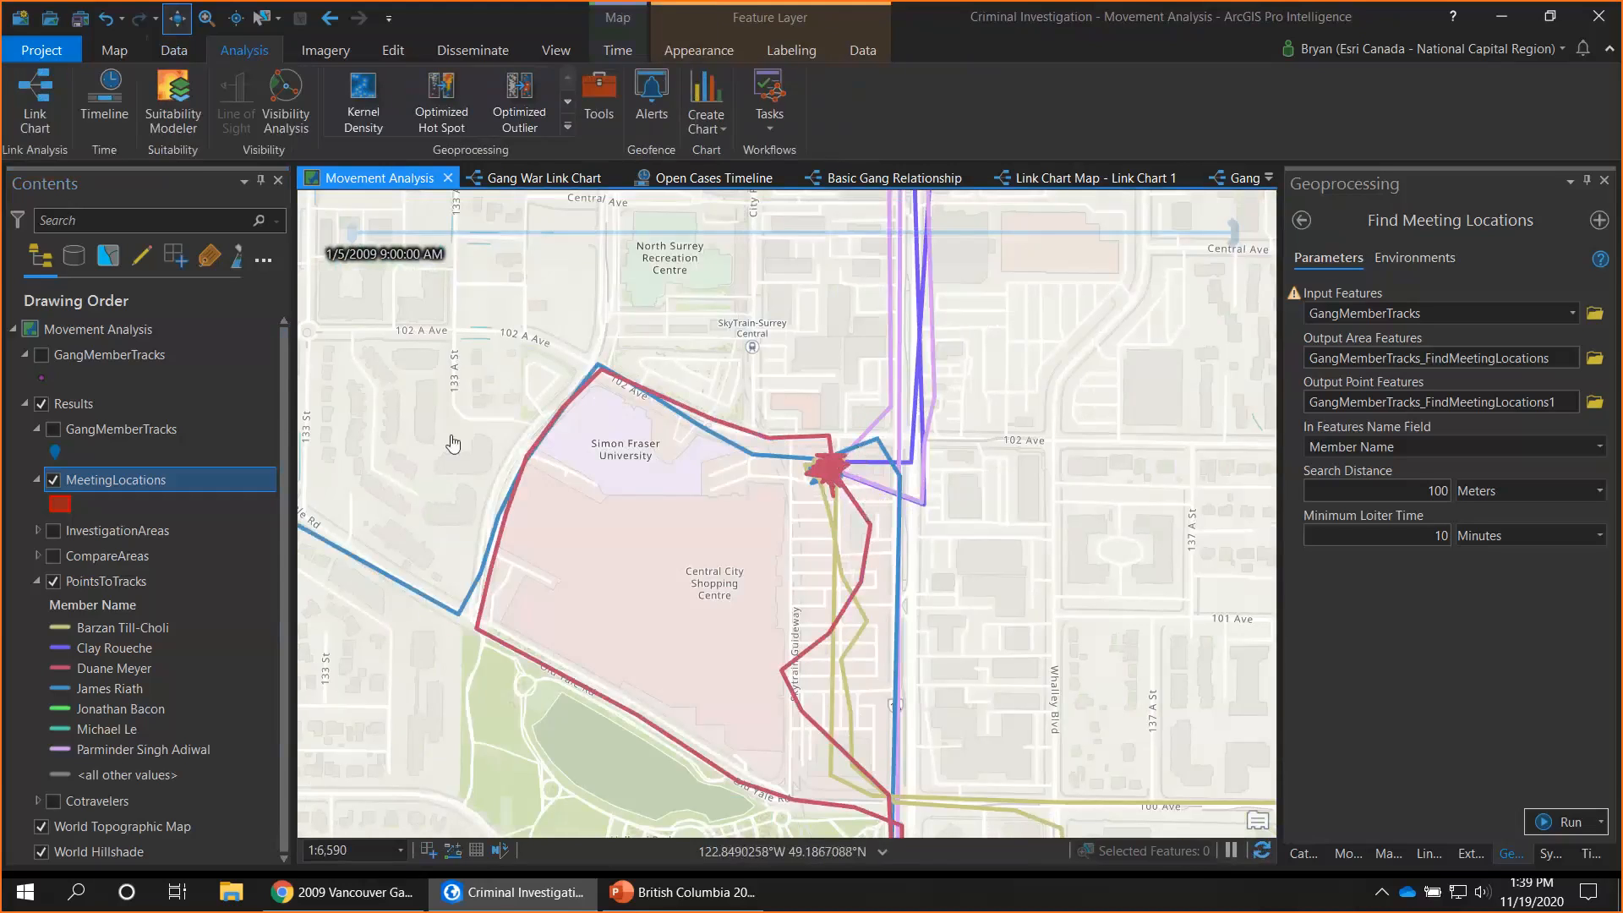
left_click(570, 125)
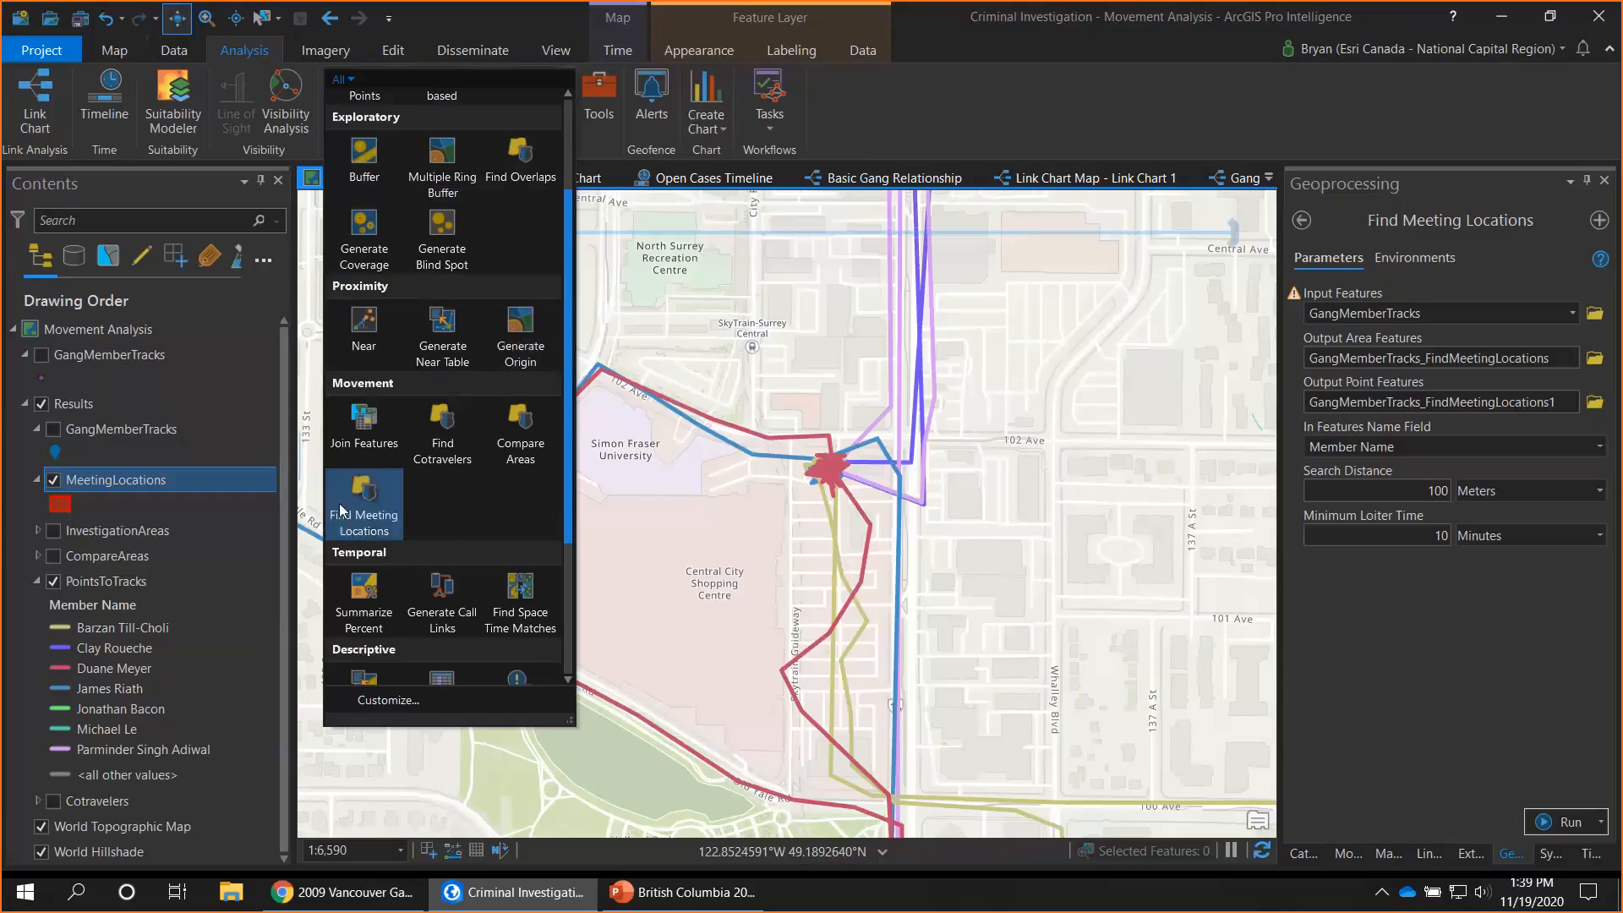
left_click(779, 452)
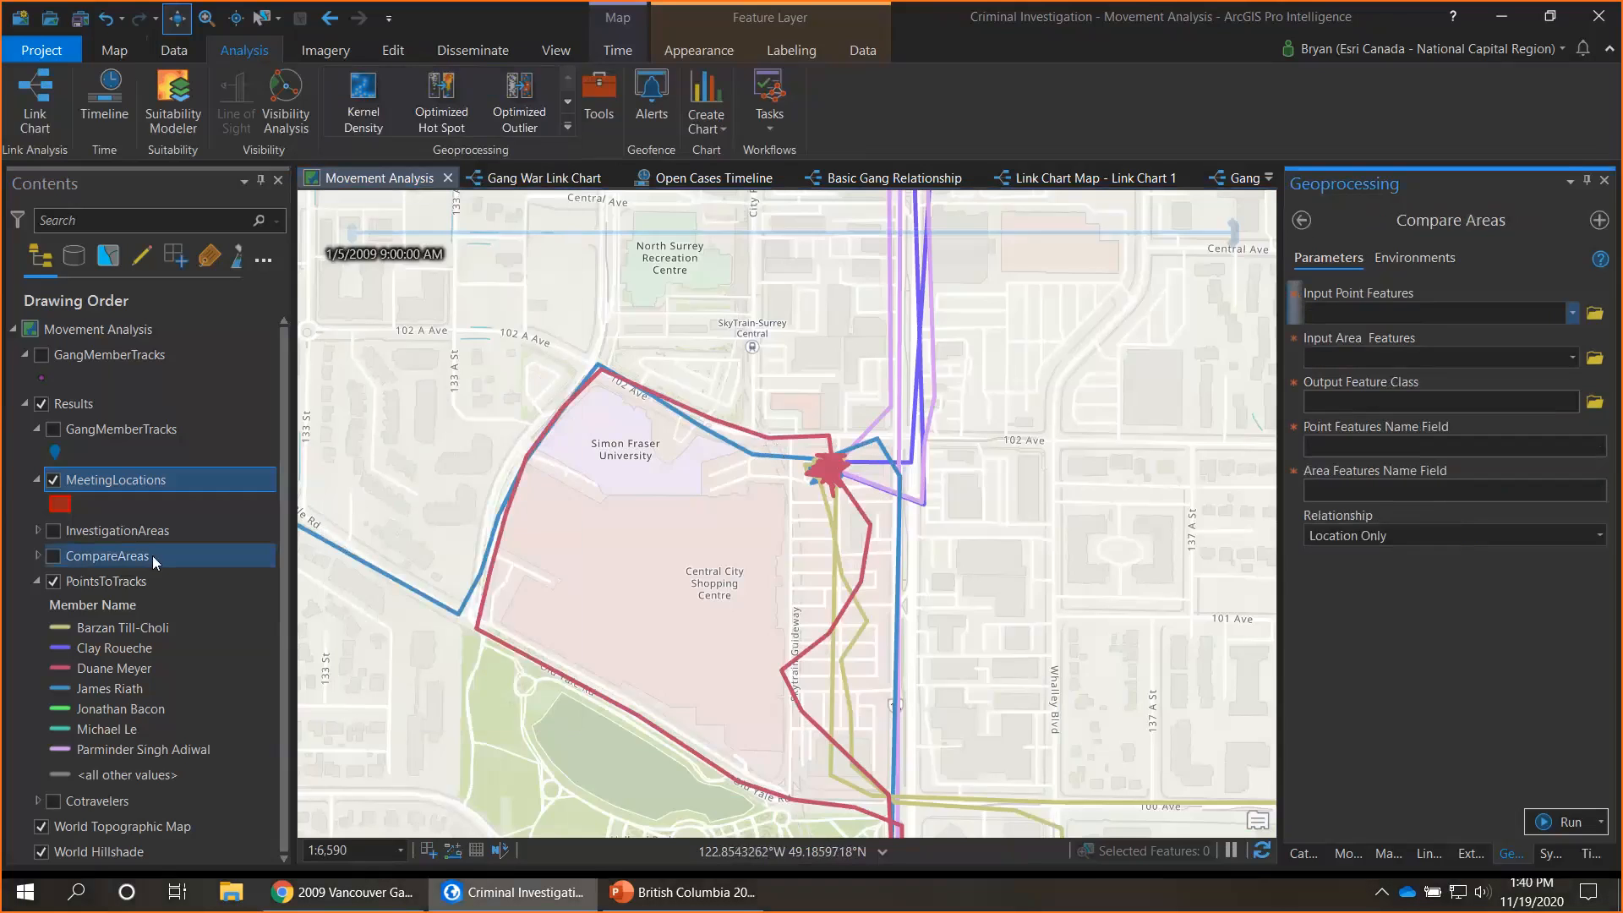
left_click(53, 531)
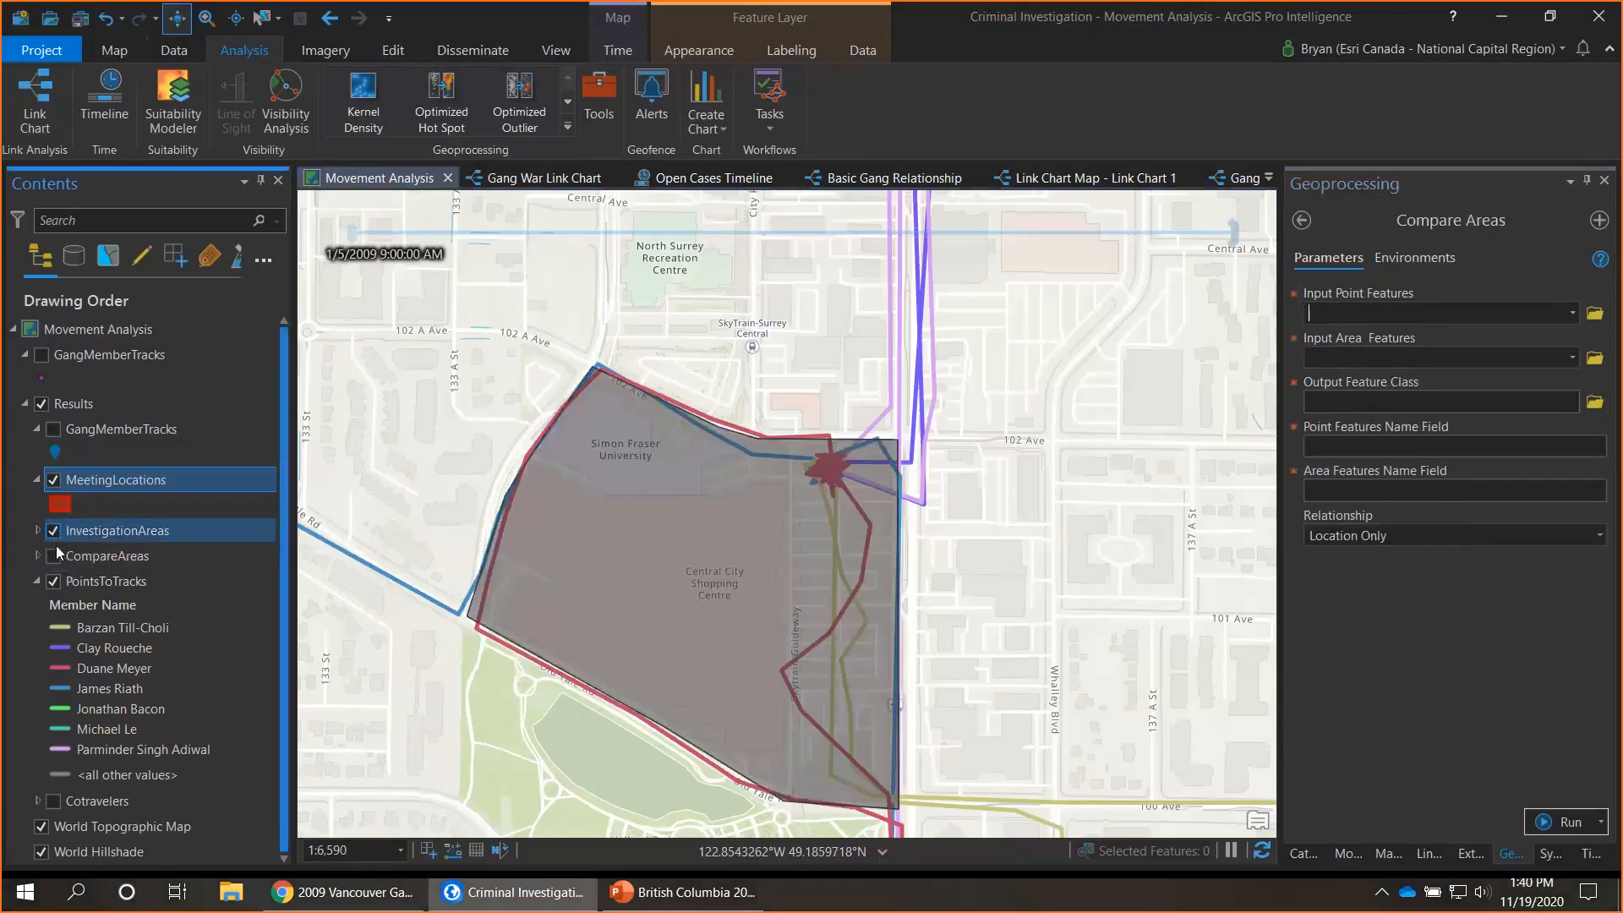
left_click_drag(932, 640, 888, 502)
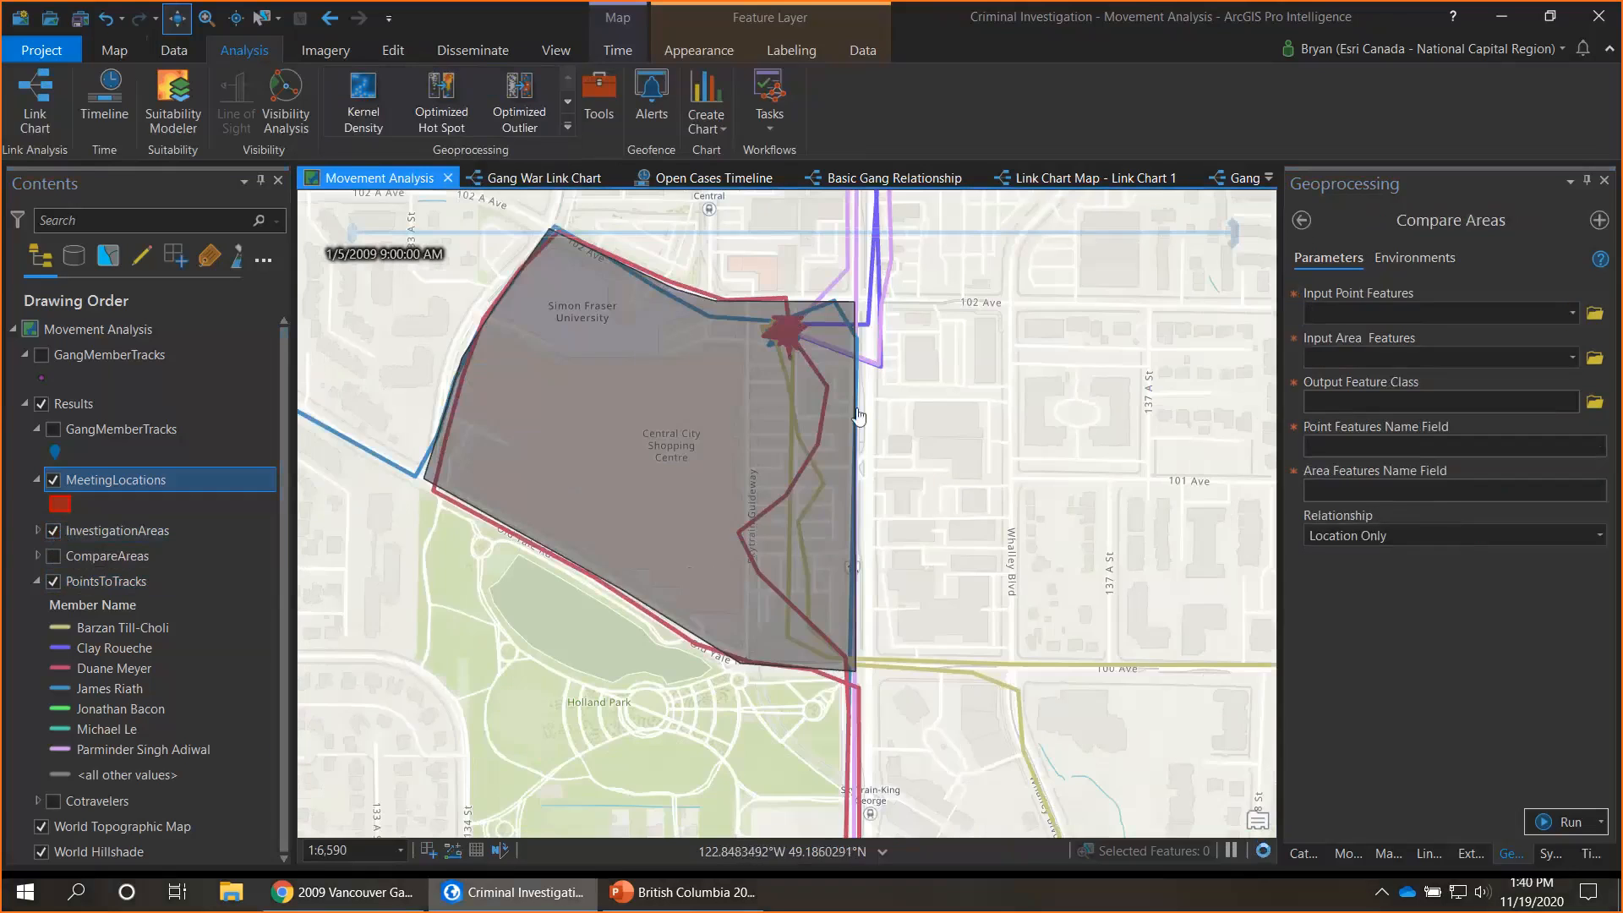
left_click_drag(752, 347, 754, 429)
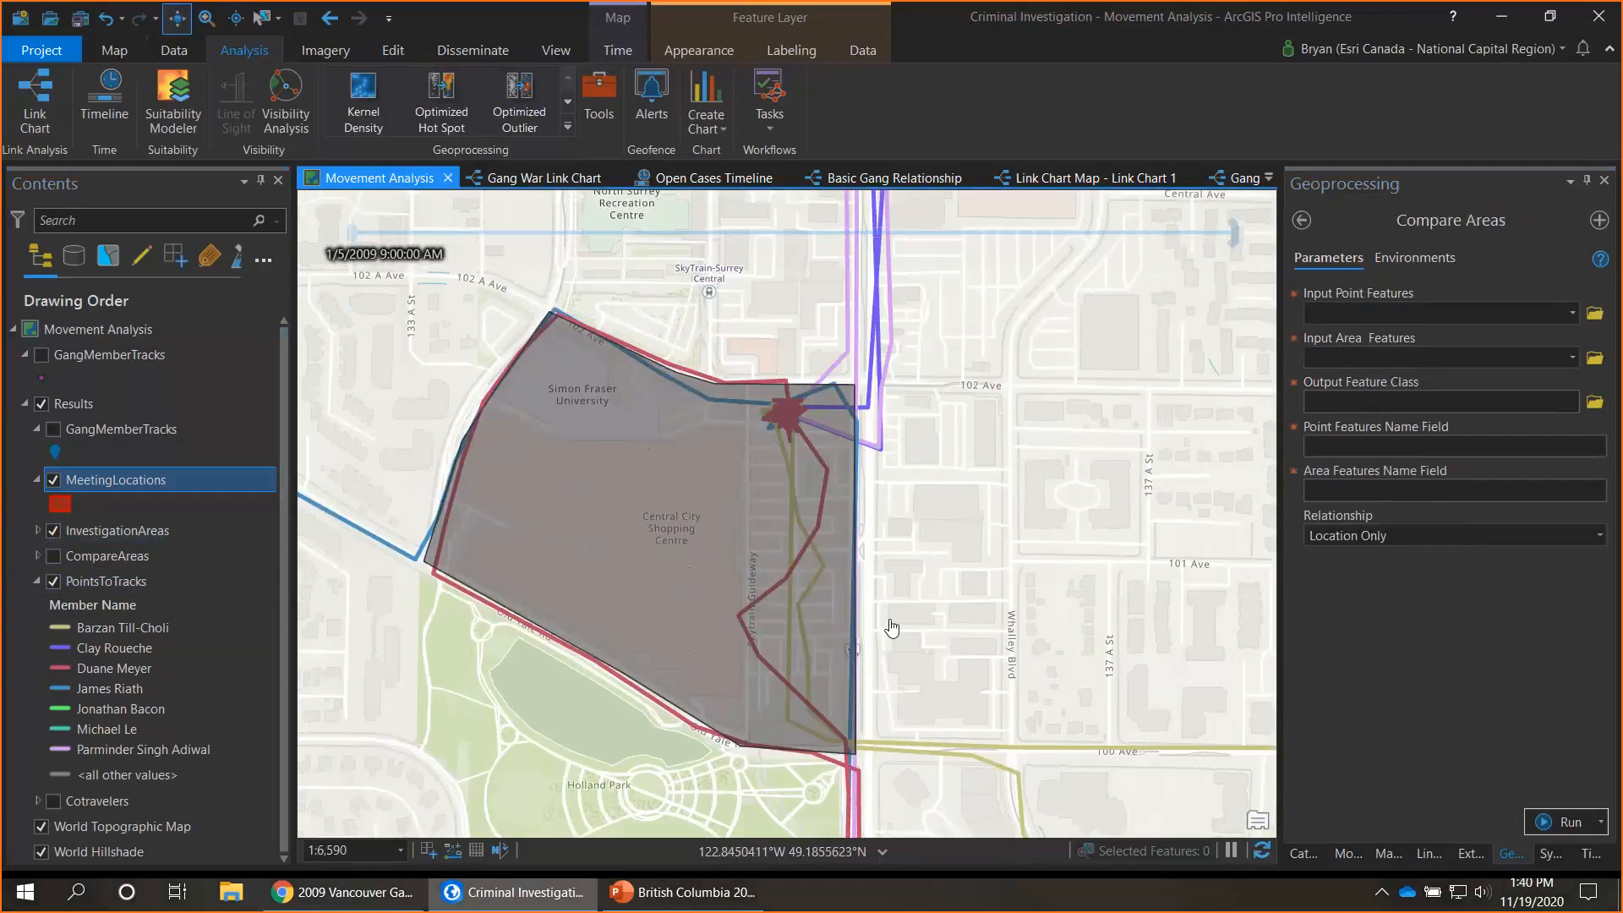
Set up Compare Areas with GangMemberTracks as points, InvestigationAreas as areas, Member Name and AreaName as name fields, and Location Only as the relationship
left_click(1572, 317)
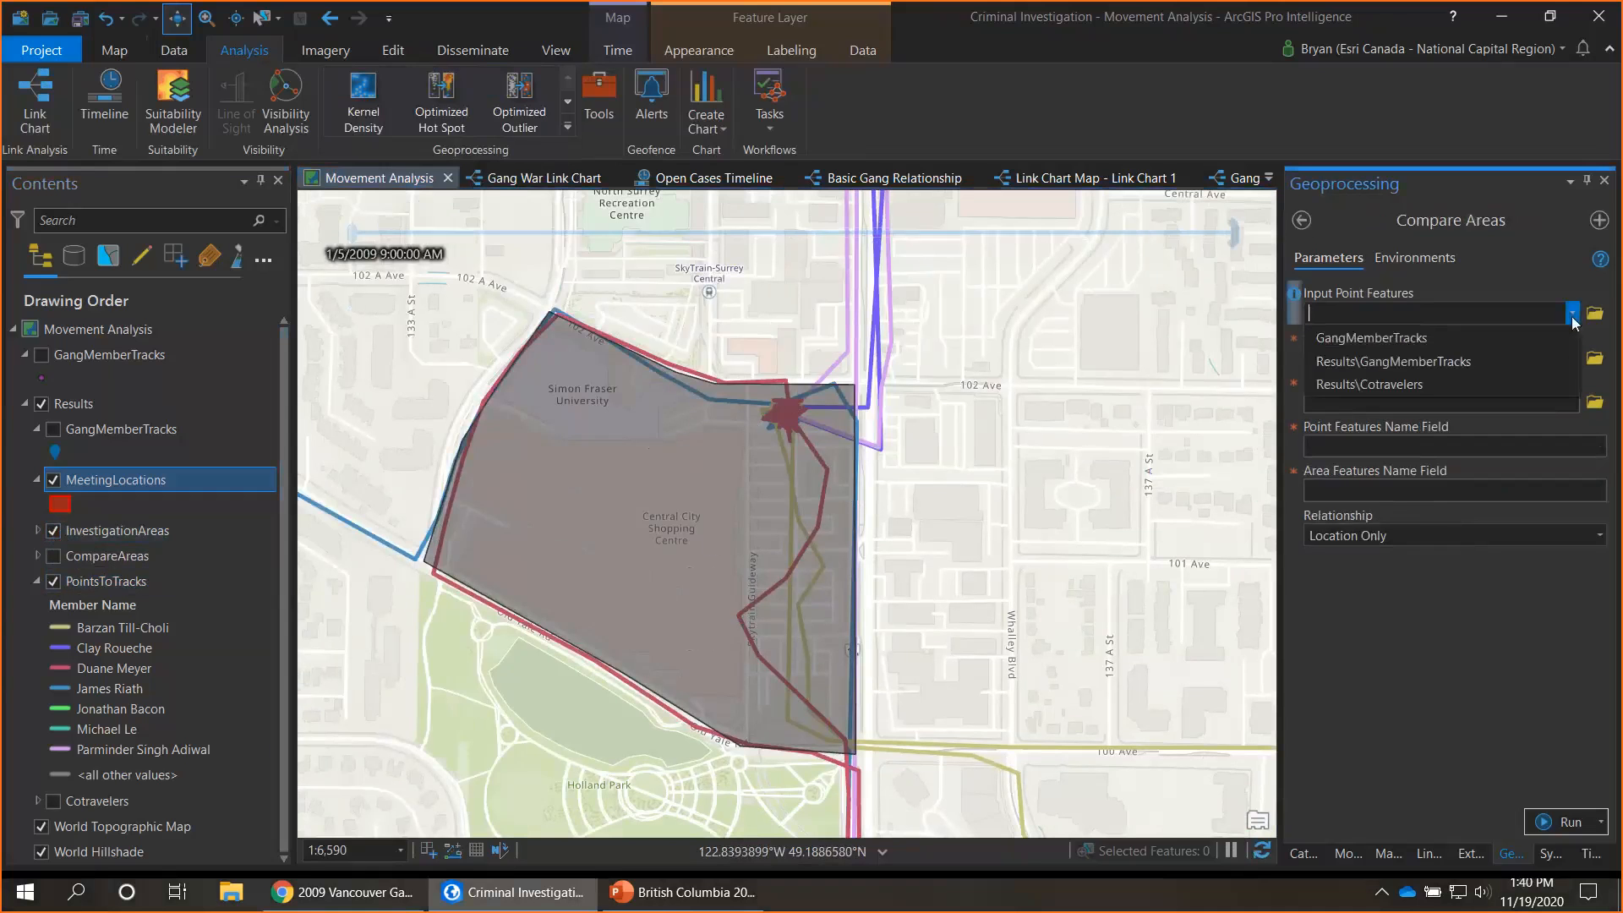
left_click(1506, 332)
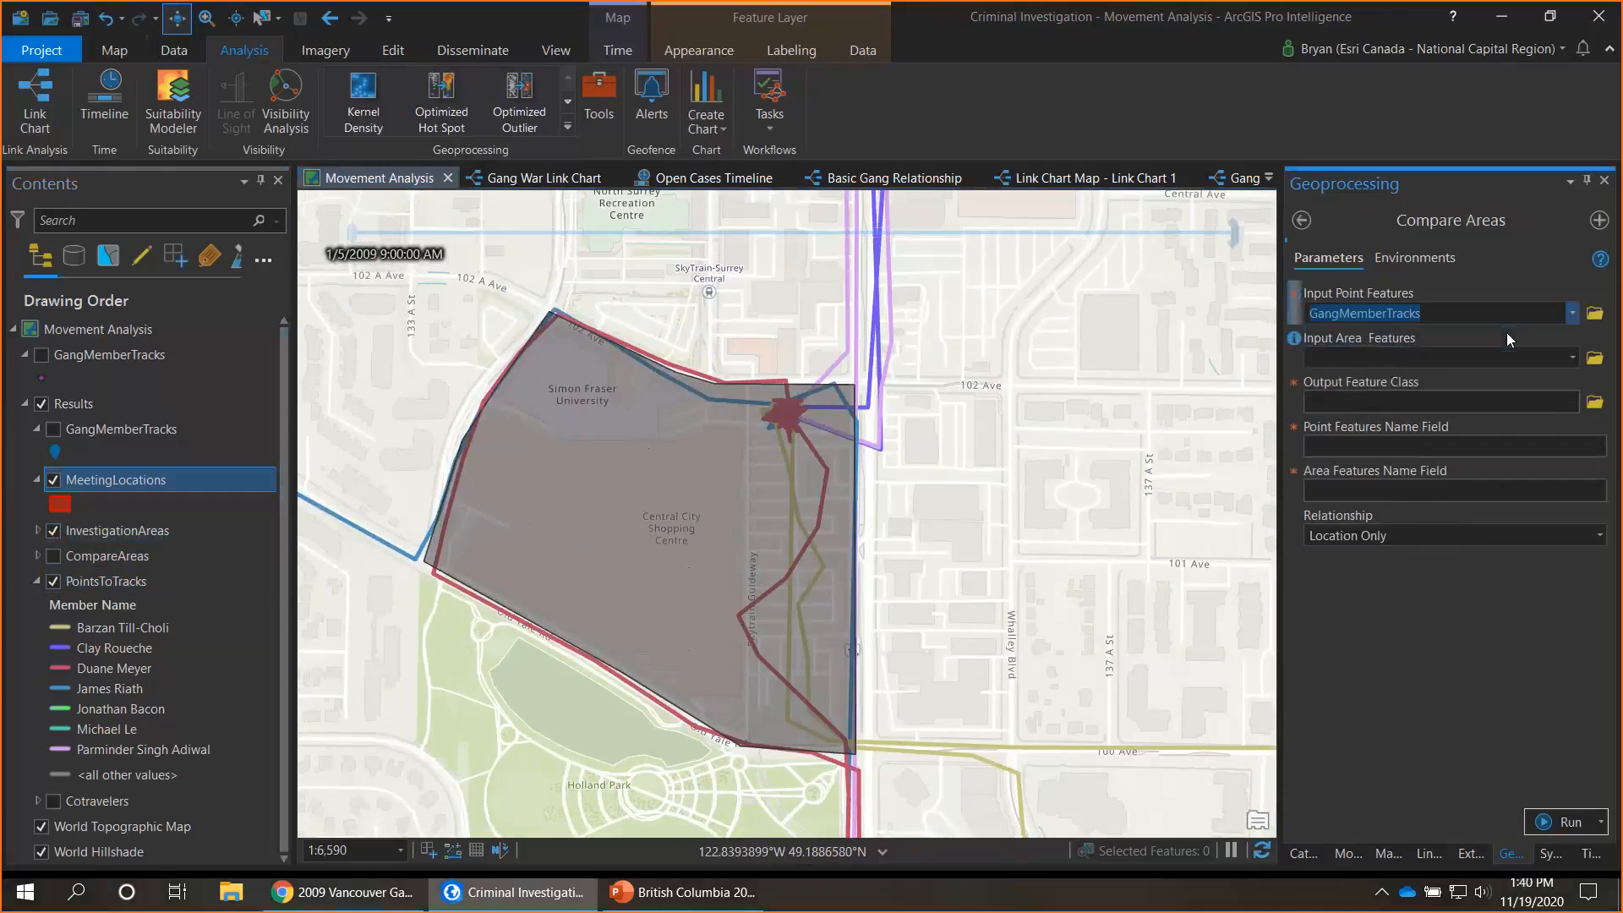
left_click(1571, 359)
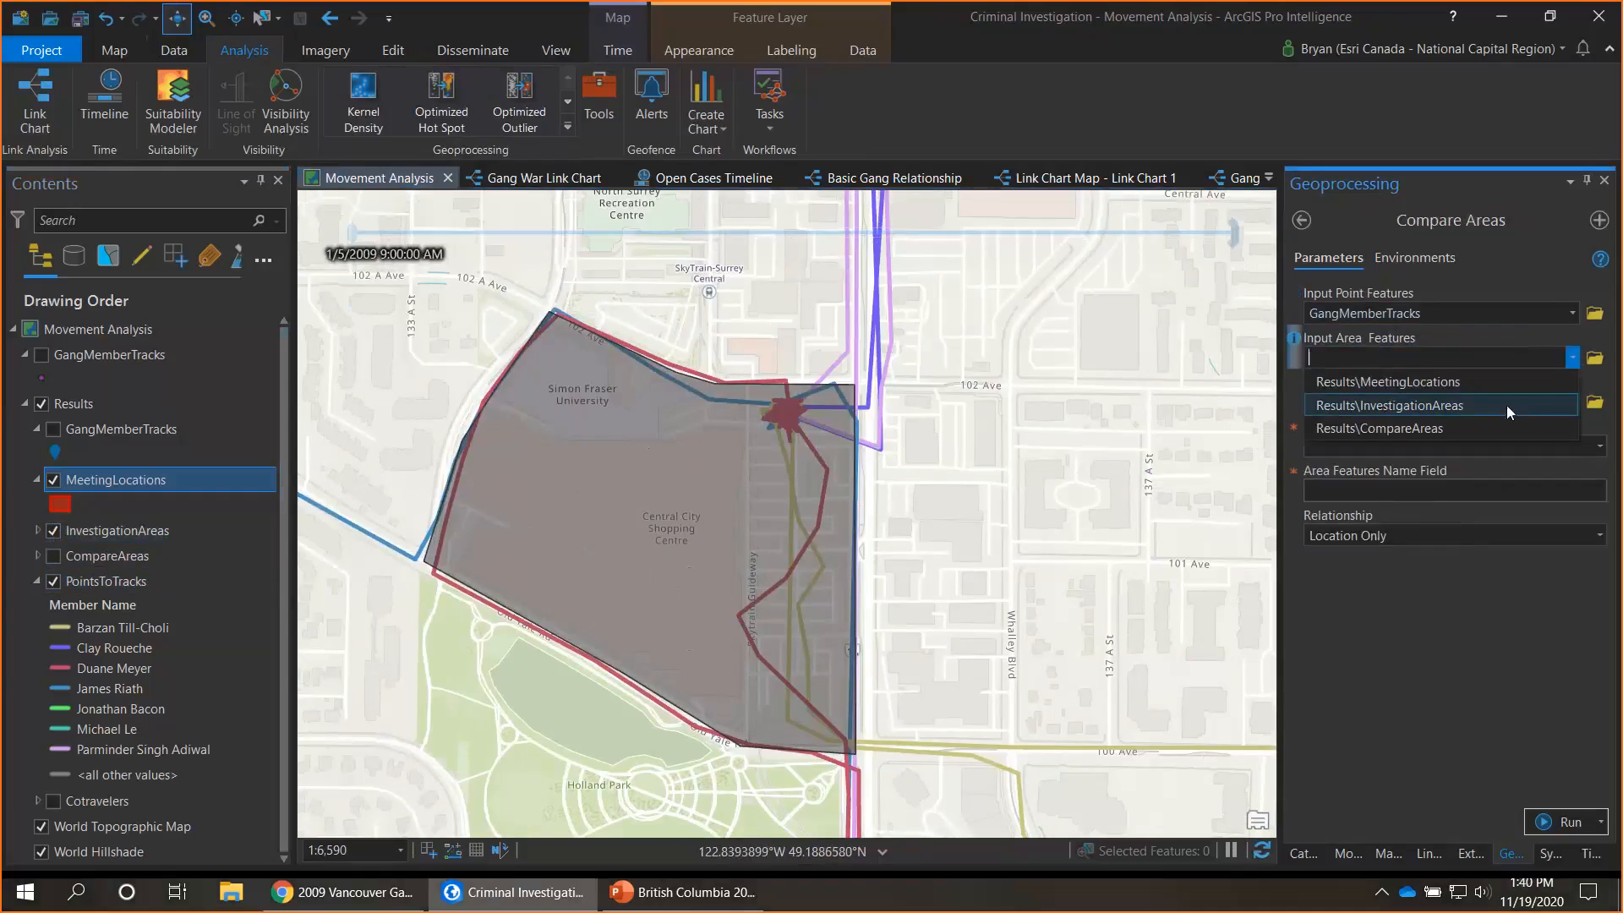
left_click(1507, 404)
left_click(1602, 448)
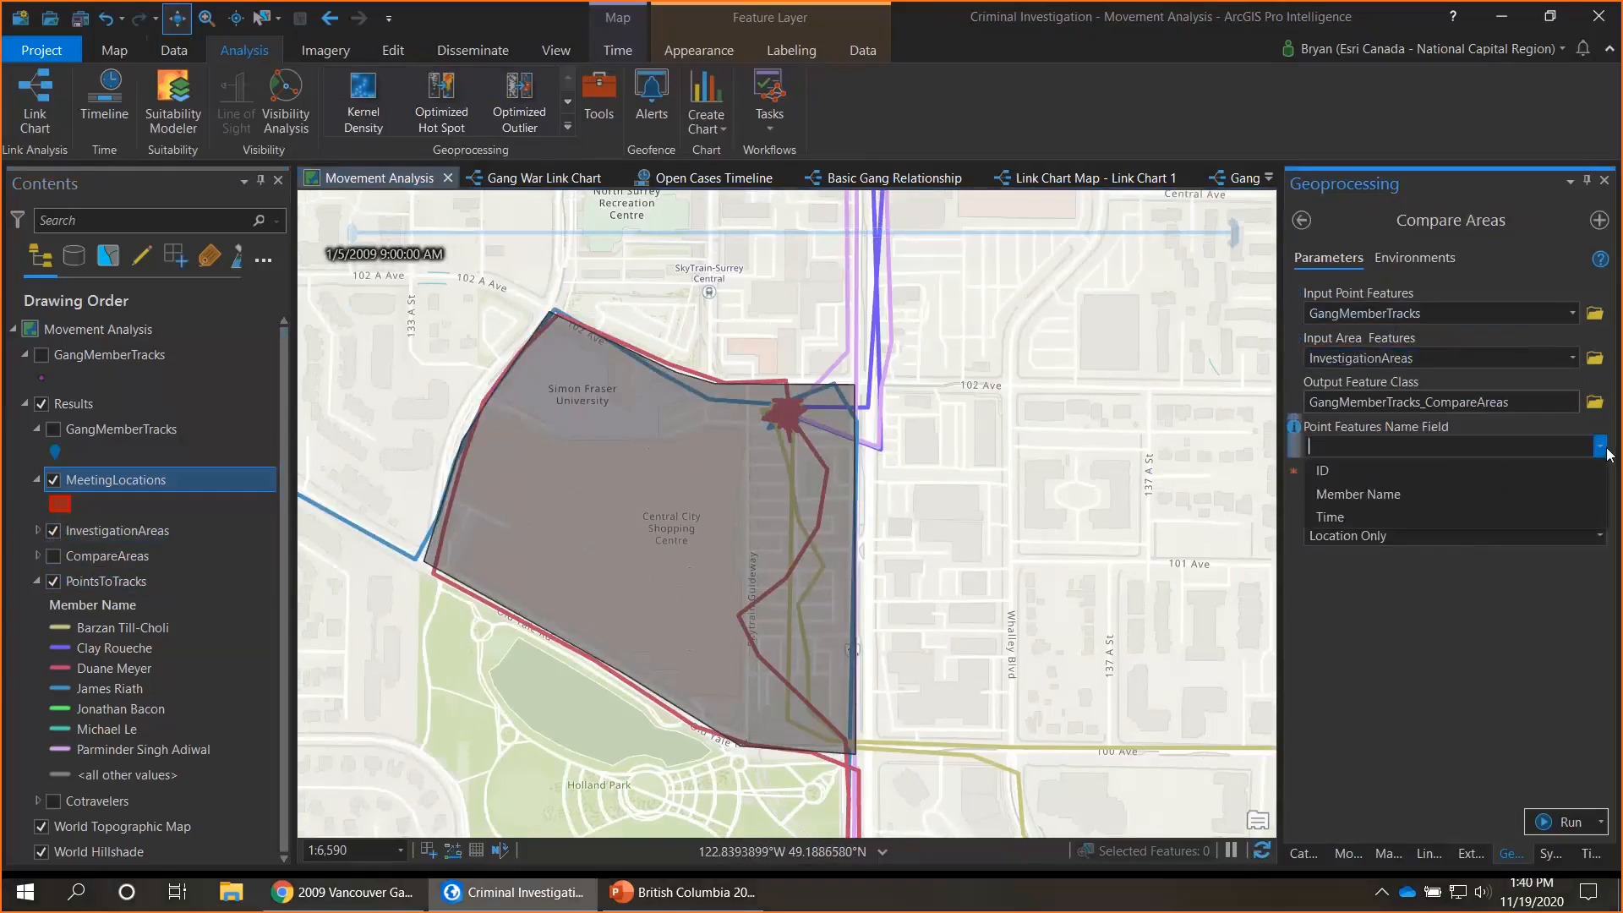
left_click(1438, 499)
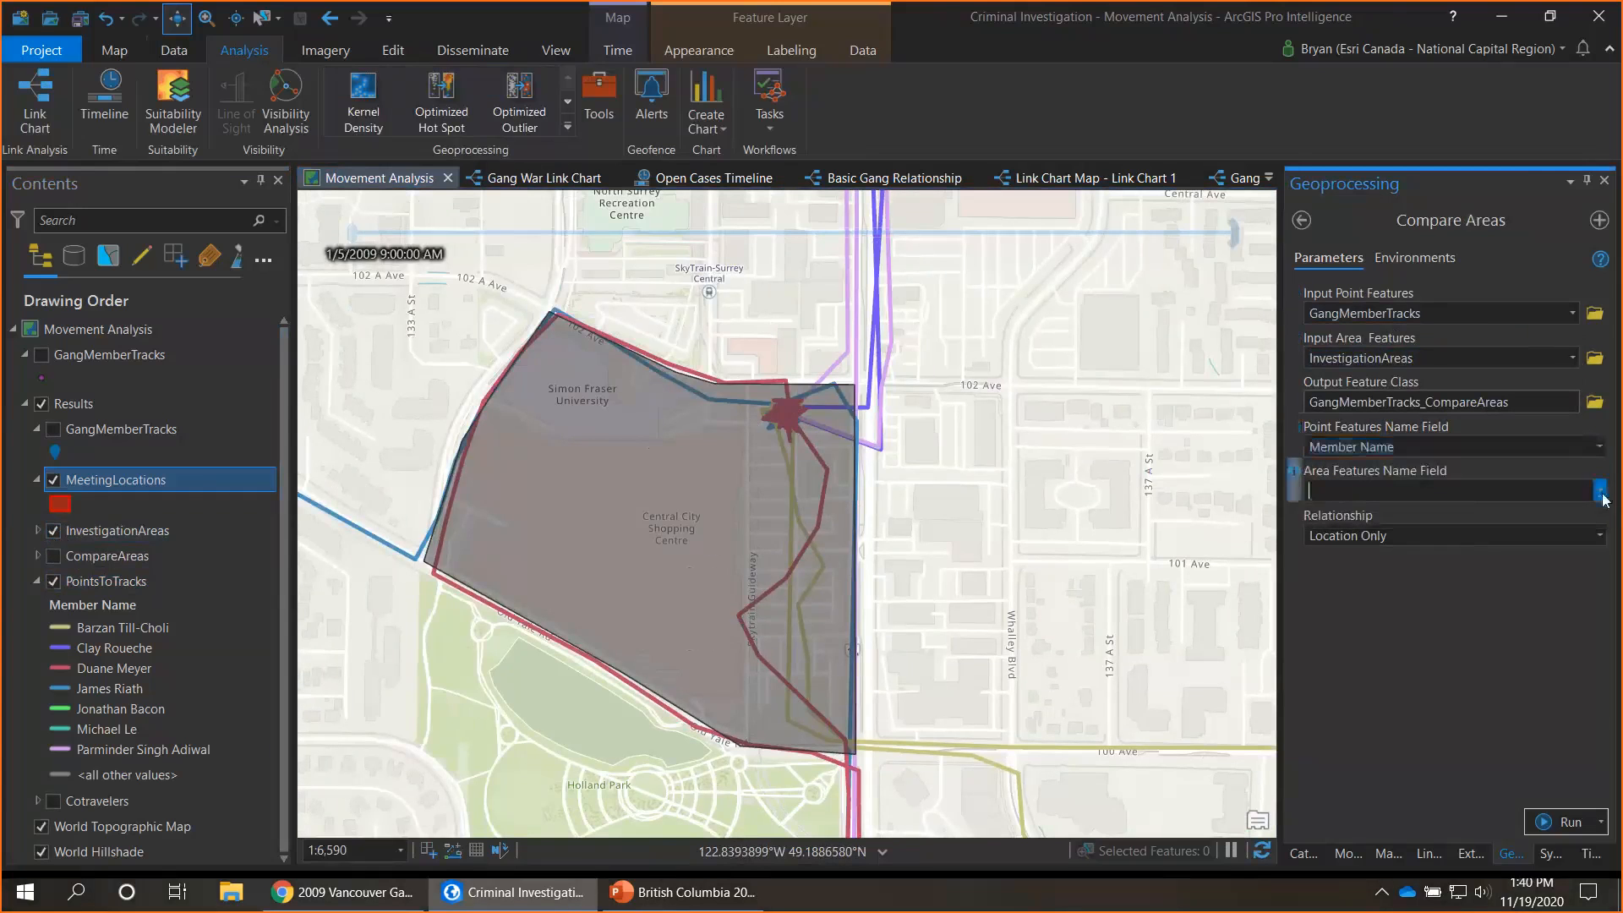
left_click(1599, 490)
left_click(1467, 521)
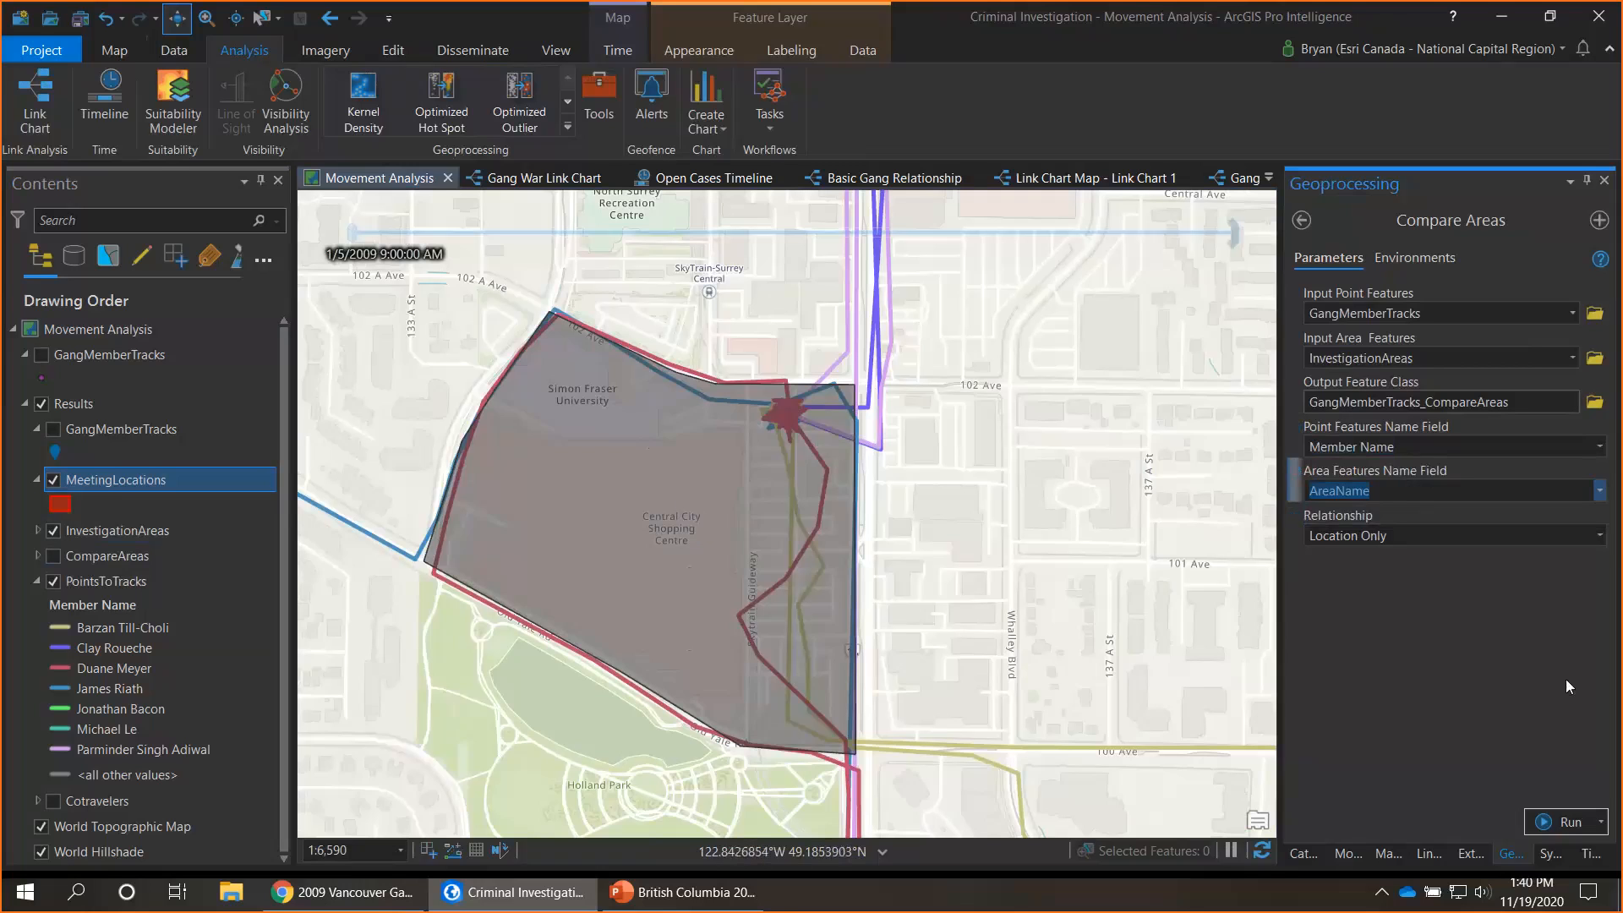
left_click(1600, 536)
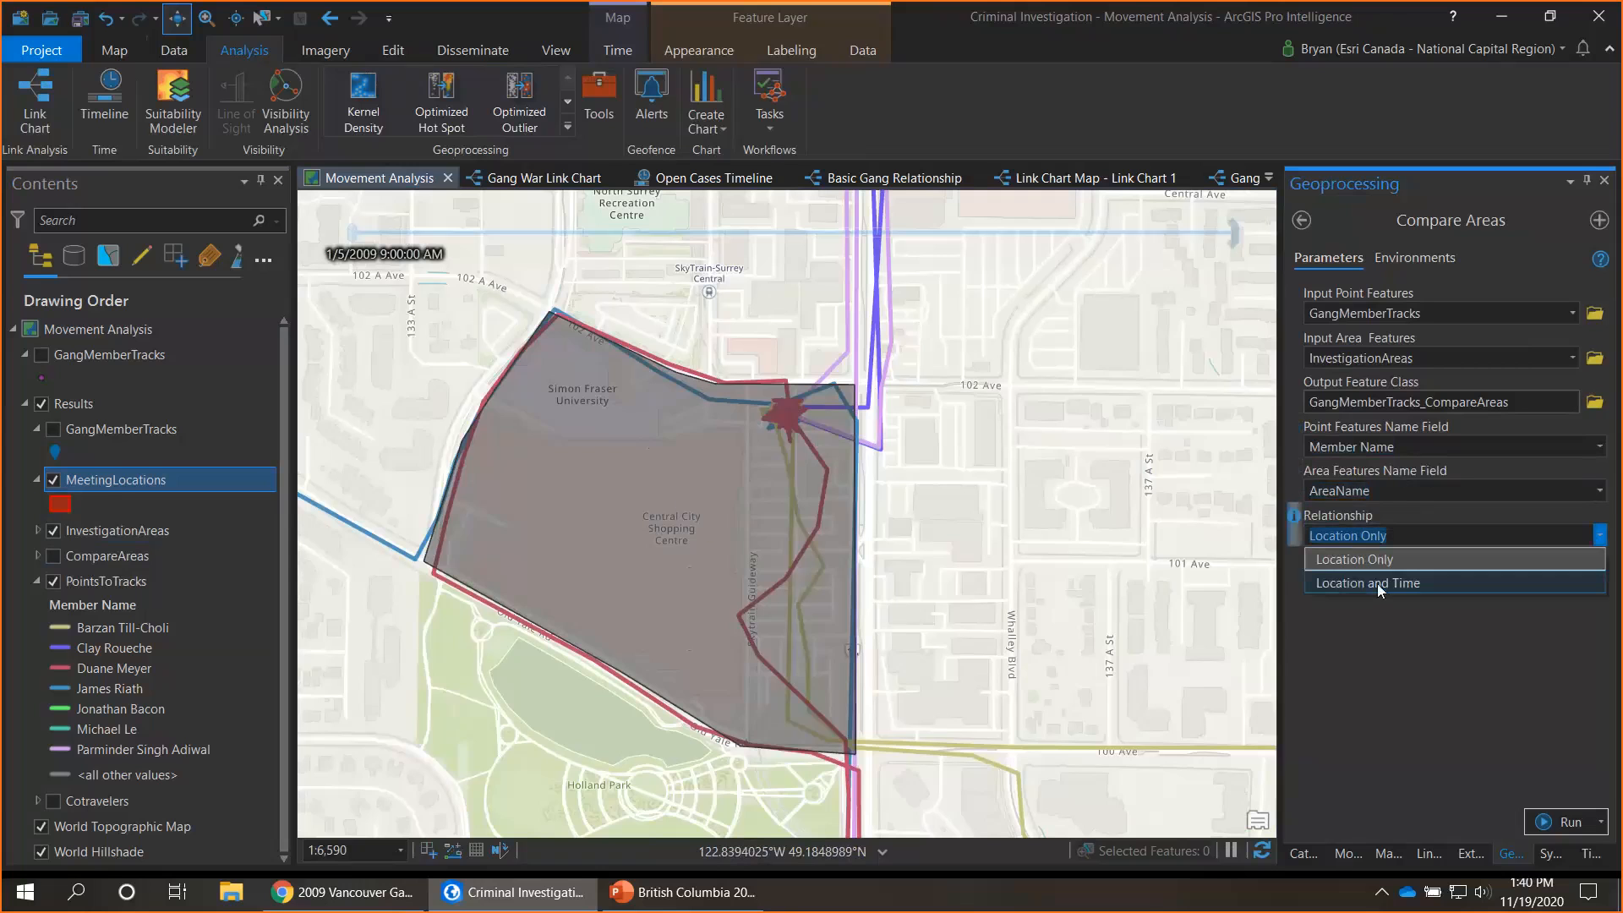
left_click(1429, 654)
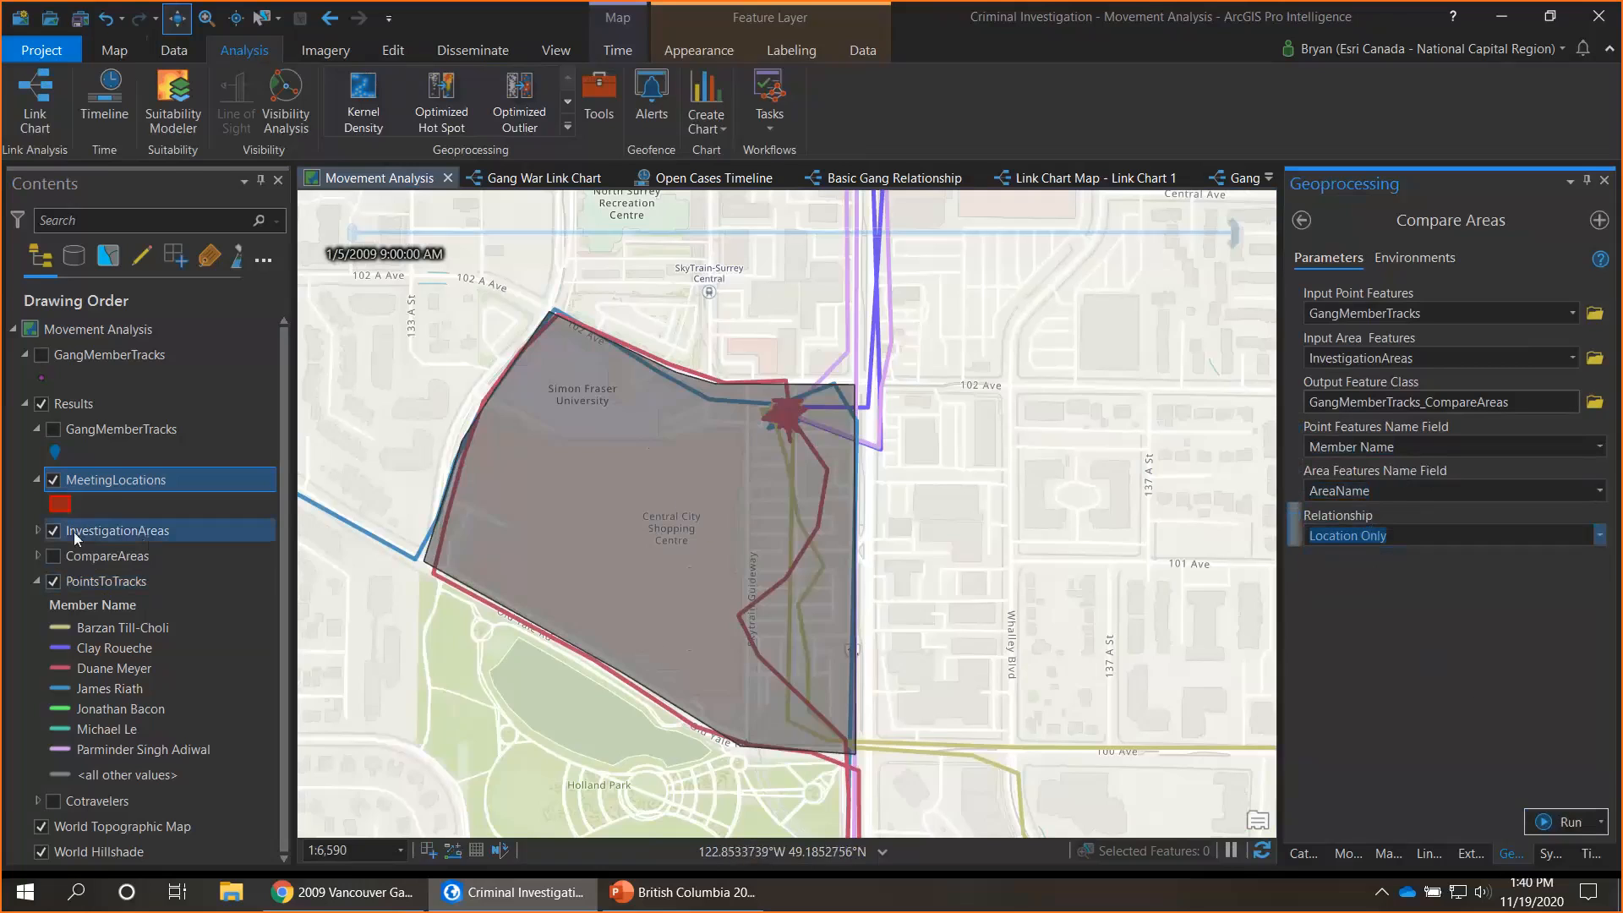
Show the CompareAreas layer on the map and review the members and counts for each area in its attribute table
left_click(53, 556)
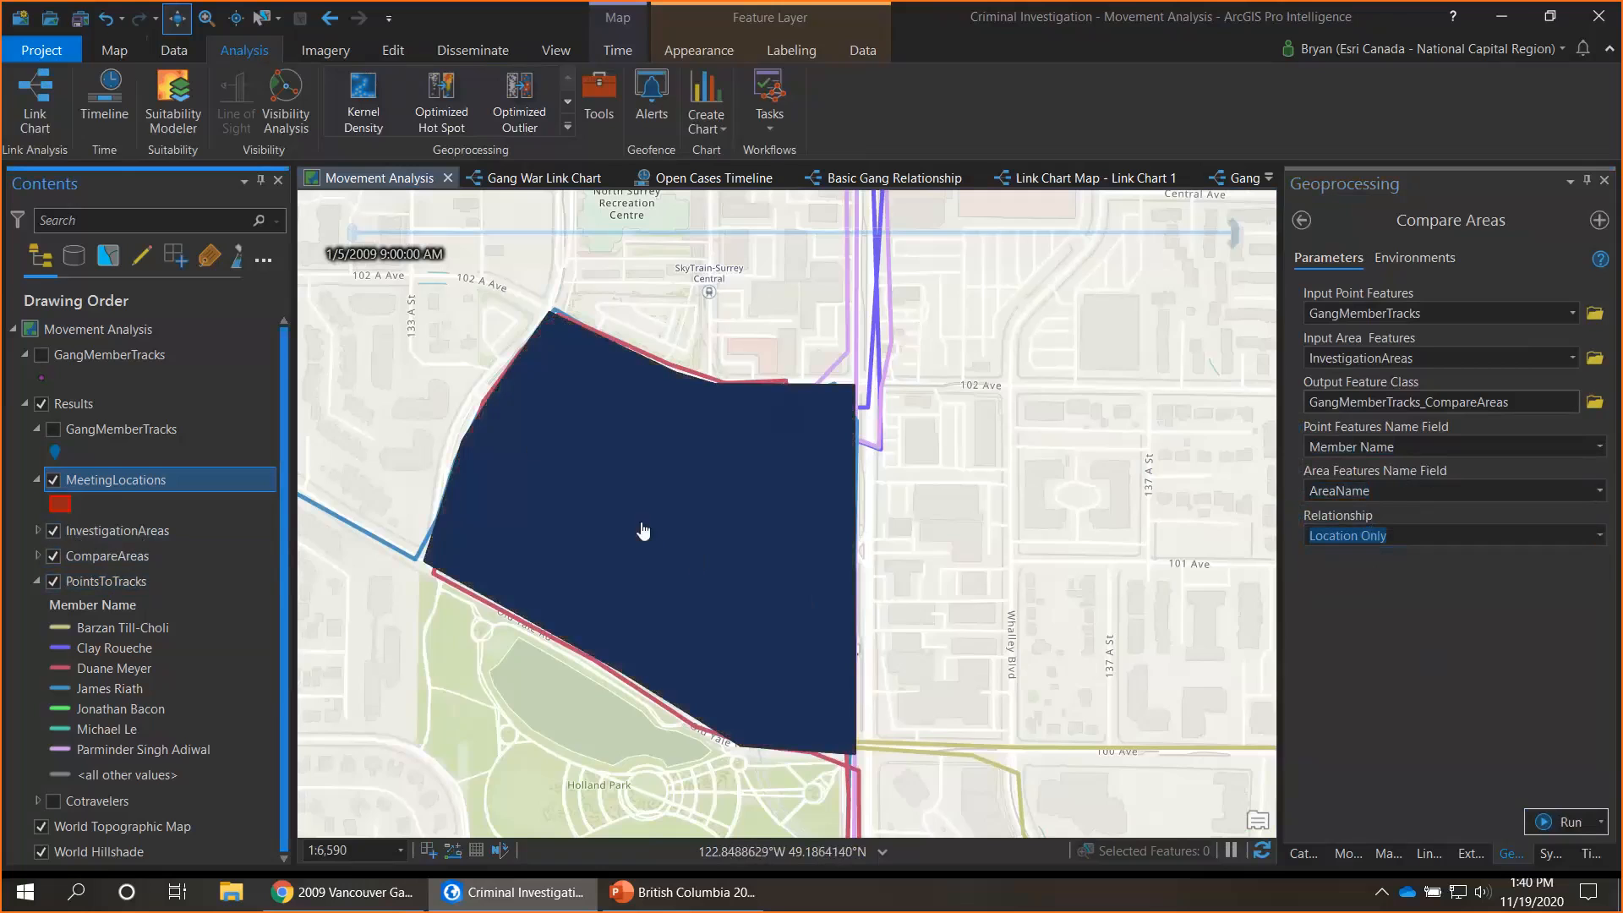
left_click_drag(641, 649, 780, 599)
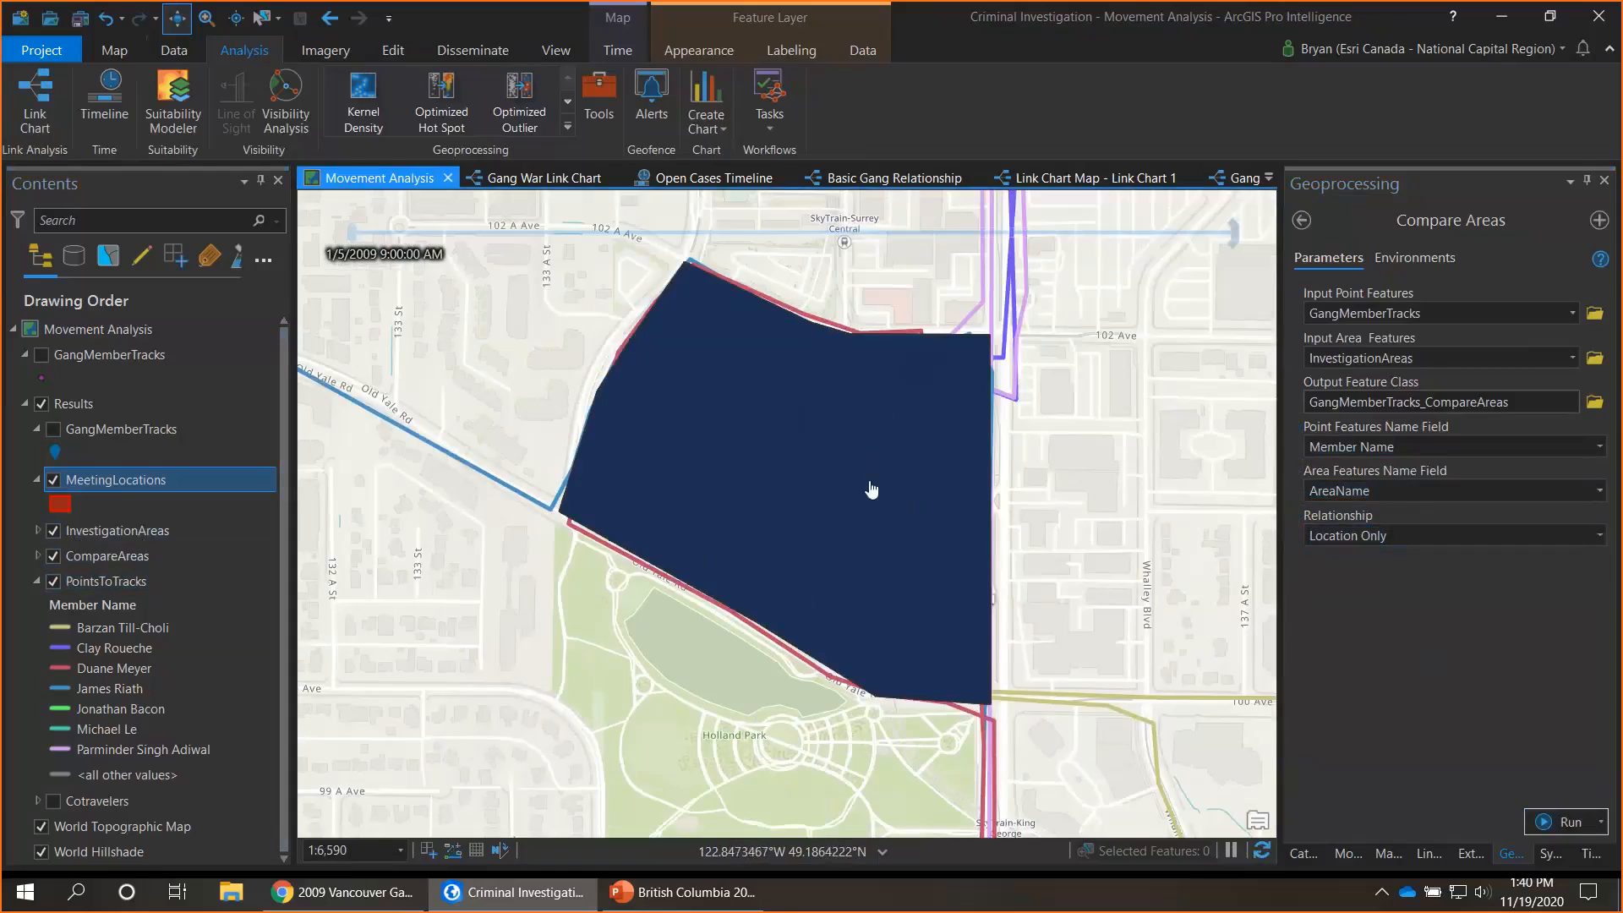
right_click(835, 479)
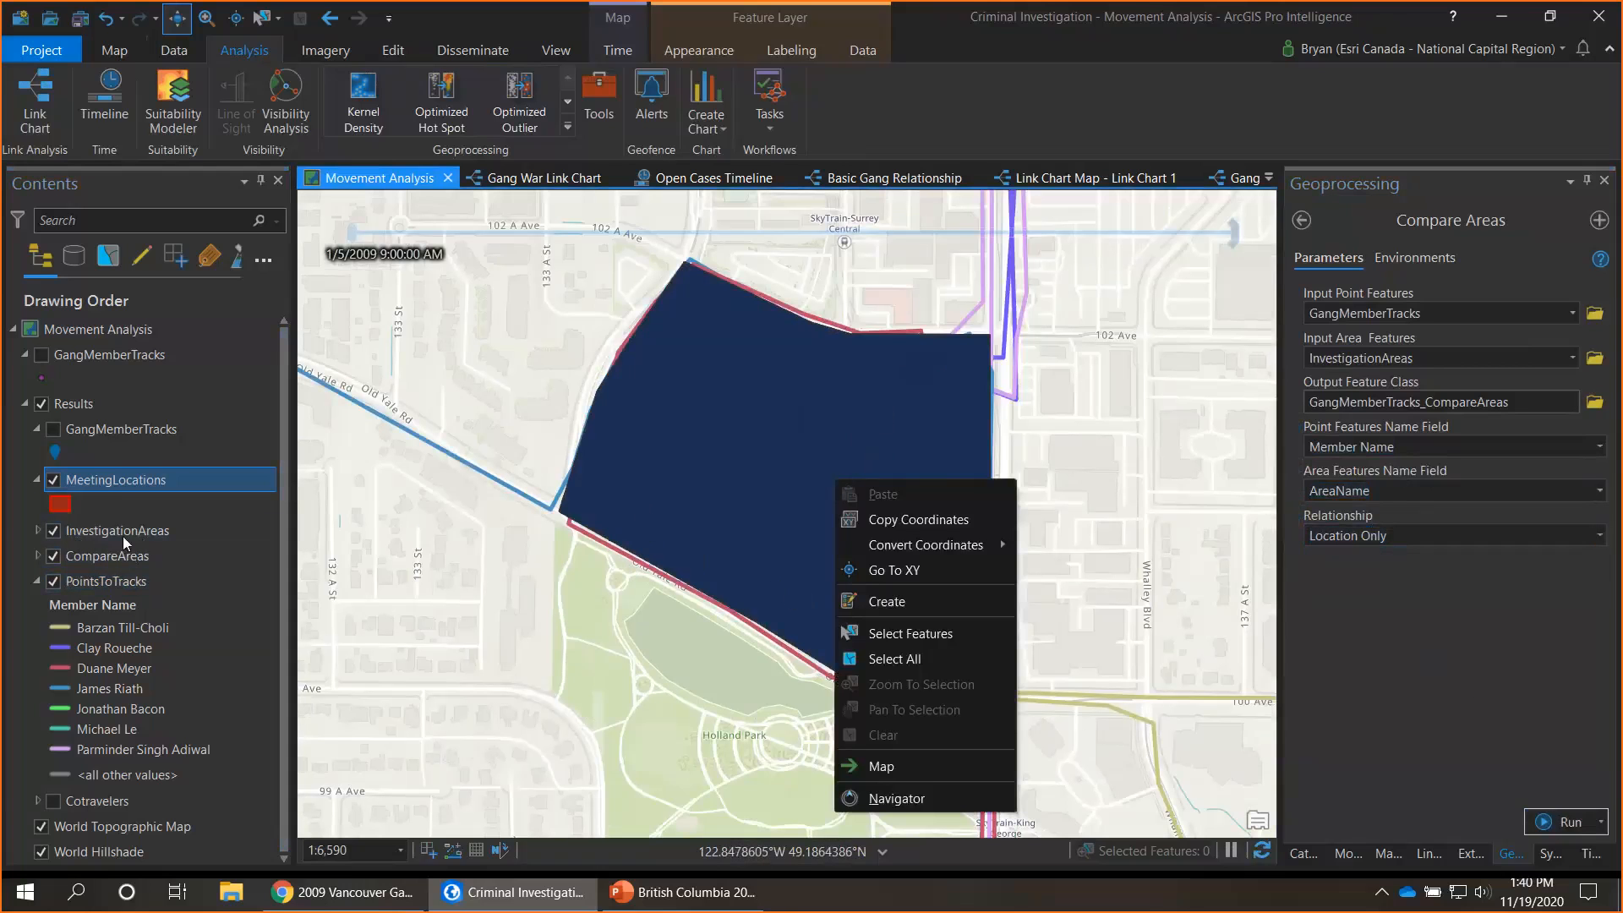
right_click(123, 555)
key("Escape")
right_click(105, 554)
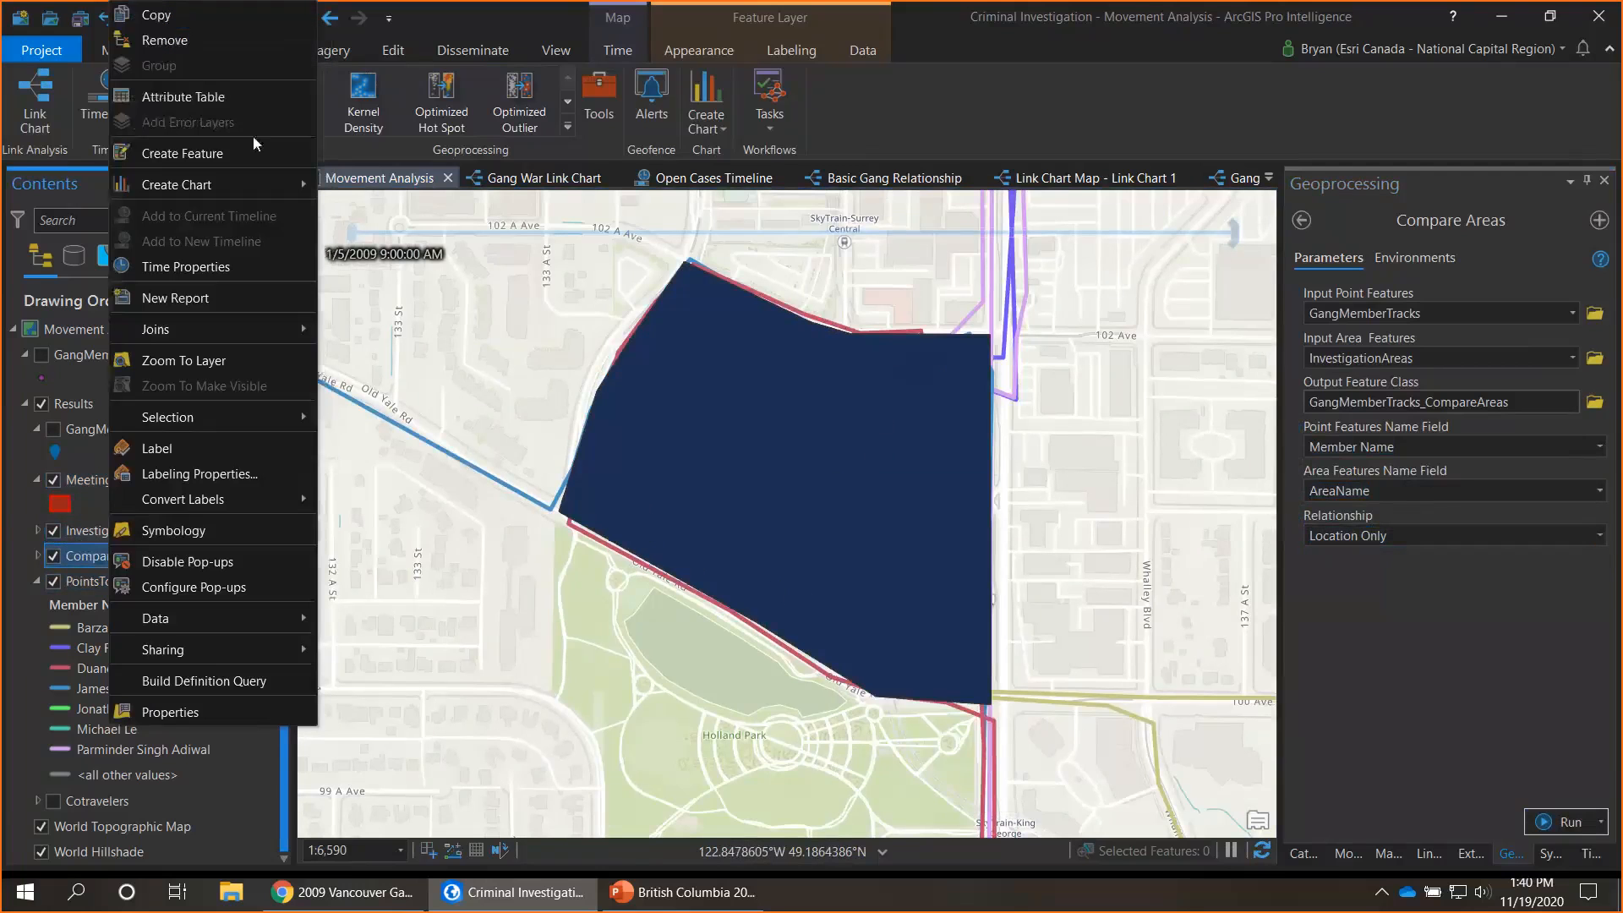
left_click(247, 100)
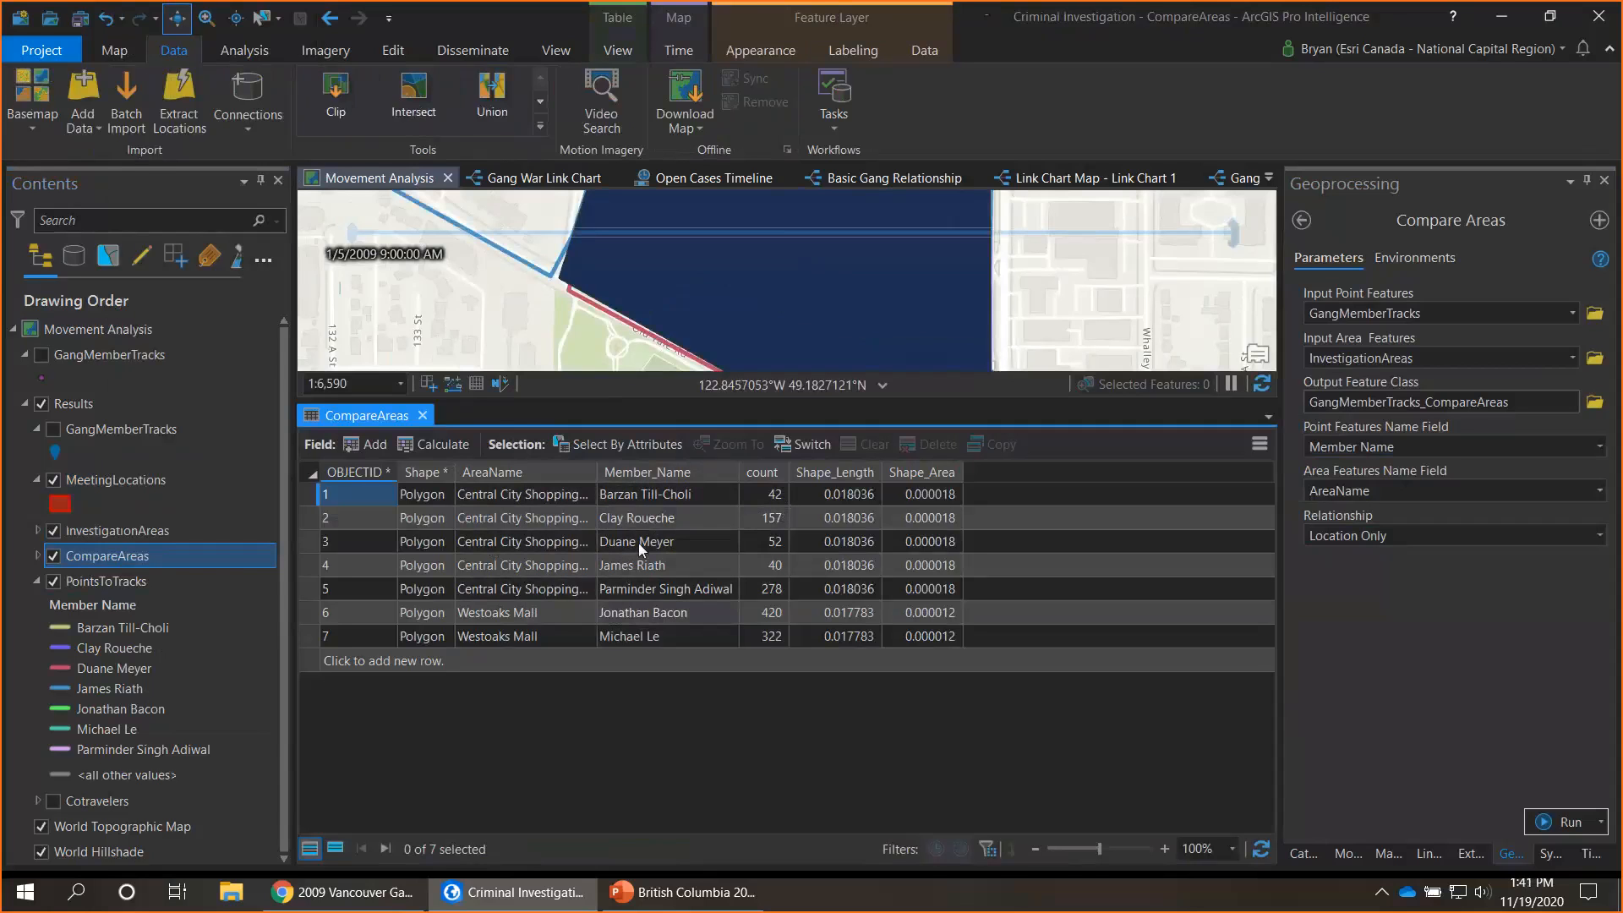
left_click_drag(623, 301, 587, 365)
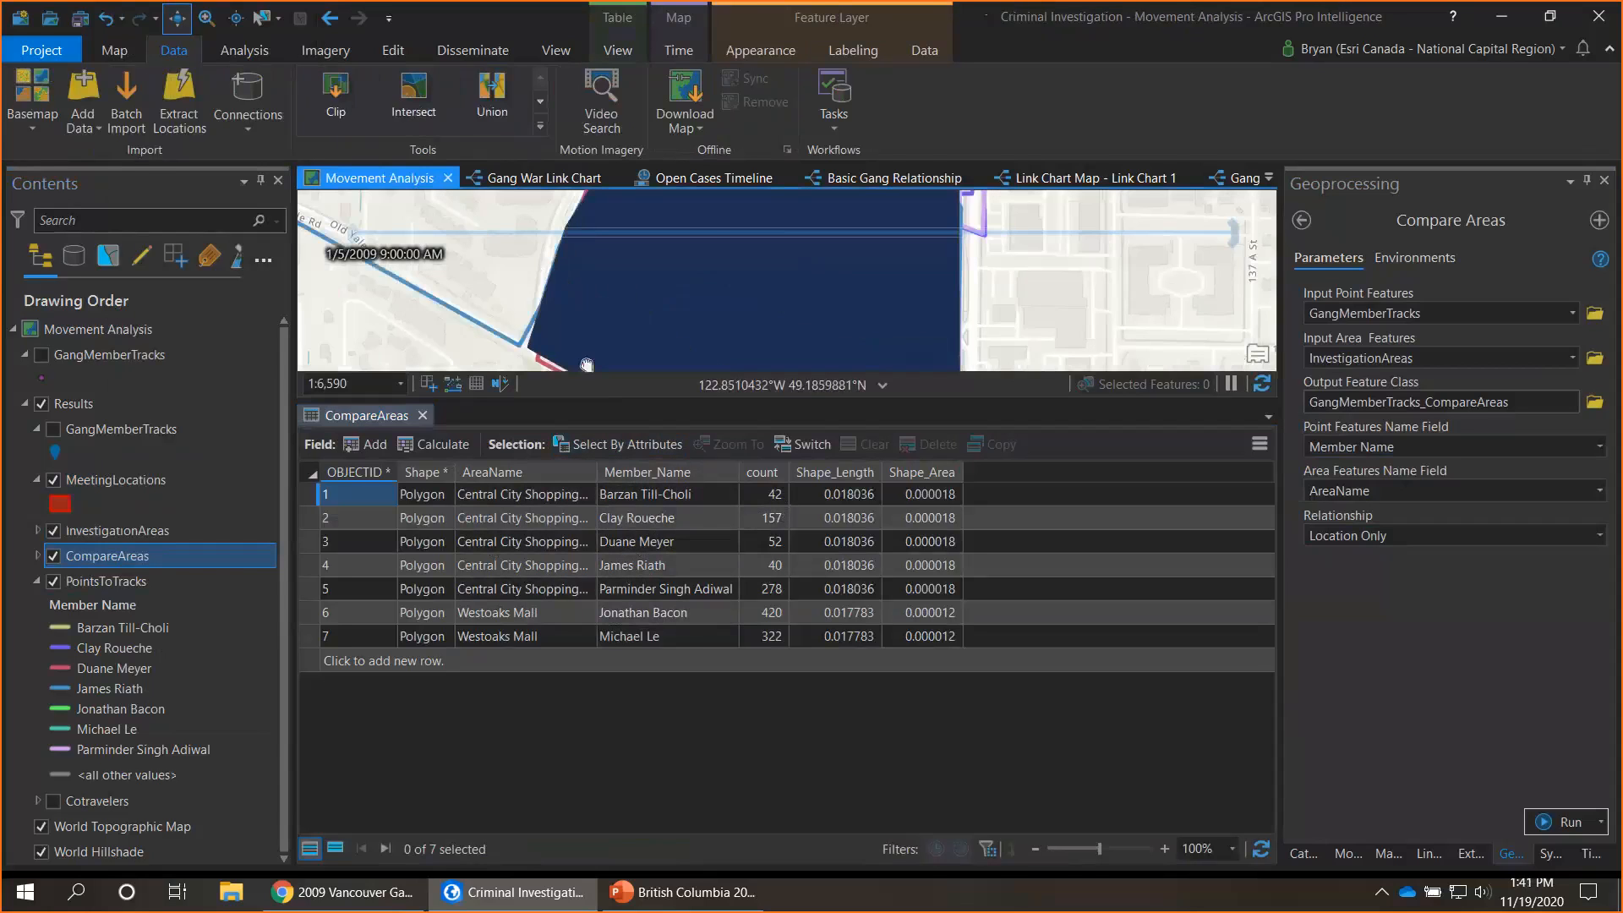
left_click(422, 415)
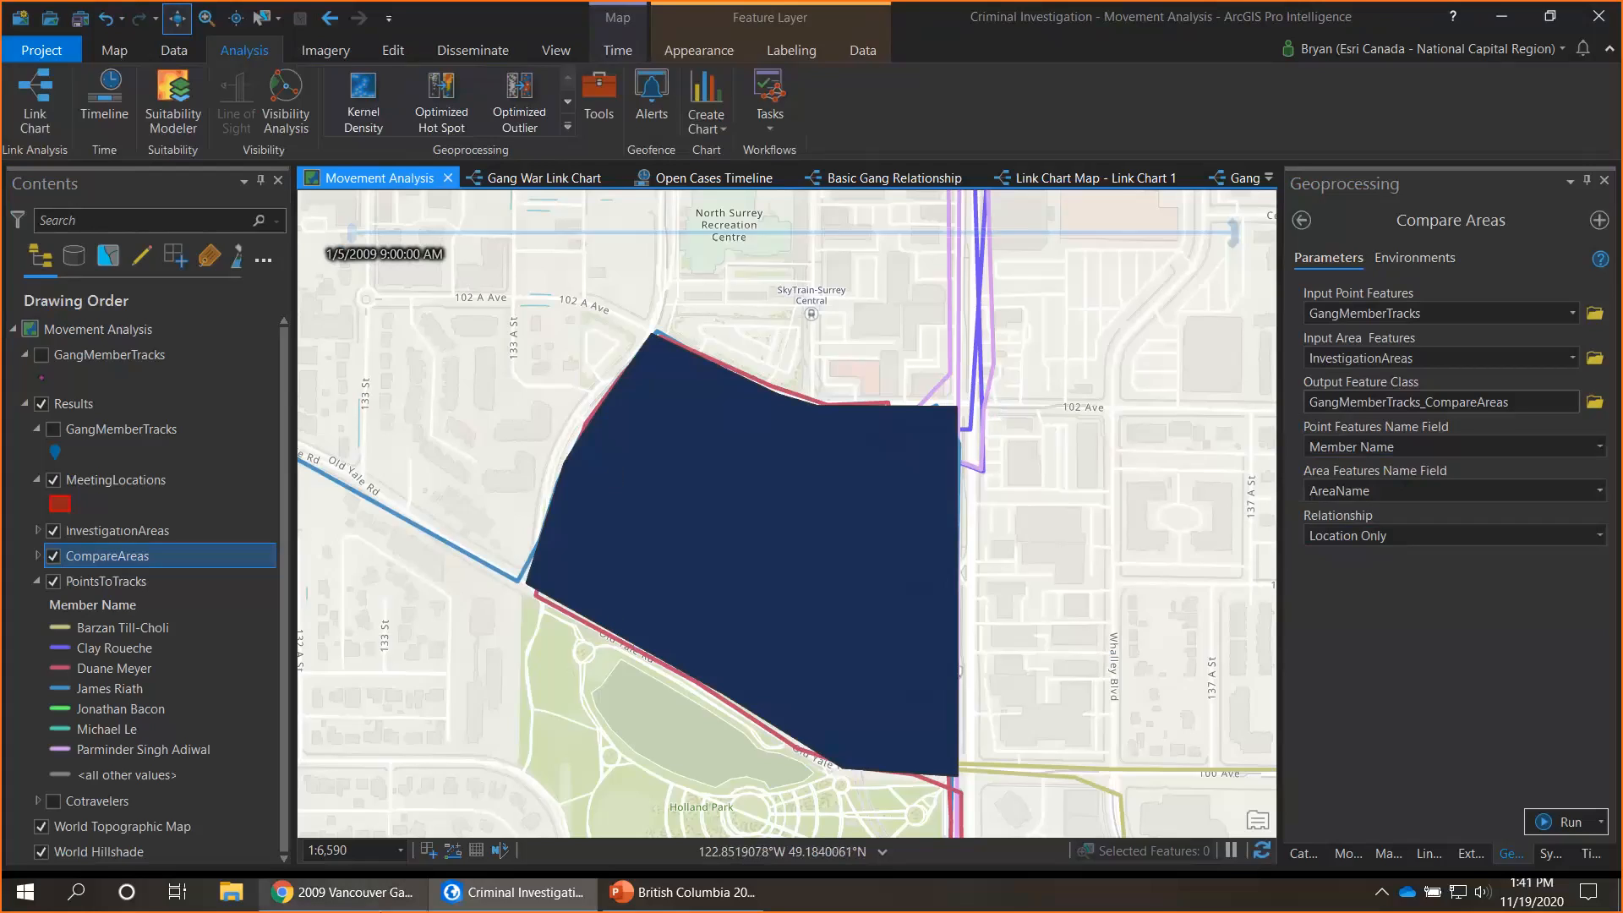
Switch to the 2009 Vancouver Gang War story in Chrome and review its gang descriptions, relationship diagram, Open Cases map and Movement Analysis map
left_click(342, 892)
scroll(866, 465, "down", 9)
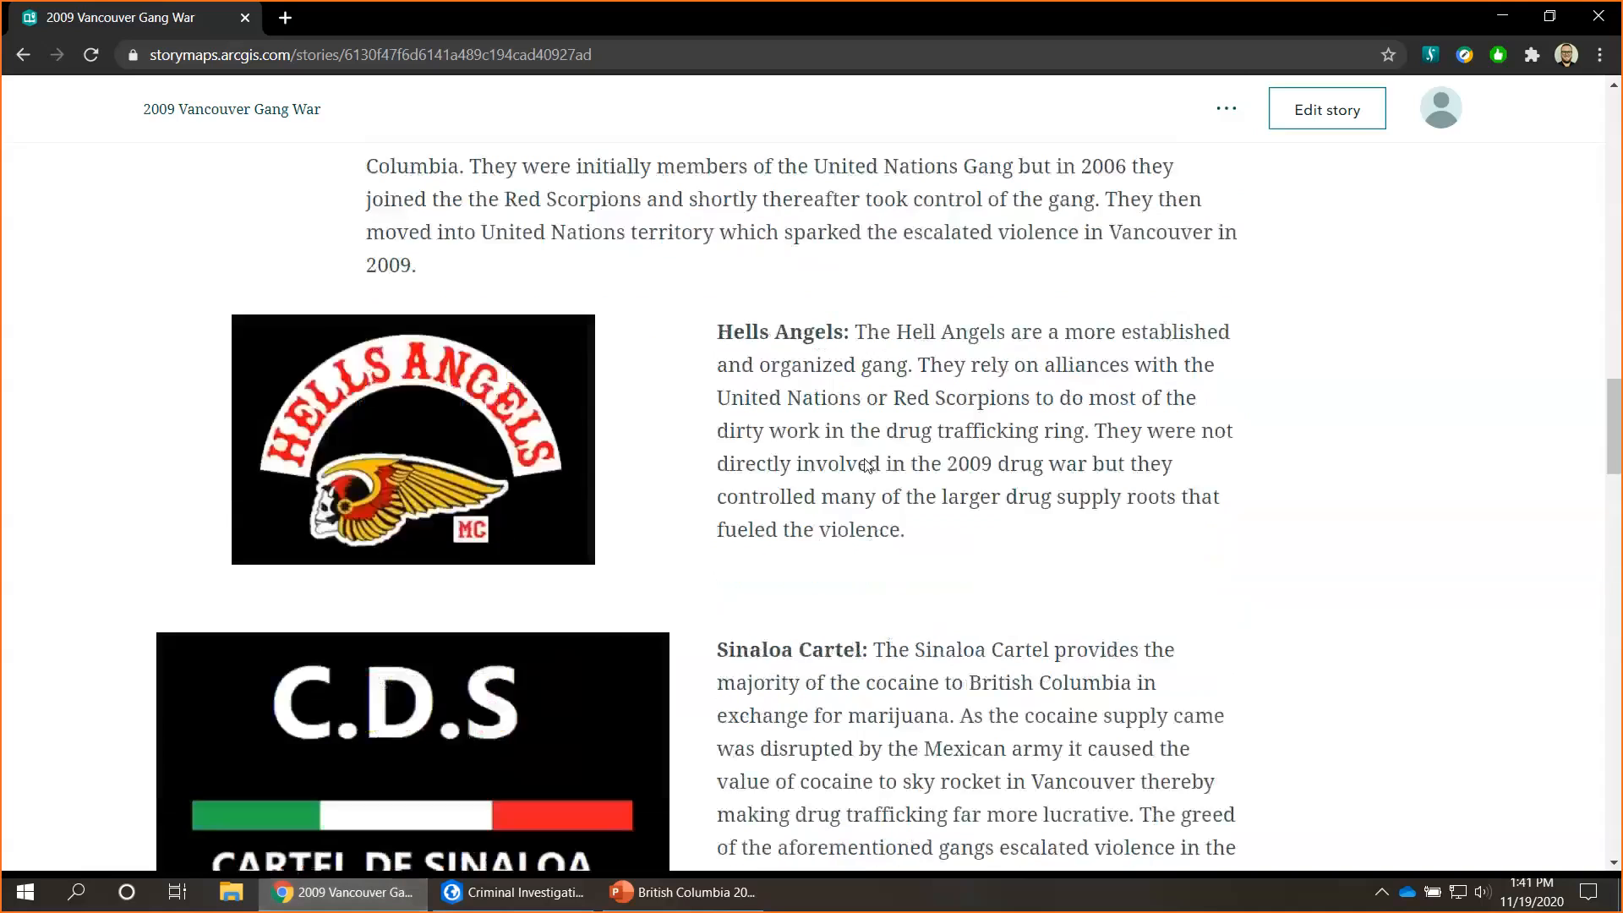
scroll(867, 465, "down", 4)
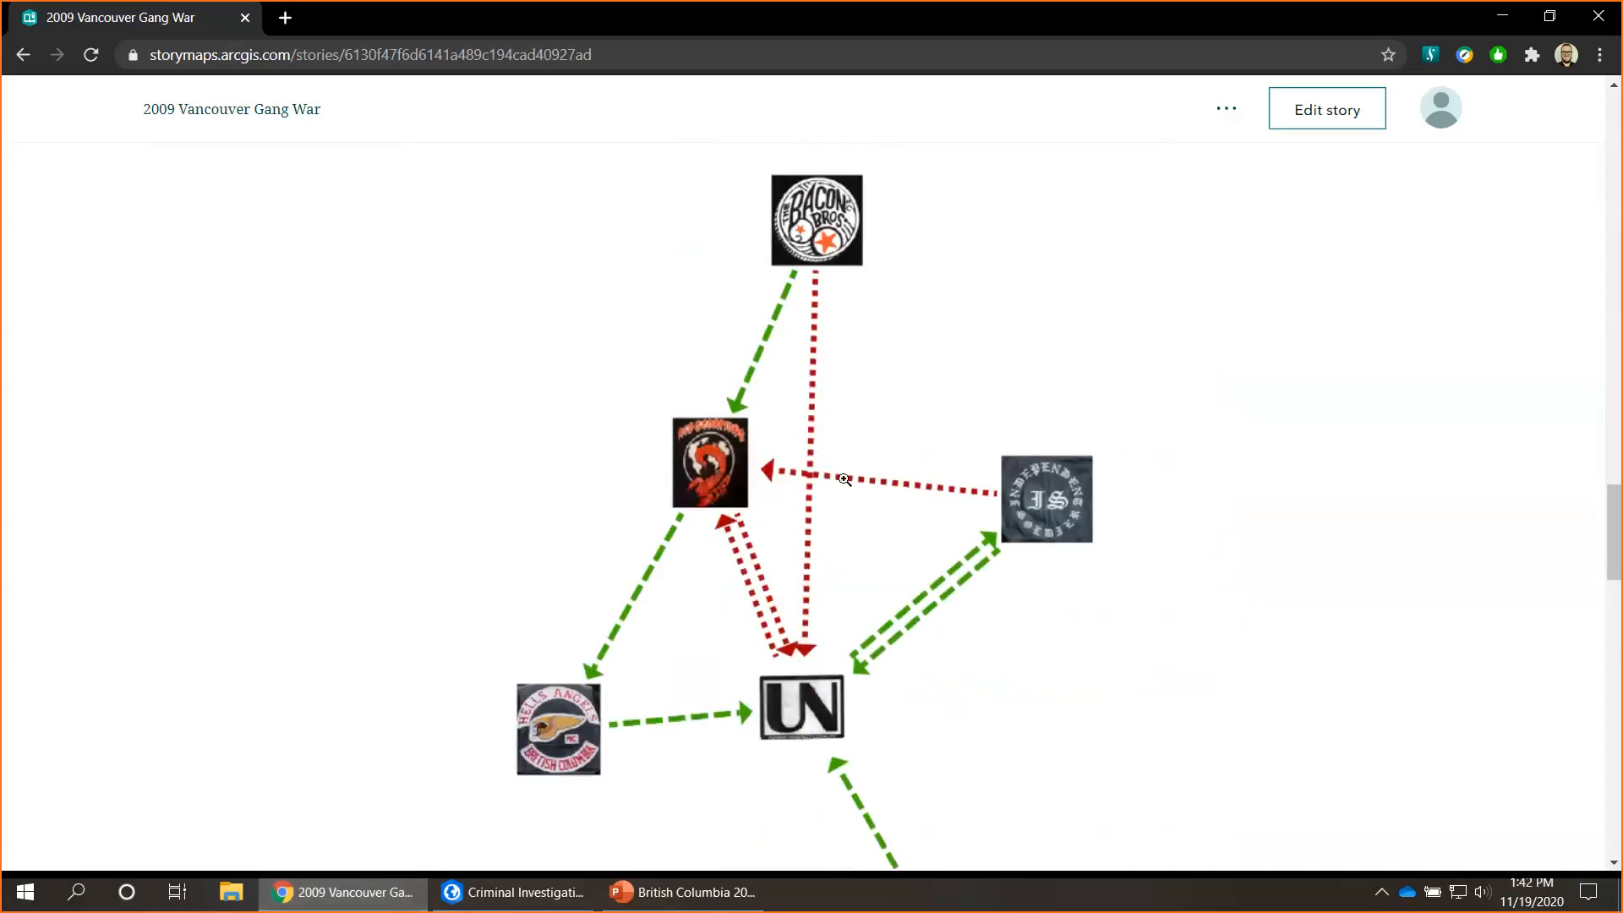
scroll(845, 479, "down", 5)
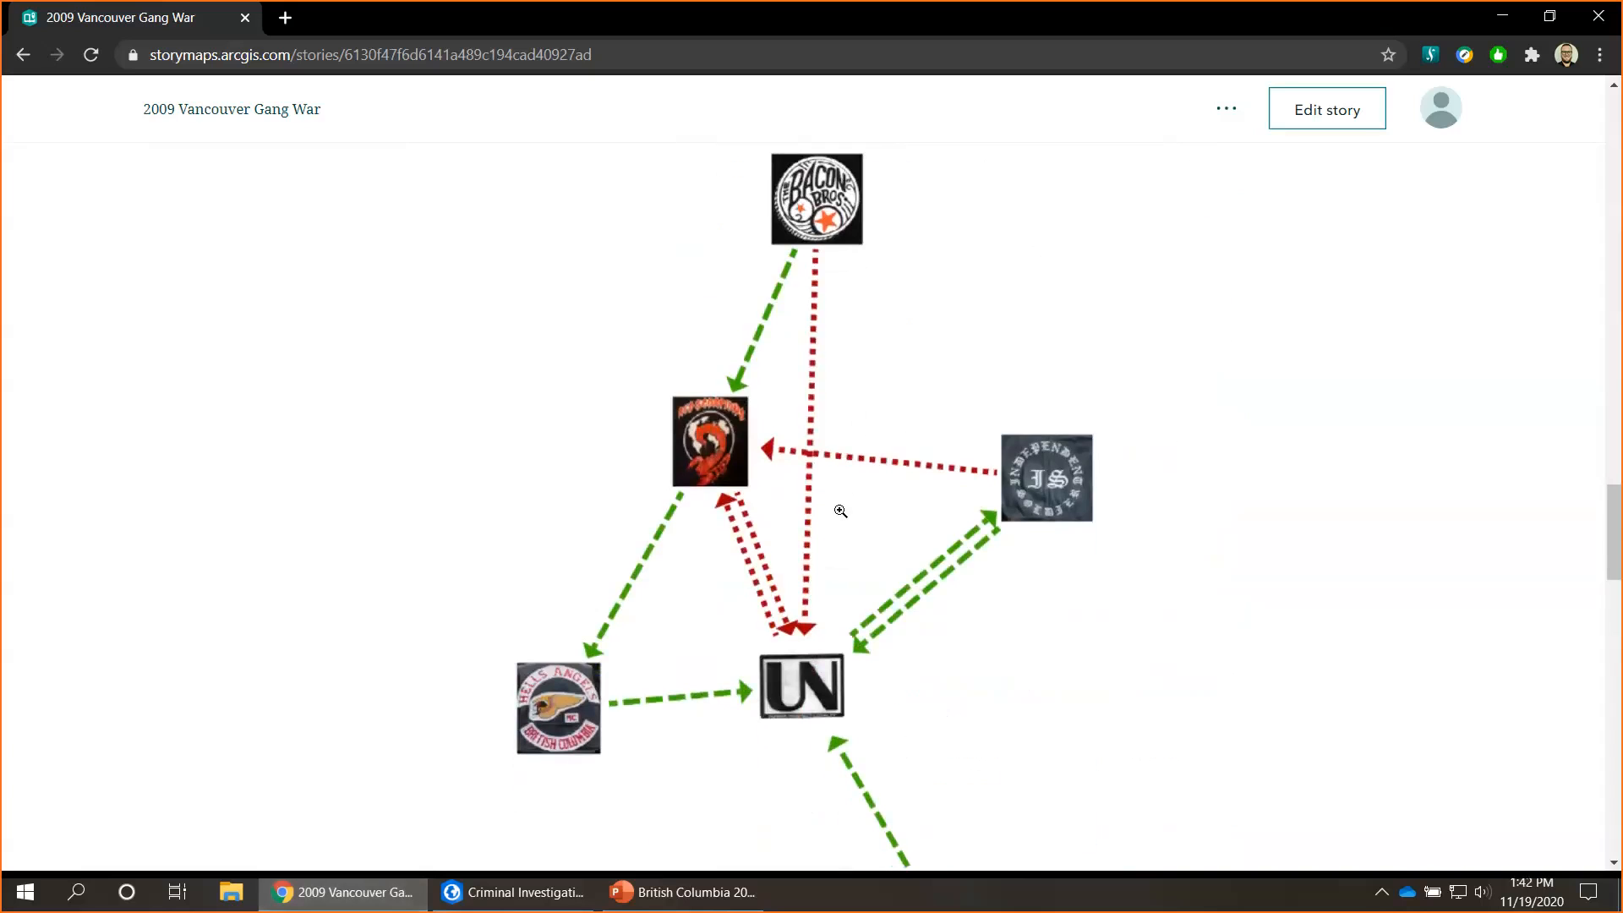
scroll(840, 511, "down", 5)
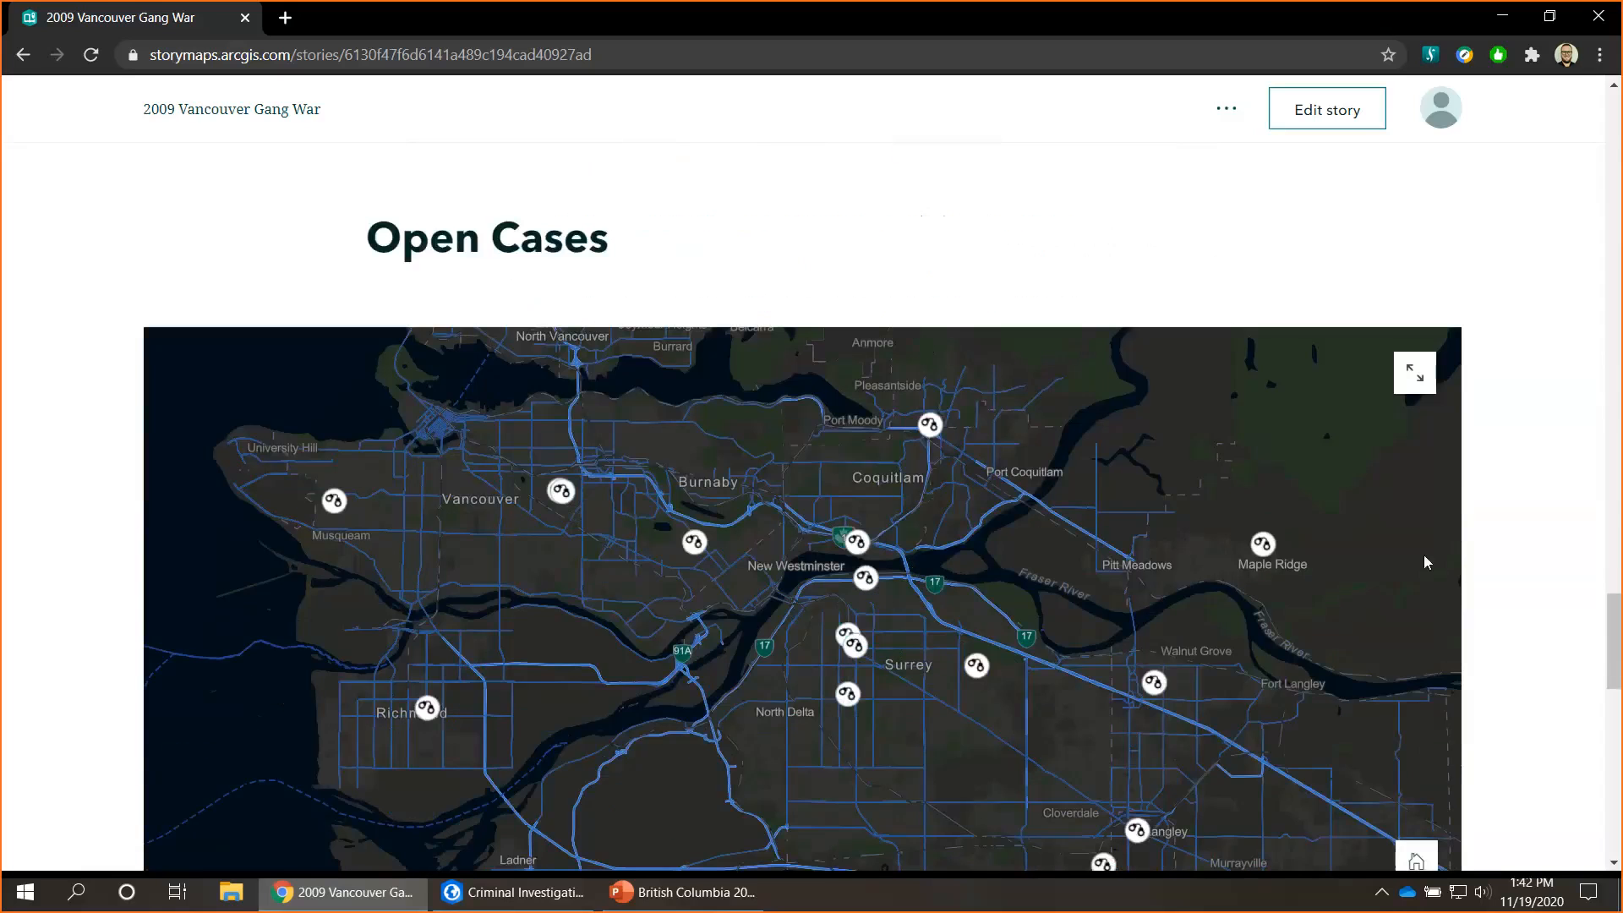
scroll(1237, 456, "down", 2)
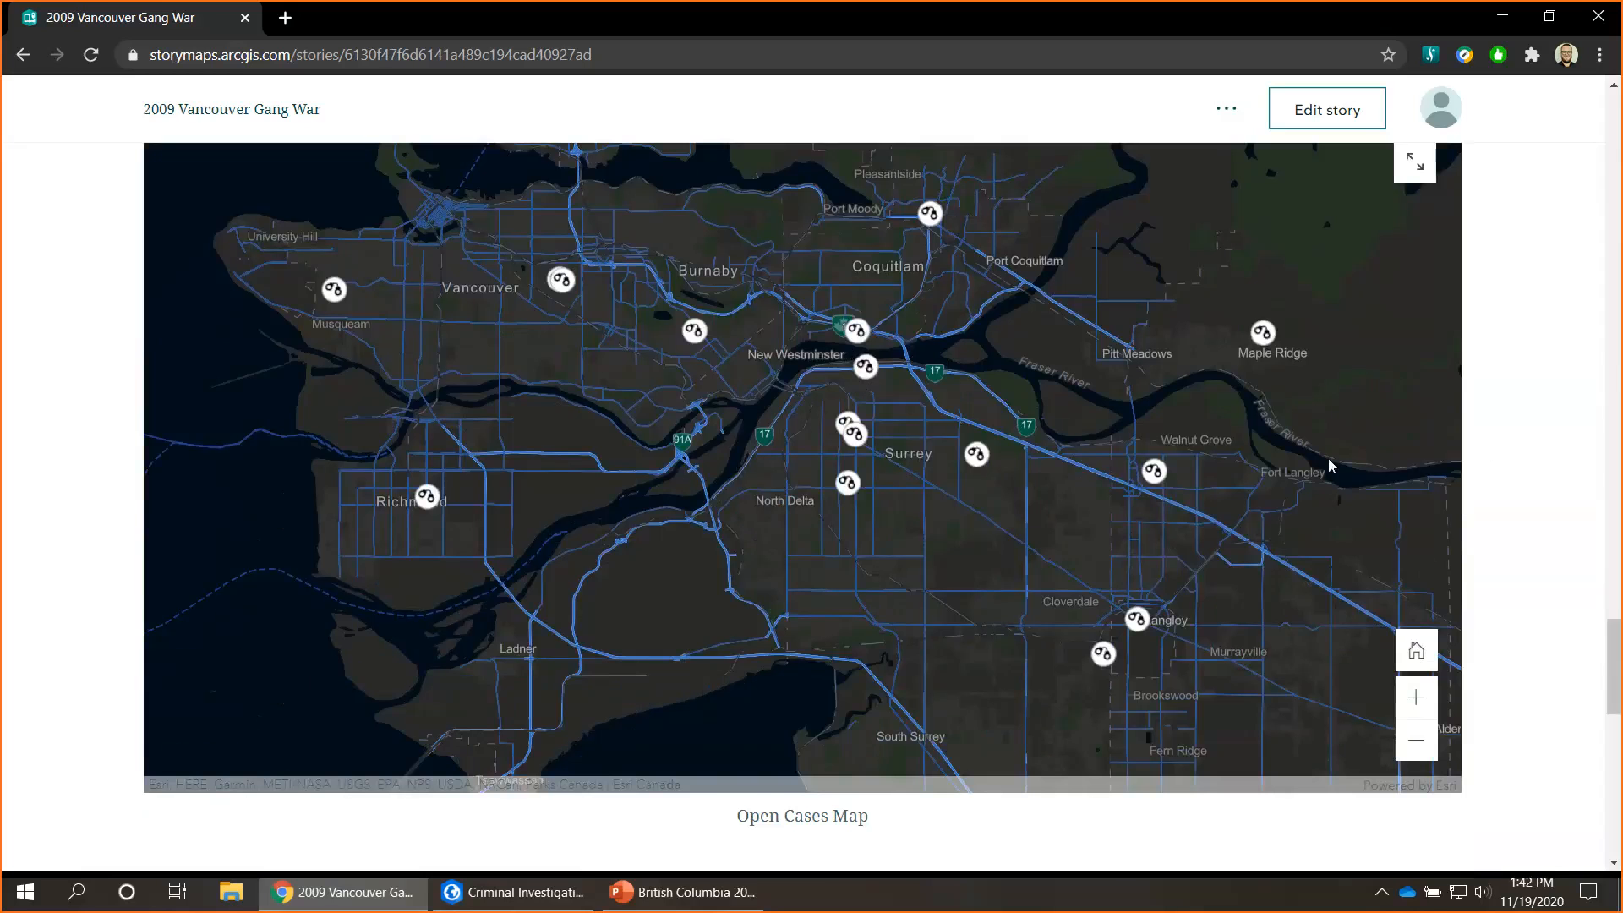
scroll(1535, 470, "down", 5)
scroll(1532, 470, "down", 4)
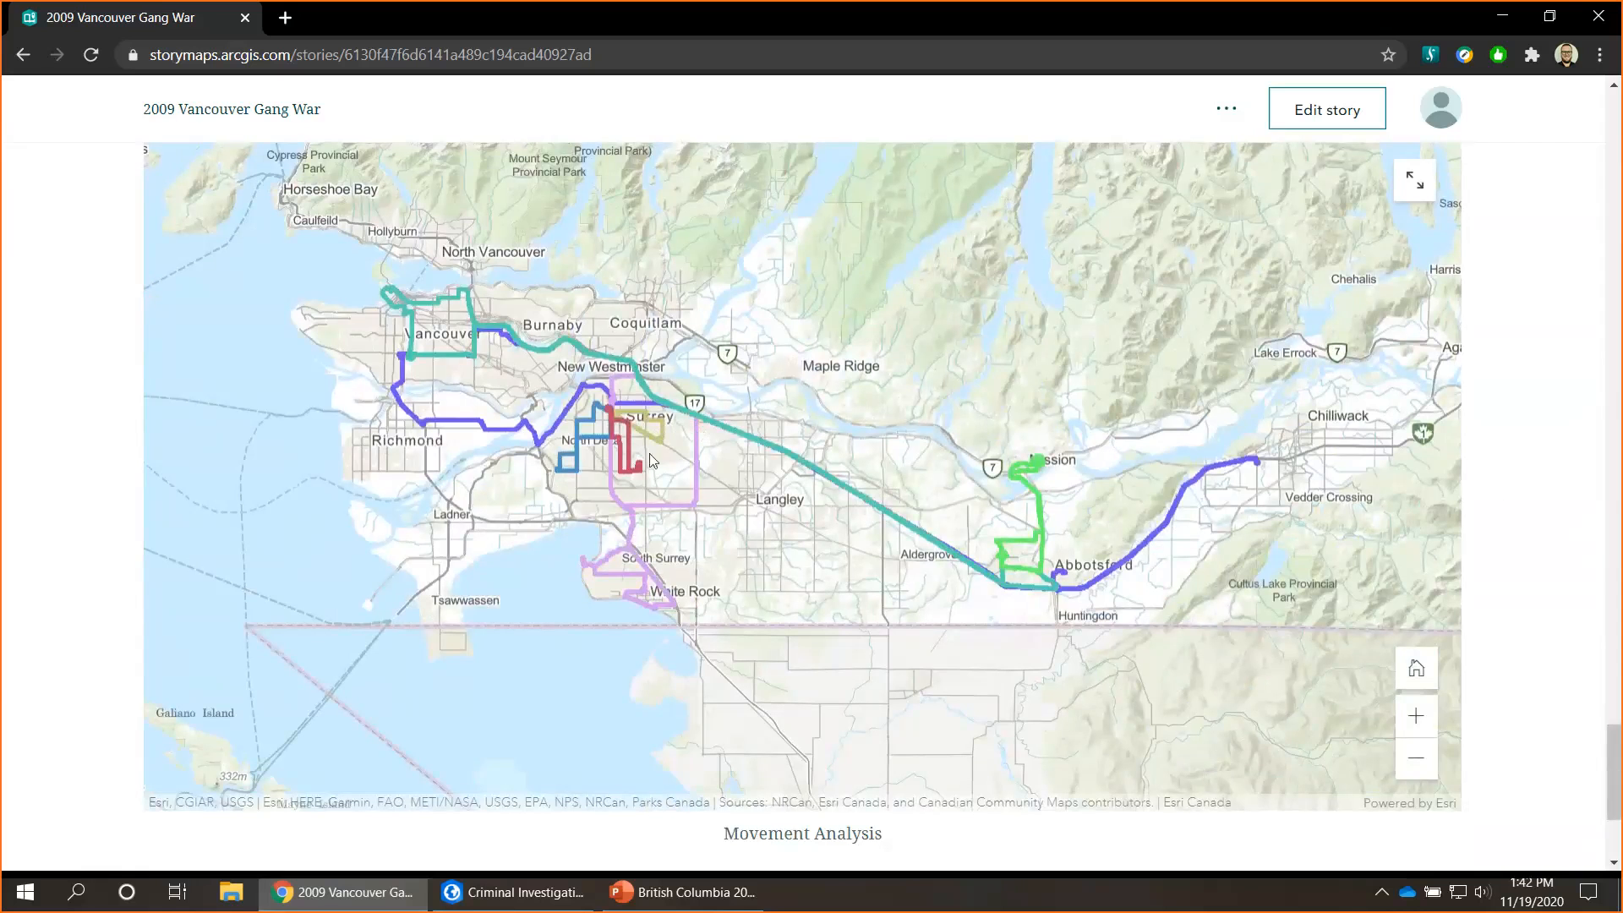
scroll(649, 458, "down", 3)
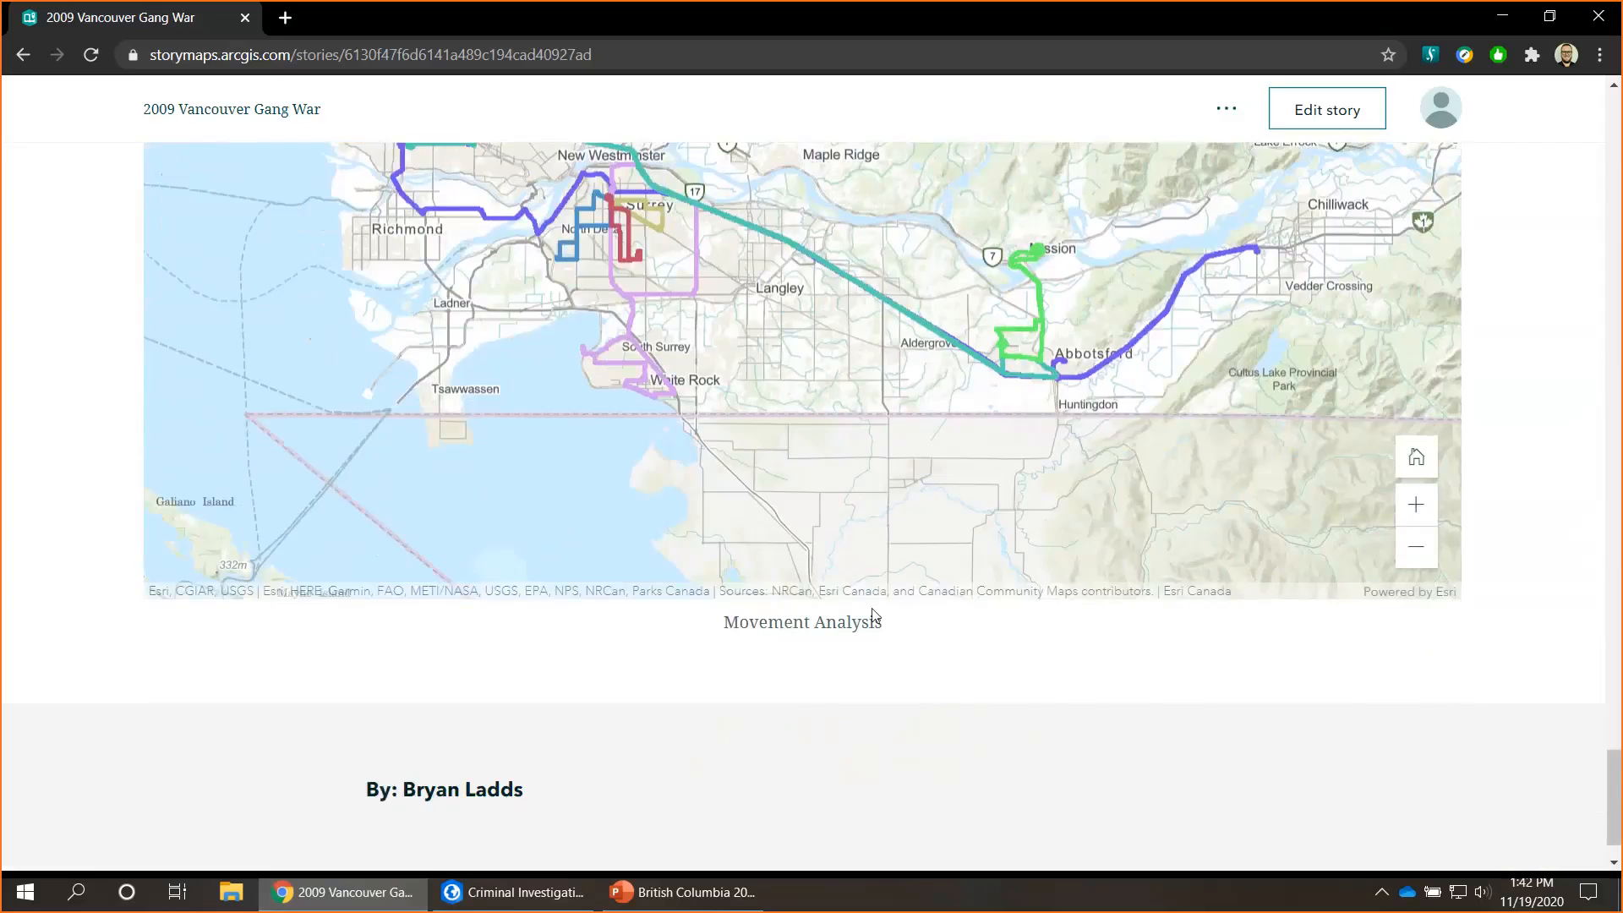